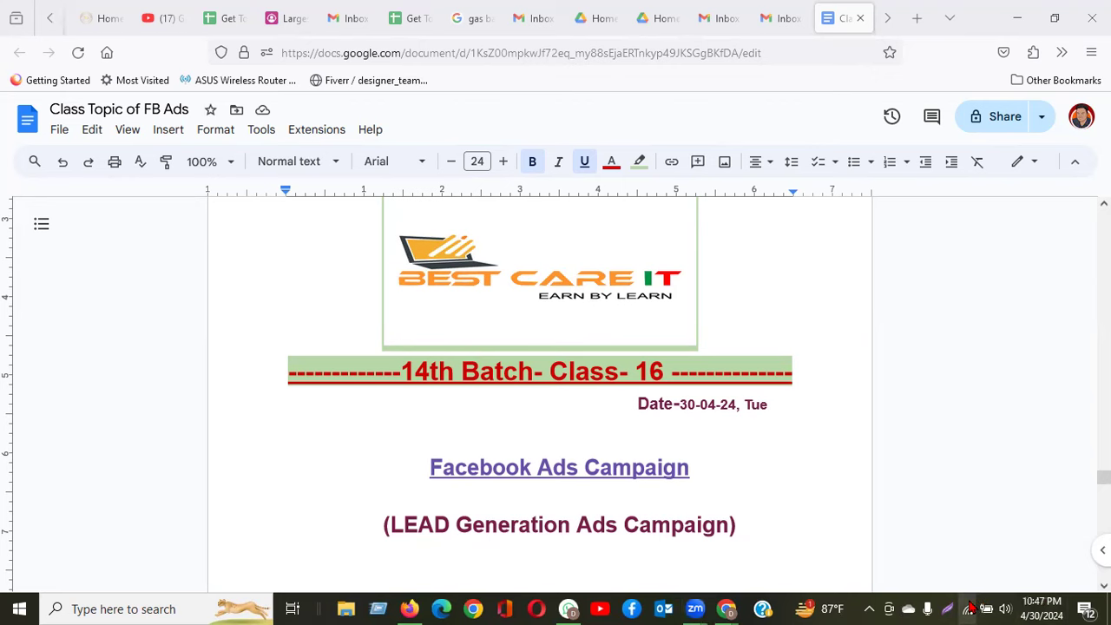
Connect the computer to the realme C35 Wi-Fi network and close the network list
click(970, 608)
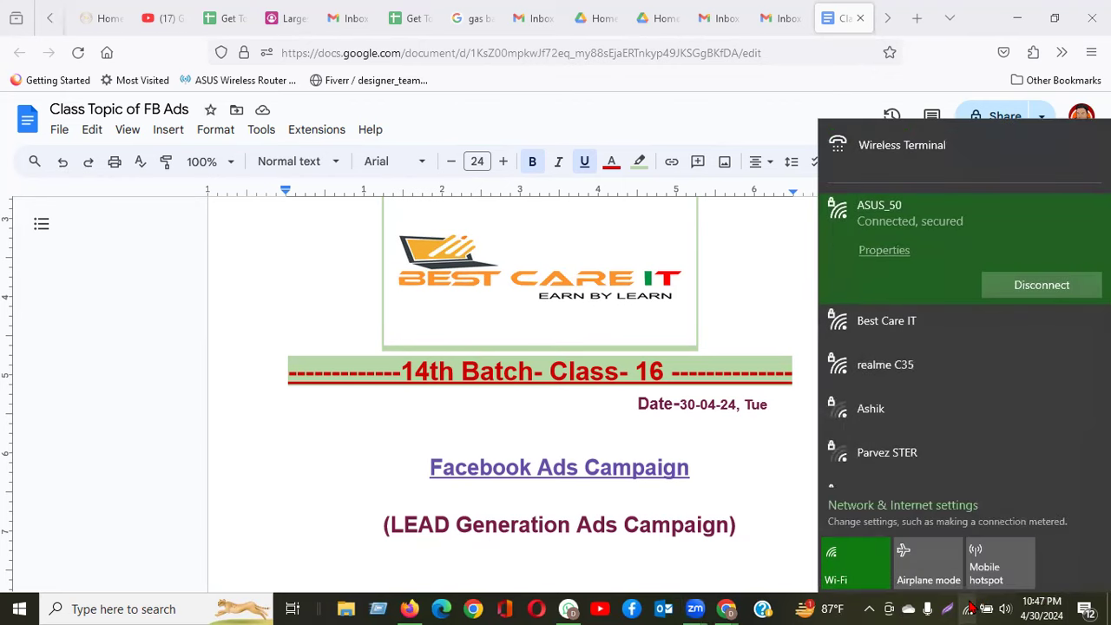
click(919, 365)
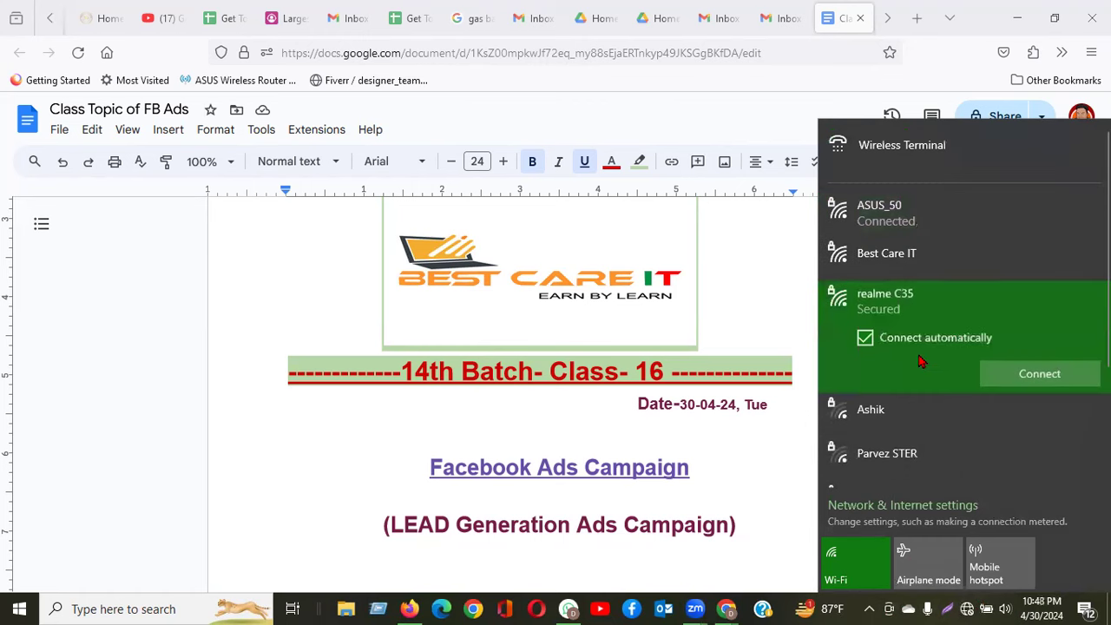
click(1009, 375)
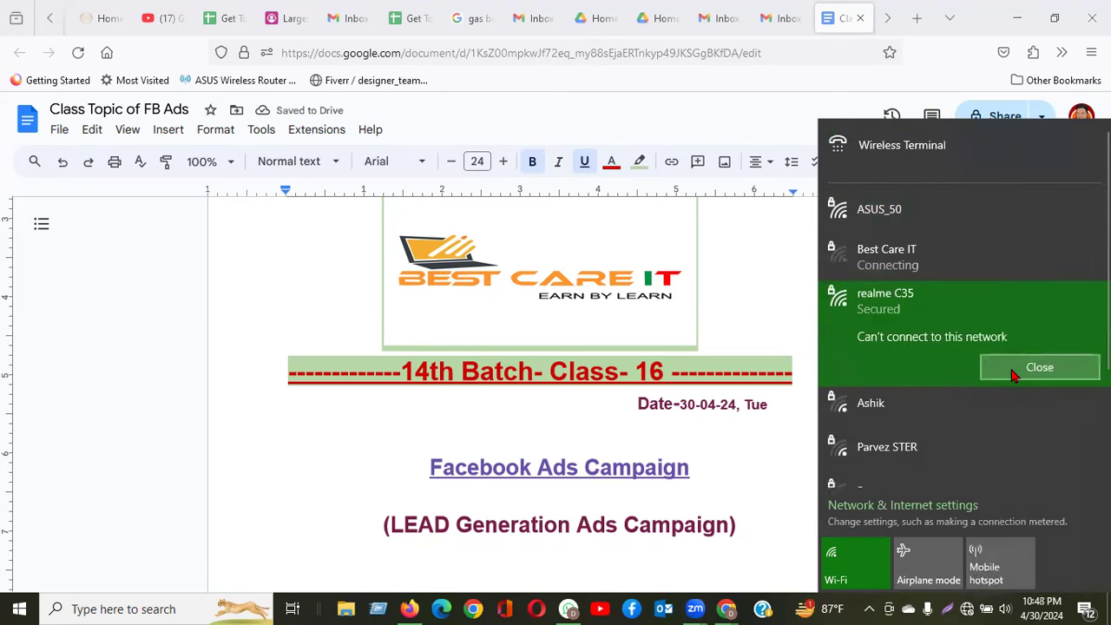
click(1020, 371)
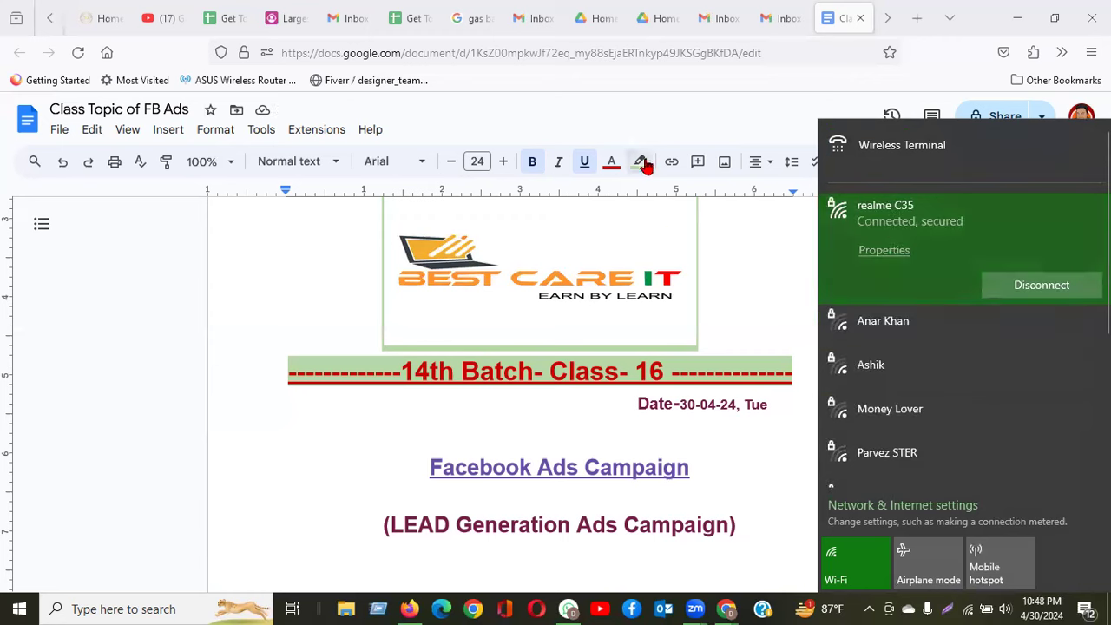
click(957, 76)
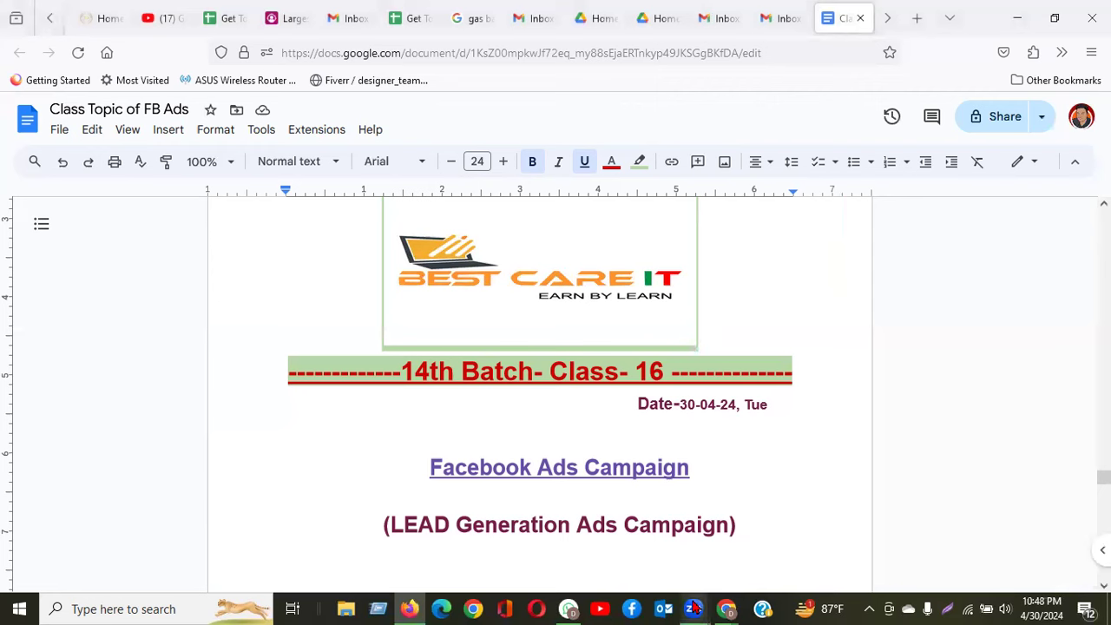
mouse_move(693, 606)
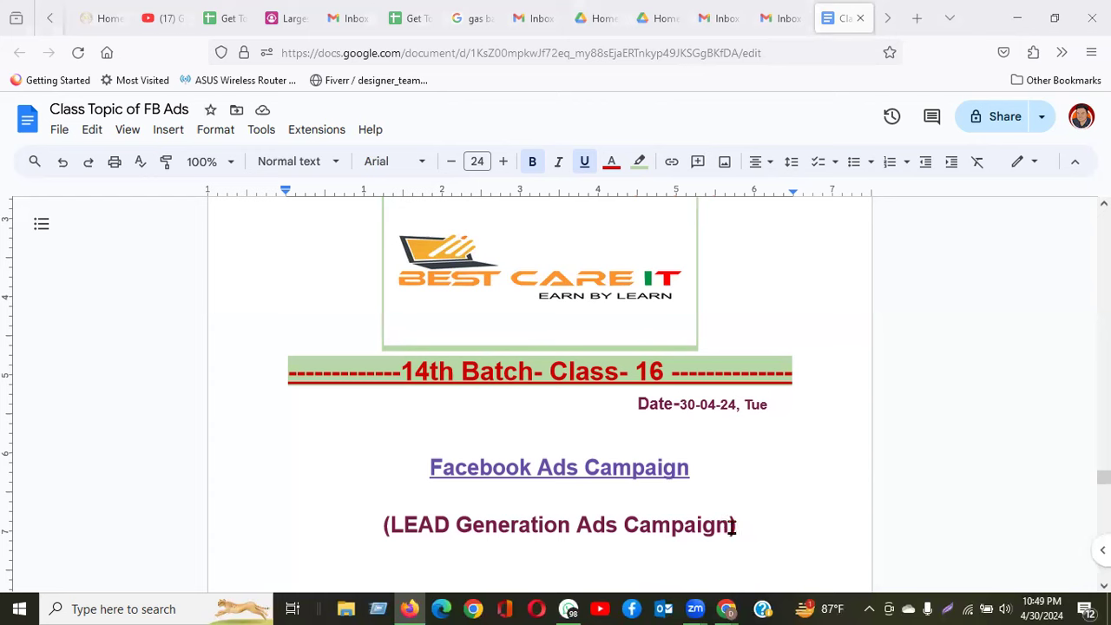
double_click(623, 526)
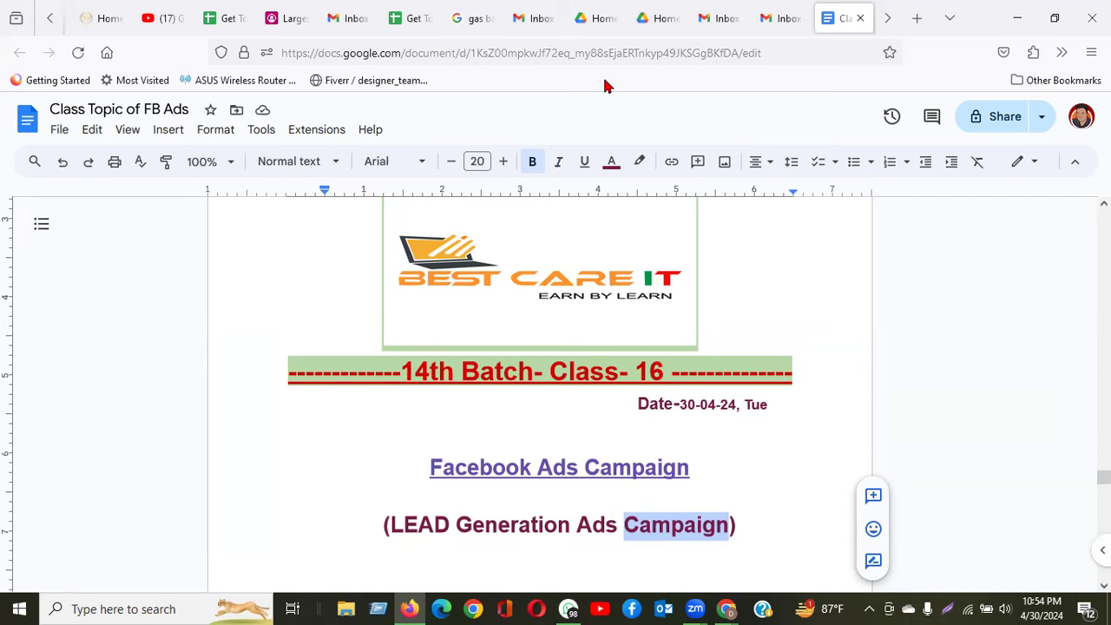
click(861, 274)
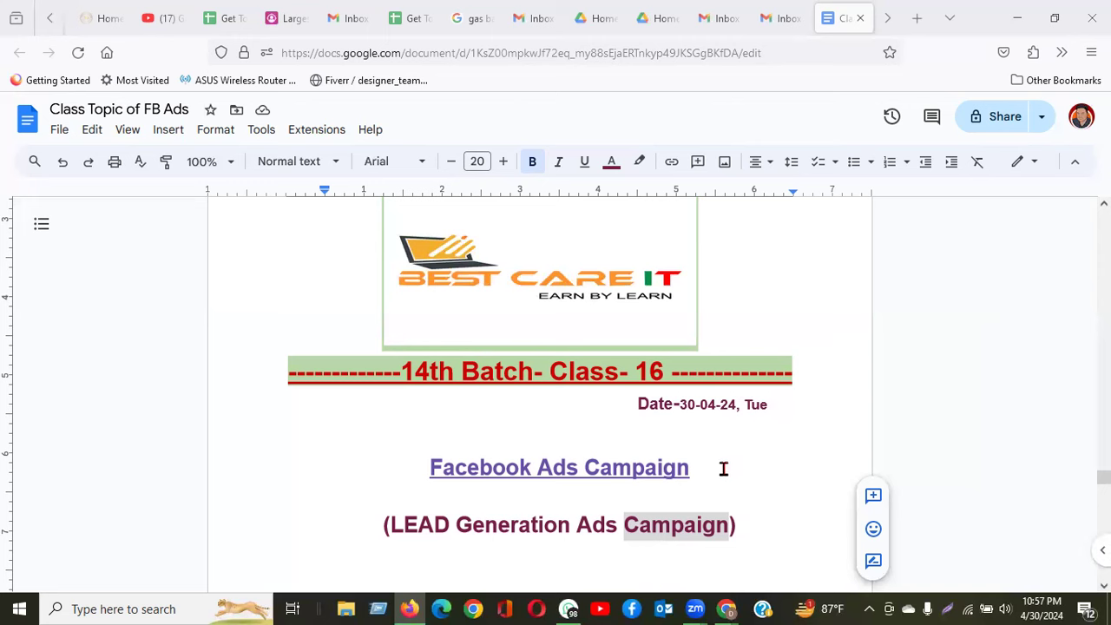
click(754, 527)
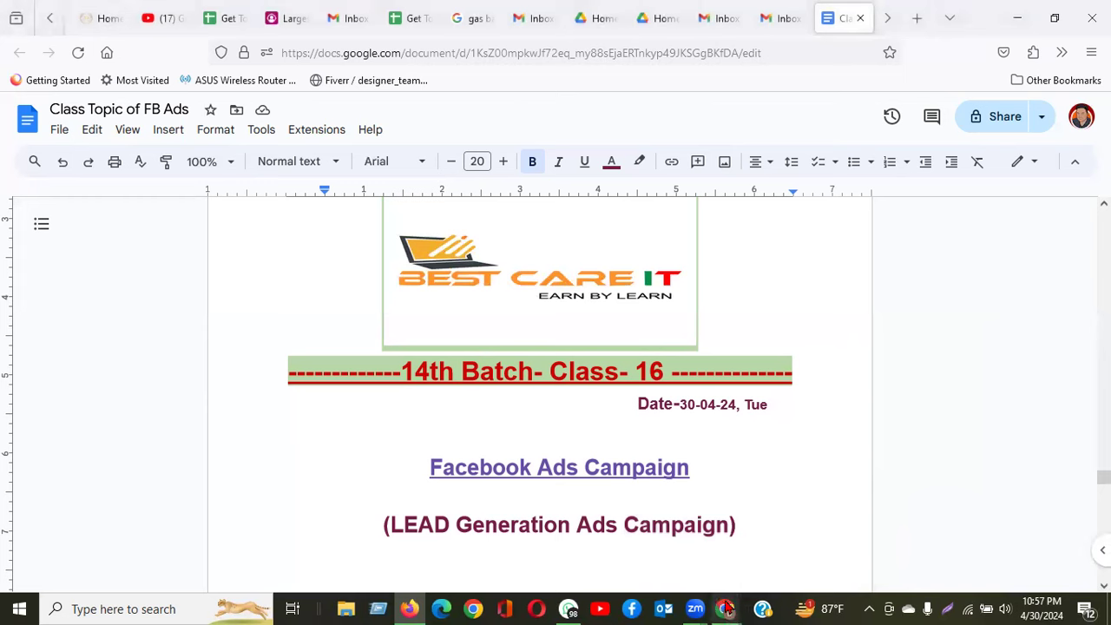
Switch to the Chrome window with Meta Business settings and open Ads Manager from there
mouse_move(724, 609)
click(785, 536)
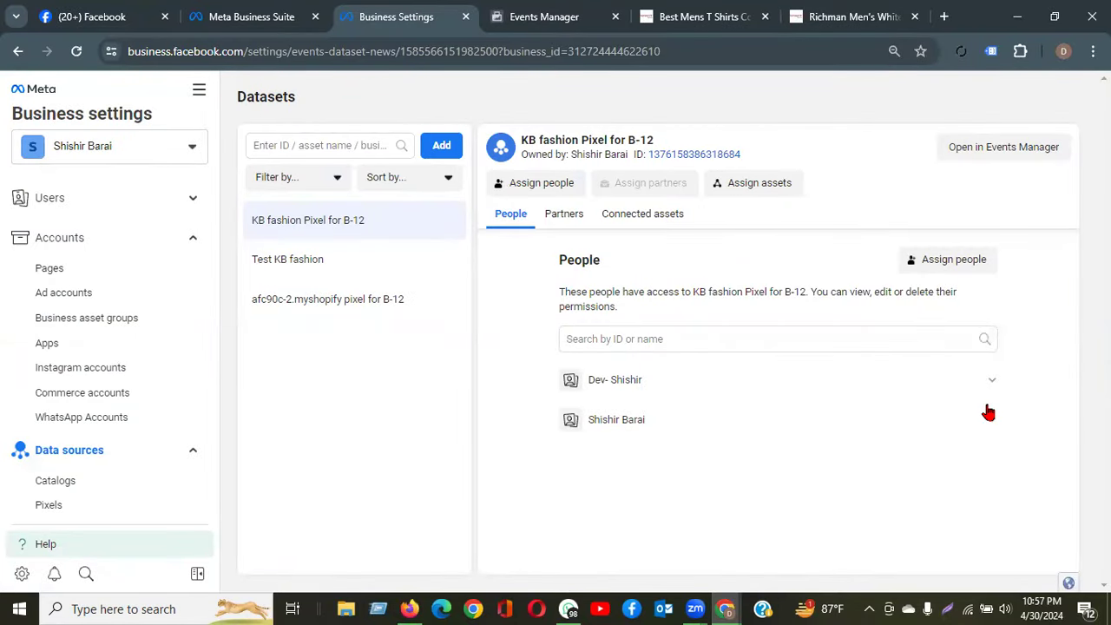
click(199, 89)
click(364, 170)
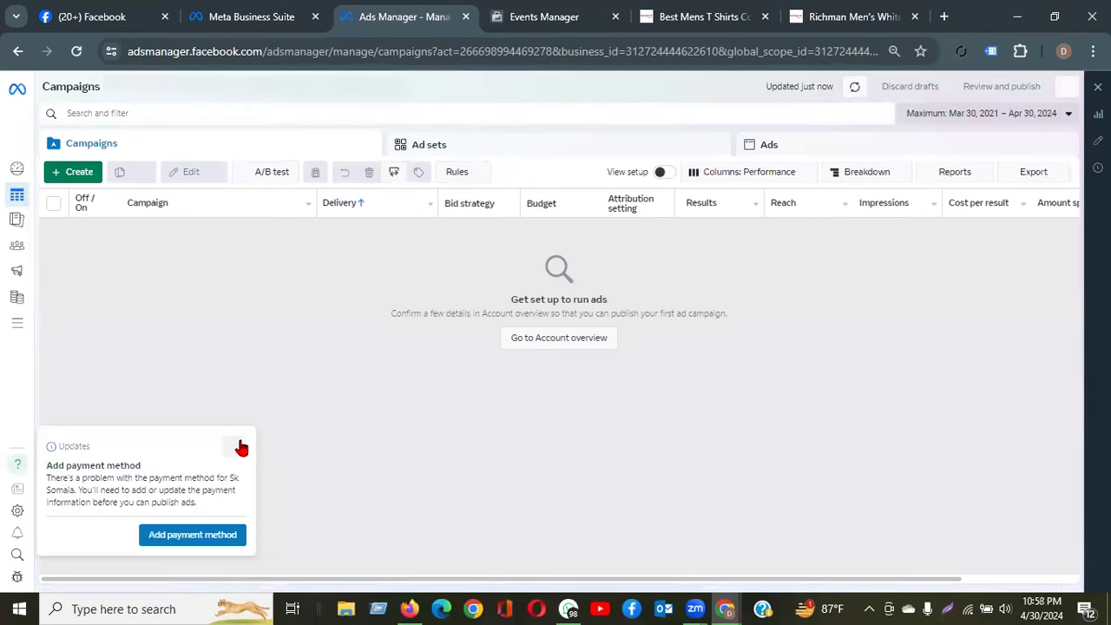
Dismiss the payment method notice and switch Ads Manager to the My shop ad account
click(232, 447)
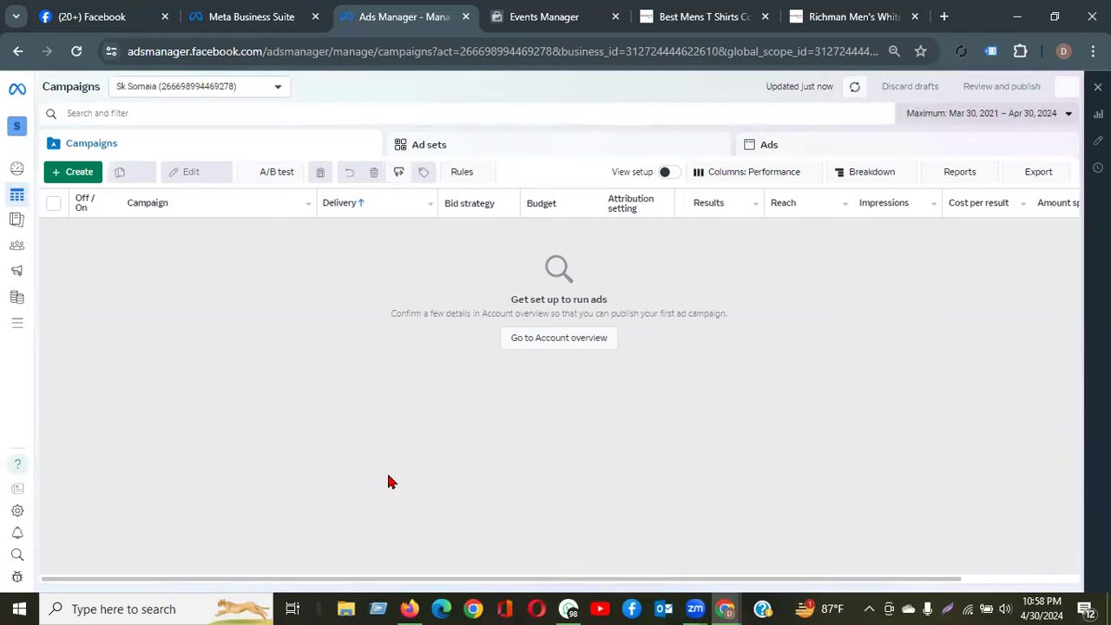
click(263, 94)
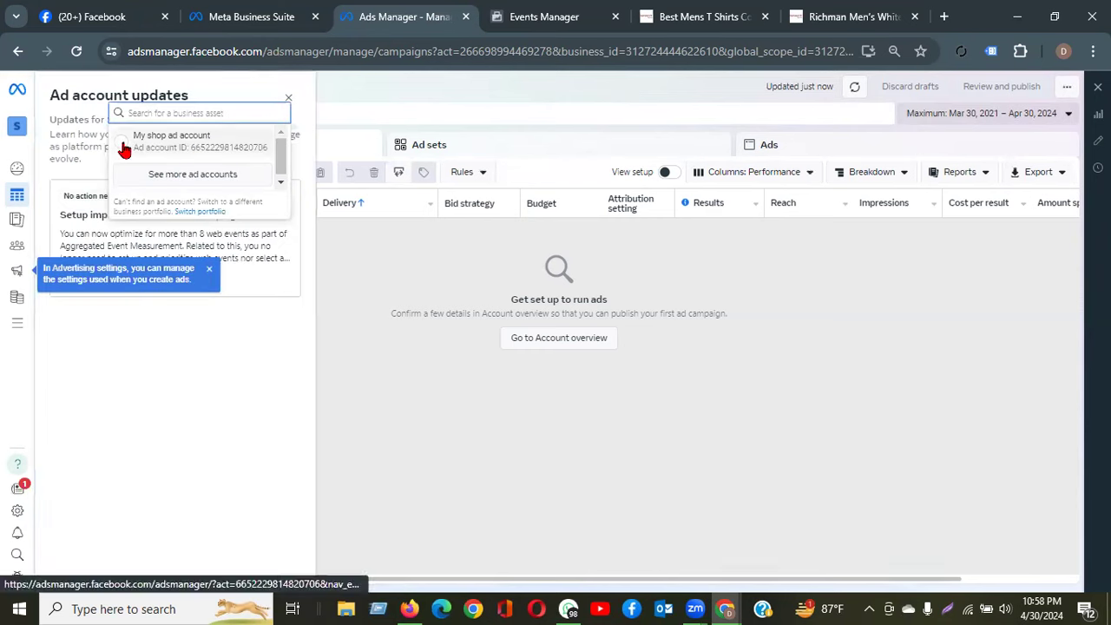
click(124, 148)
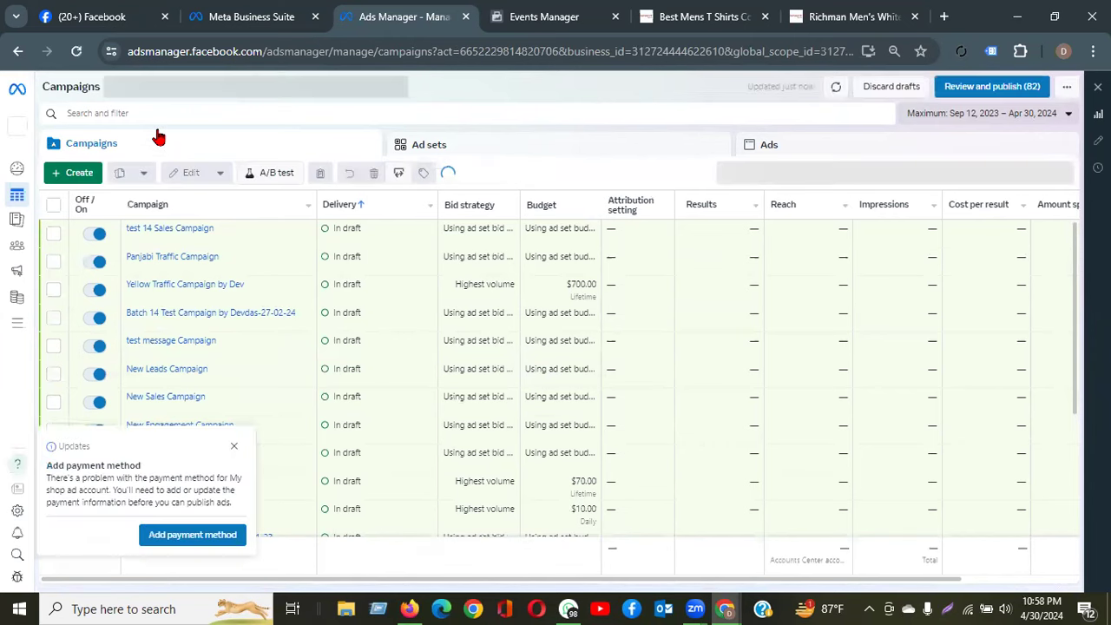
Create a new auction campaign with the Leads objective, using the Manual leads campaign setup
click(86, 178)
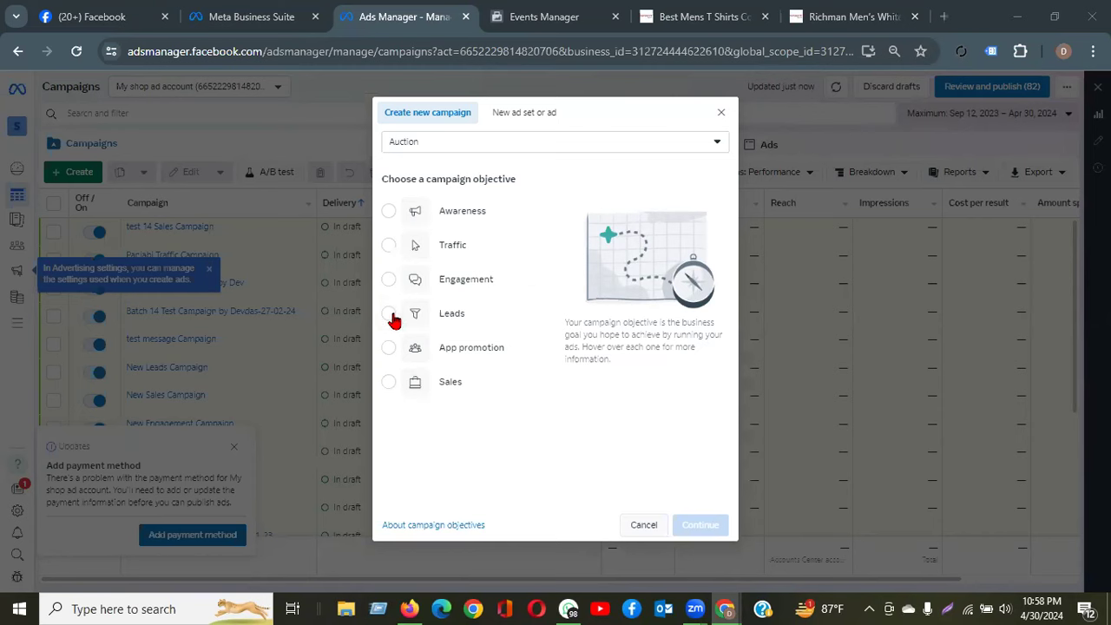
mouse_move(395, 318)
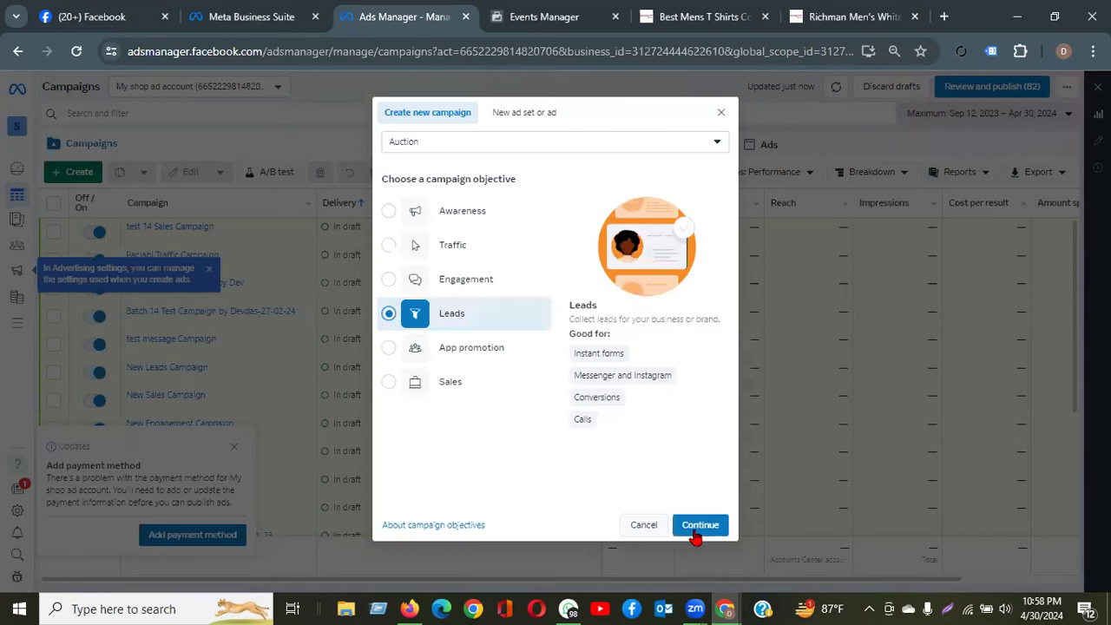
click(699, 527)
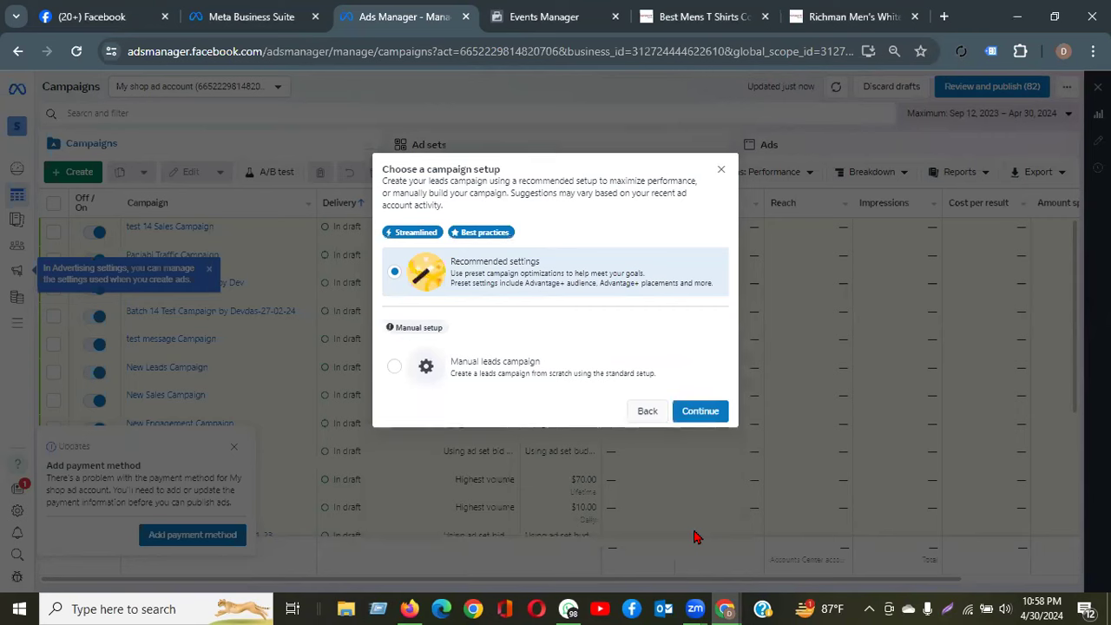
click(469, 373)
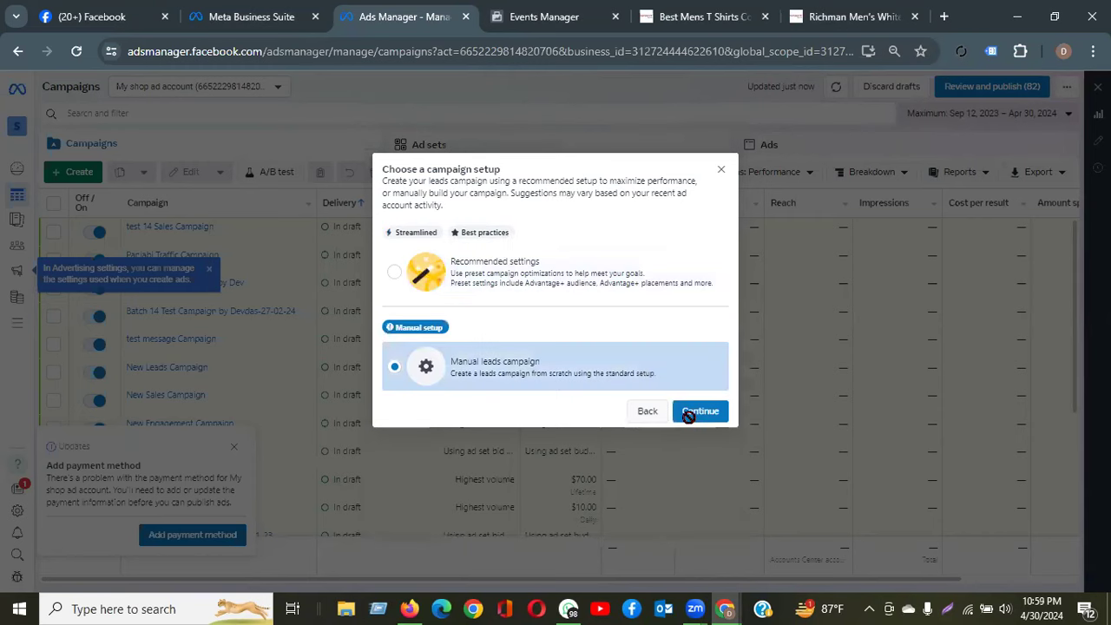
click(687, 413)
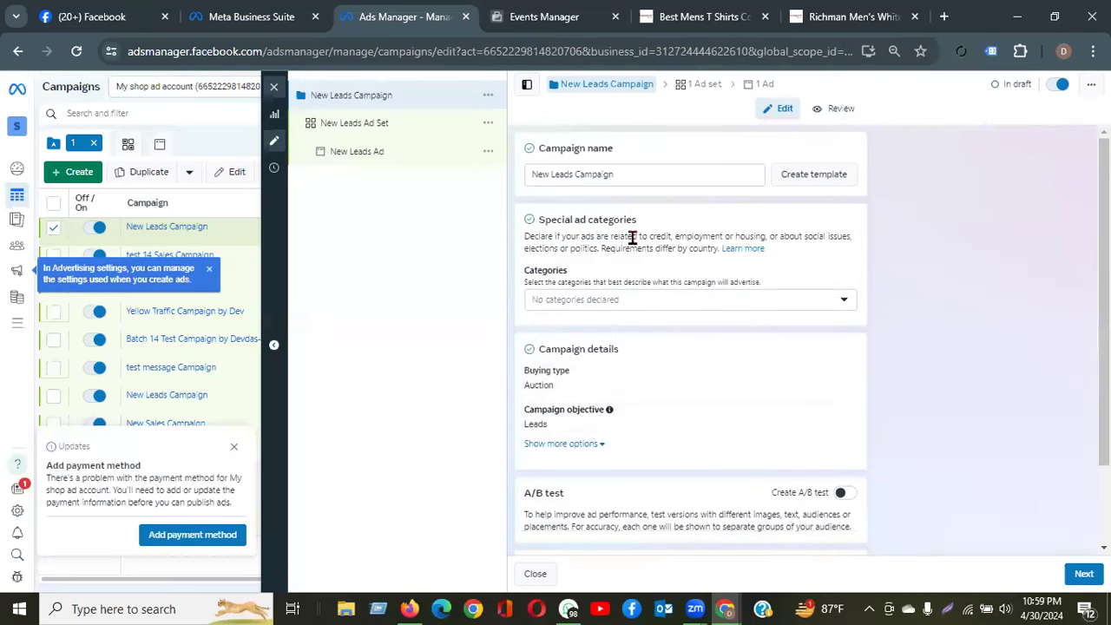
Rename the new campaign as "New Flat Leads Campaign"
click(541, 174)
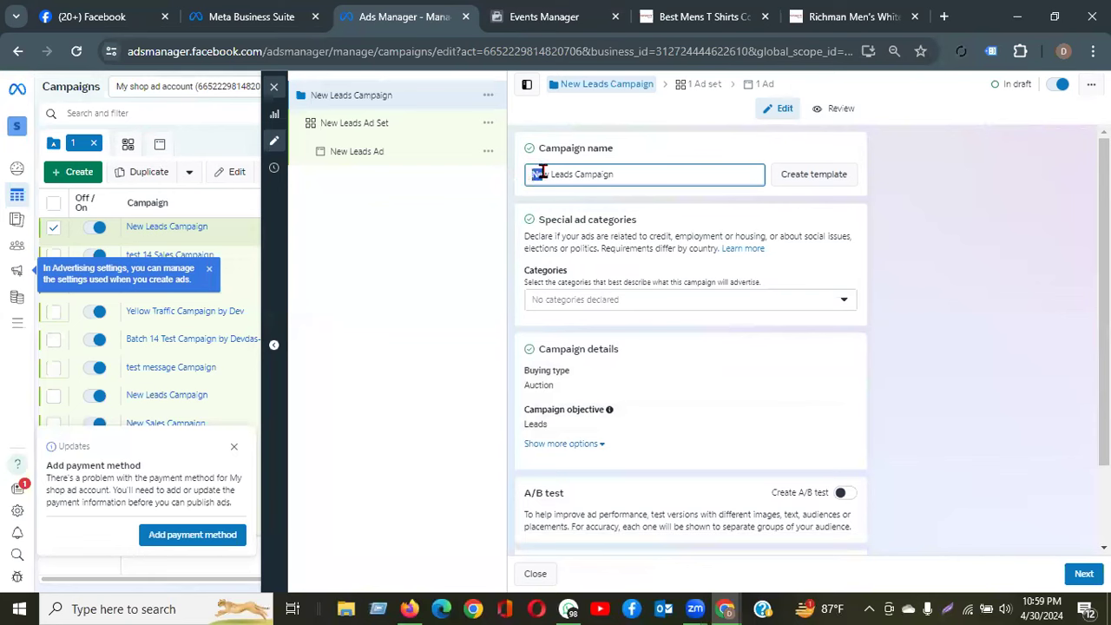
drag(551, 170, 524, 177)
key(BackSpace)
text(New F)
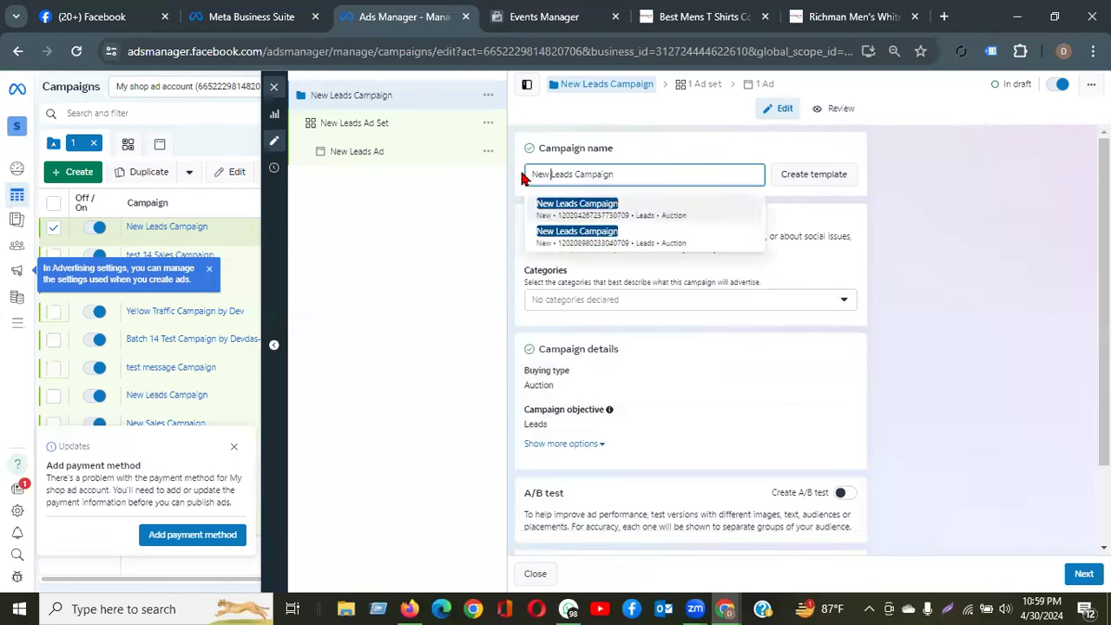
text(lat)
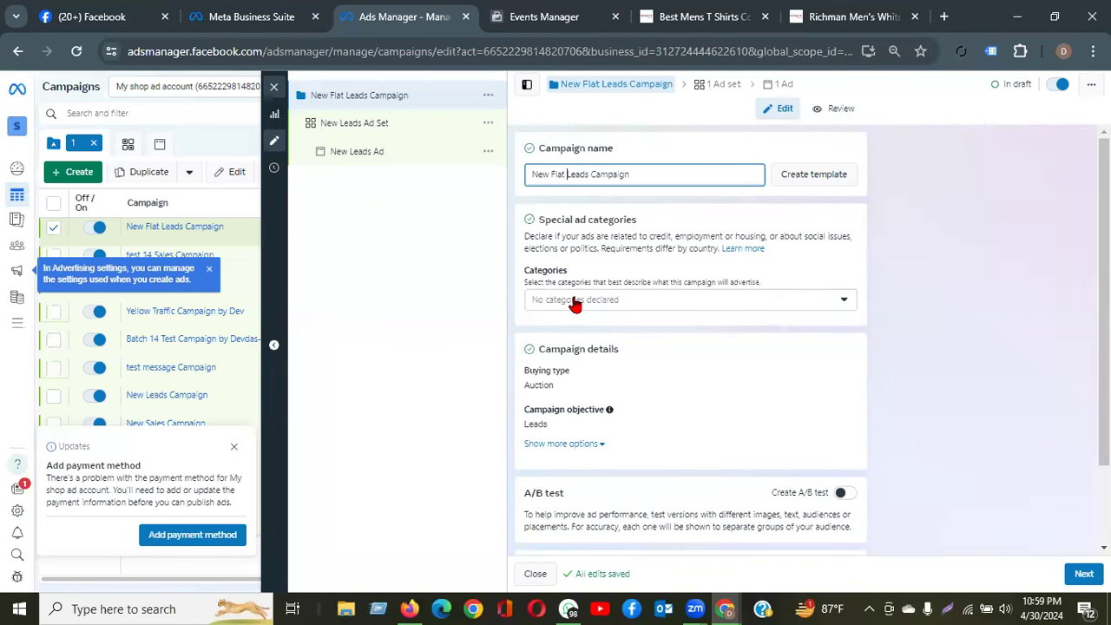
Declare Housing as the campaign's special ad category
click(575, 300)
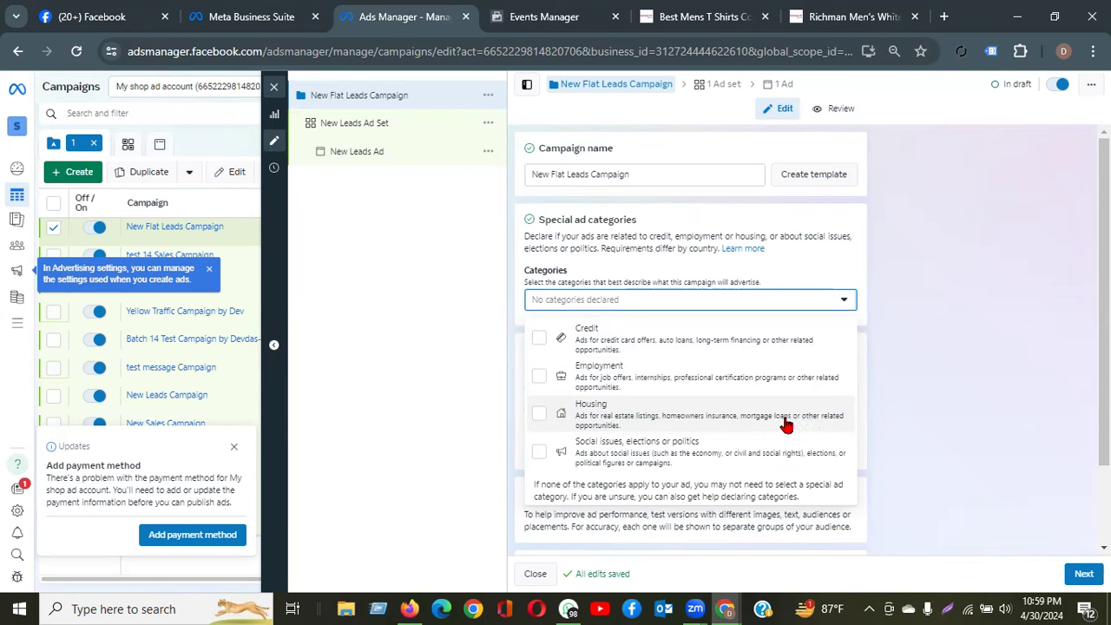
click(538, 414)
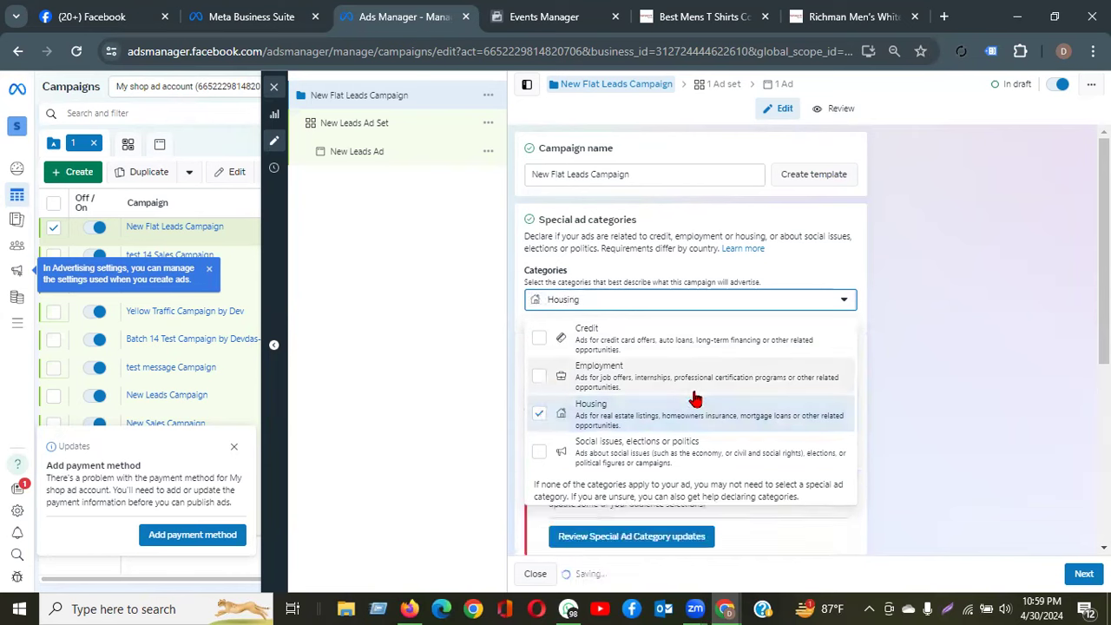
click(447, 335)
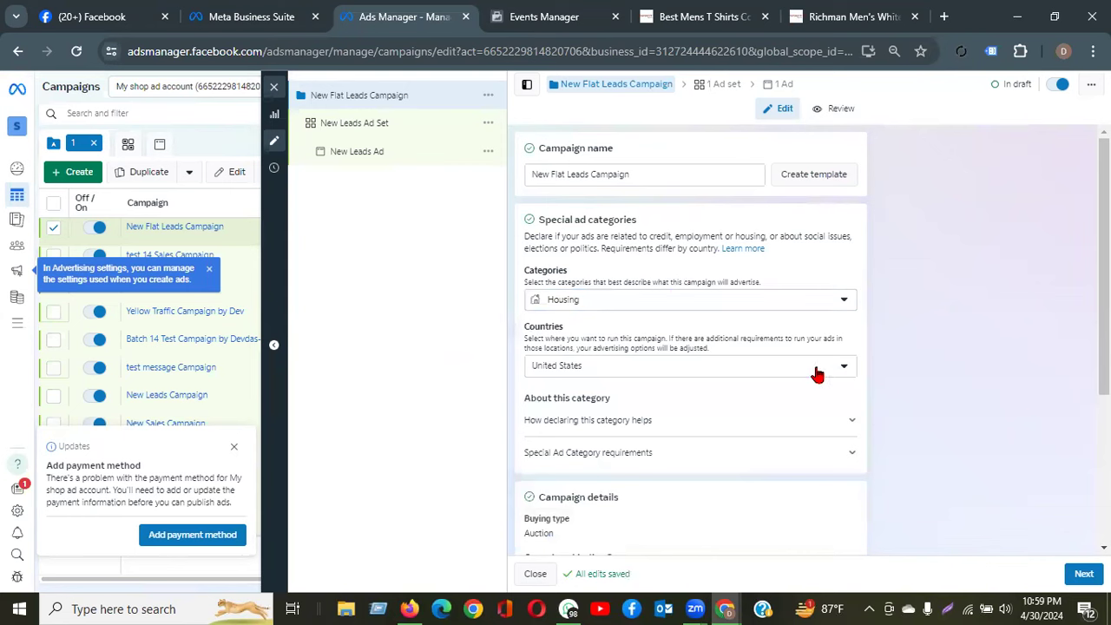
Turn on Advantage campaign budget and set the daily budget to $30.00
scroll(905, 360, down, 2)
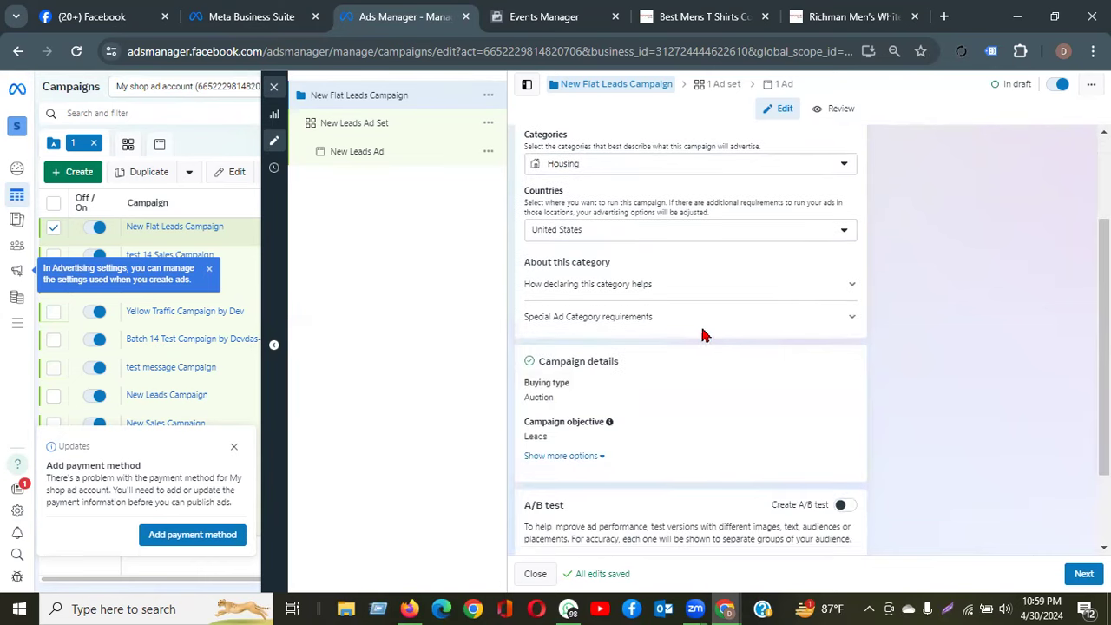
scroll(573, 425, down, 2)
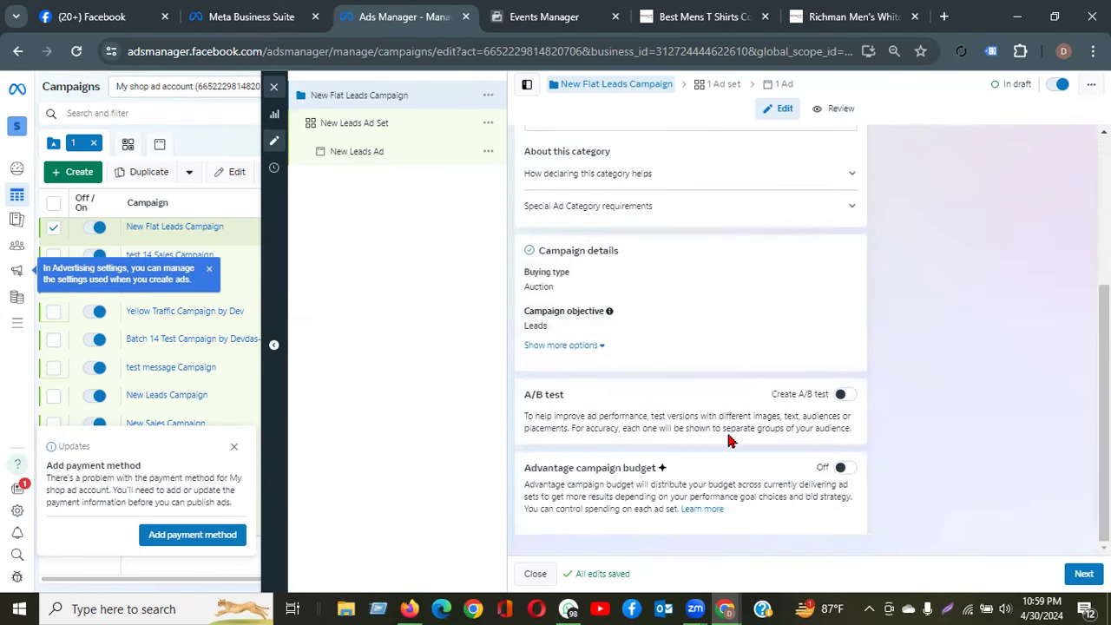
click(842, 468)
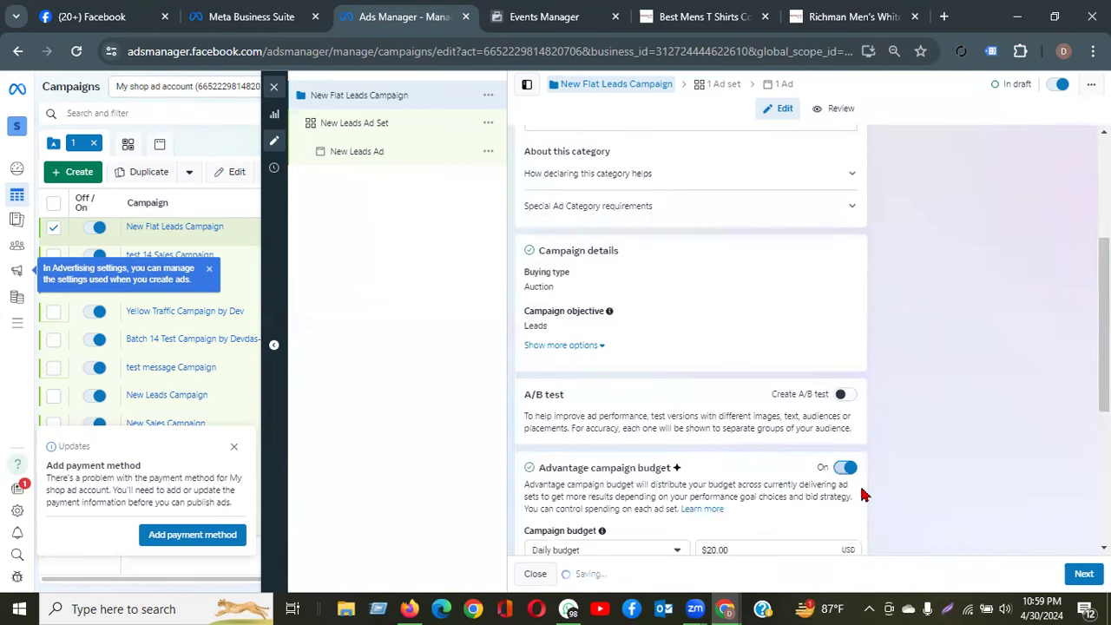
scroll(738, 528, down, 2)
drag(734, 416, 674, 414)
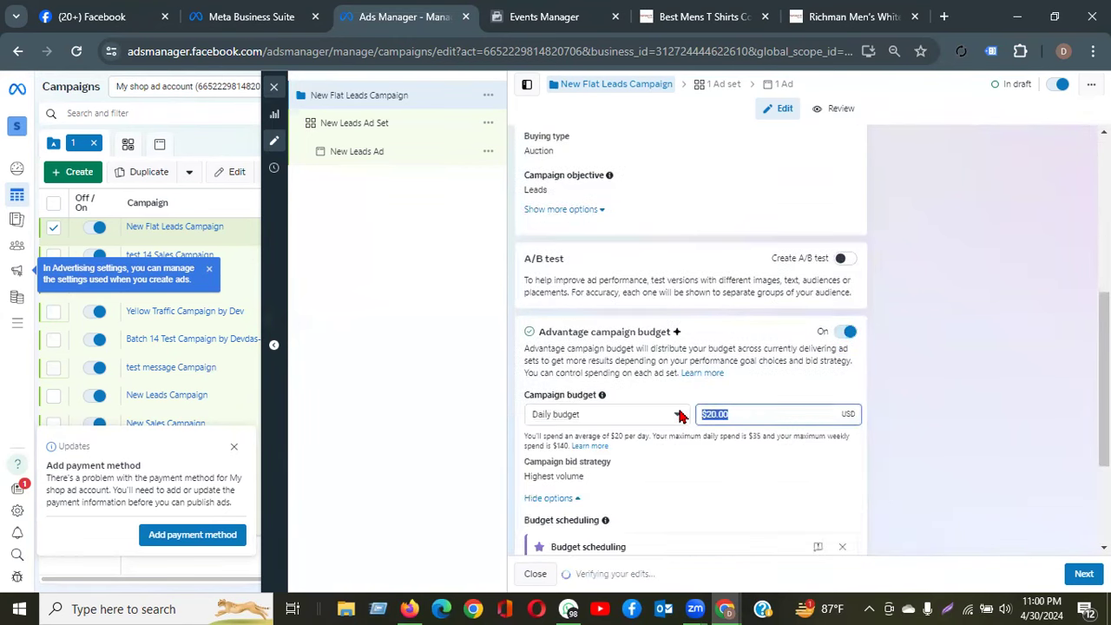
text(3)
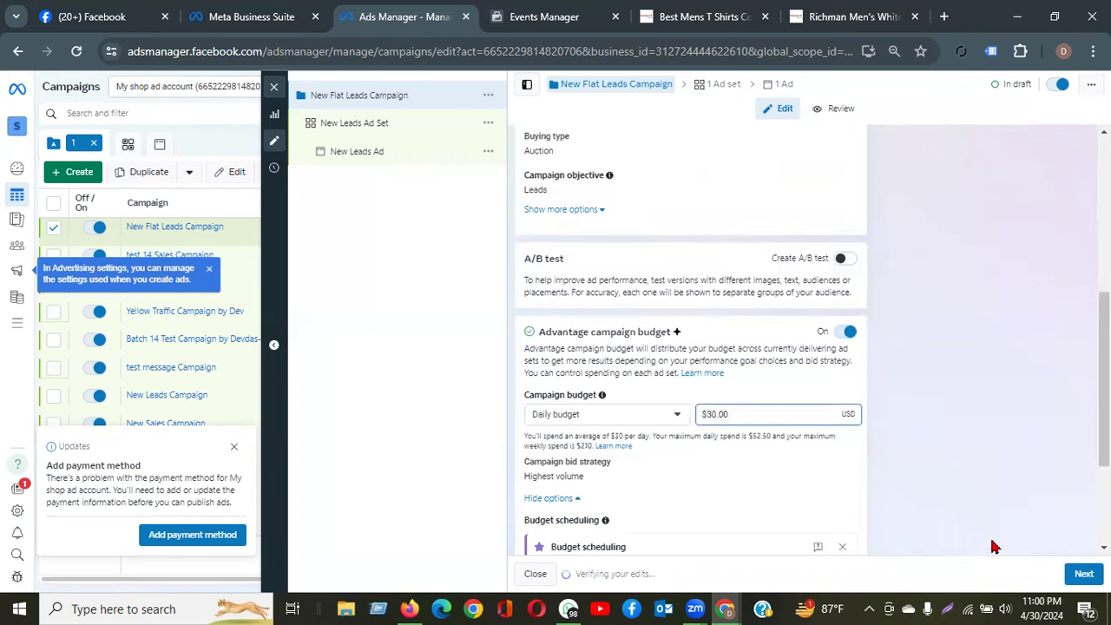
Proceed to the ad set level and rename the ad set as "test Leads Ad Set"
click(1078, 579)
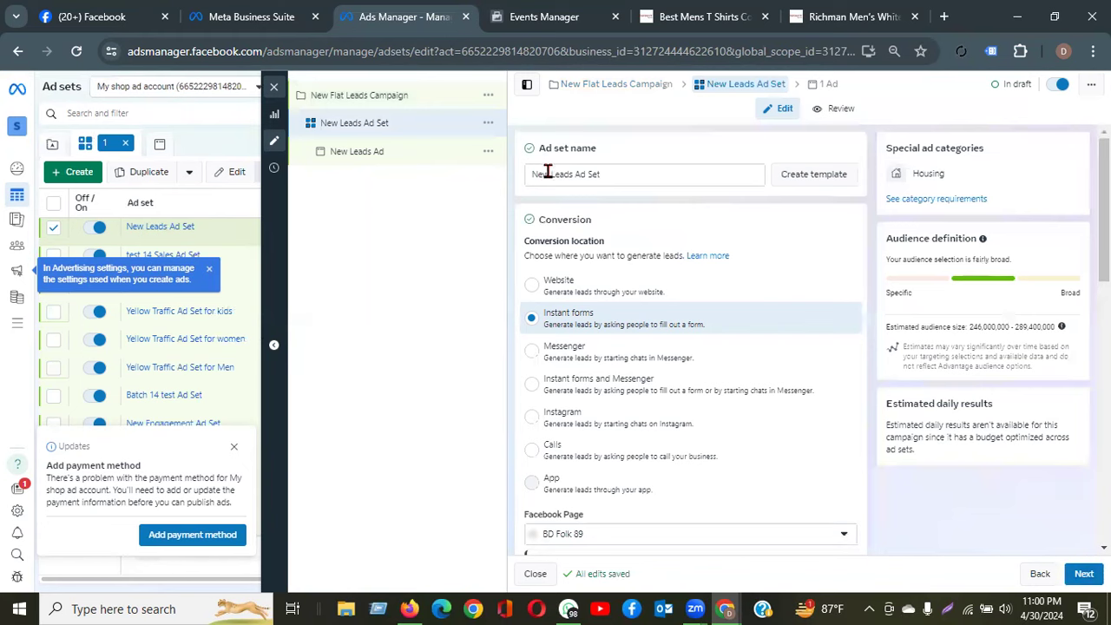
drag(549, 174, 480, 168)
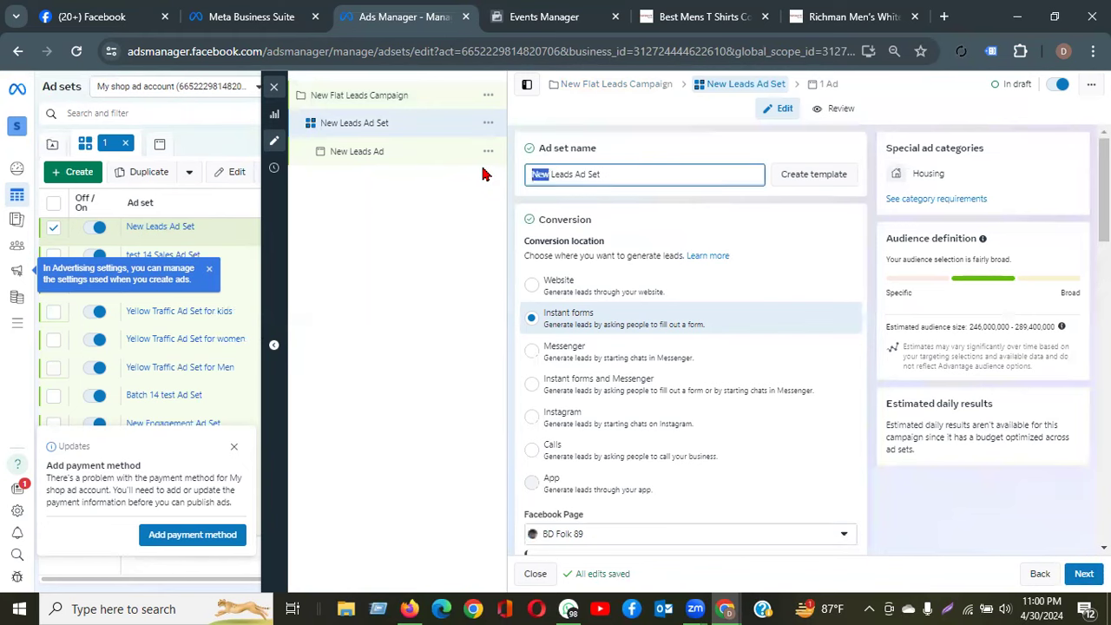
text(test)
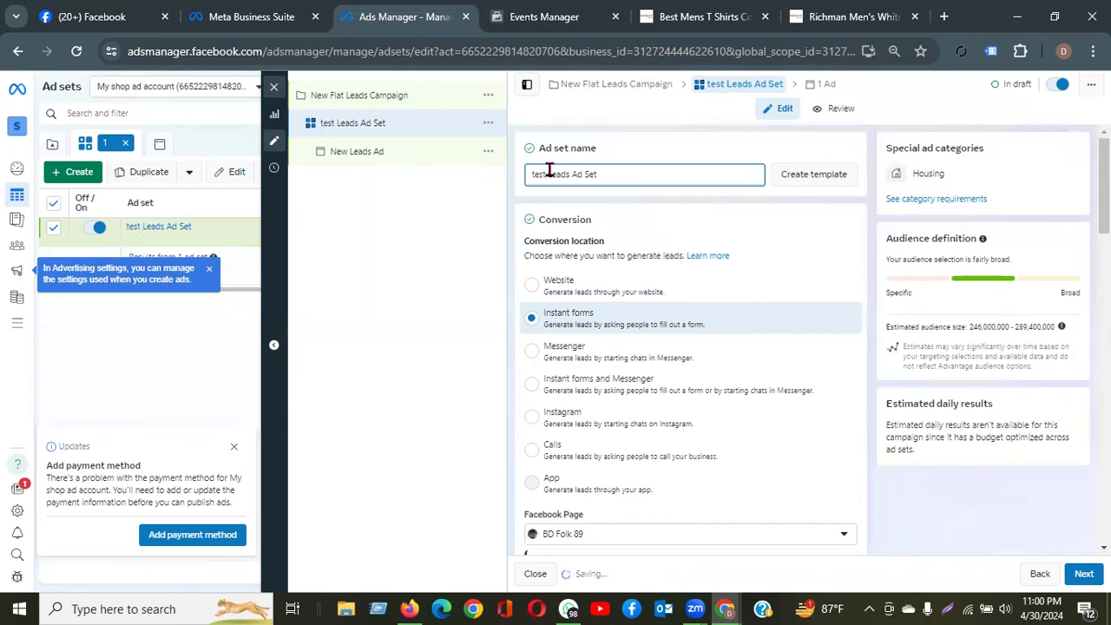
Review the ad set's conversion location options and the list of available Facebook Pages
drag(523, 242, 607, 249)
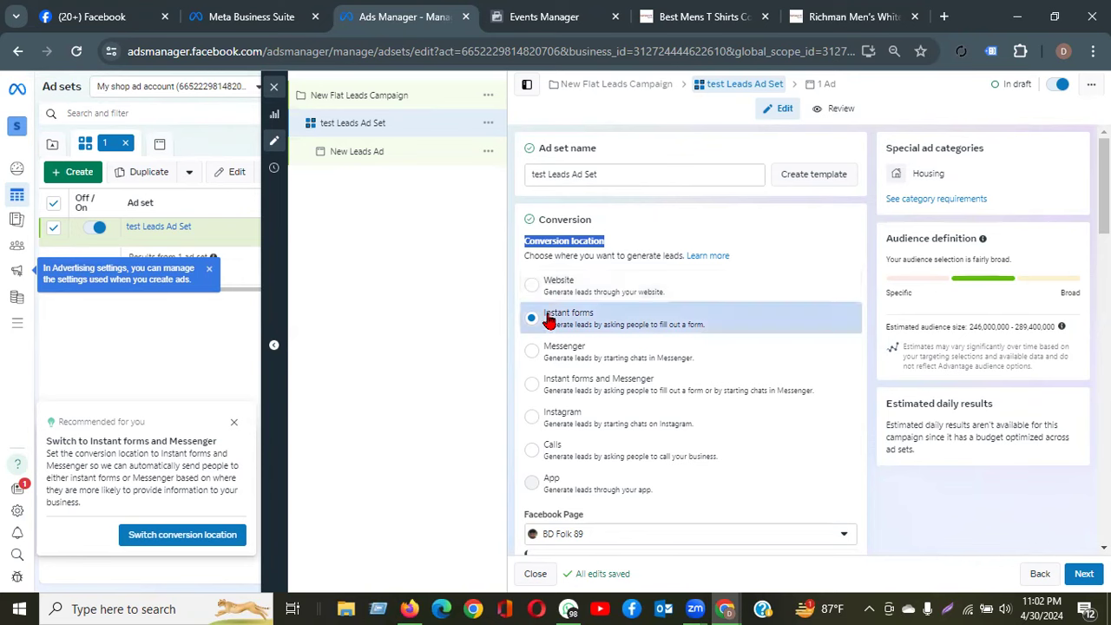
scroll(581, 404, down, 2)
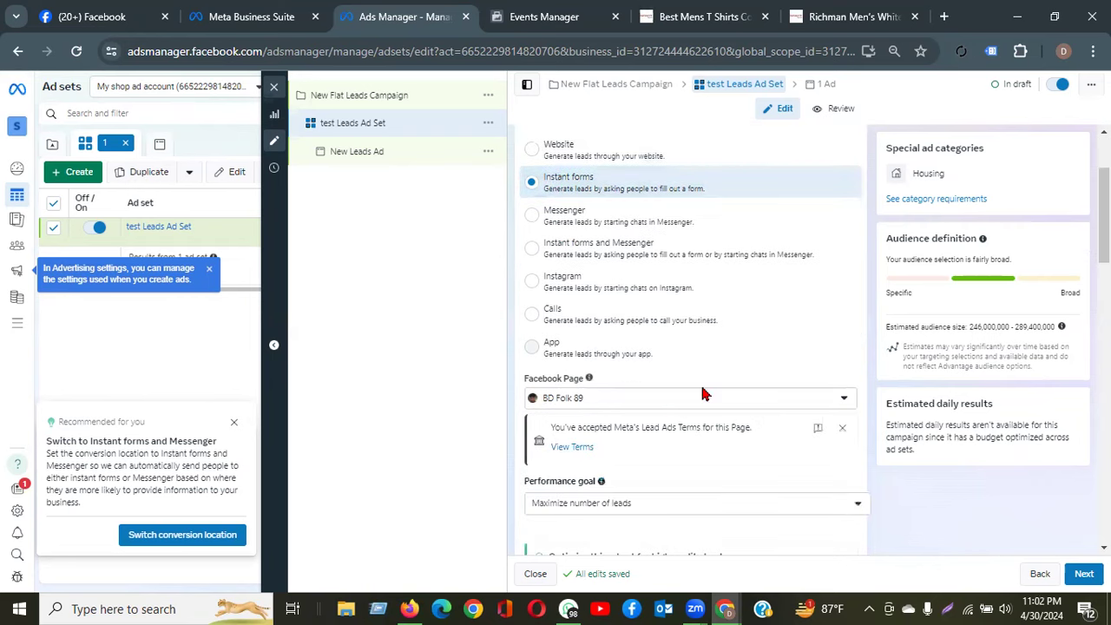
click(571, 406)
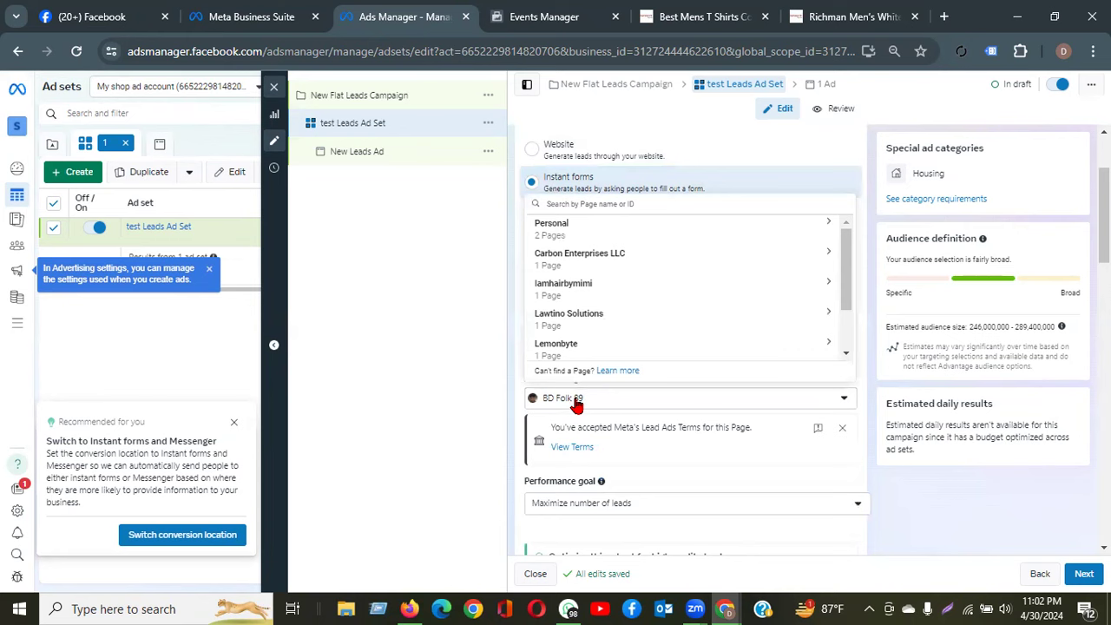
click(449, 357)
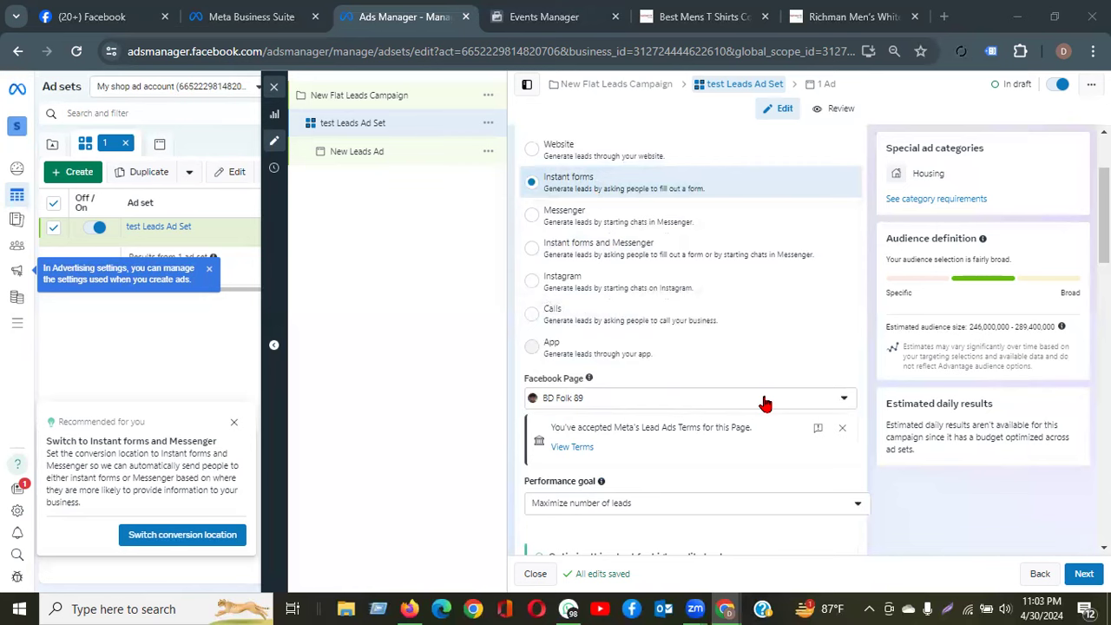
click(634, 406)
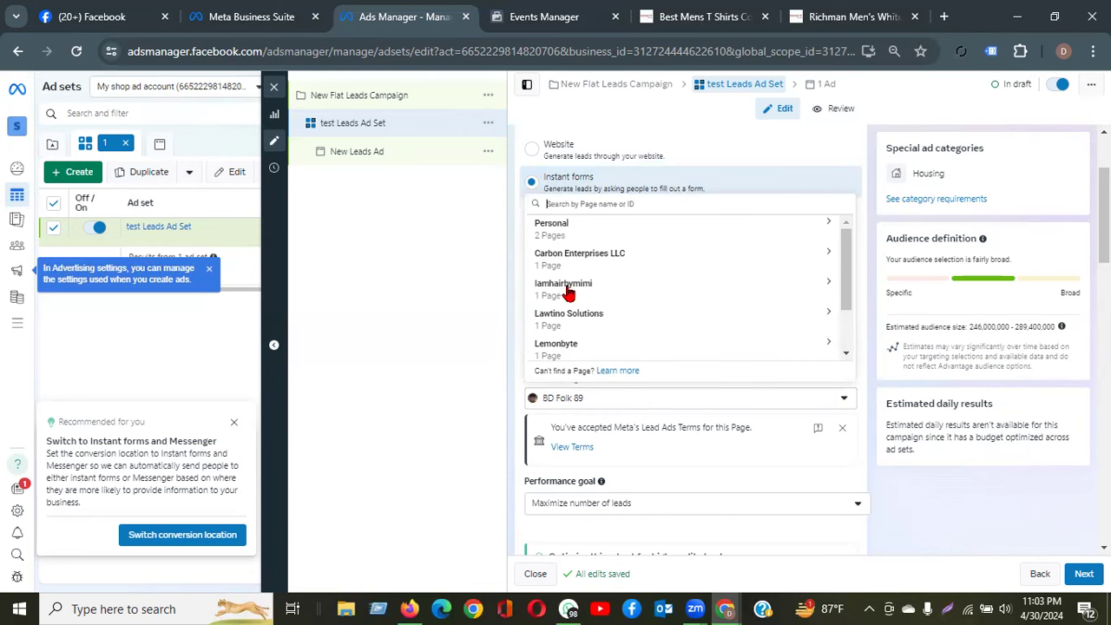
click(475, 472)
Enable an end date for the ad set schedule and set it to May 7, 2024
scroll(875, 480, down, 3)
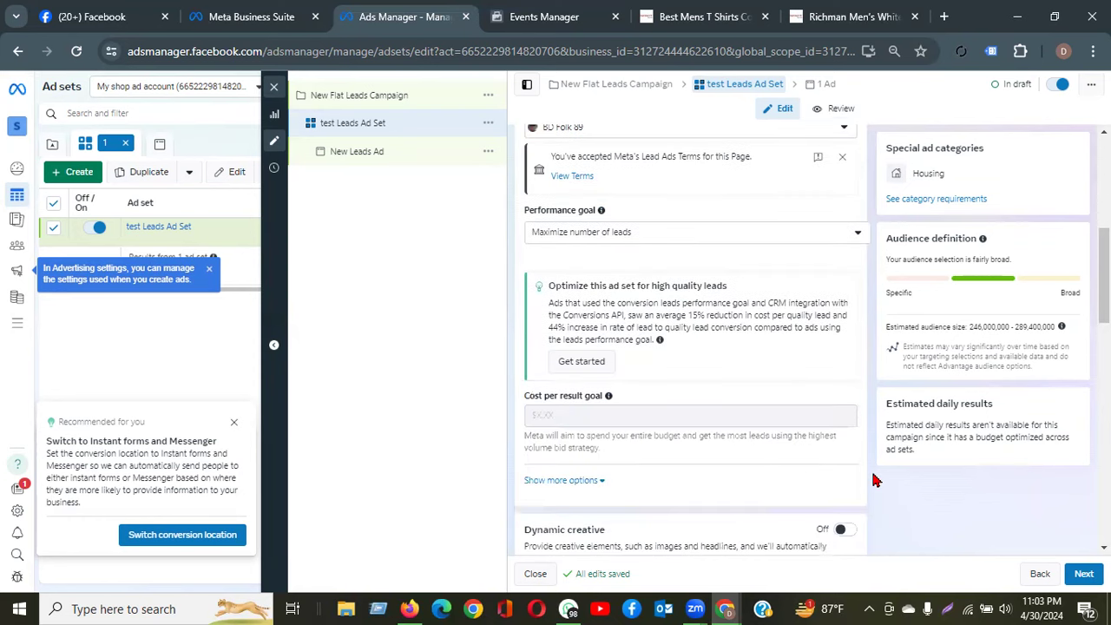
scroll(875, 480, down, 3)
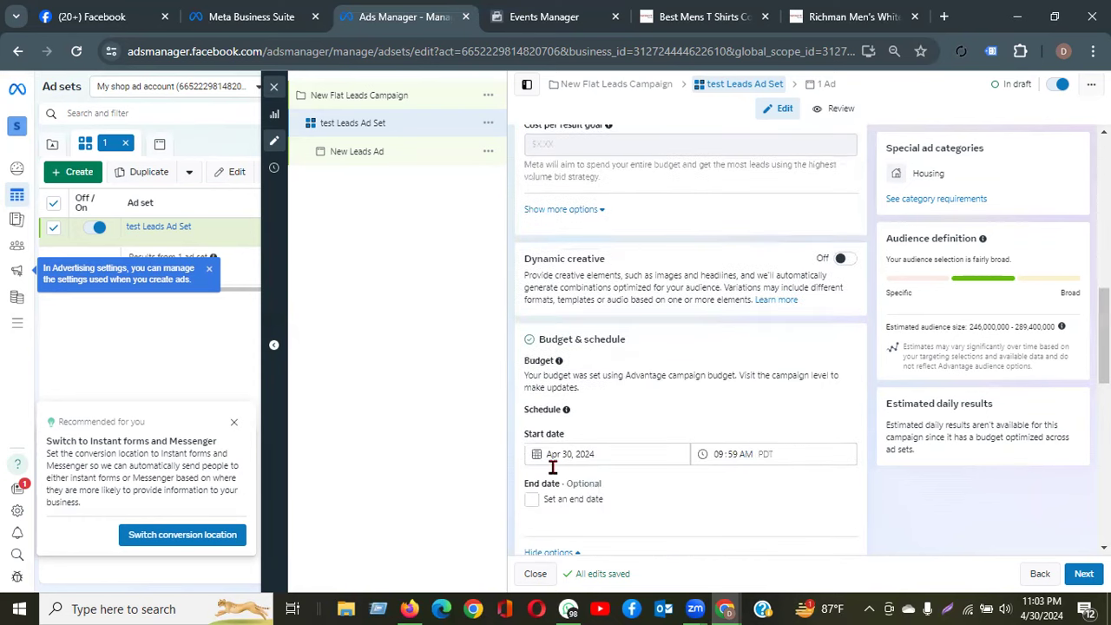
click(531, 499)
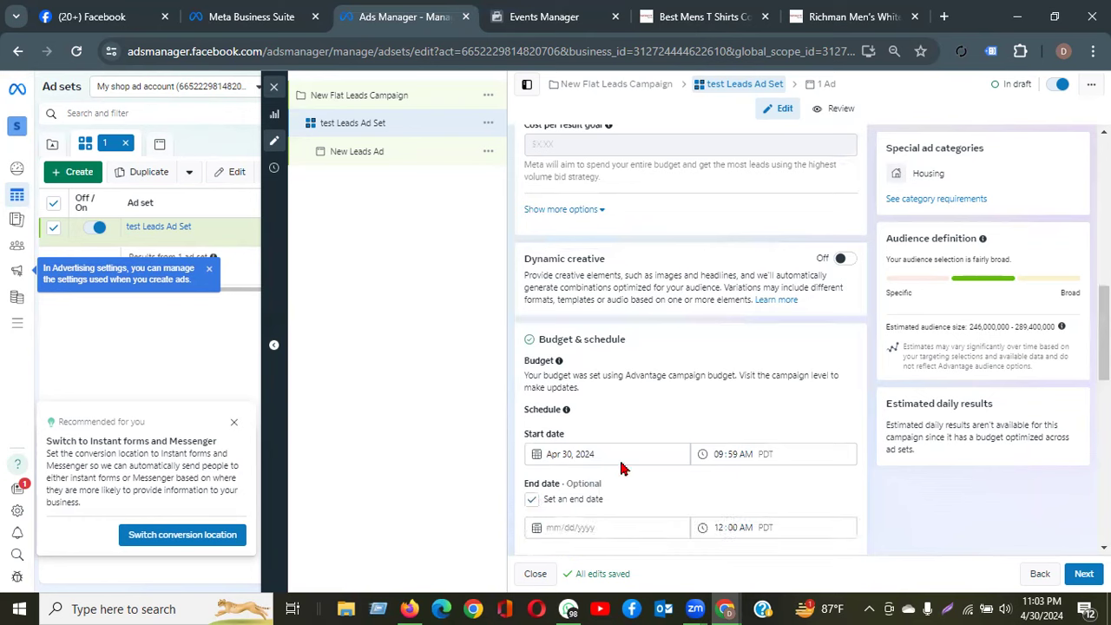
scroll(620, 469, down, 2)
click(577, 392)
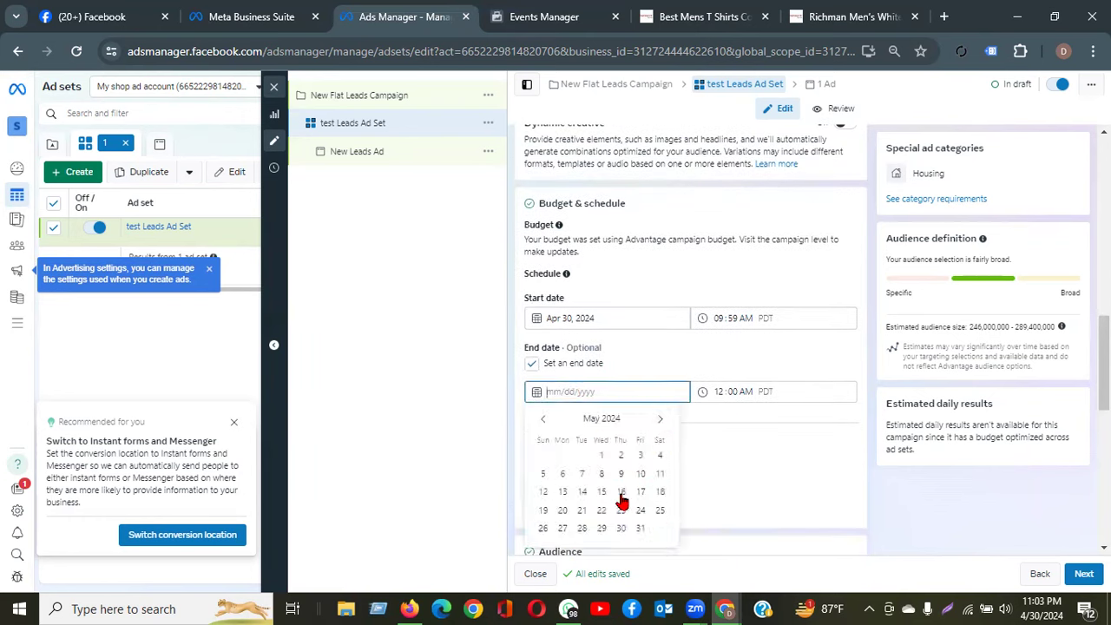
click(581, 473)
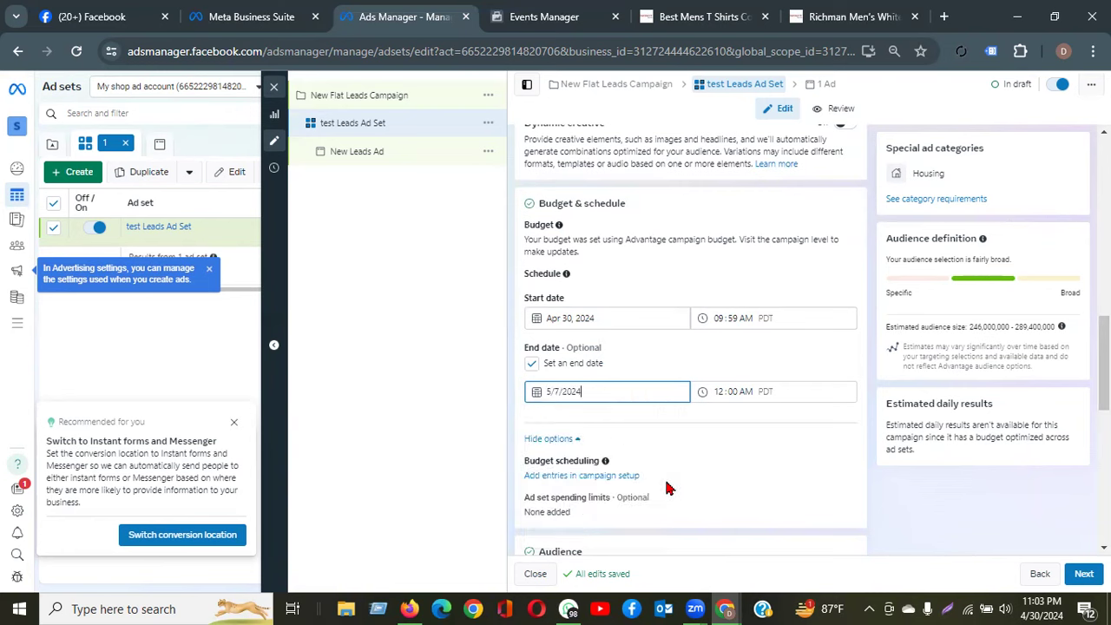
Open the audience locations for editing and examine the minimum age options under the Housing category
scroll(664, 481, down, 5)
scroll(665, 468, down, 2)
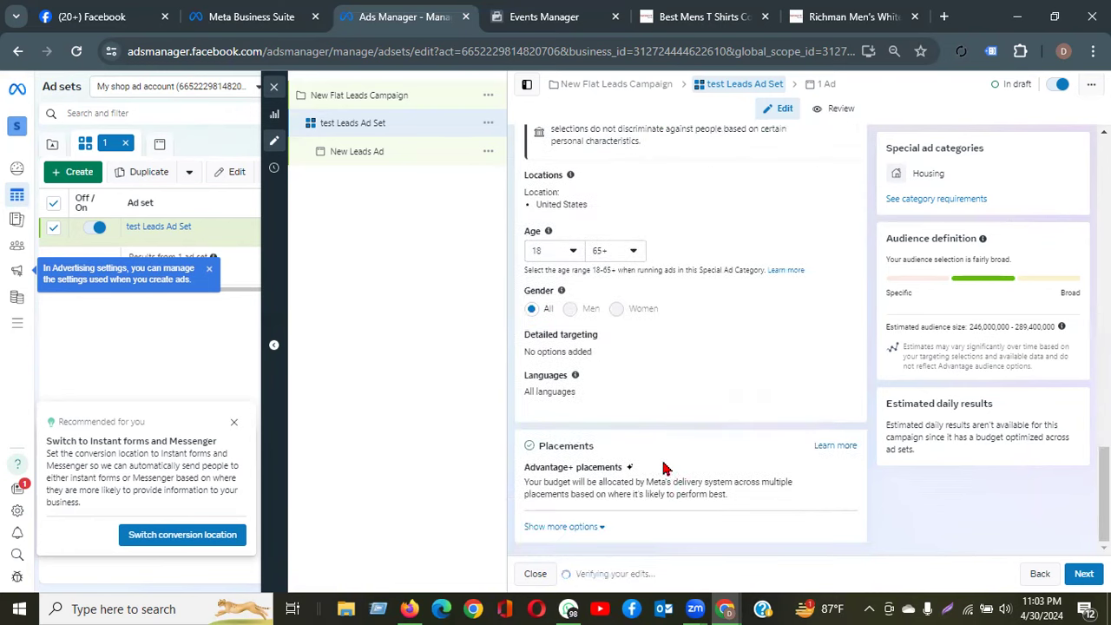
mouse_move(568, 201)
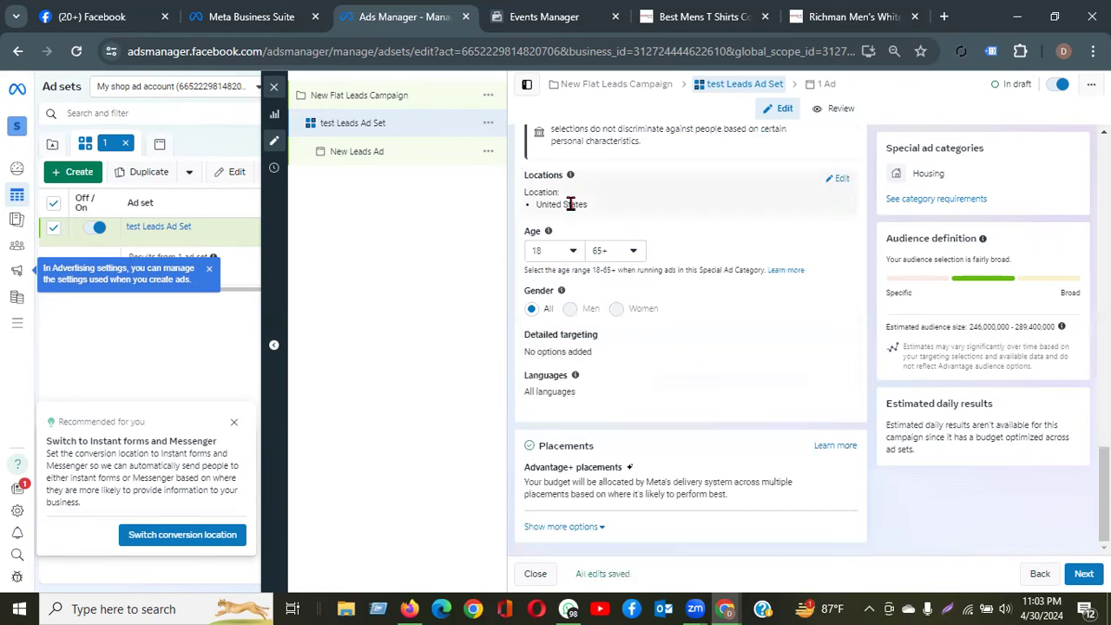
click(837, 180)
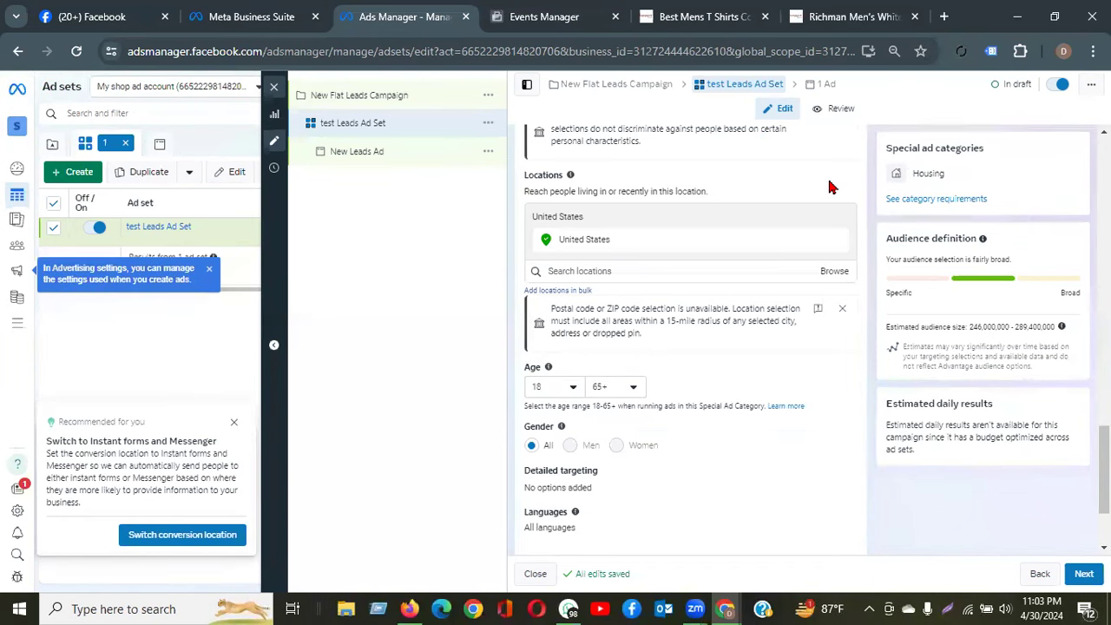
scroll(726, 350, down, 2)
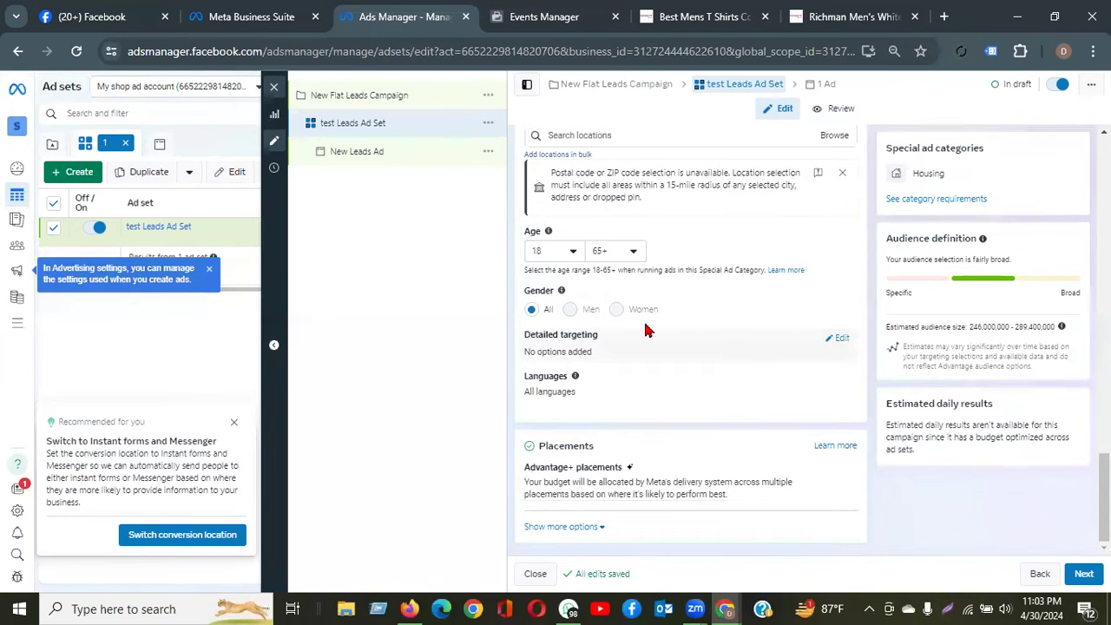
click(570, 253)
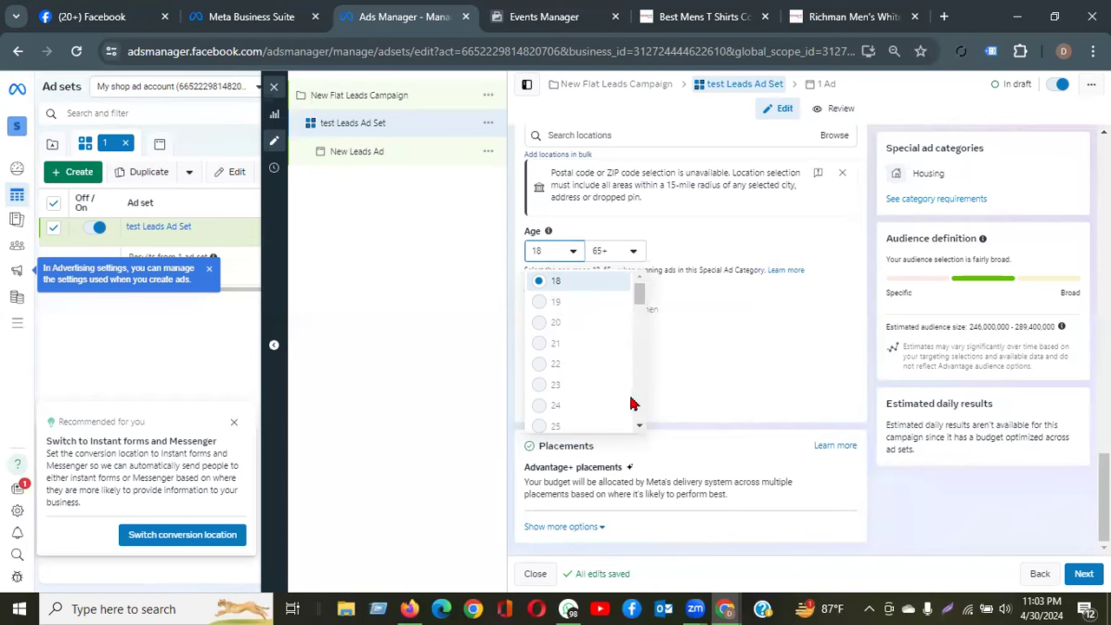
click(462, 341)
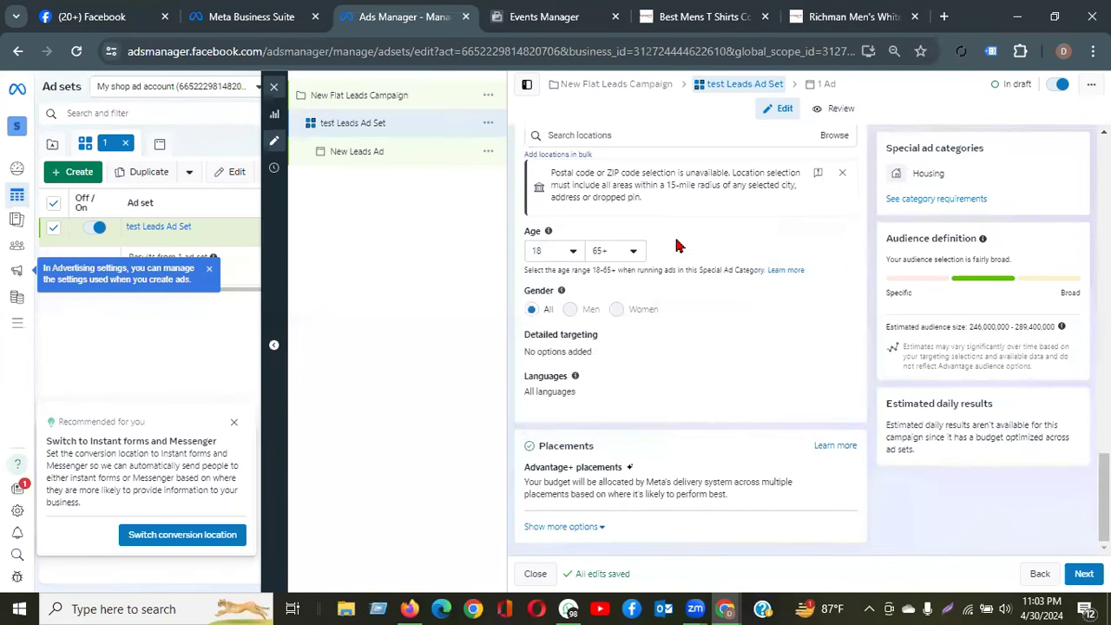
drag(942, 171, 843, 174)
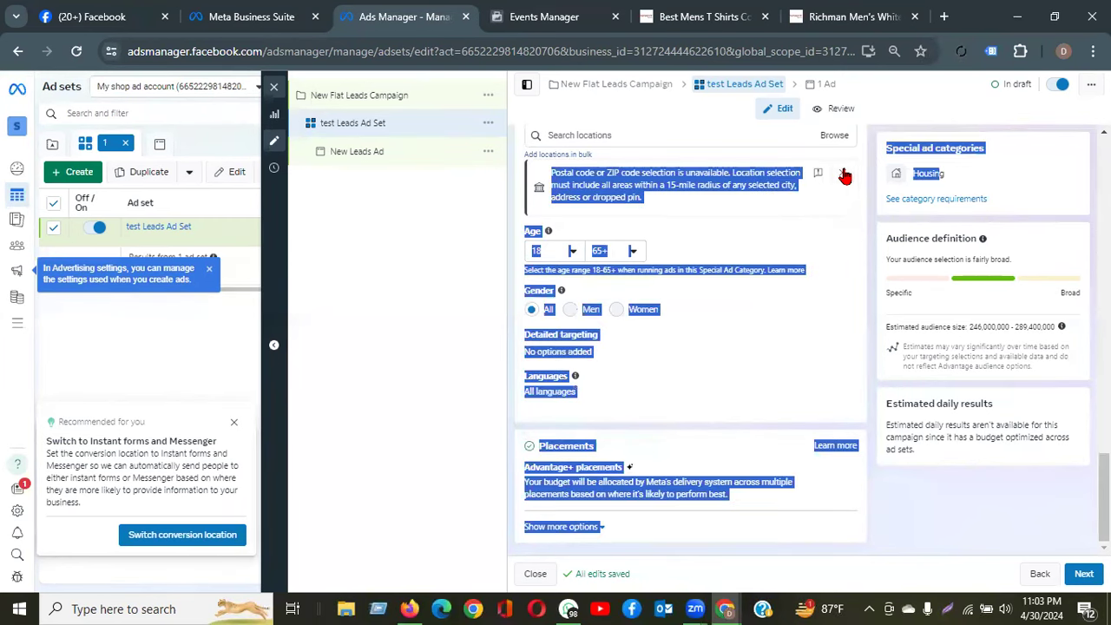
click(384, 336)
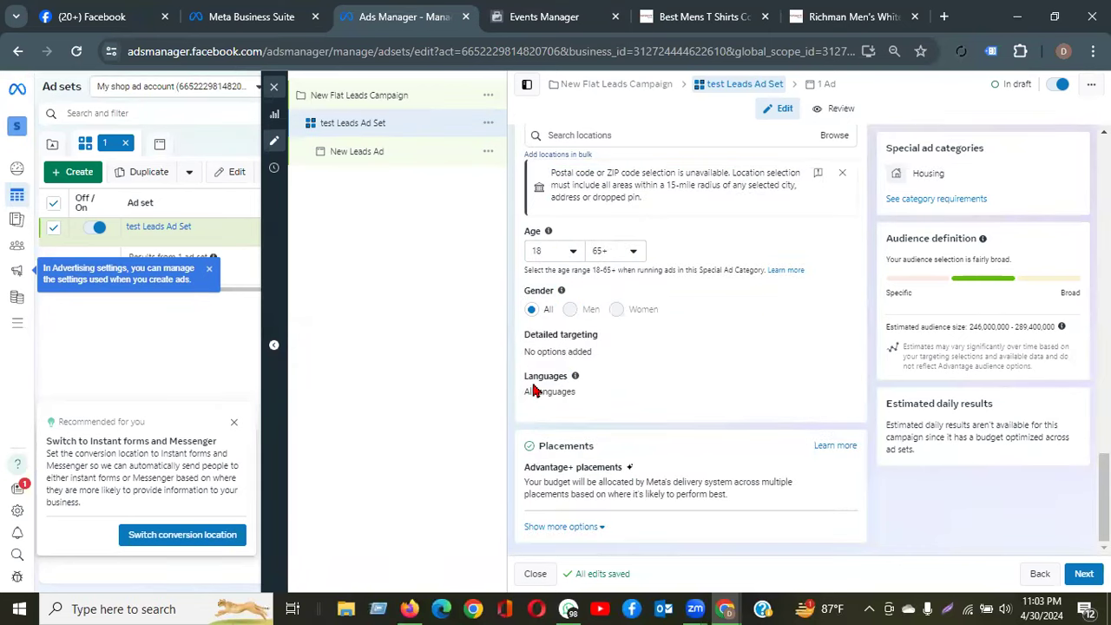
Add the interests House (real estate), Apartment (real estate), Real estate investing (investing) and Property finder (real estate) to the detailed targeting
click(843, 340)
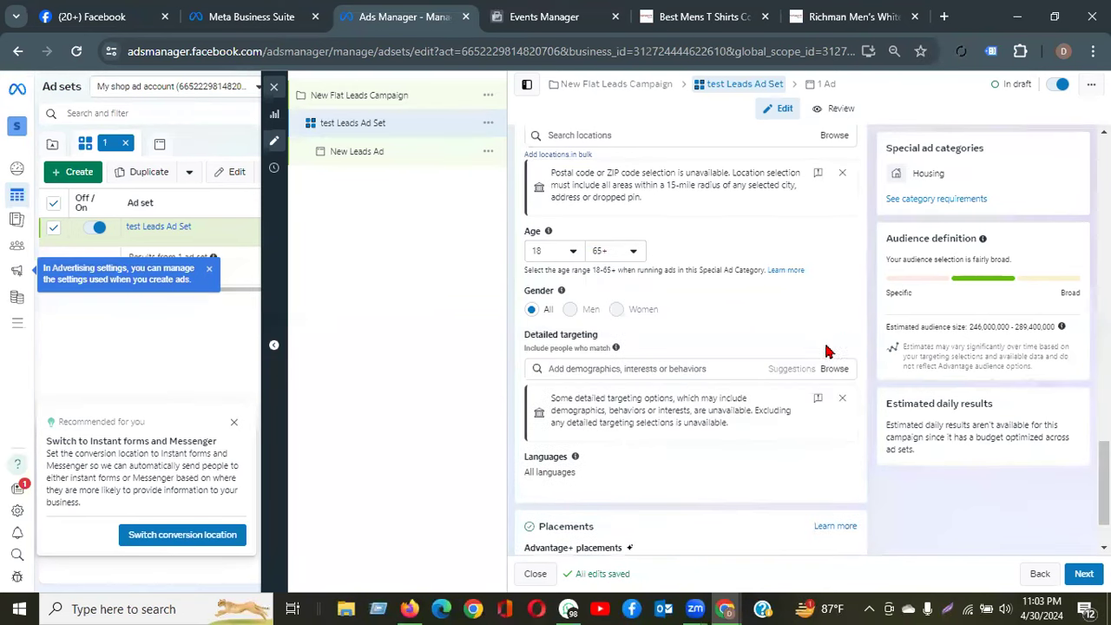
click(600, 368)
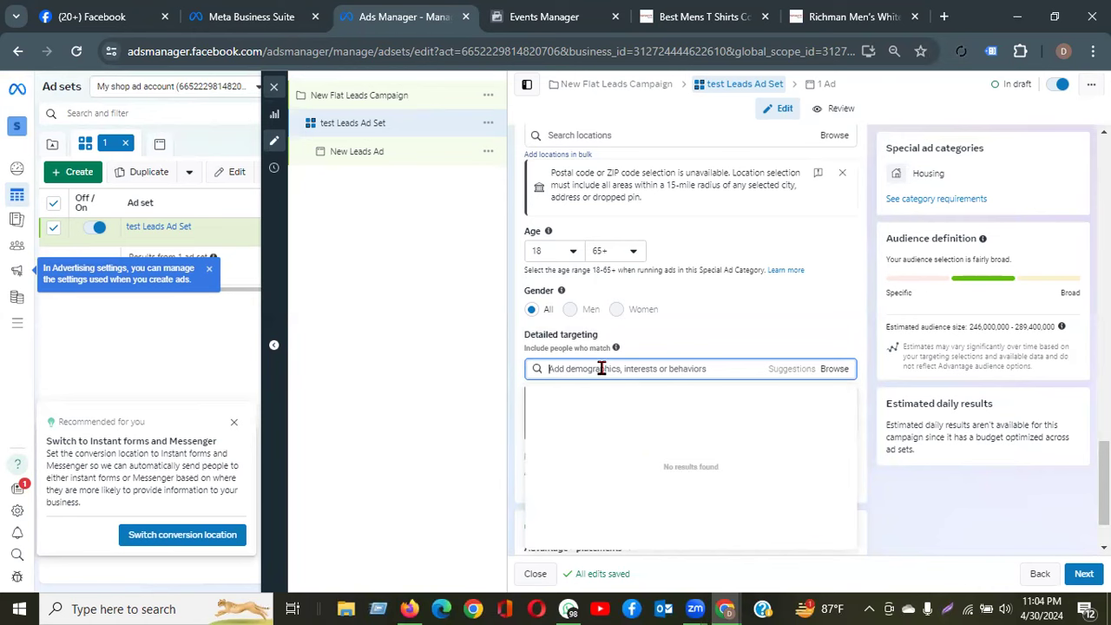
text(house)
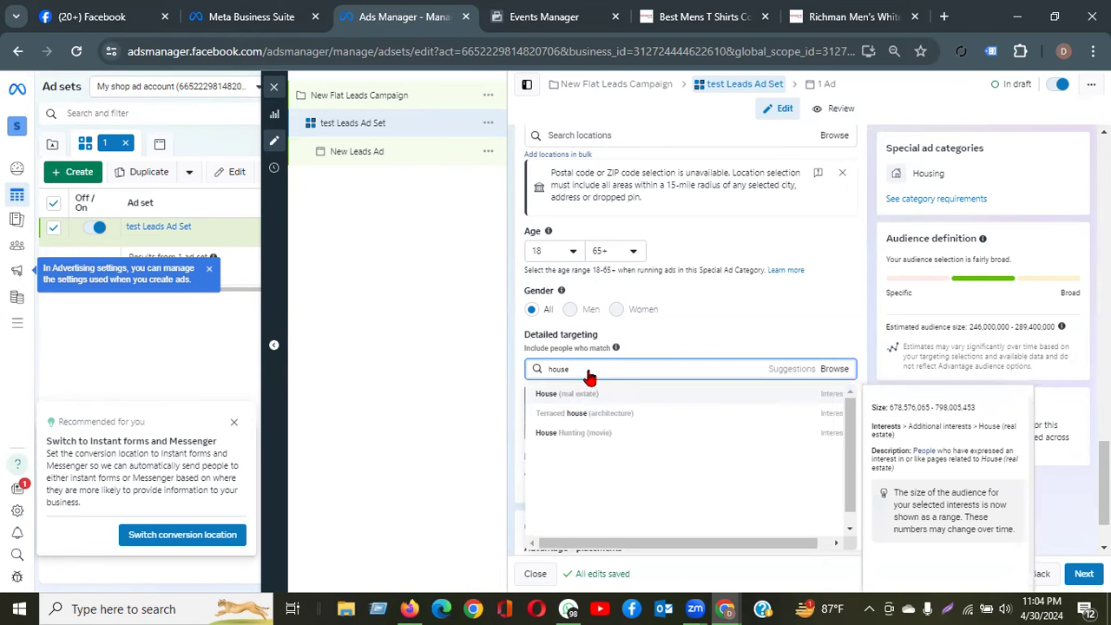
click(591, 393)
click(603, 422)
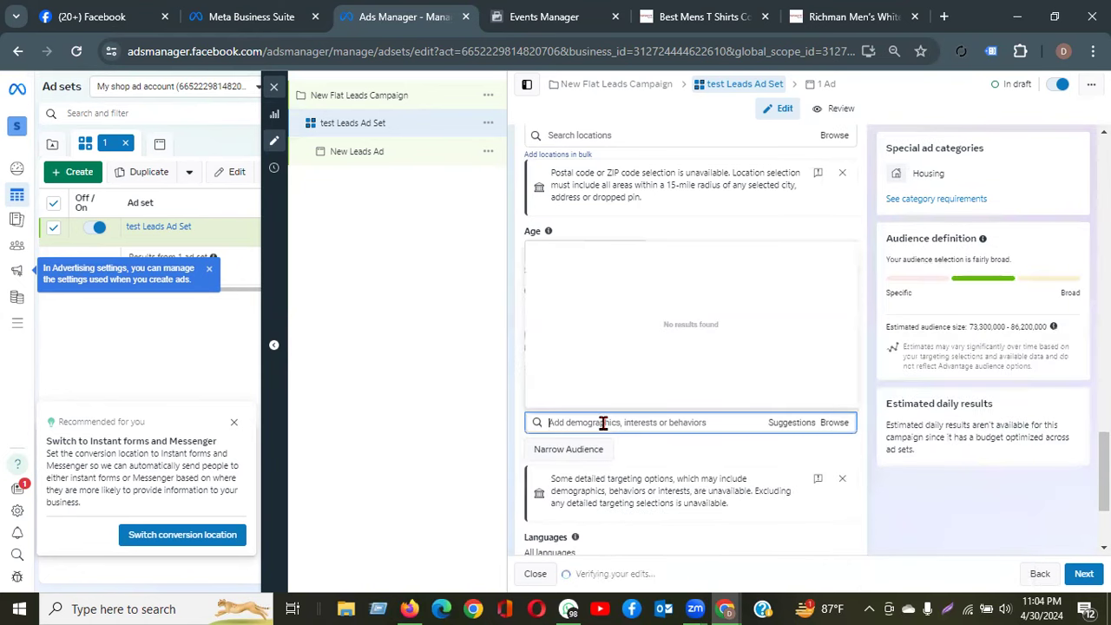
click(773, 424)
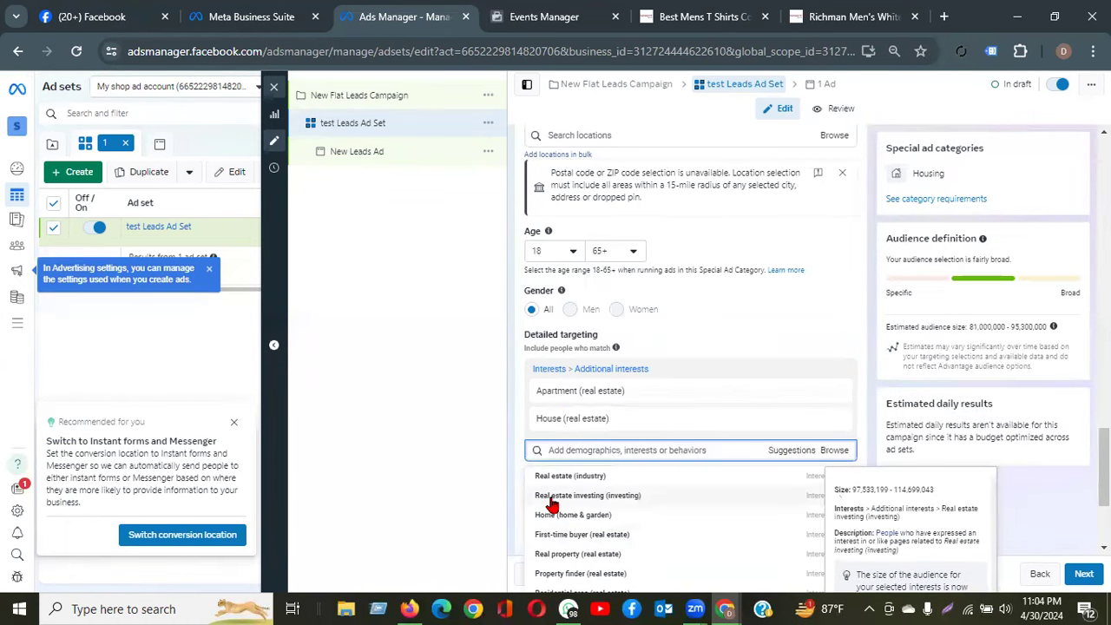
click(559, 496)
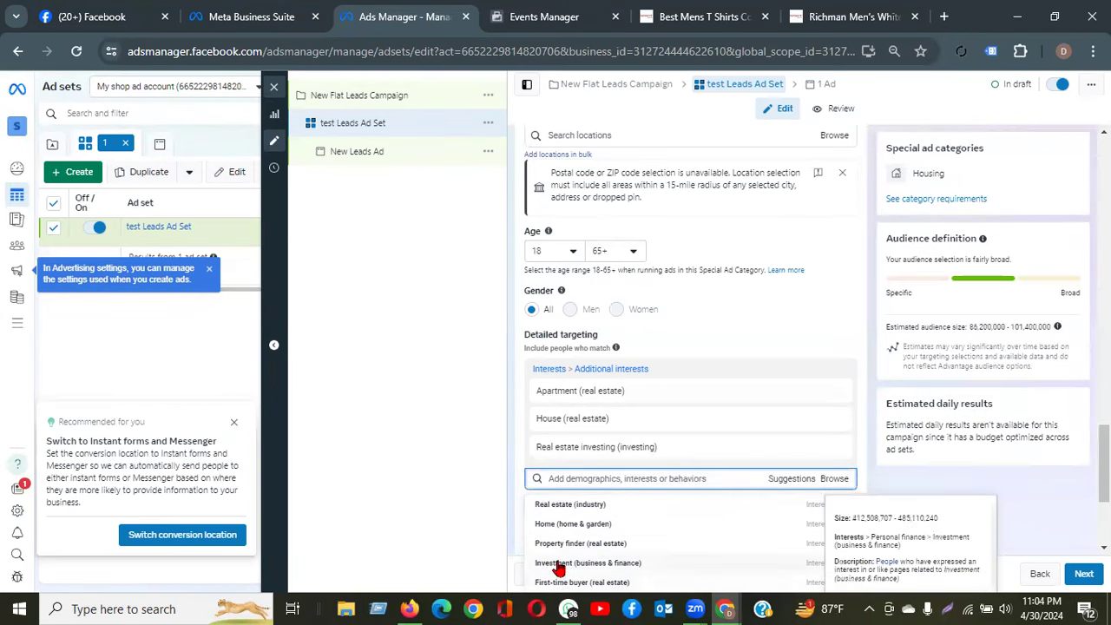
click(554, 548)
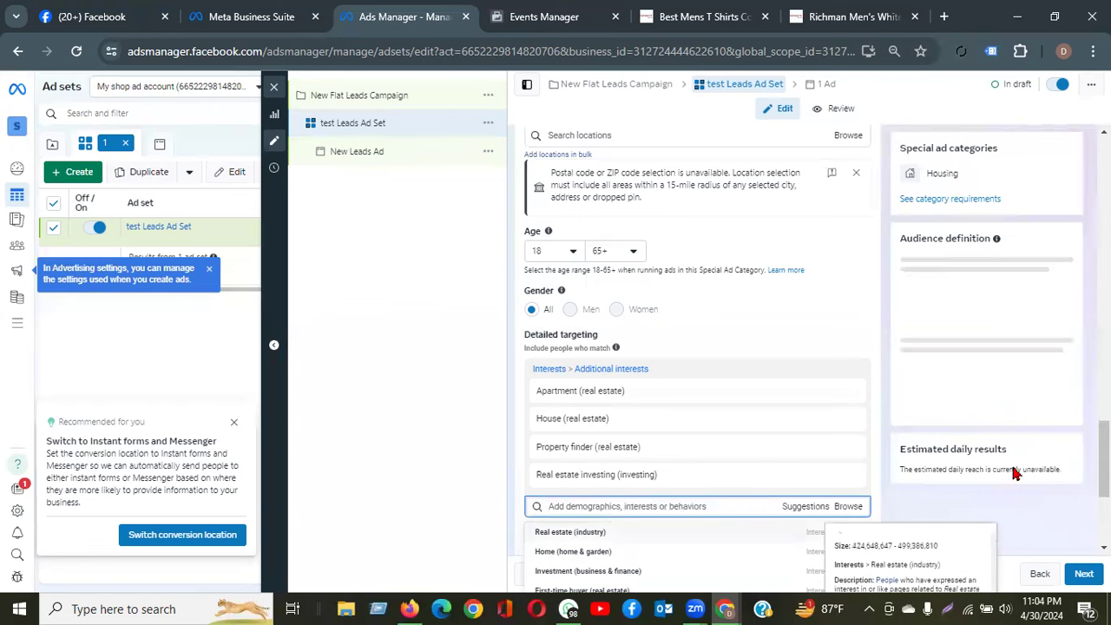
click(439, 492)
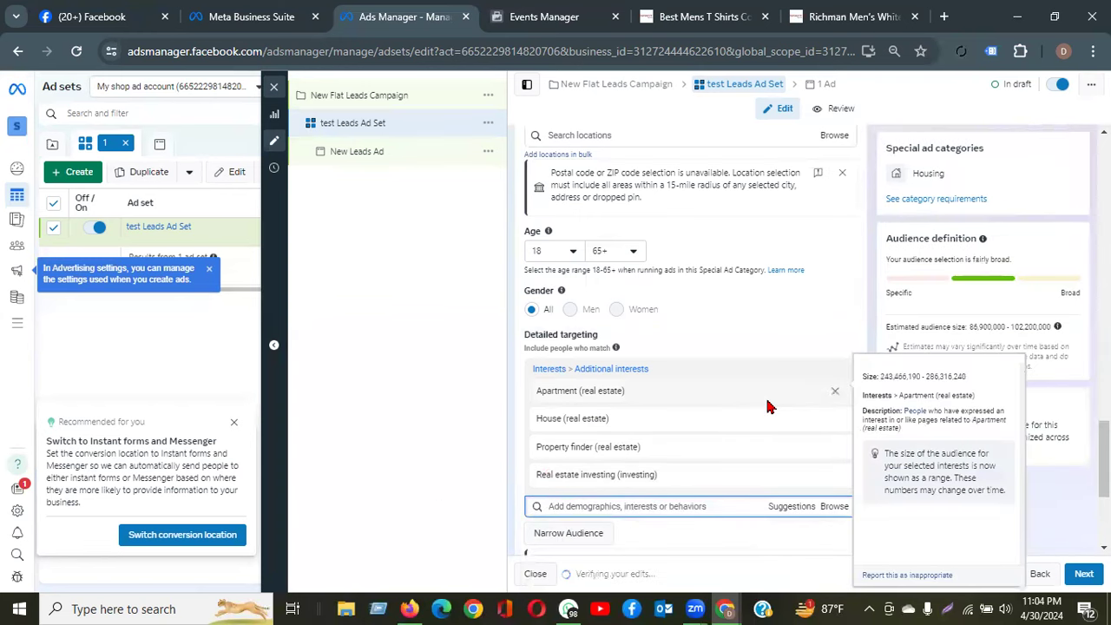
Review the audience and placement settings and look through the full minimum age list
scroll(768, 404, down, 3)
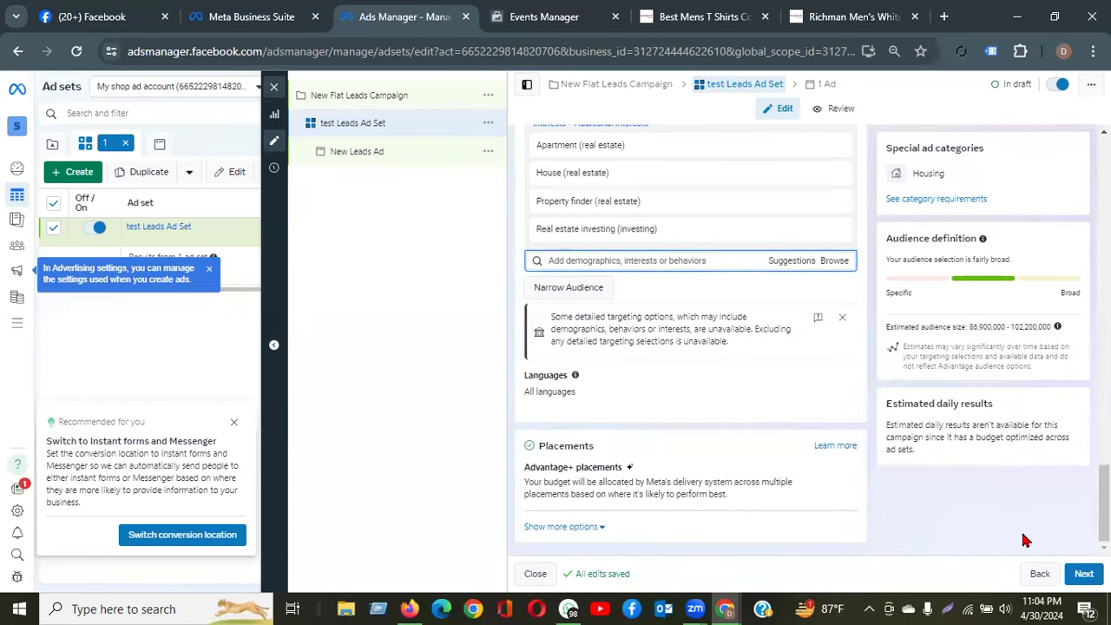
scroll(868, 496, up, 3)
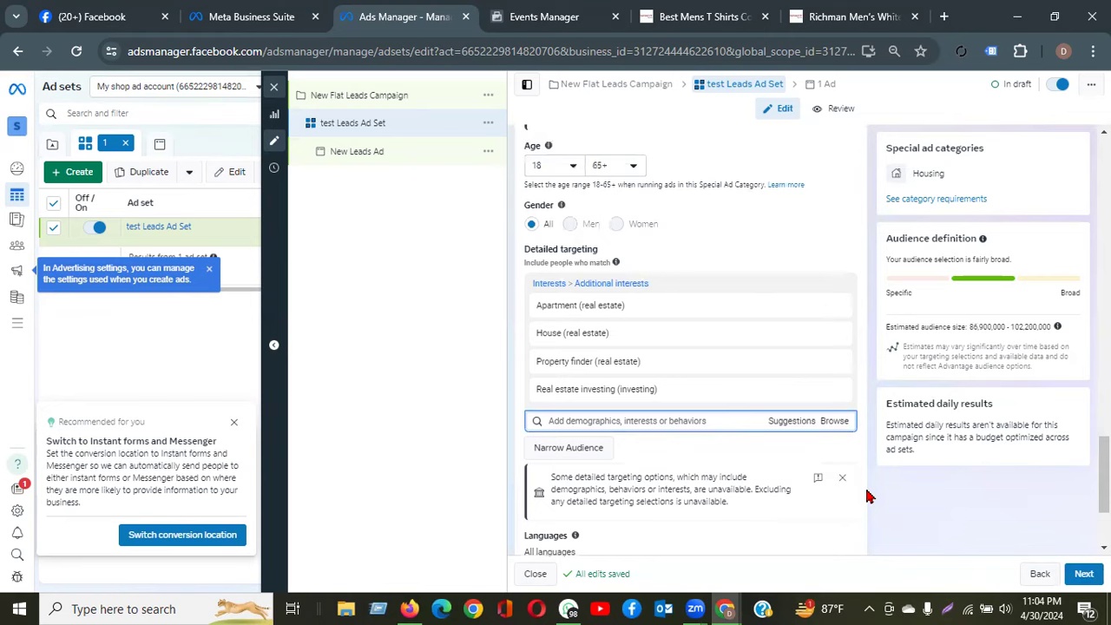
scroll(868, 496, up, 1)
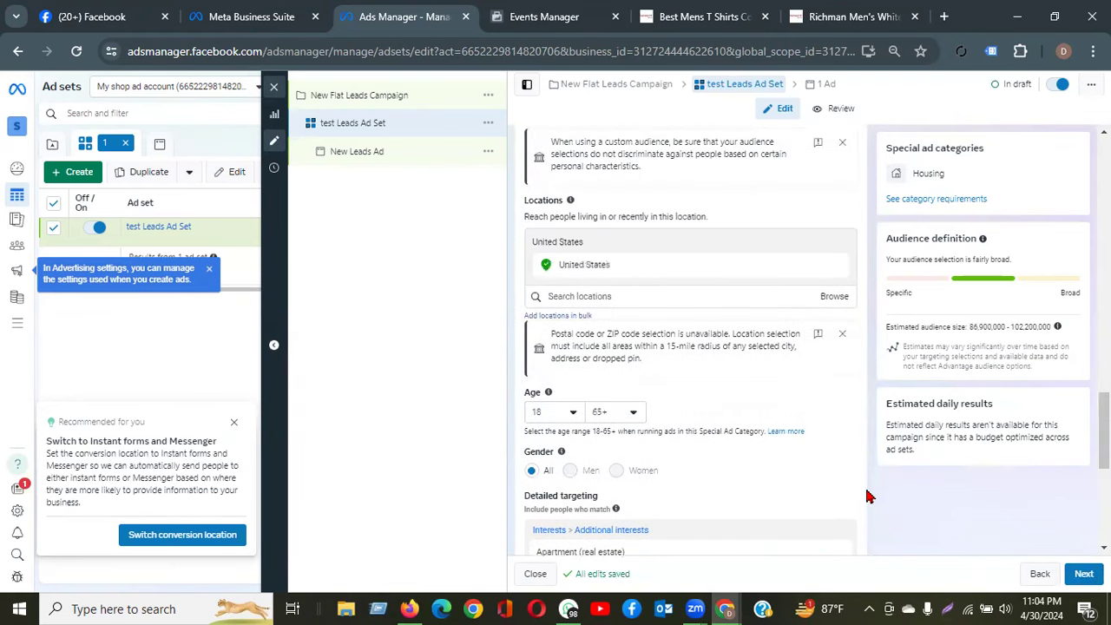
click(580, 411)
drag(642, 263, 636, 394)
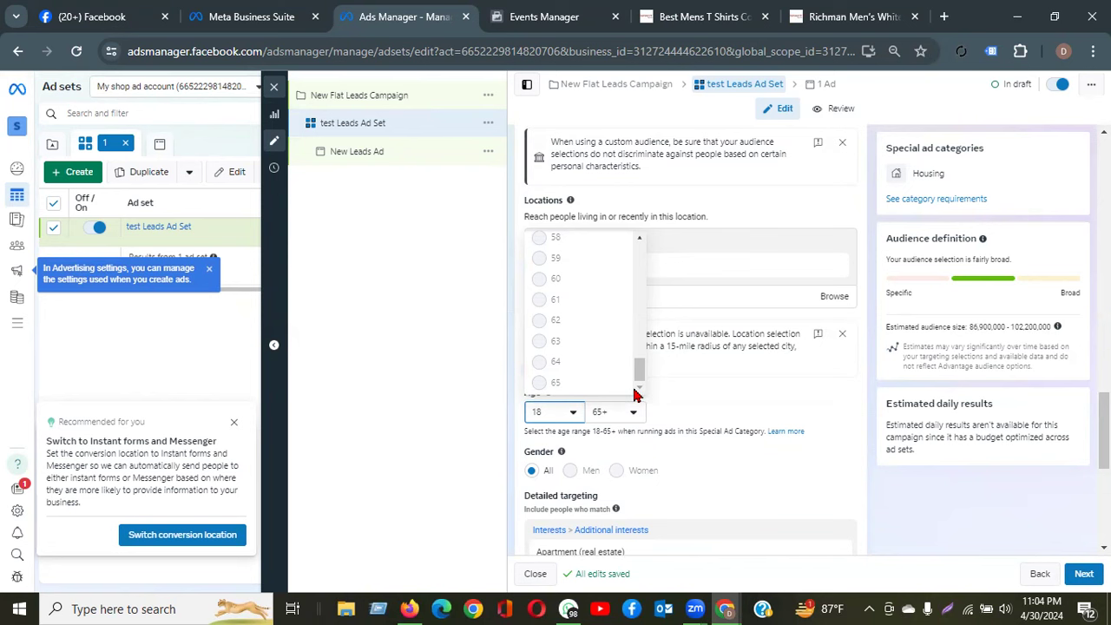
Reset the ad set's past start date to today in the schedule
scroll(590, 408, up, 10)
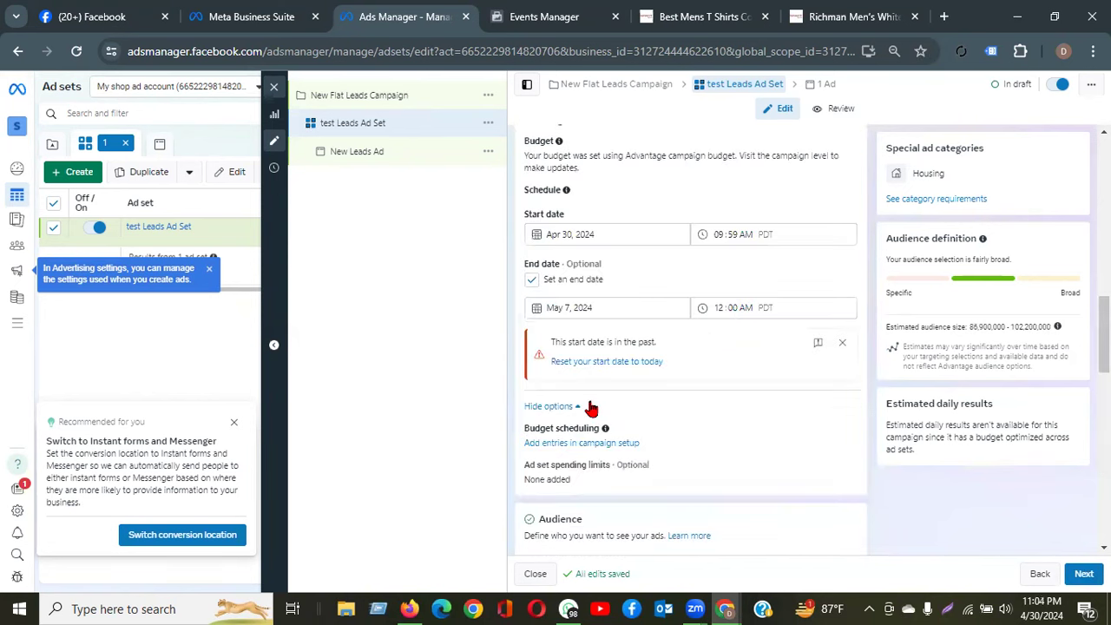
scroll(604, 380, down, 10)
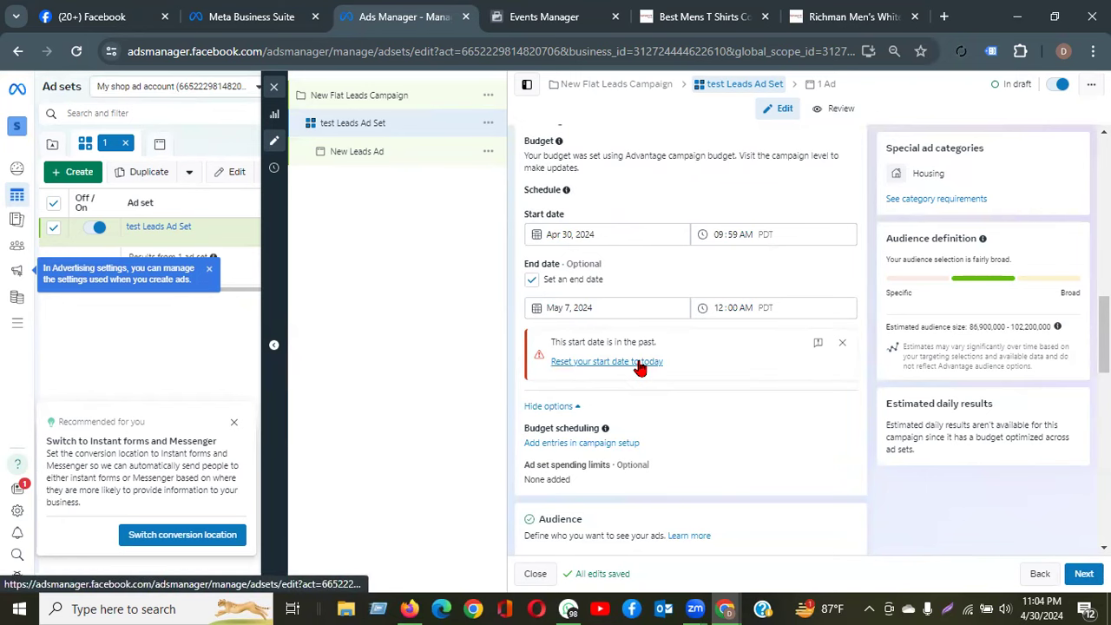
click(639, 363)
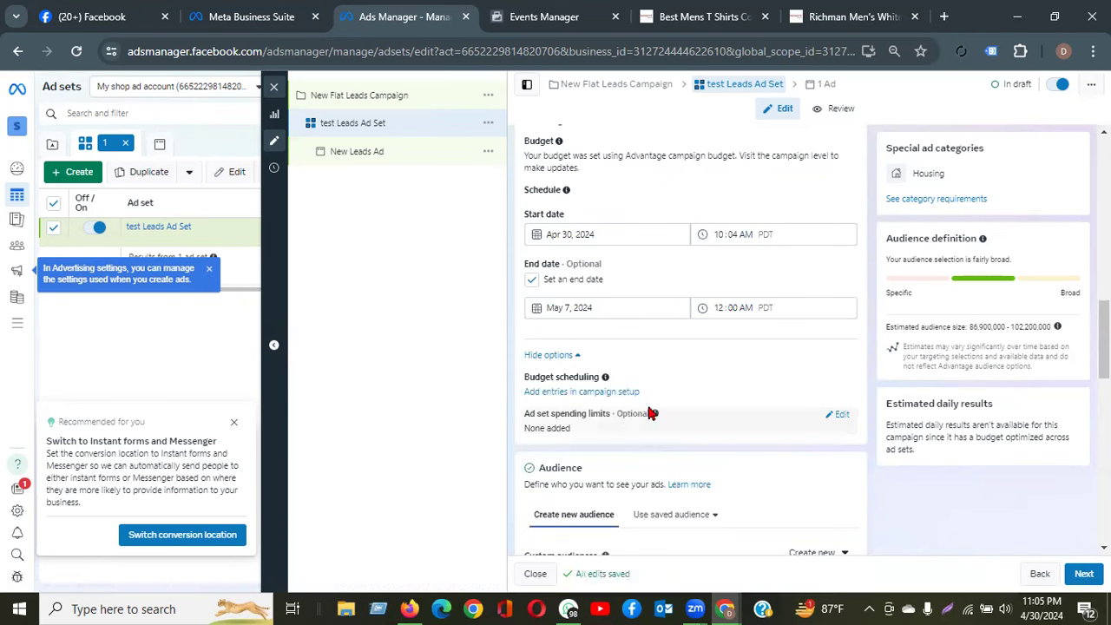
scroll(653, 408, down, 8)
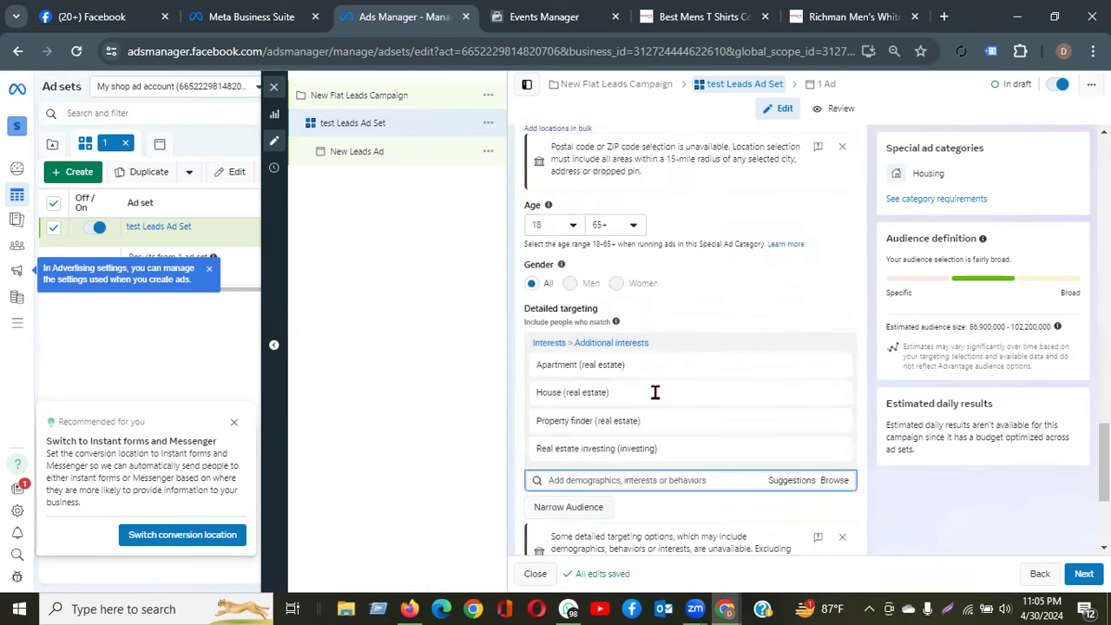
scroll(655, 392, down, 2)
scroll(684, 490, down, 1)
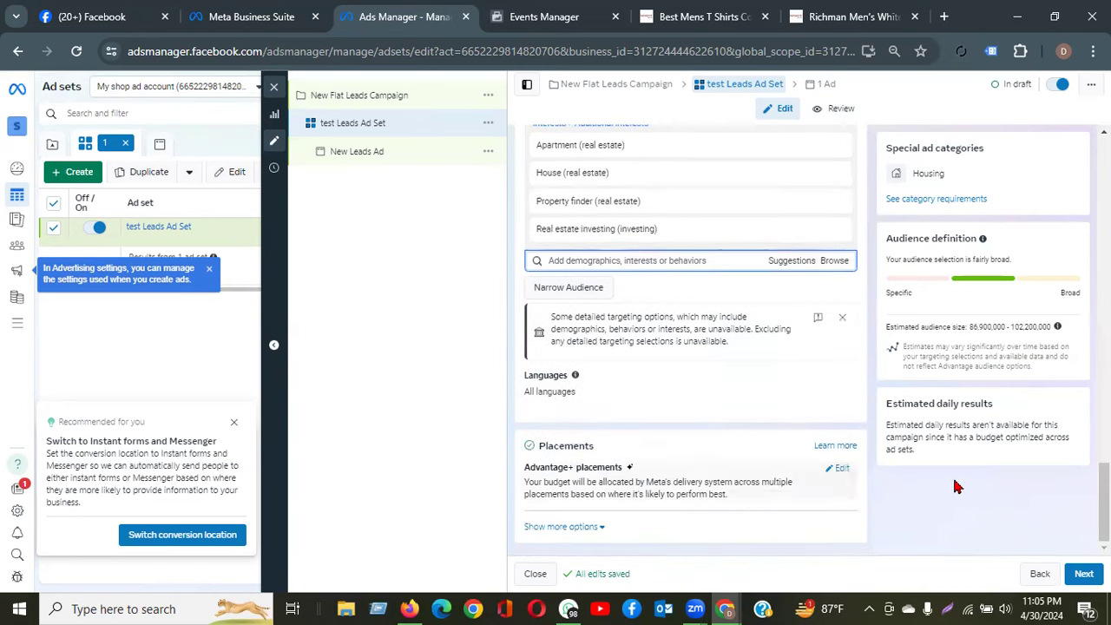
Continue to the New Leads Ad settings and start adding an image to its ad creative
click(1083, 573)
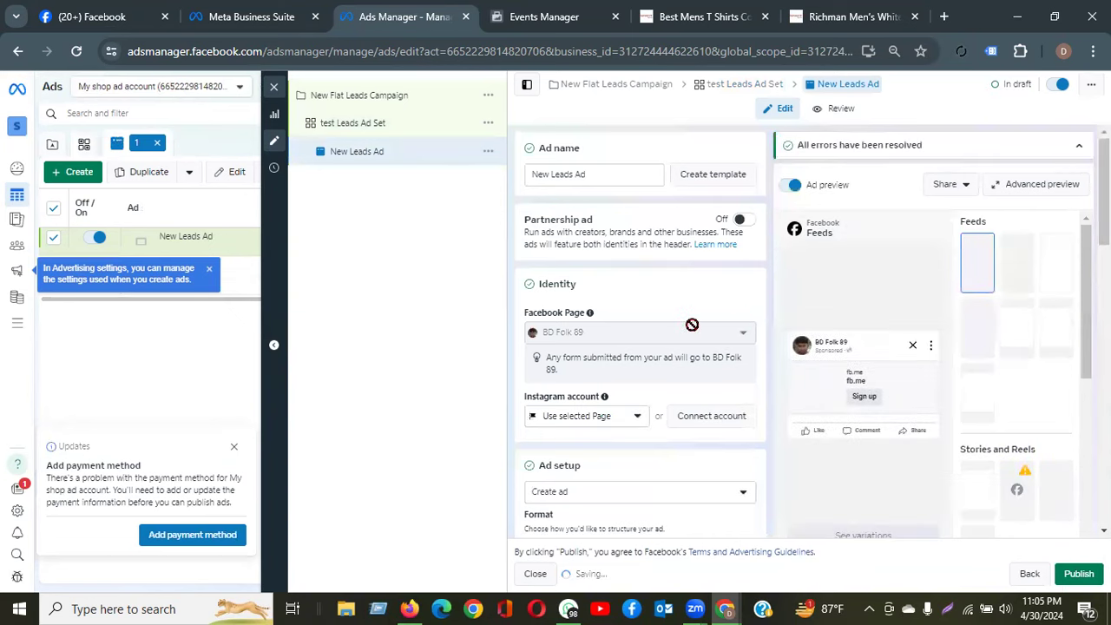
scroll(665, 335, down, 2)
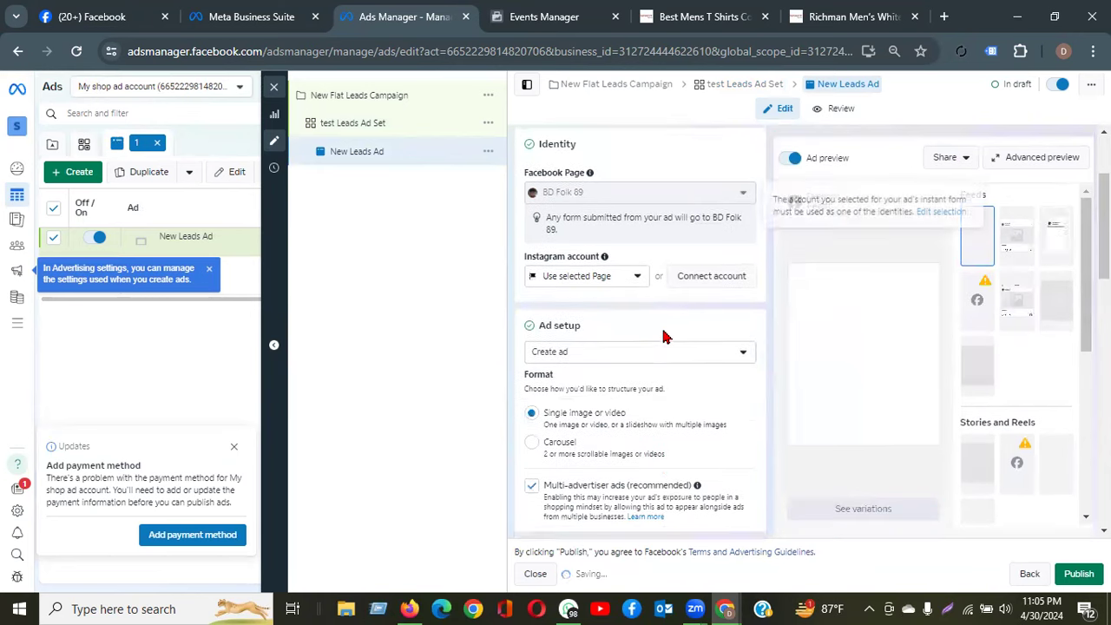
scroll(663, 337, down, 2)
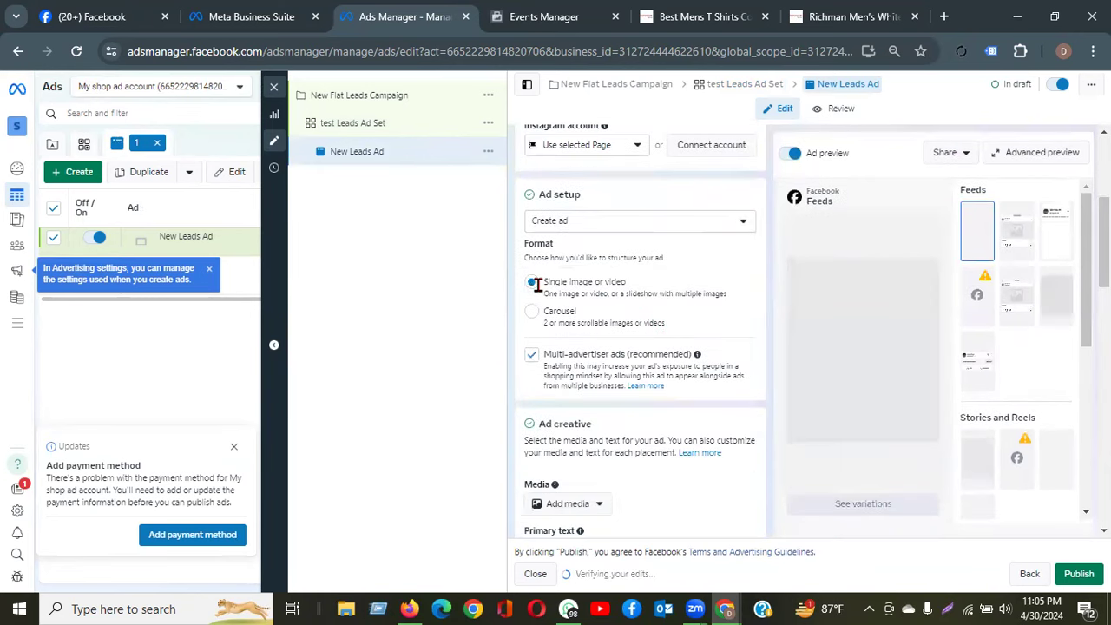
scroll(664, 336, down, 2)
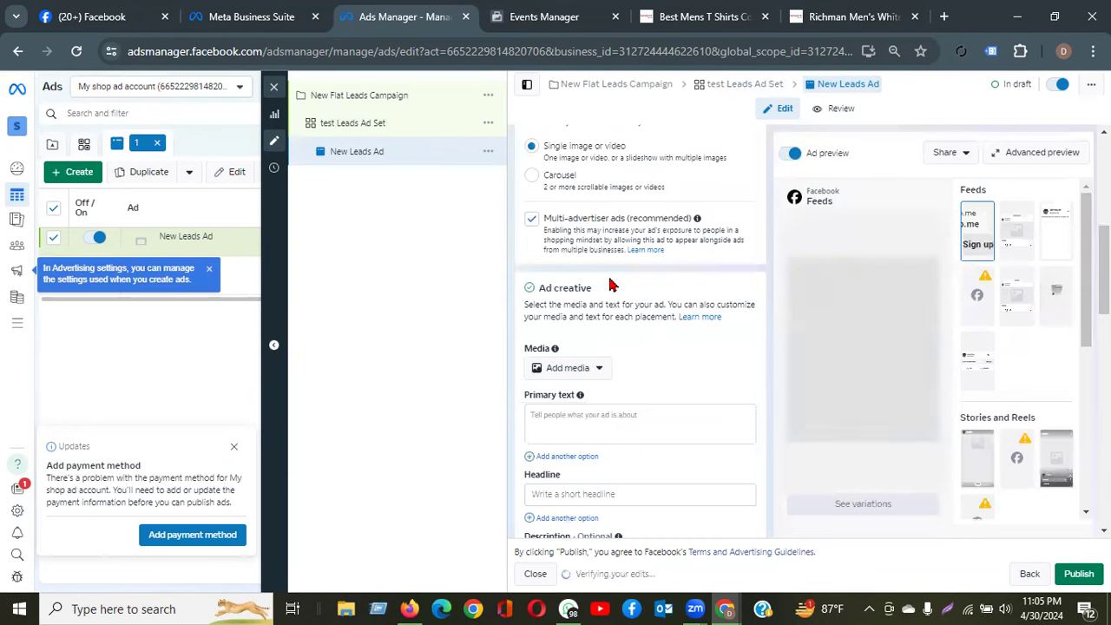
scroll(608, 280, down, 2)
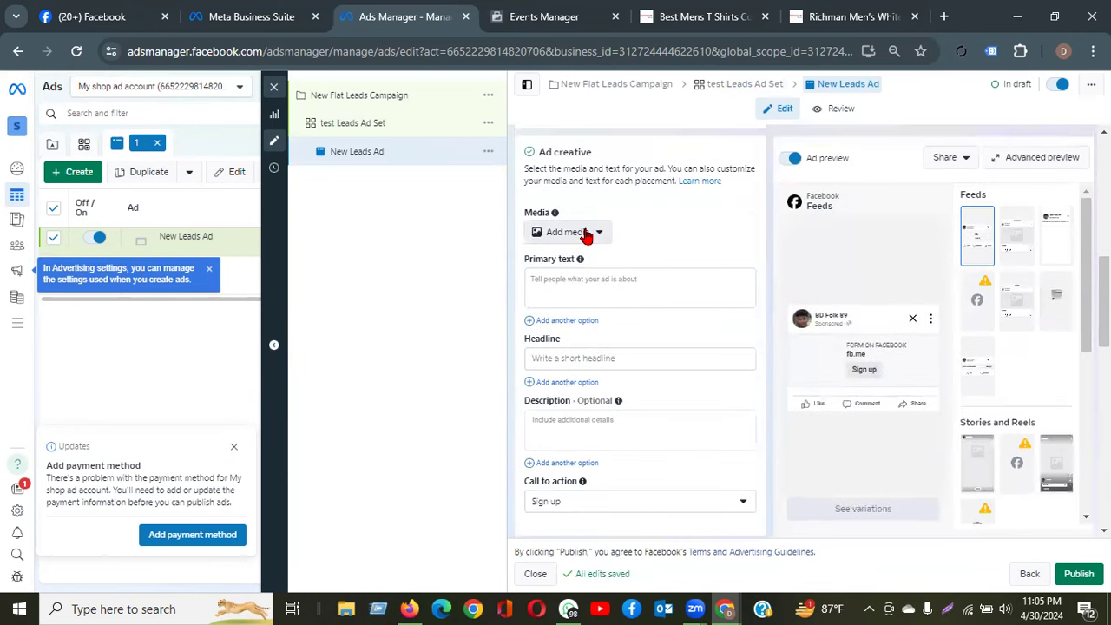
click(585, 235)
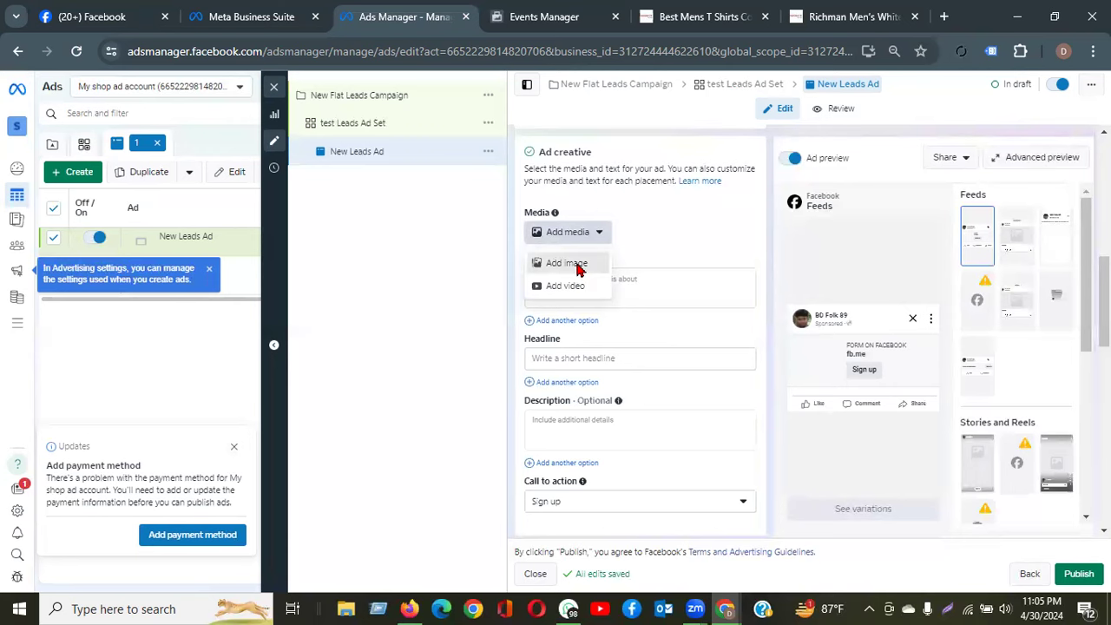
click(579, 270)
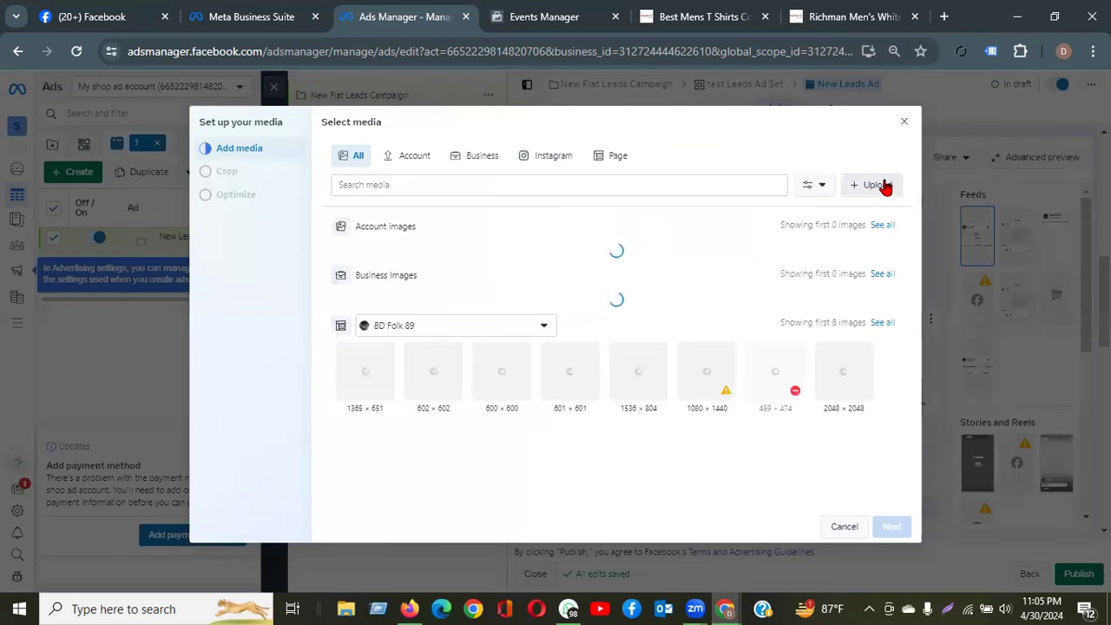
click(884, 187)
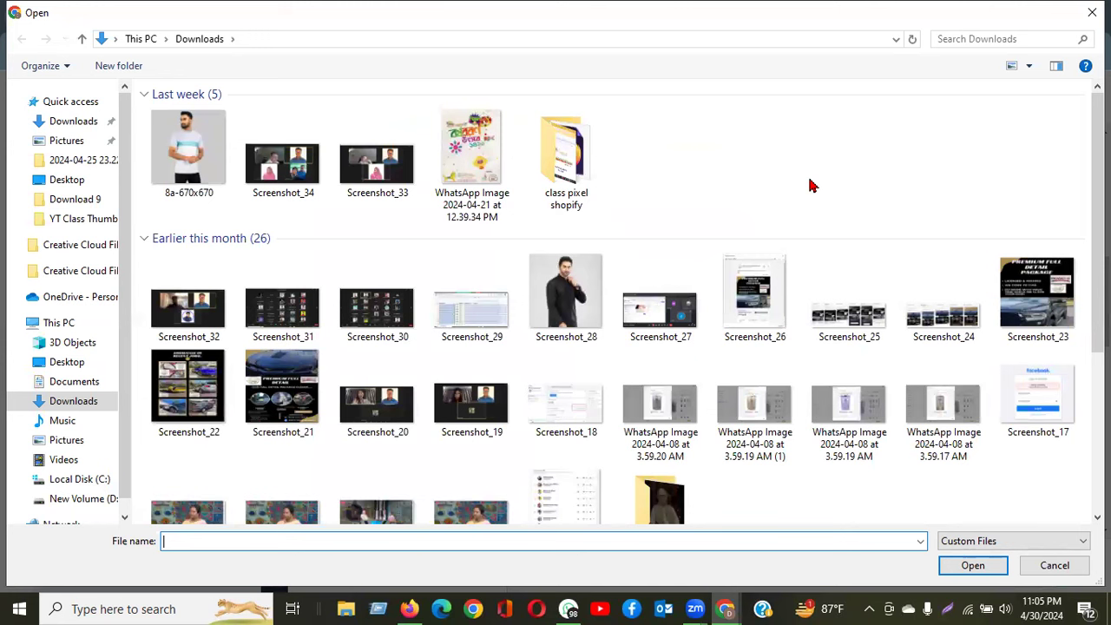
scroll(812, 186, down, 3)
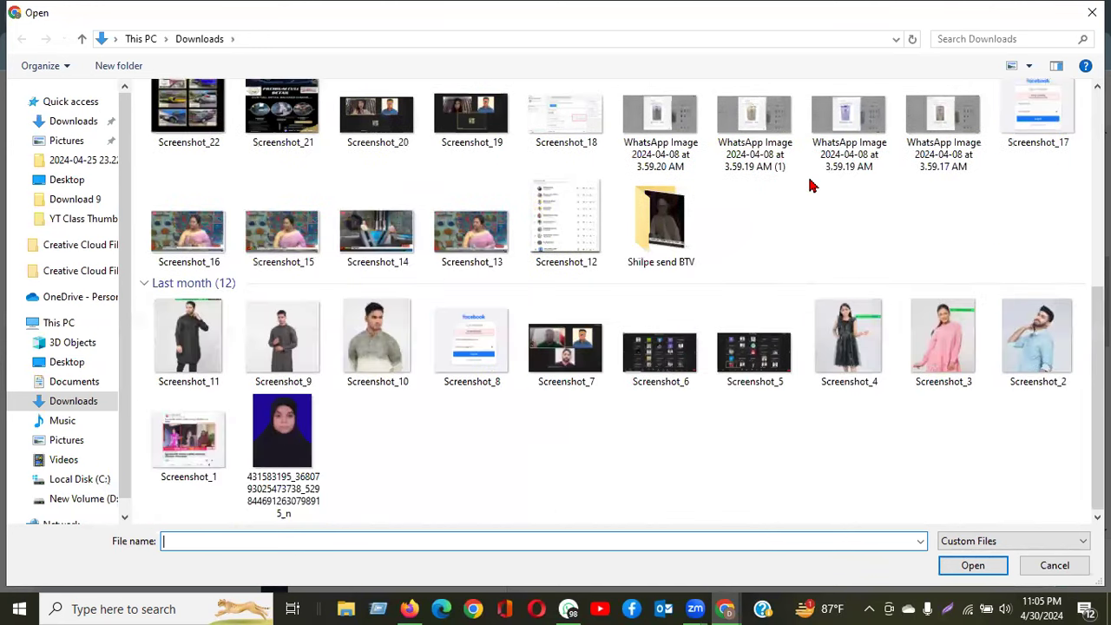
scroll(811, 186, up, 3)
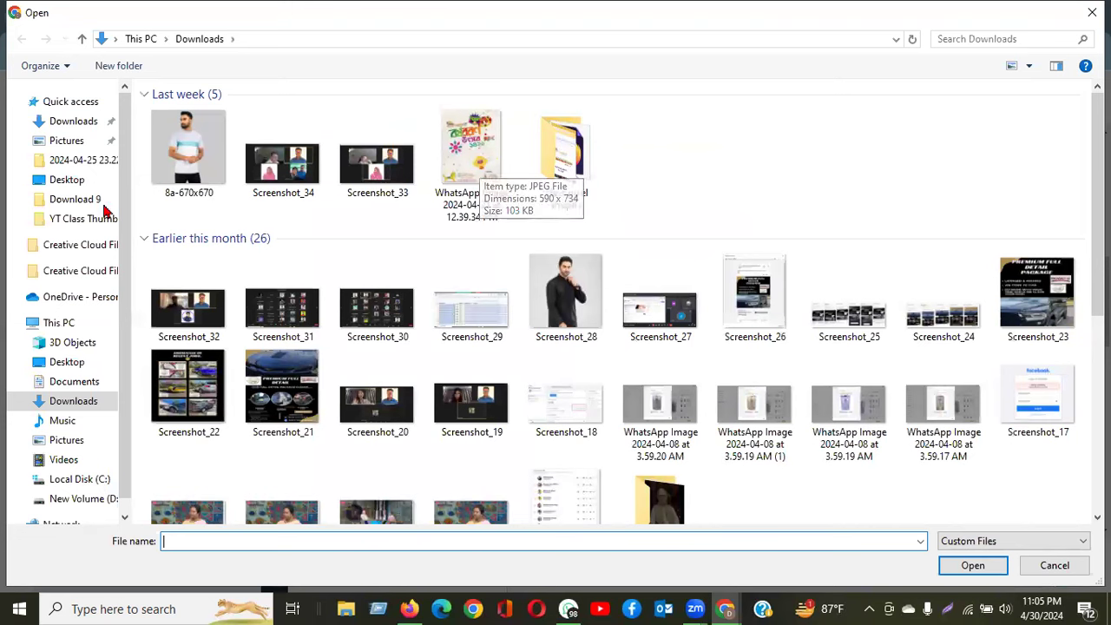
click(1052, 564)
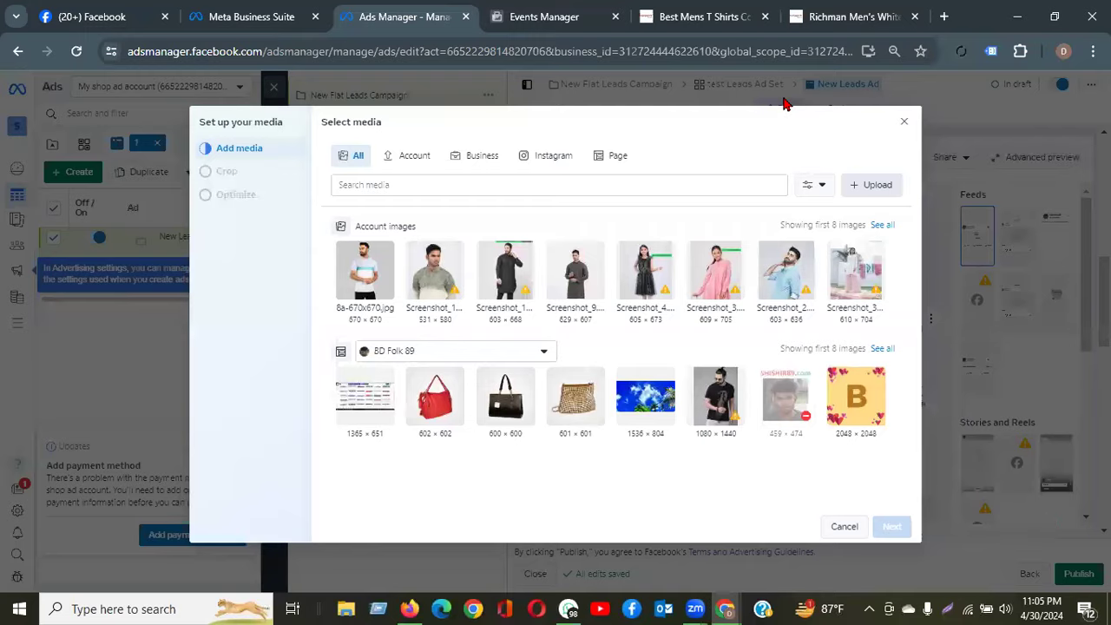
Search Google for "flat house" in a new browser tab
click(944, 17)
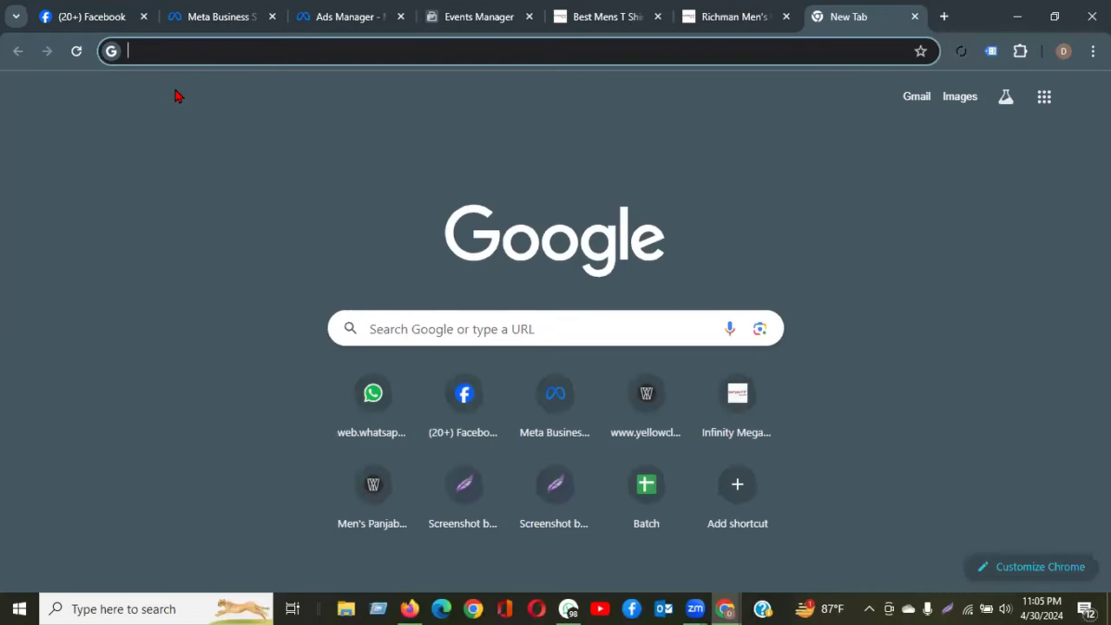
text(flat h)
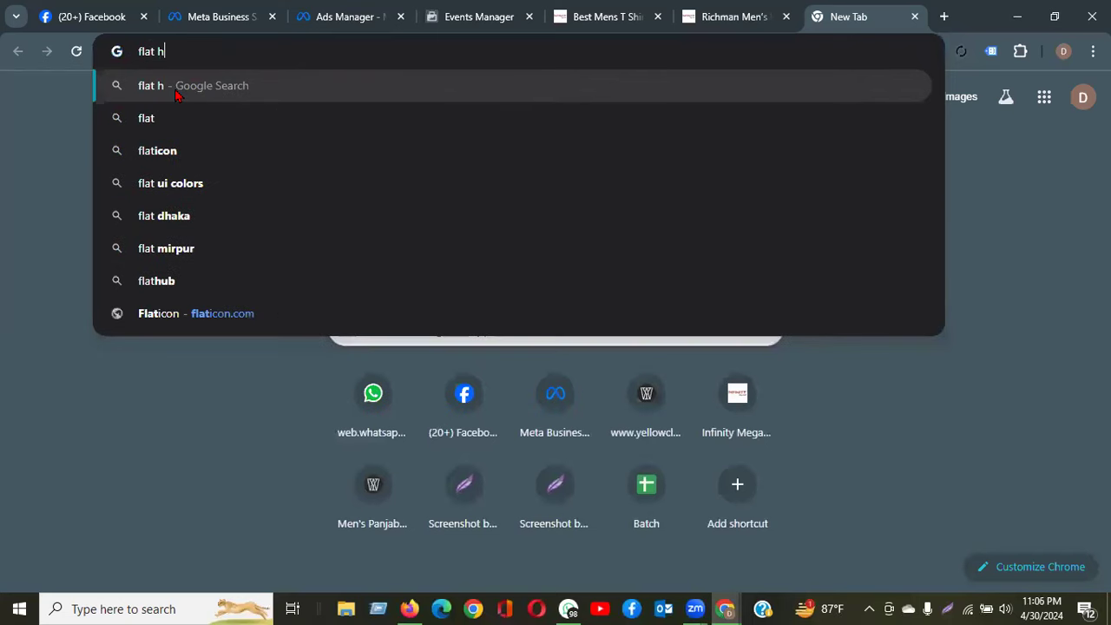
text(ou)
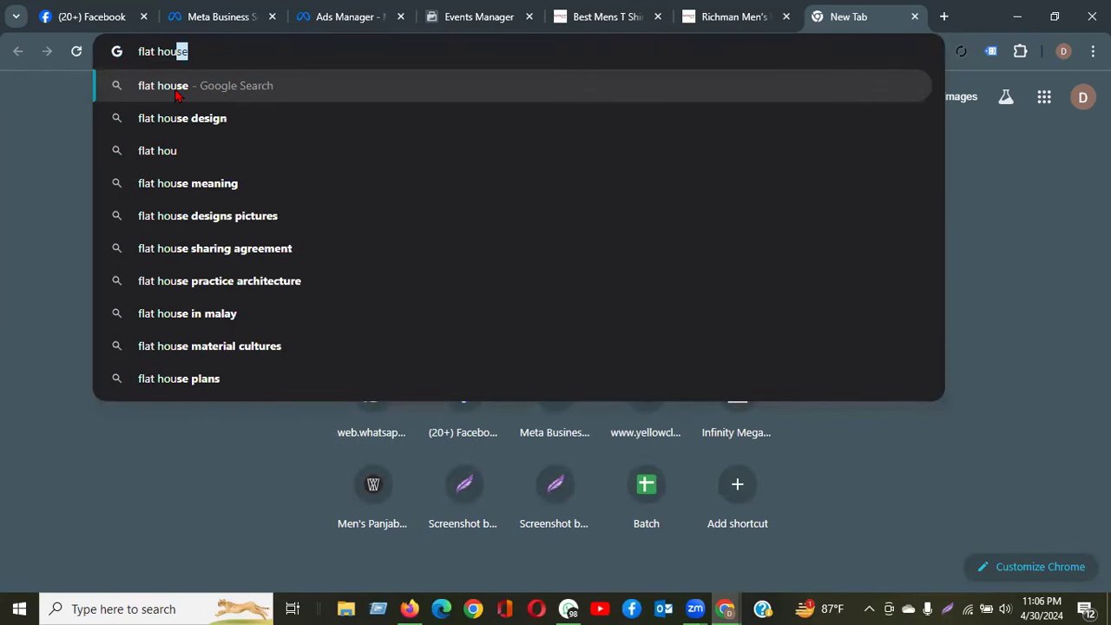
click(176, 90)
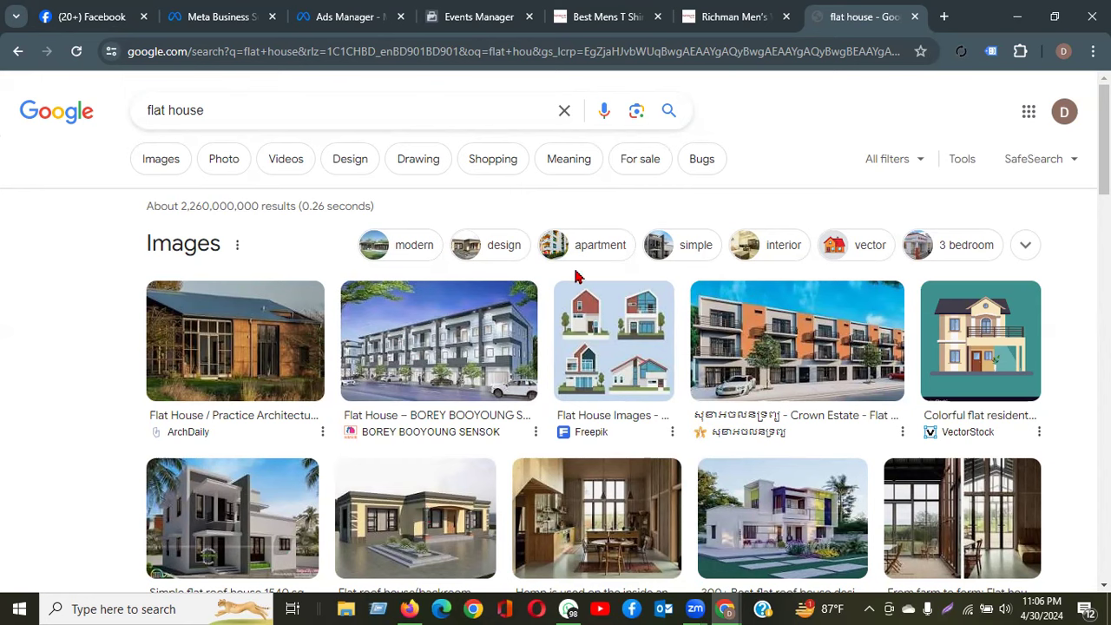
Save the preview image of the simple flat roof house as the JPEG modern-home in Downloads, and close the preview
click(217, 523)
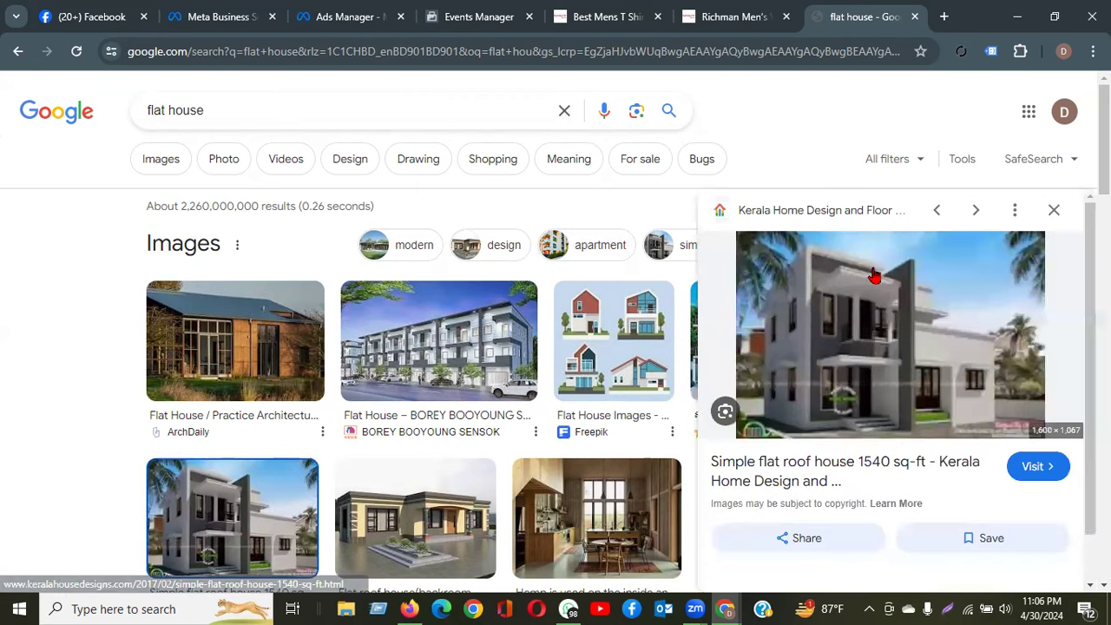
right_click(857, 303)
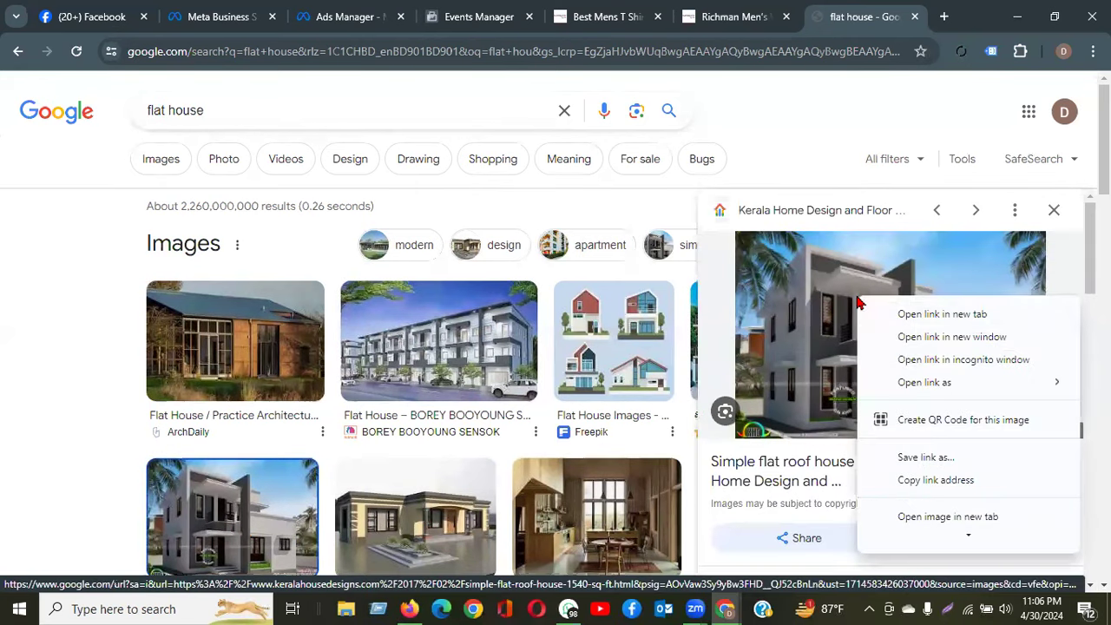
scroll(882, 317, down, 1)
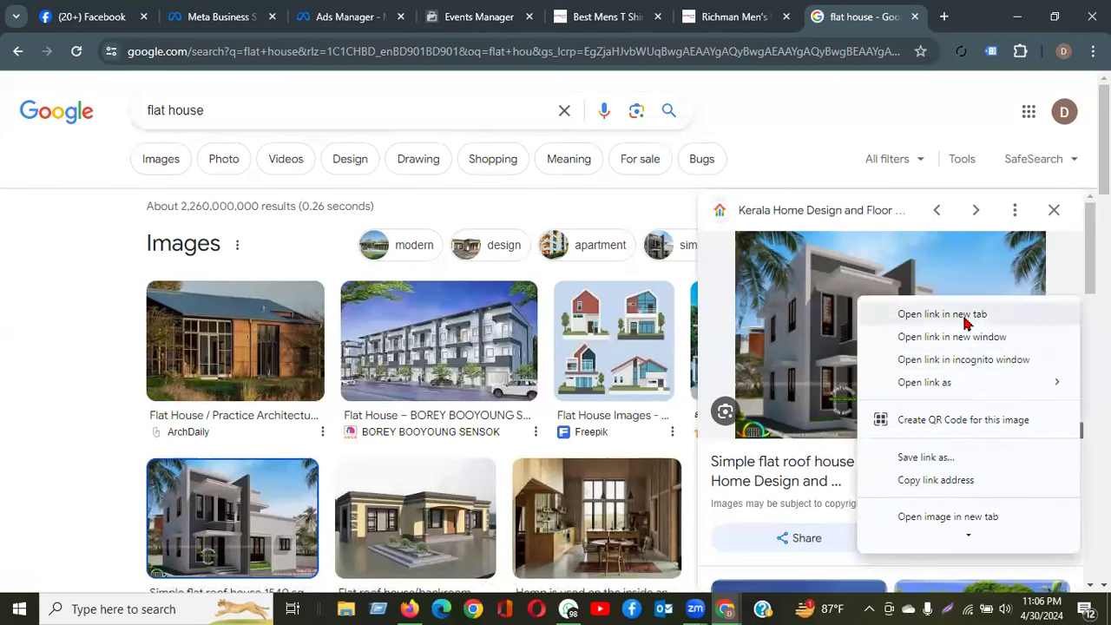
mouse_move(950, 532)
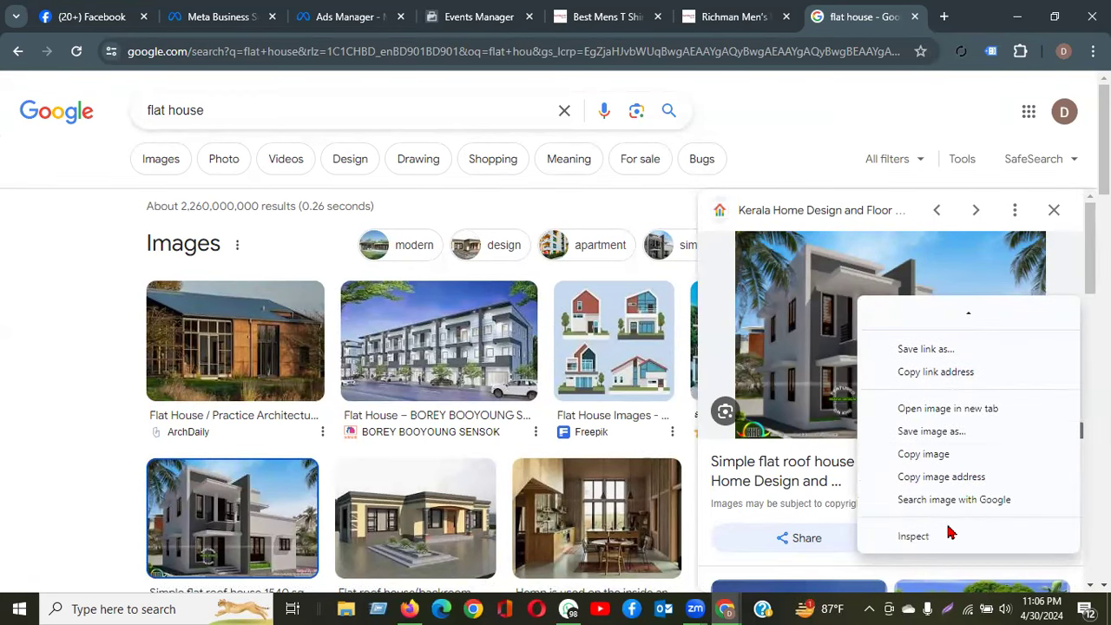
click(942, 439)
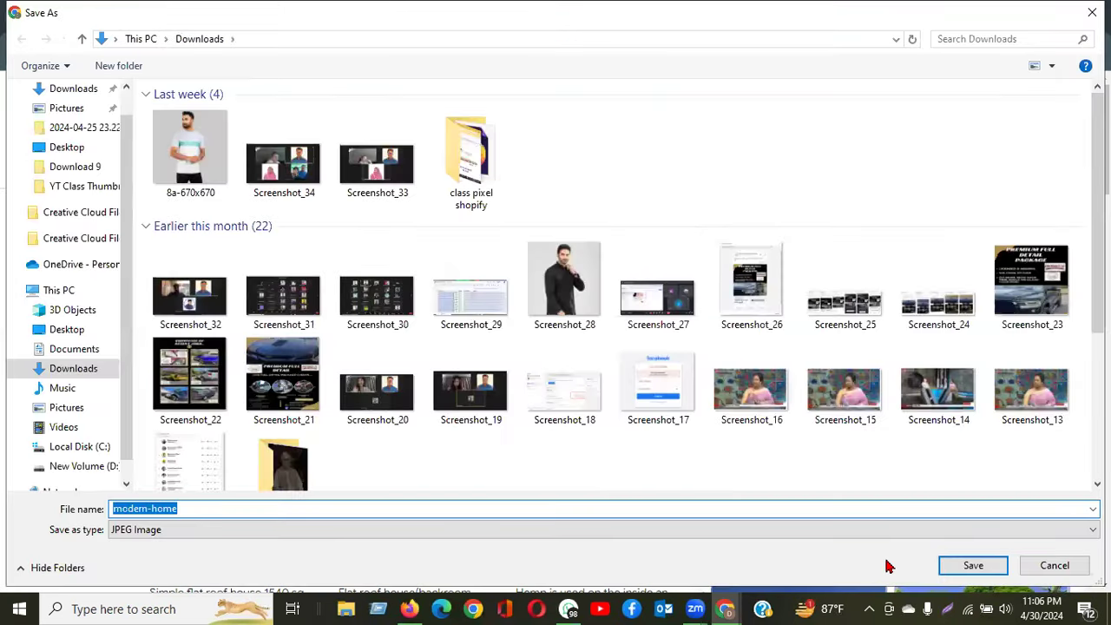
click(959, 565)
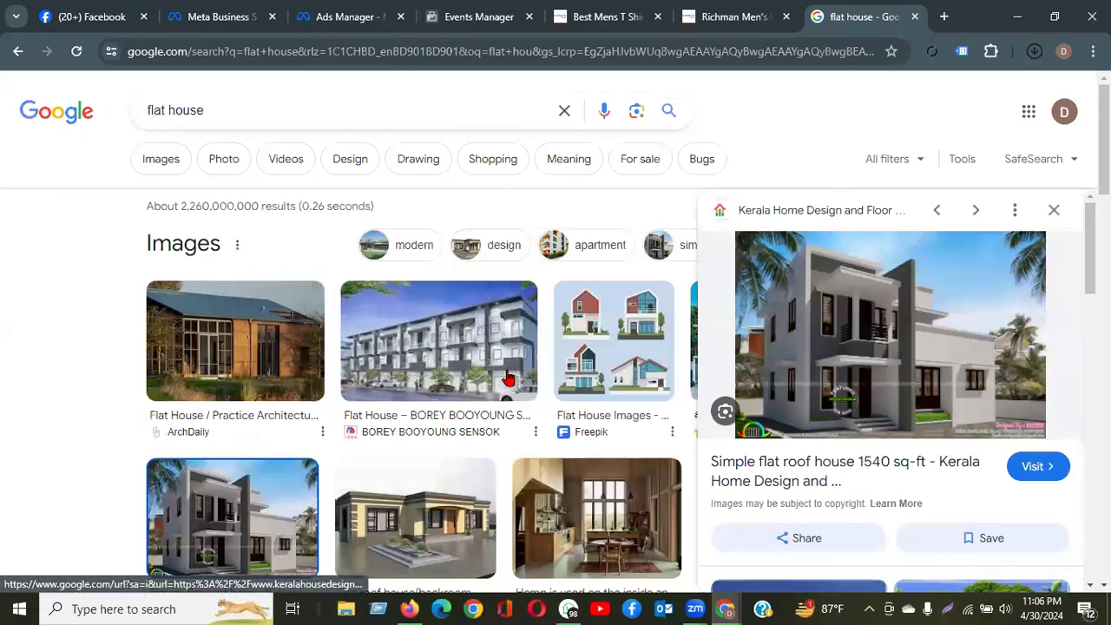
click(1057, 217)
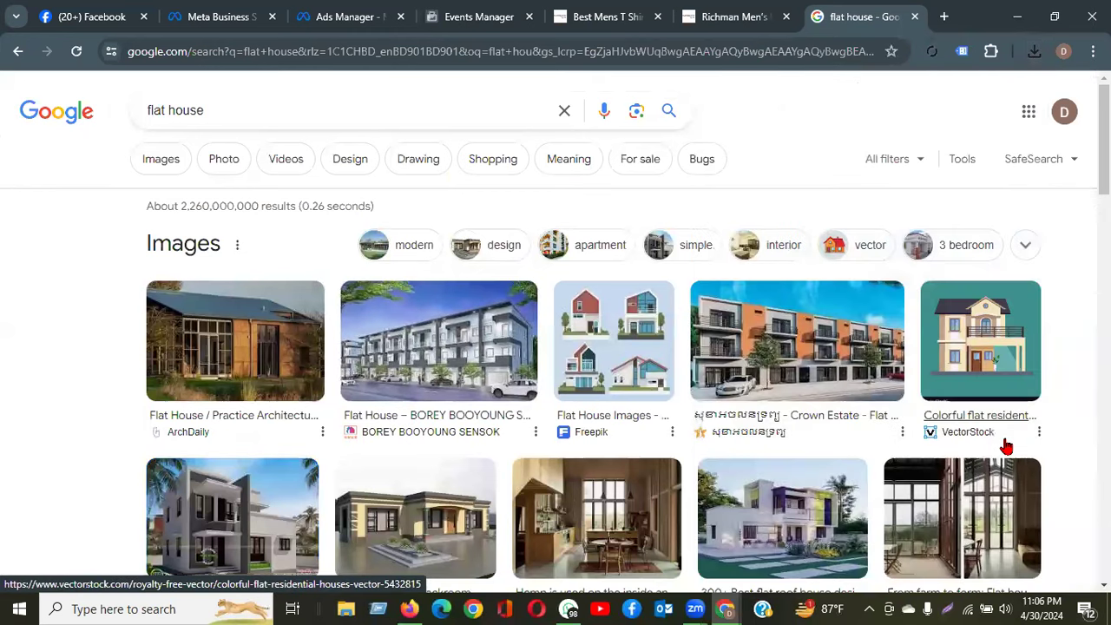
Save the colorful flat residential house illustration to Downloads as the PNG image downloadefrfg
right_click(985, 325)
click(894, 364)
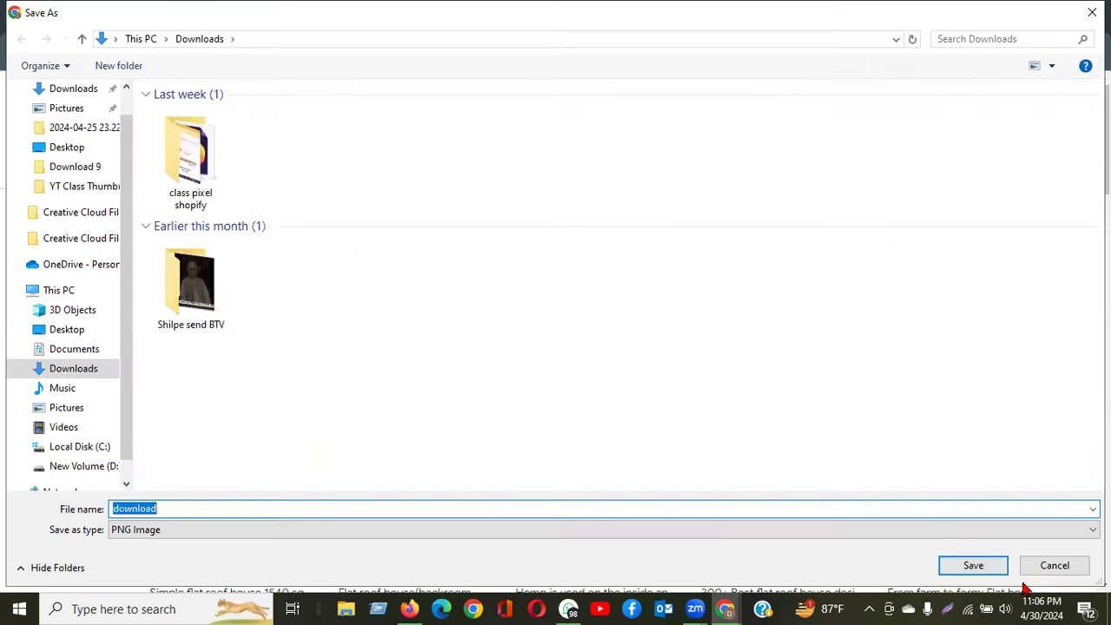
click(261, 510)
text(efg)
click(940, 567)
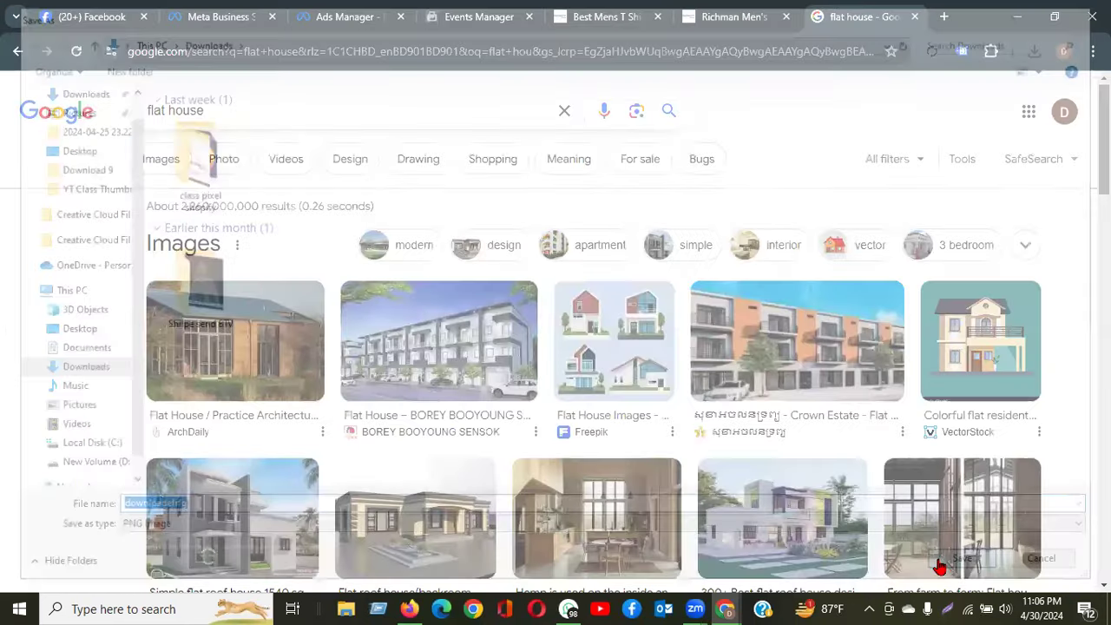
Return to Ads Manager, upload modern-home as the ad image, and accept the recommended crops for all placements
click(368, 17)
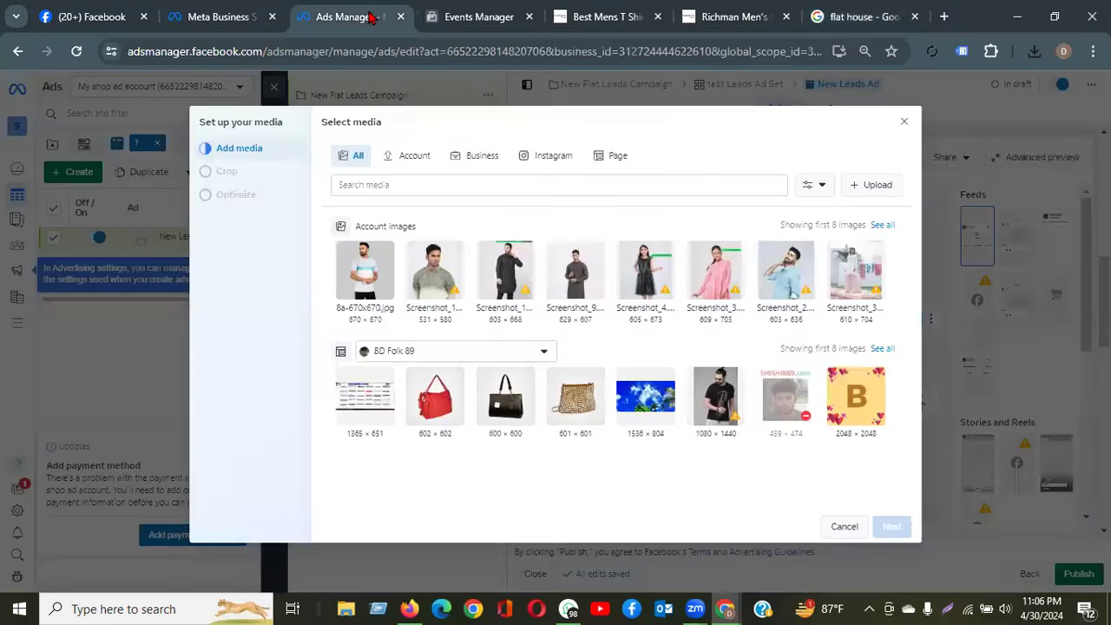
click(877, 185)
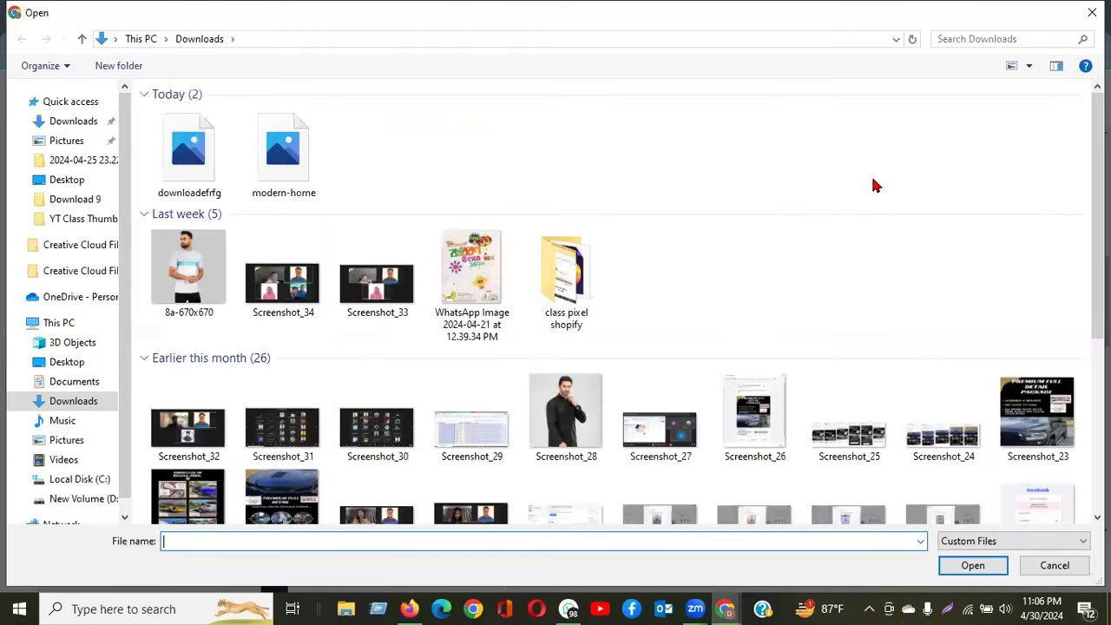
click(301, 173)
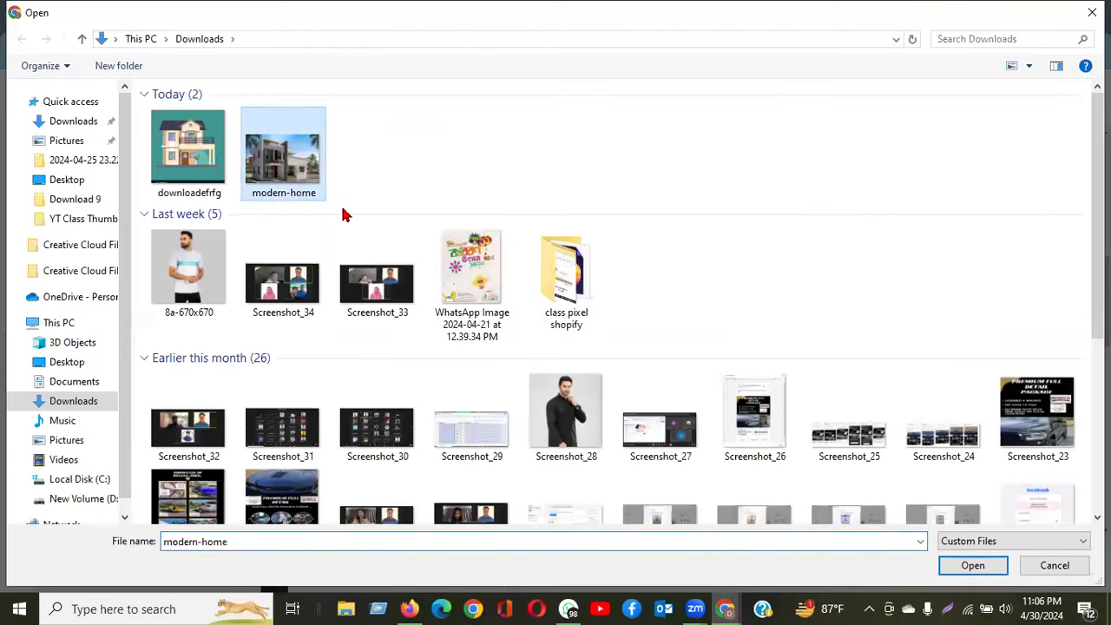
click(944, 570)
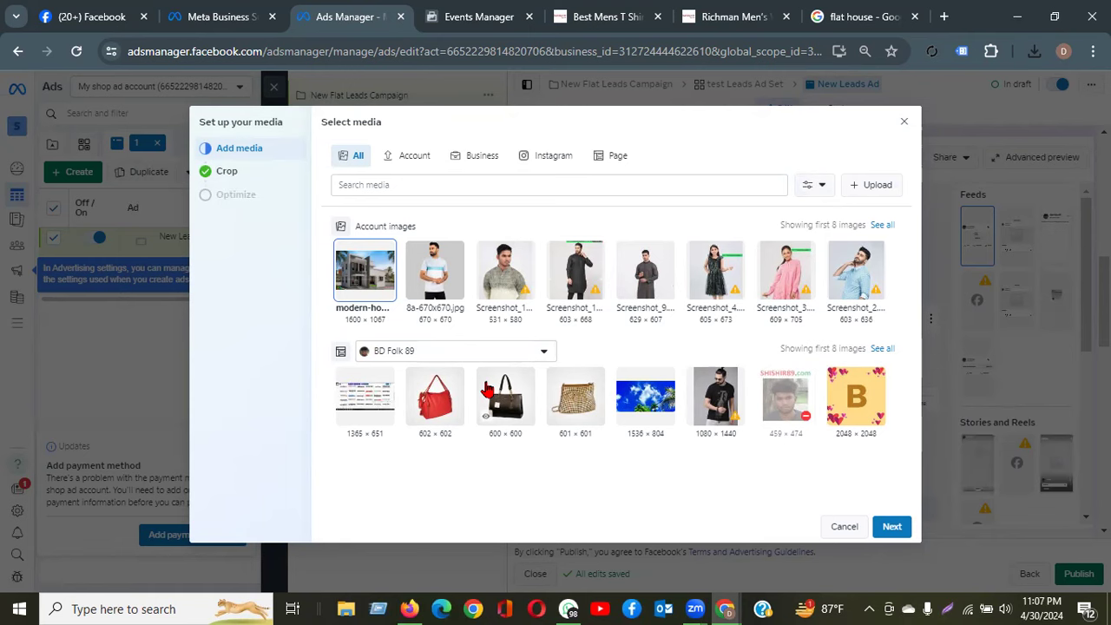
click(892, 527)
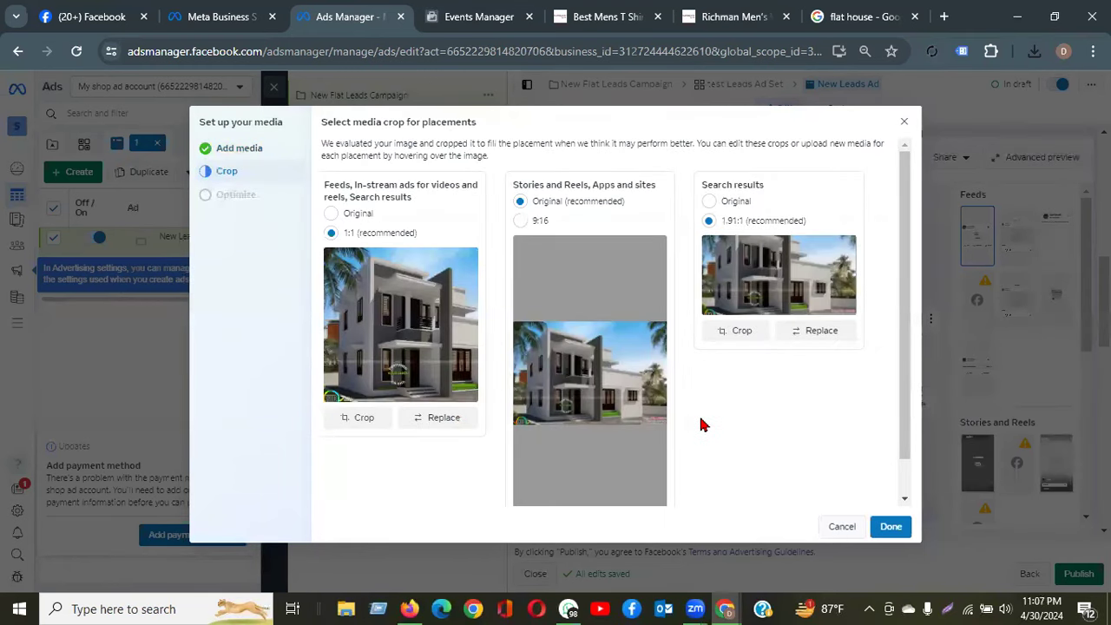
click(892, 528)
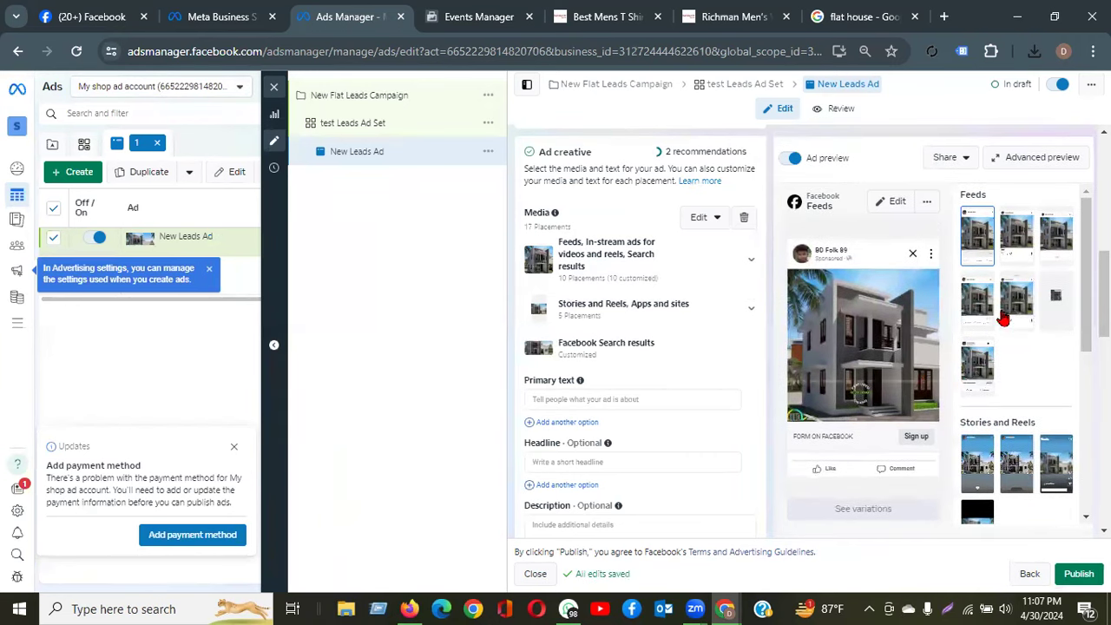
Enter "Ready flat sale on Dhaka" as the ad's primary text
click(596, 399)
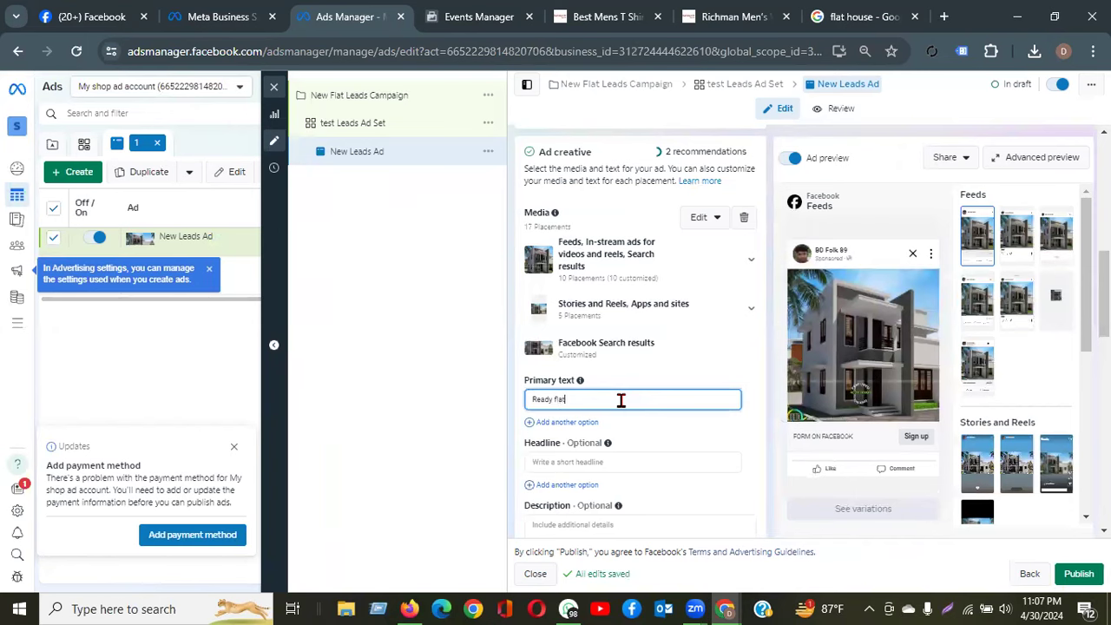
text(sal)
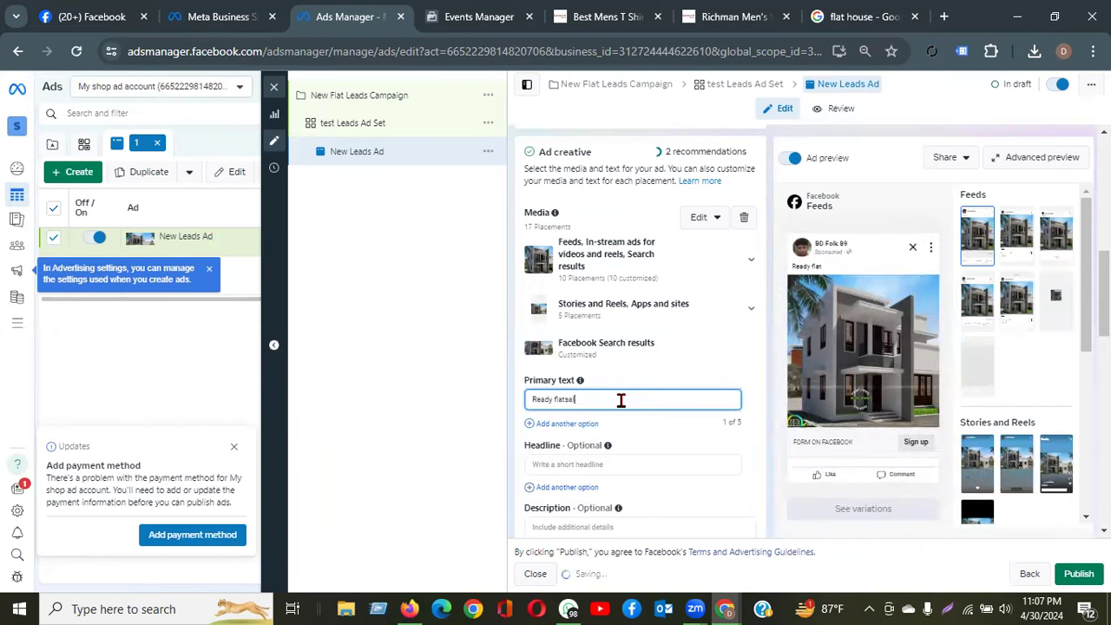
text(e on)
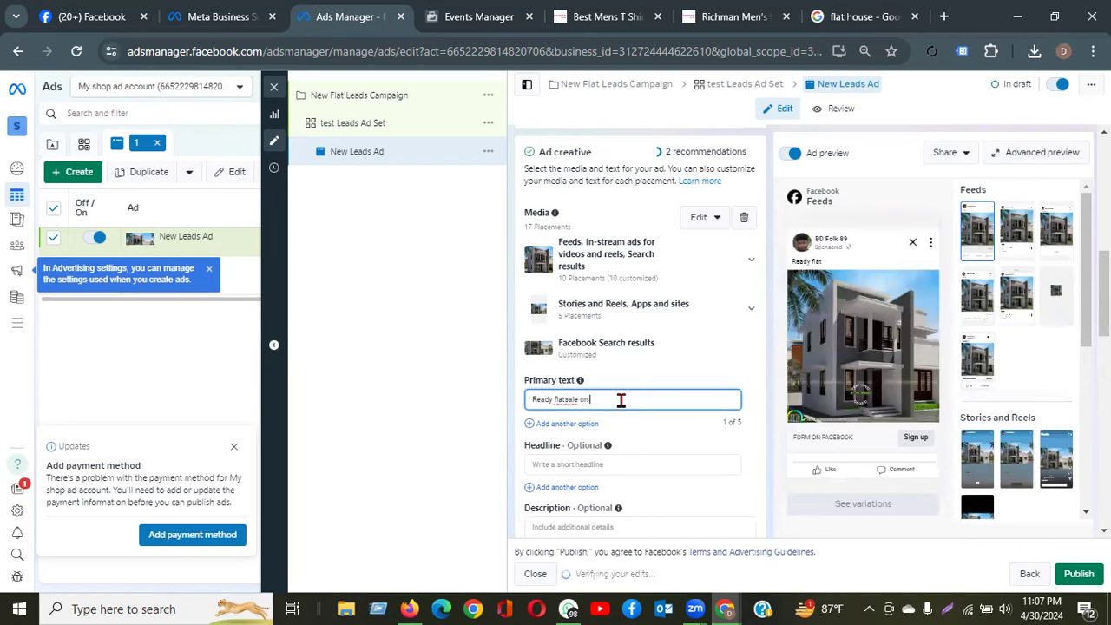
text( Dhaka)
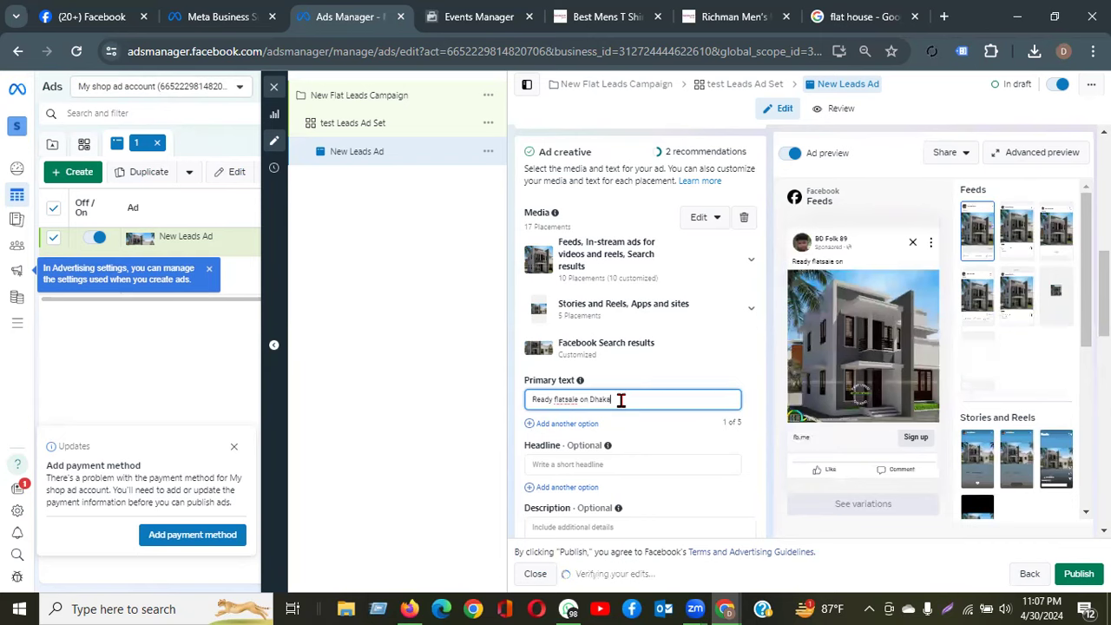
click(565, 398)
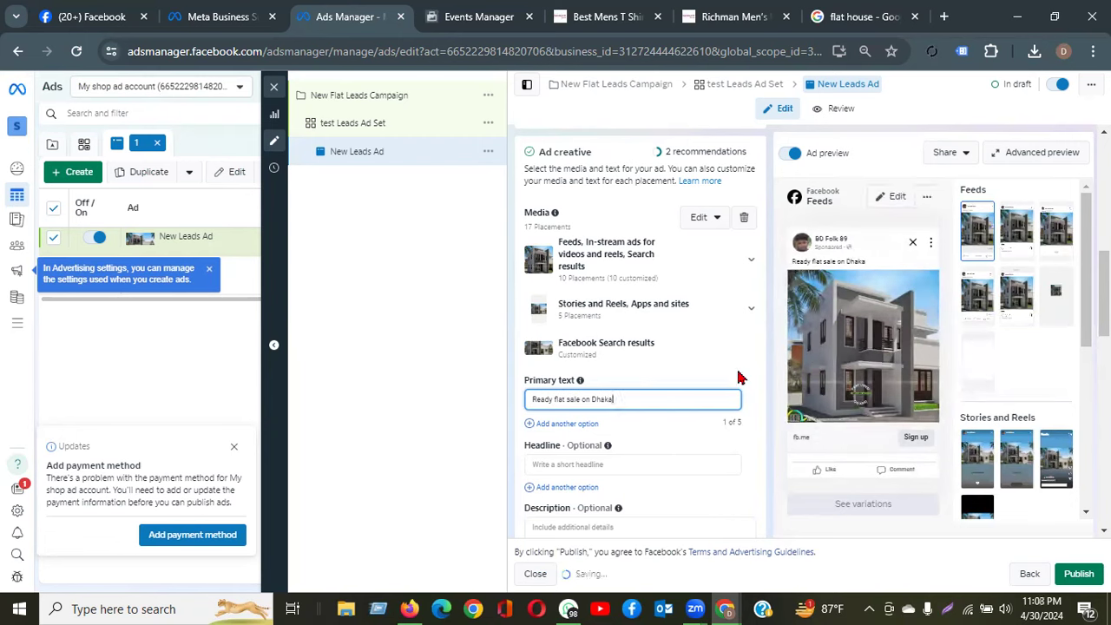
Copy the primary text "Ready flat sale on Dhaka" into the ad's headline
drag(620, 398, 484, 405)
key(ctrl+c)
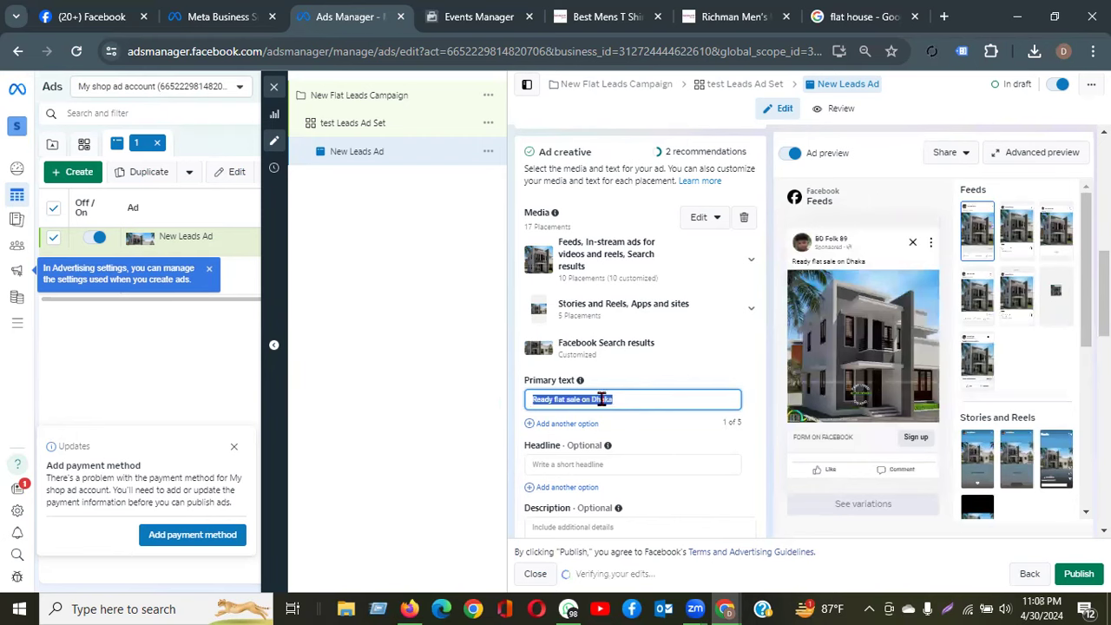
click(600, 462)
key(ctrl+v)
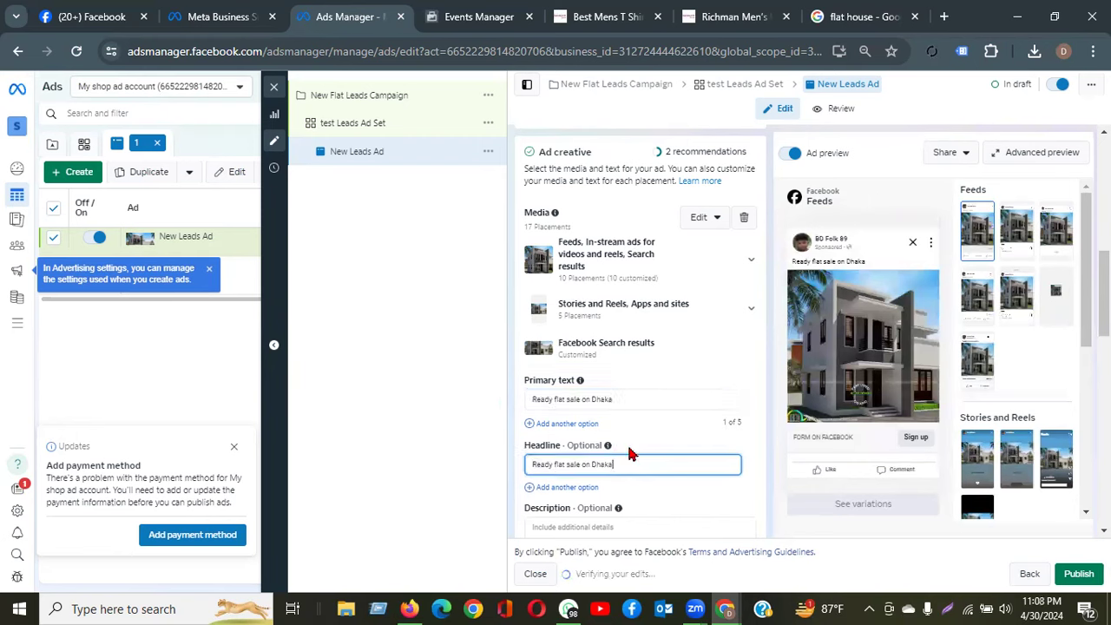
Add a second line reading "20% Discount," to the ad's primary text and fix the flagged spelling
click(620, 399)
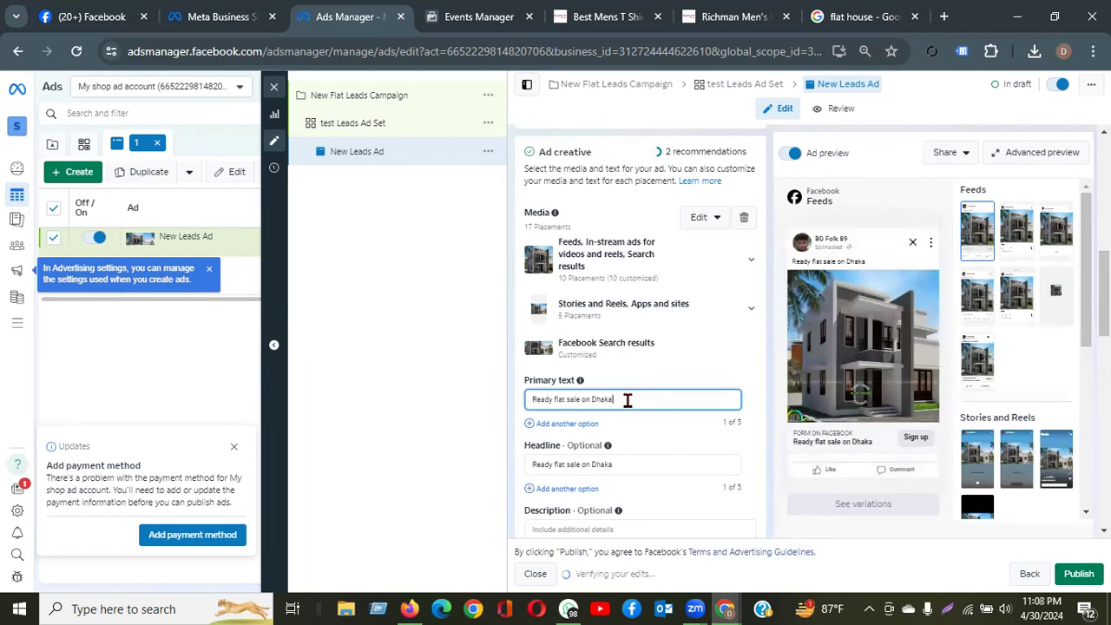
key(Return)
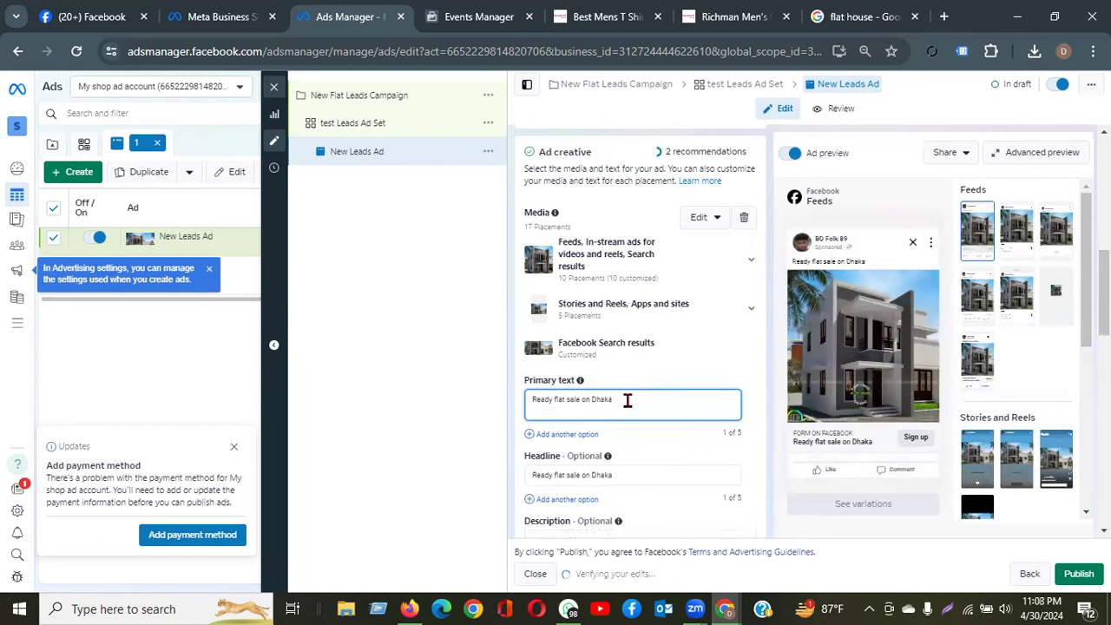
text(20% Discount.)
key(Return)
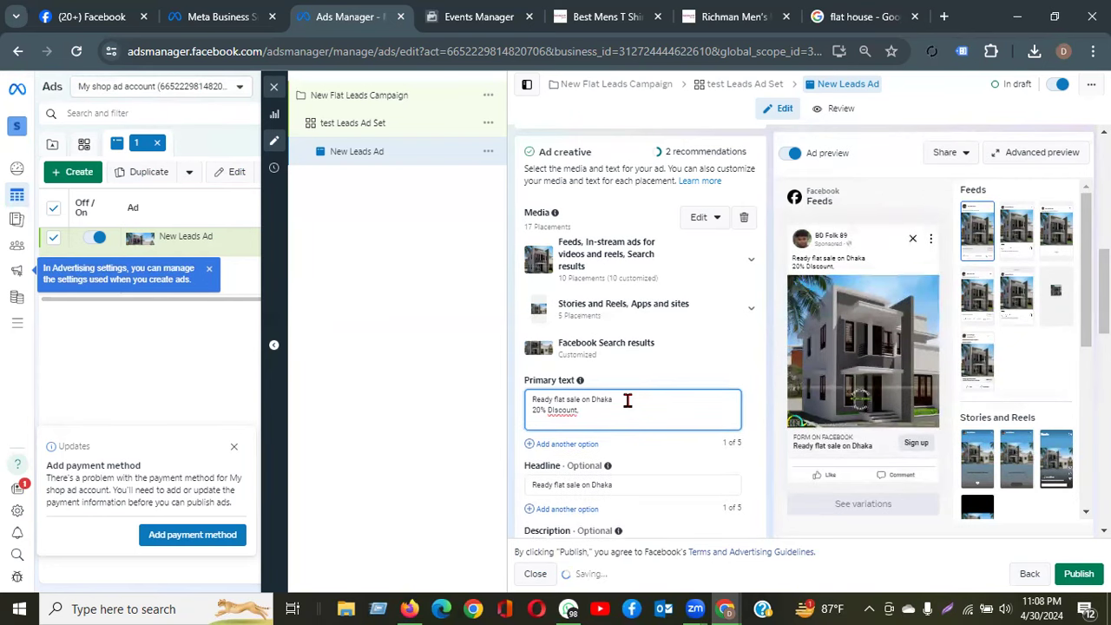
right_click(562, 410)
click(600, 109)
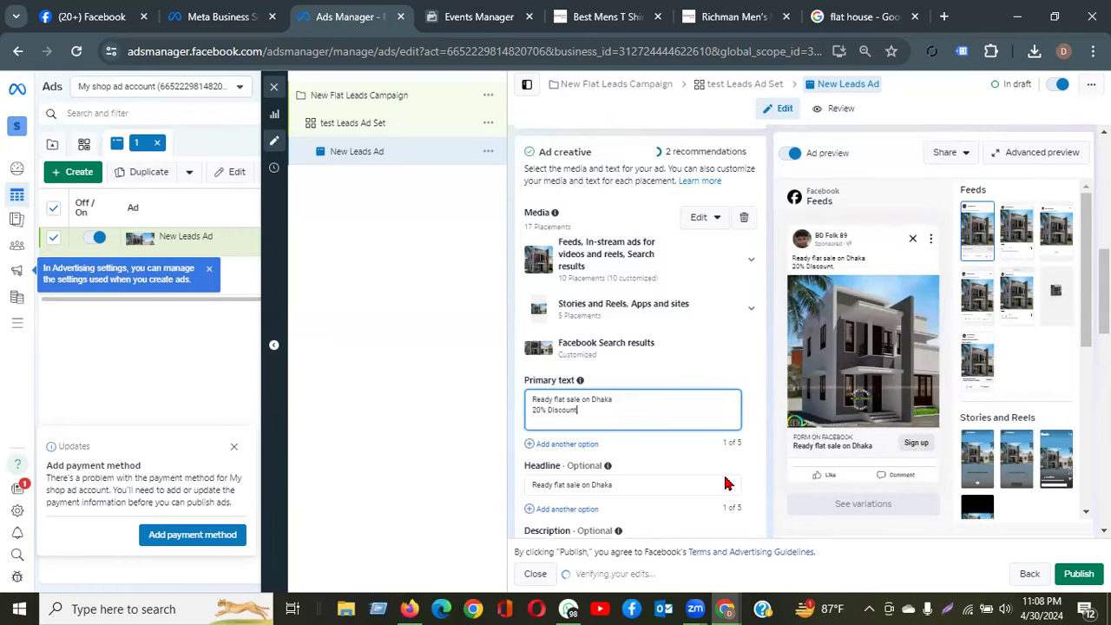
Start a new instant form under the ad's destination and continue past the notice on credit, employment or housing ads
scroll(727, 483, down, 1)
scroll(726, 483, down, 1)
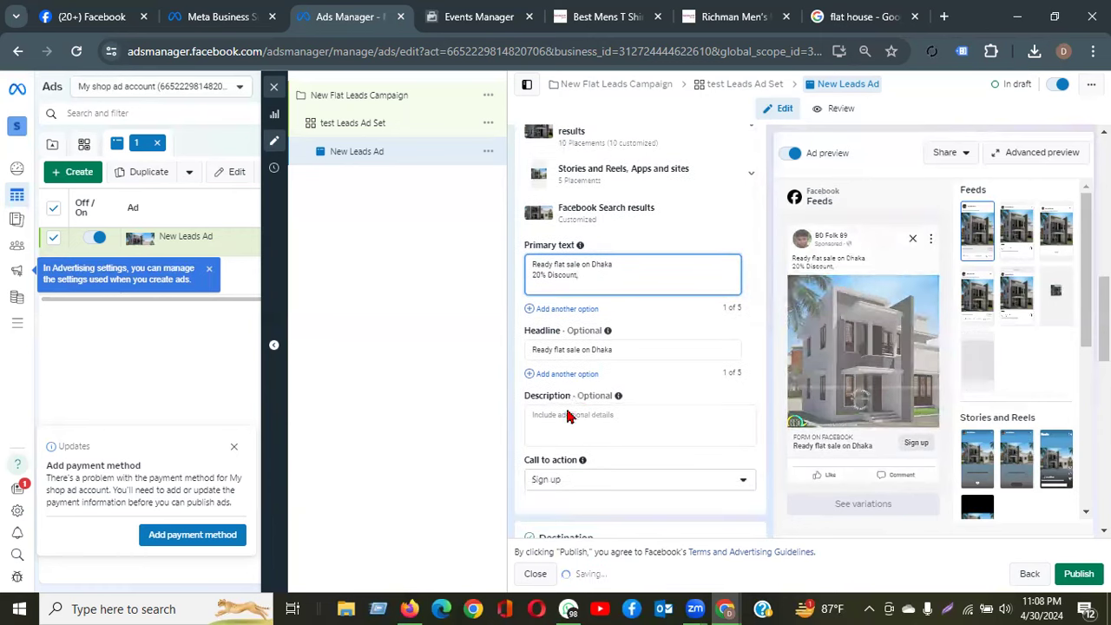
scroll(1016, 382, down, 2)
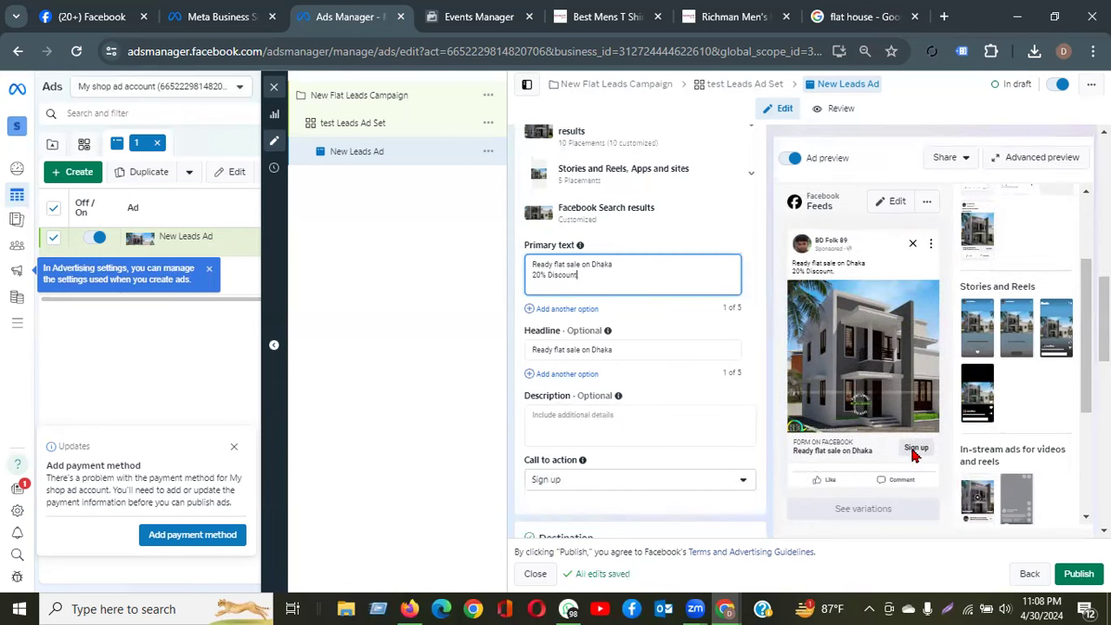
scroll(570, 410, down, 2)
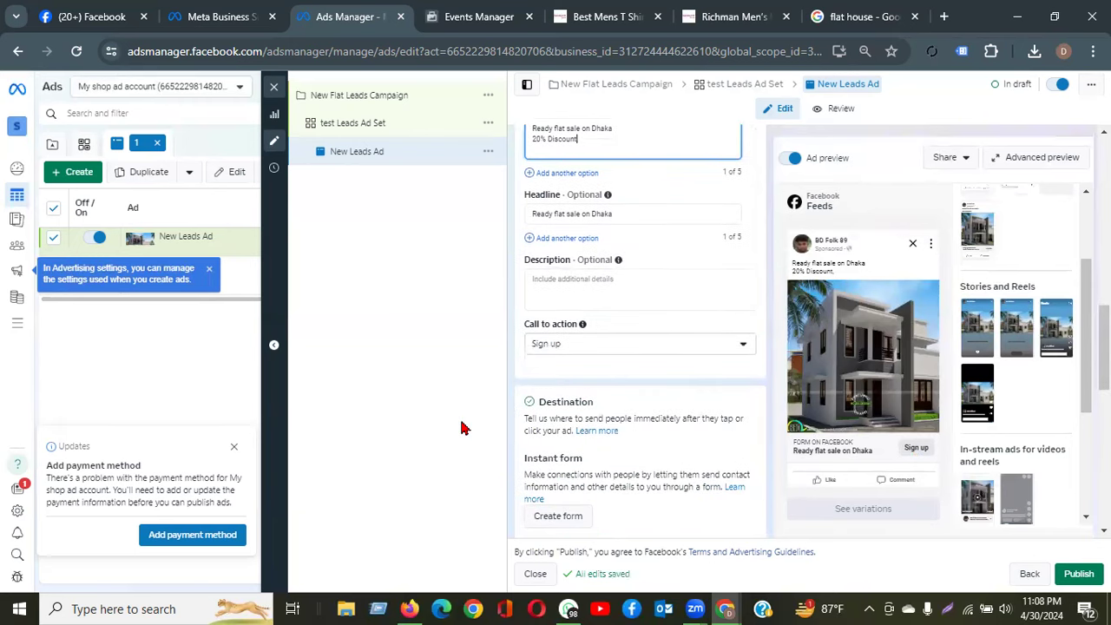
scroll(694, 390, down, 4)
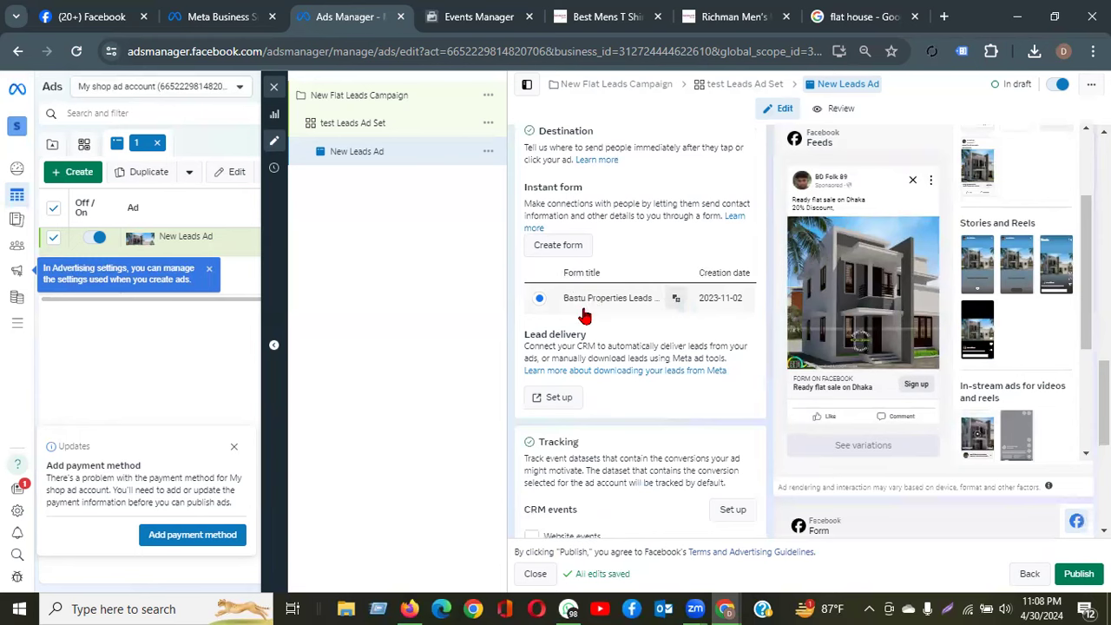
click(558, 247)
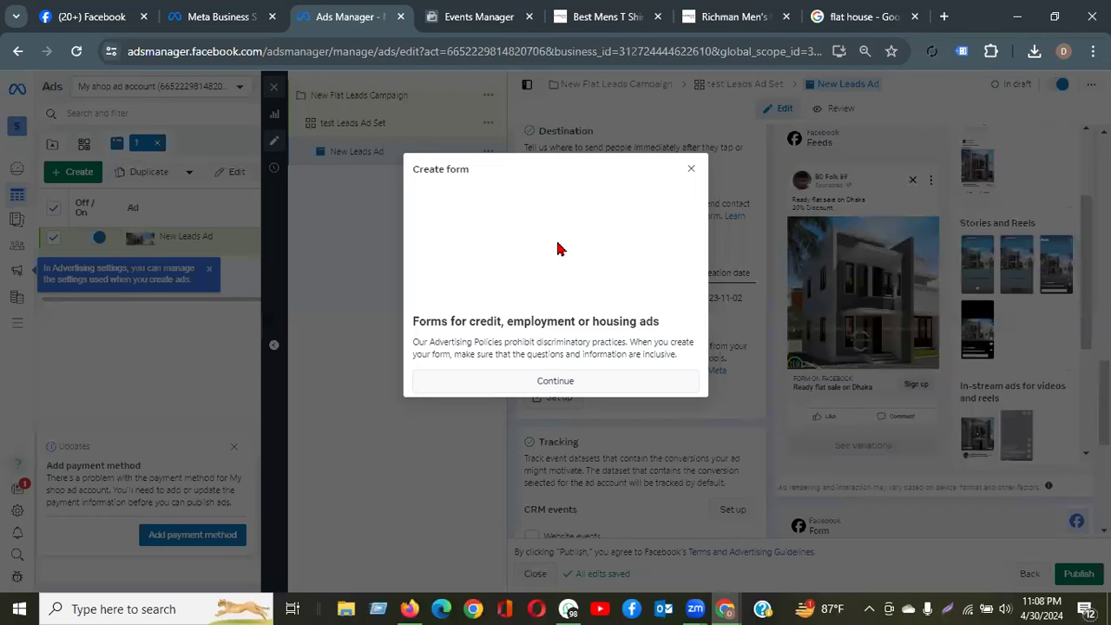
click(545, 398)
Replace the default form name with "test lead ads by" followed by the creator's name
double_click(373, 191)
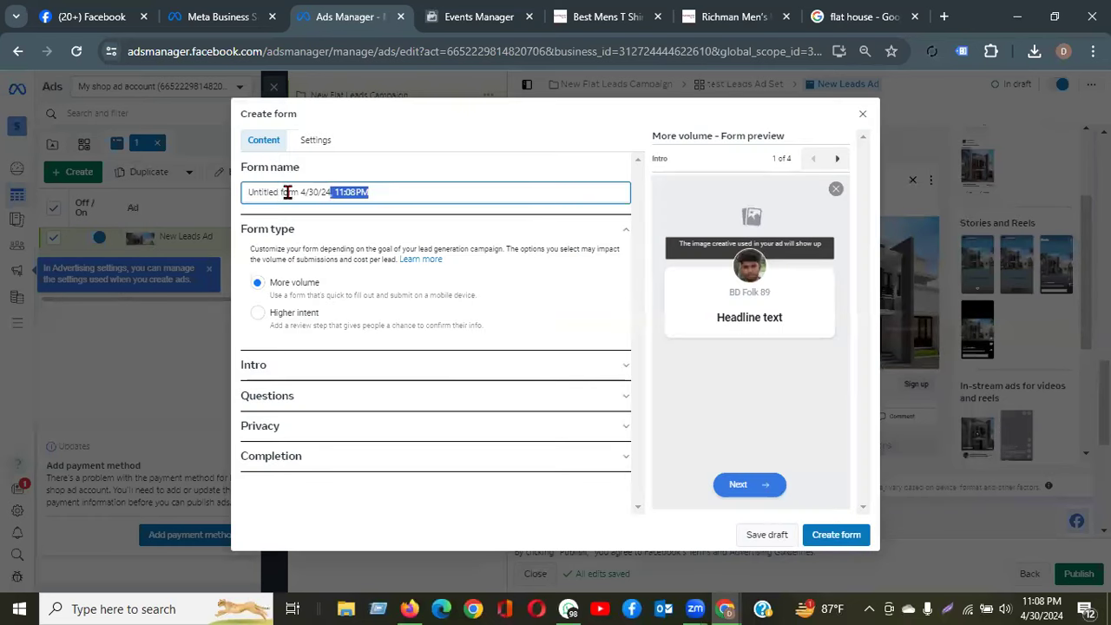
drag(287, 192, 216, 192)
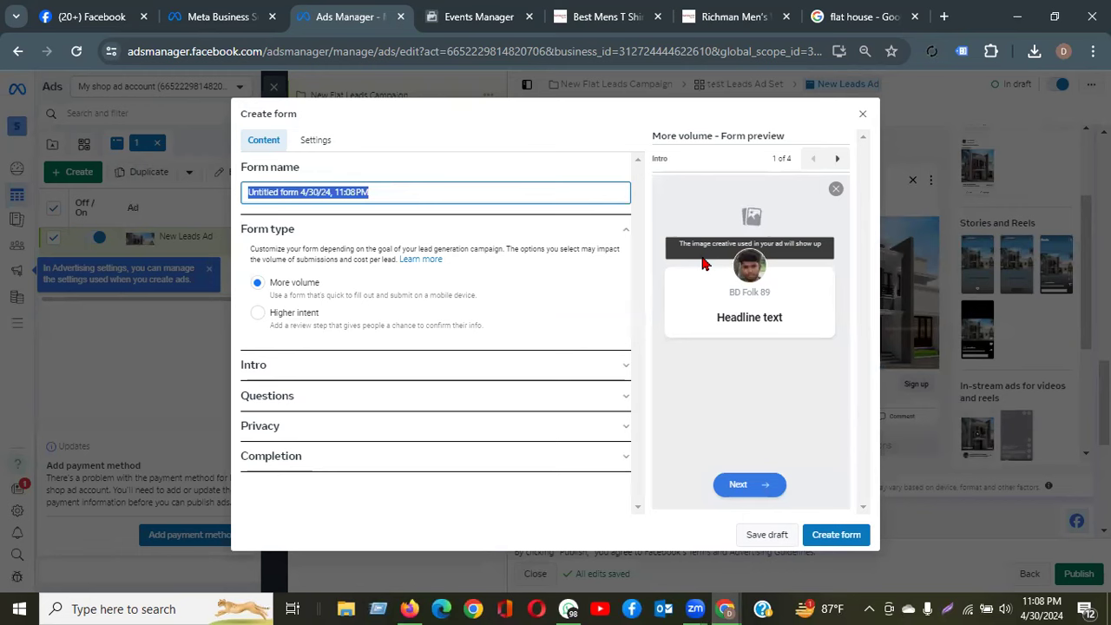
text(test)
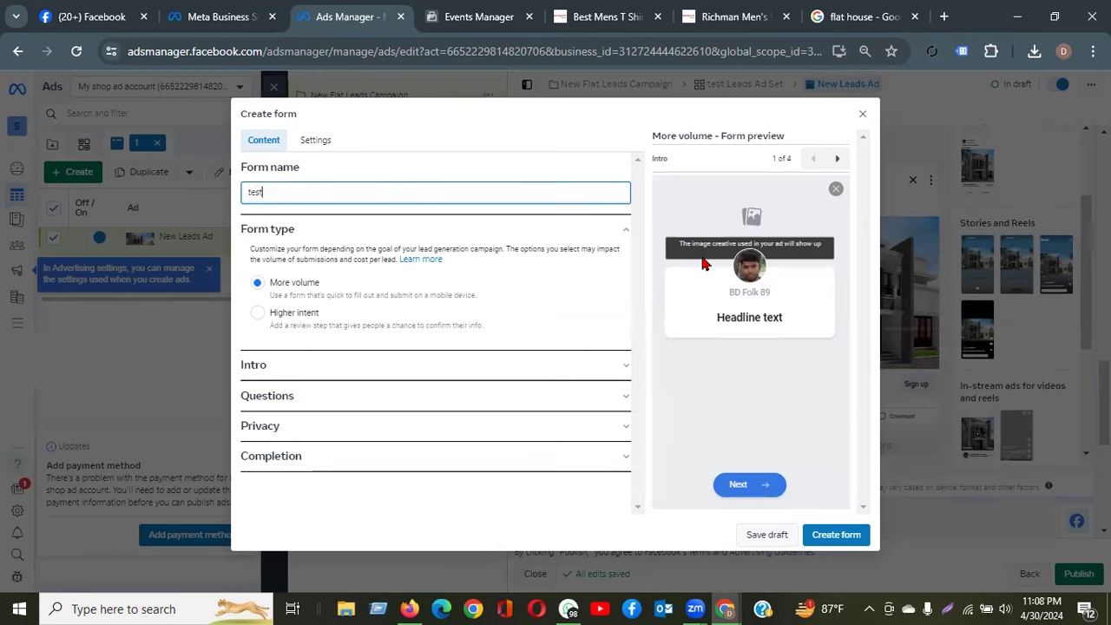
text( lead ads by devdas)
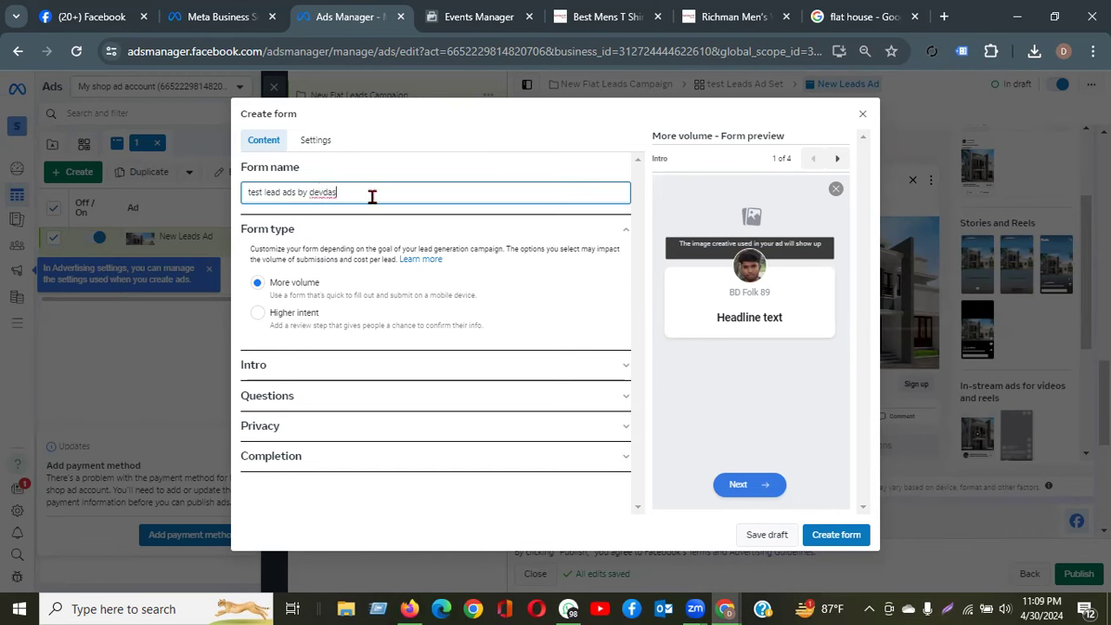
Upload downloadefrfg from Downloads as the background image of the form's intro
click(267, 371)
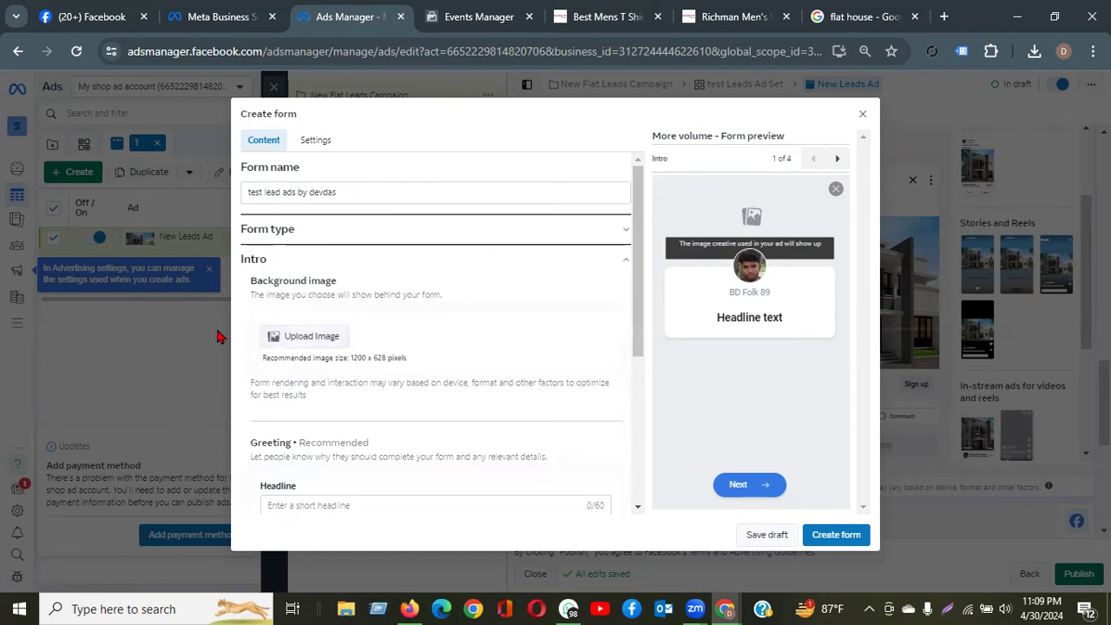
click(308, 337)
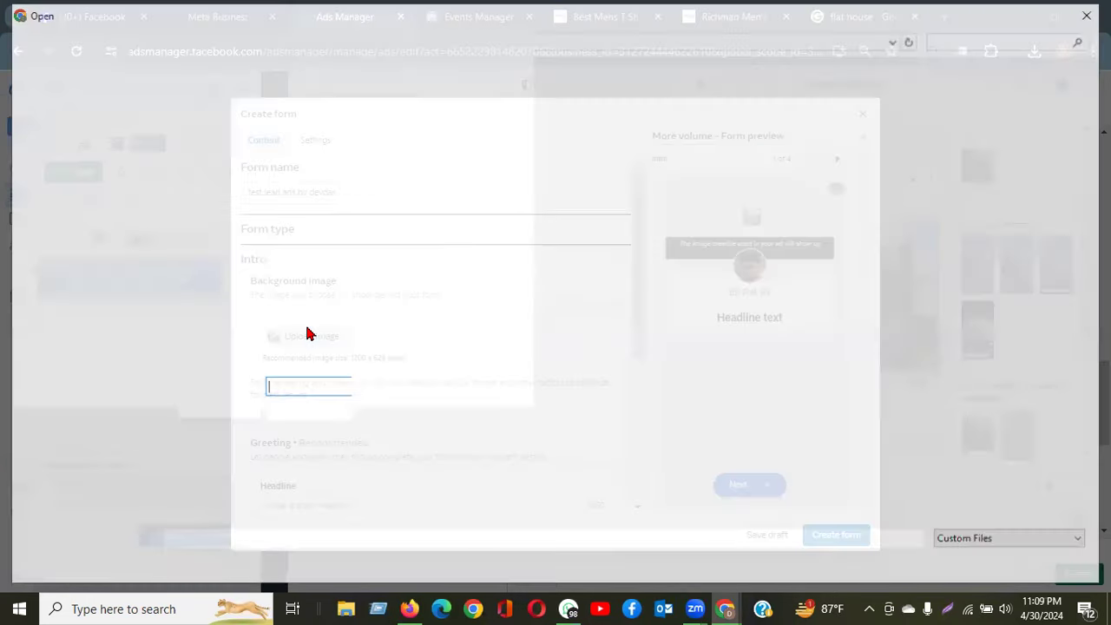
click(201, 165)
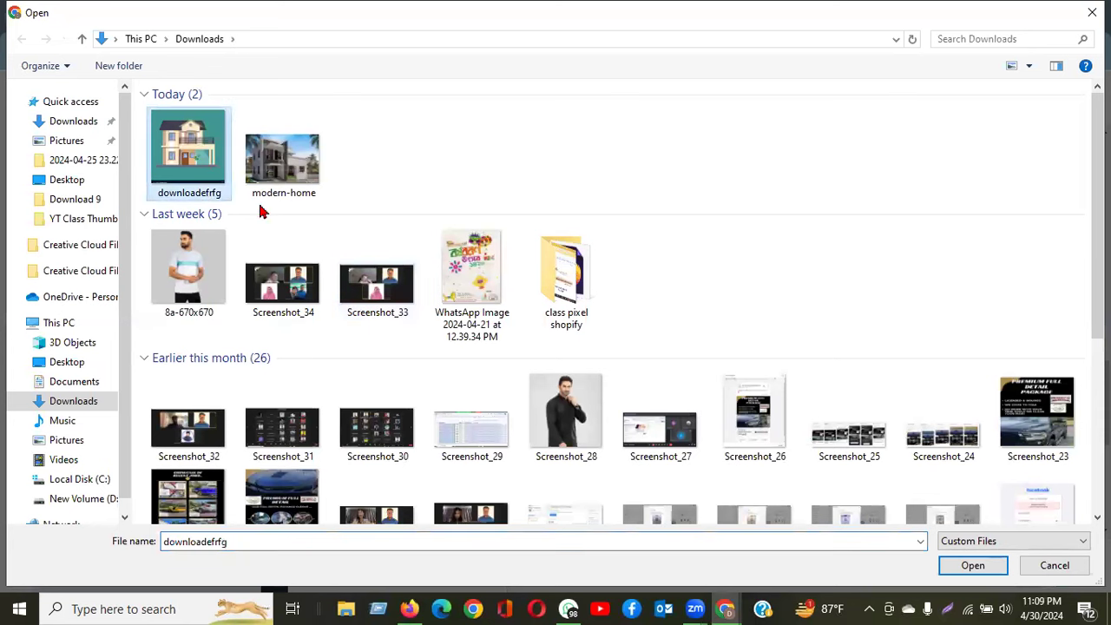
click(965, 565)
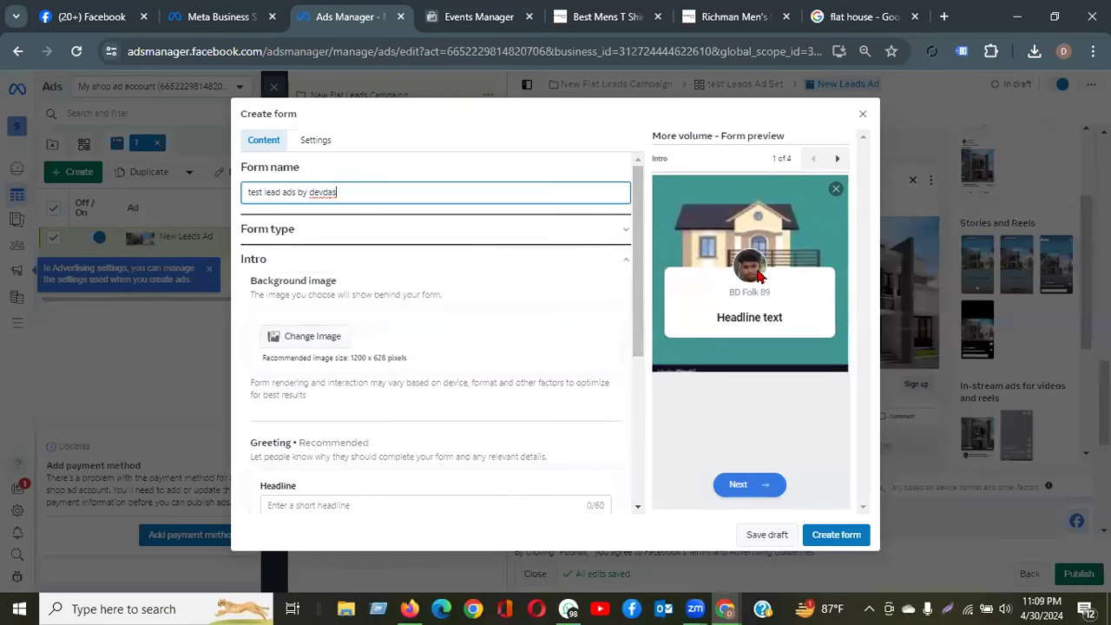
Enter "Ready Flat Sale in Dhaka, 20% Discount" as the headline of the form's greeting
scroll(334, 356, down, 2)
scroll(335, 356, up, 2)
scroll(335, 357, down, 2)
click(305, 371)
text(Ready Flat Sal)
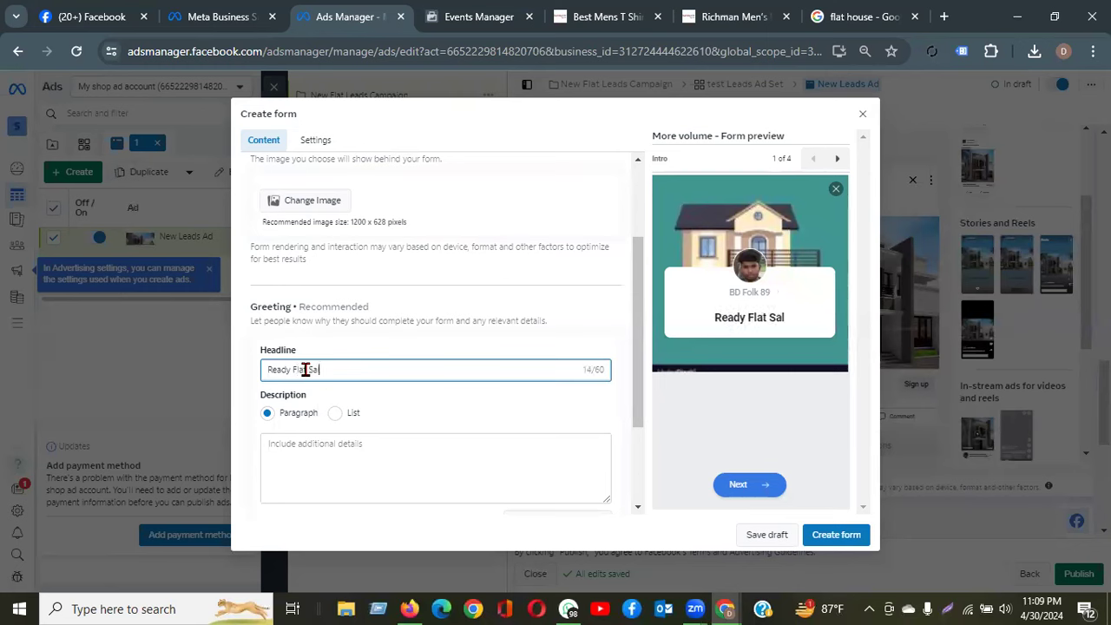
text(e in Dhk)
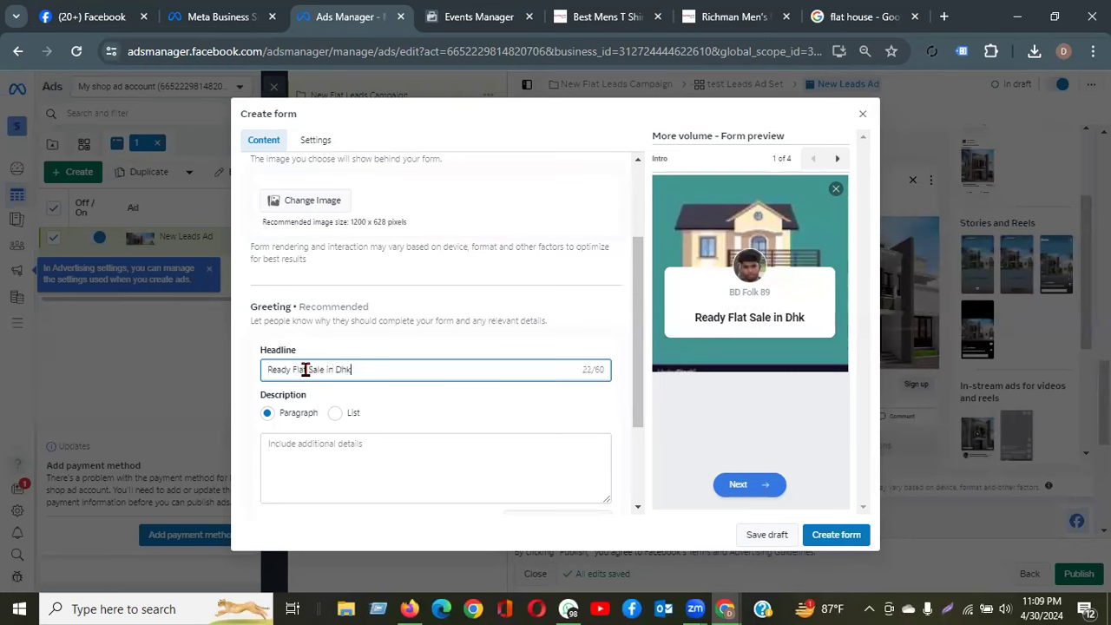
text(a, )
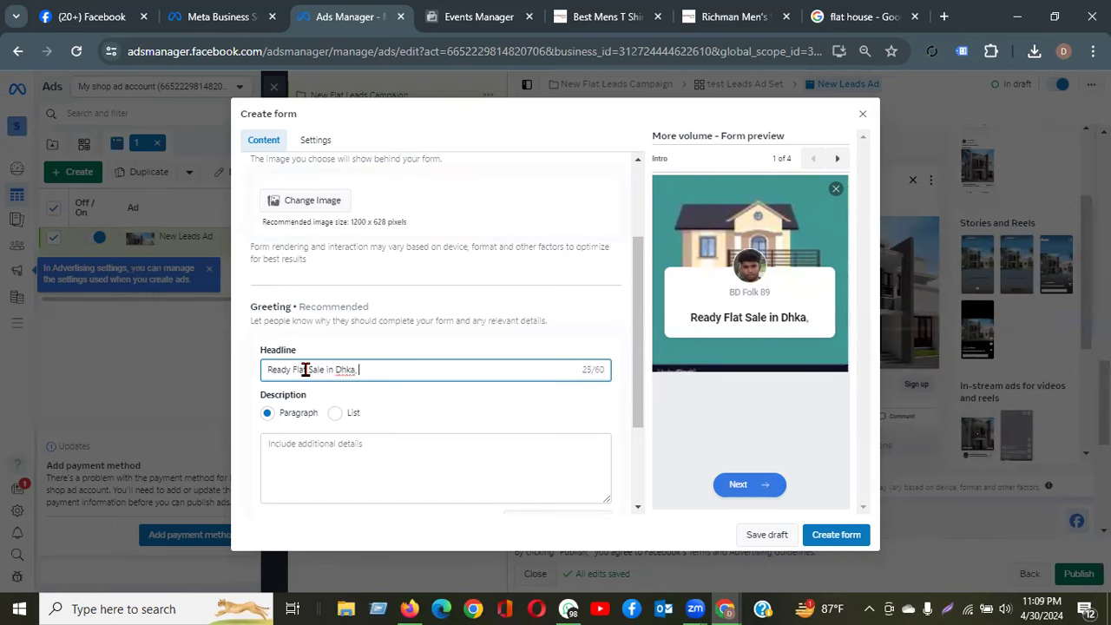
text(20%)
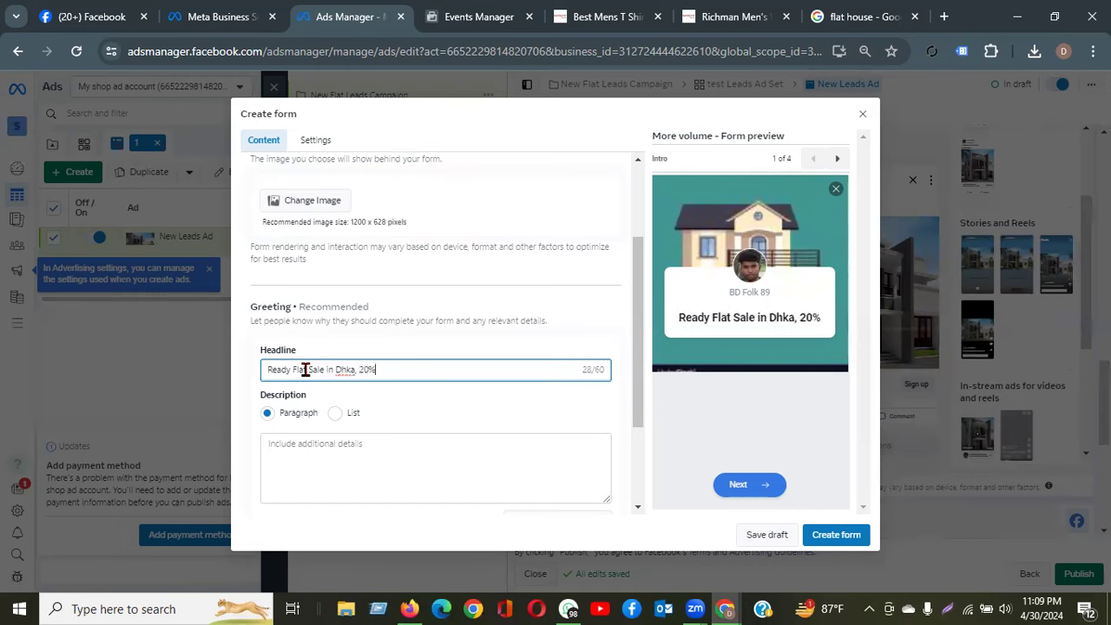
text( Discount)
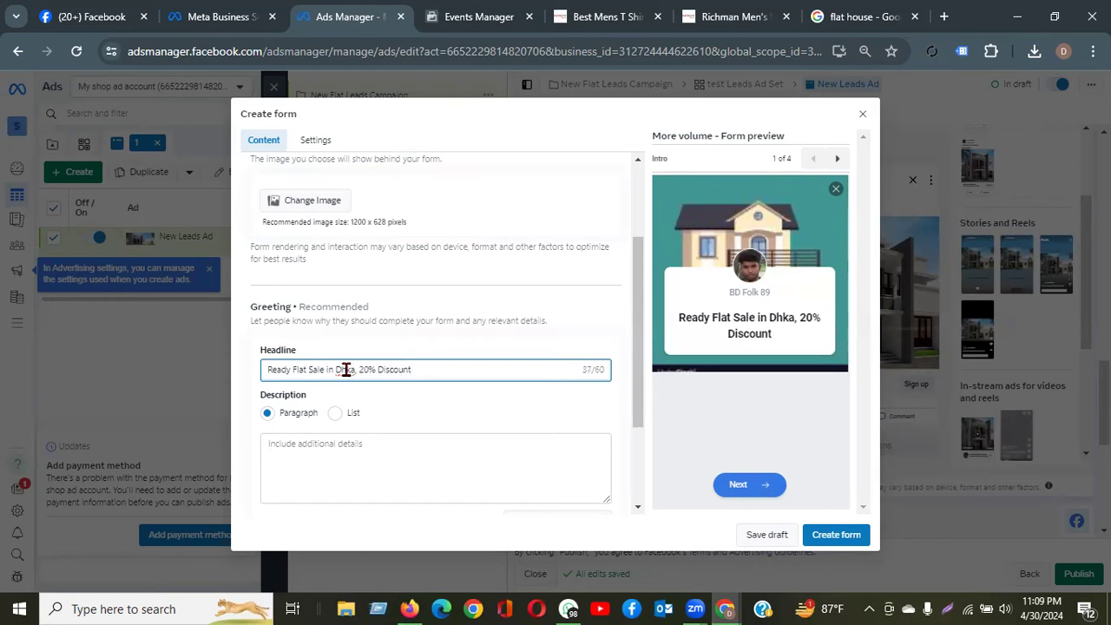
click(346, 370)
text(a)
click(455, 369)
Copy the greeting headline into the paragraph description so it reads "Ready Flat Sale in Dhaka, 20% Discount,"
click(352, 447)
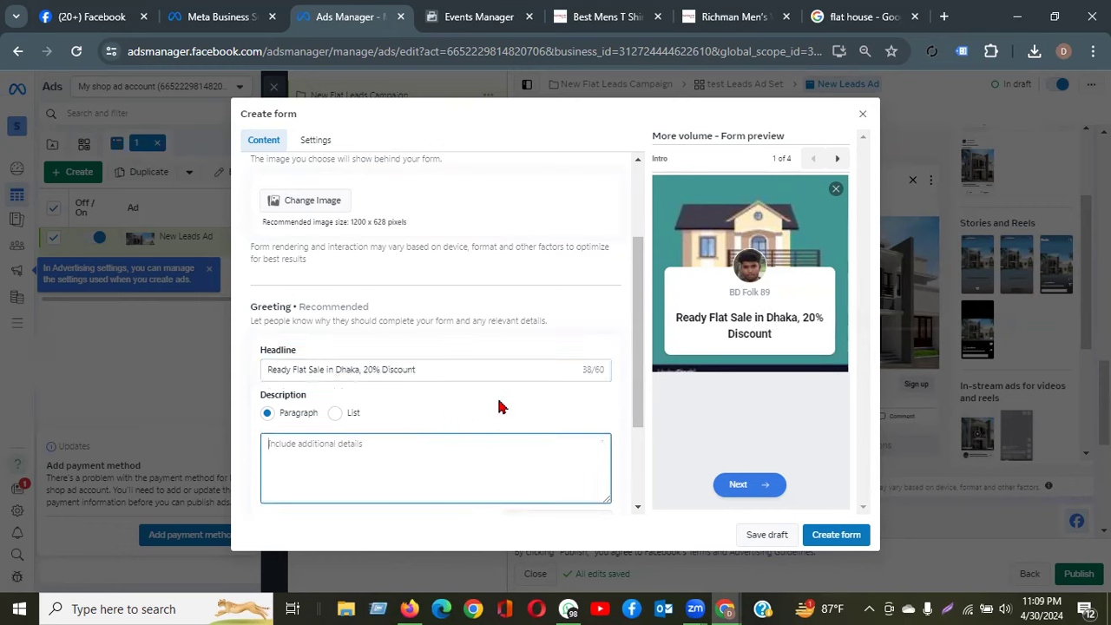
scroll(538, 399, down, 2)
drag(435, 232, 224, 248)
key(ctrl+c)
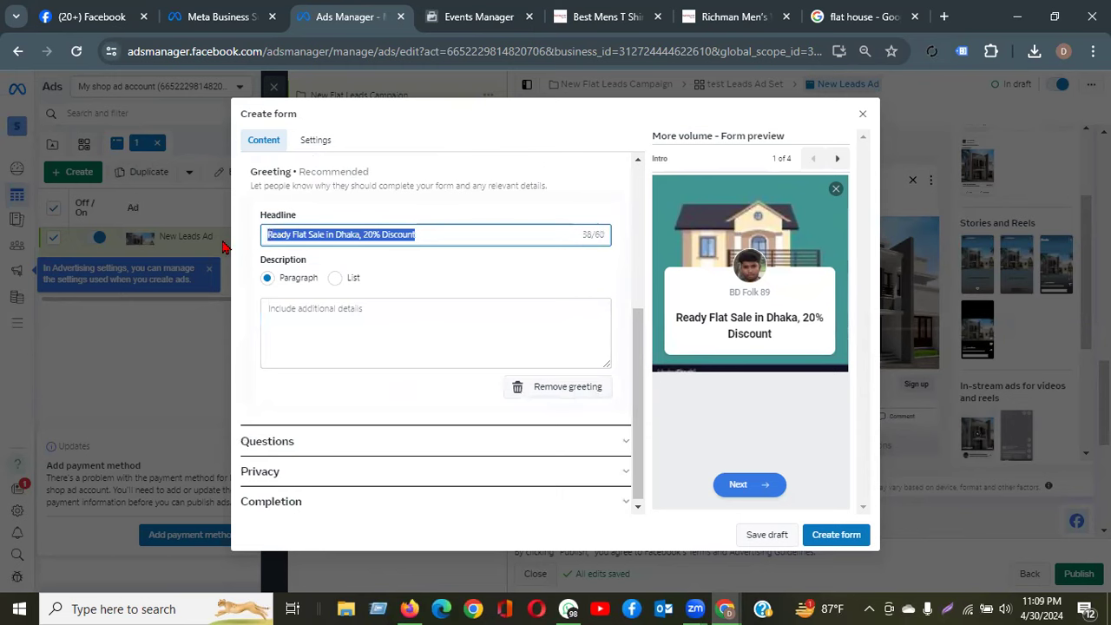
click(296, 310)
key(ctrl+v)
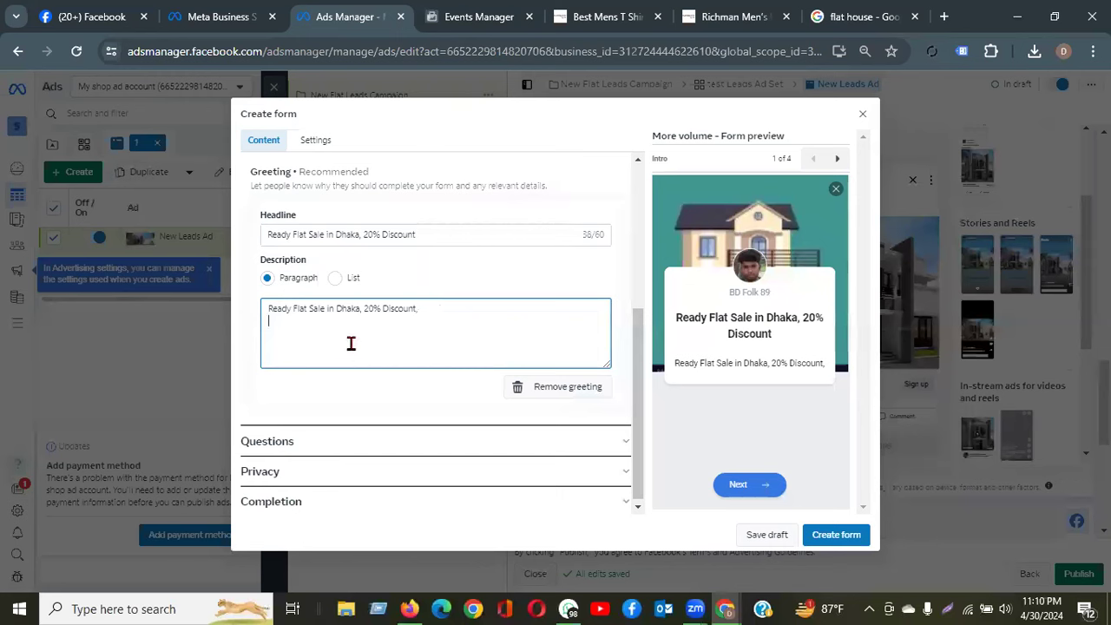
scroll(377, 330, up, 3)
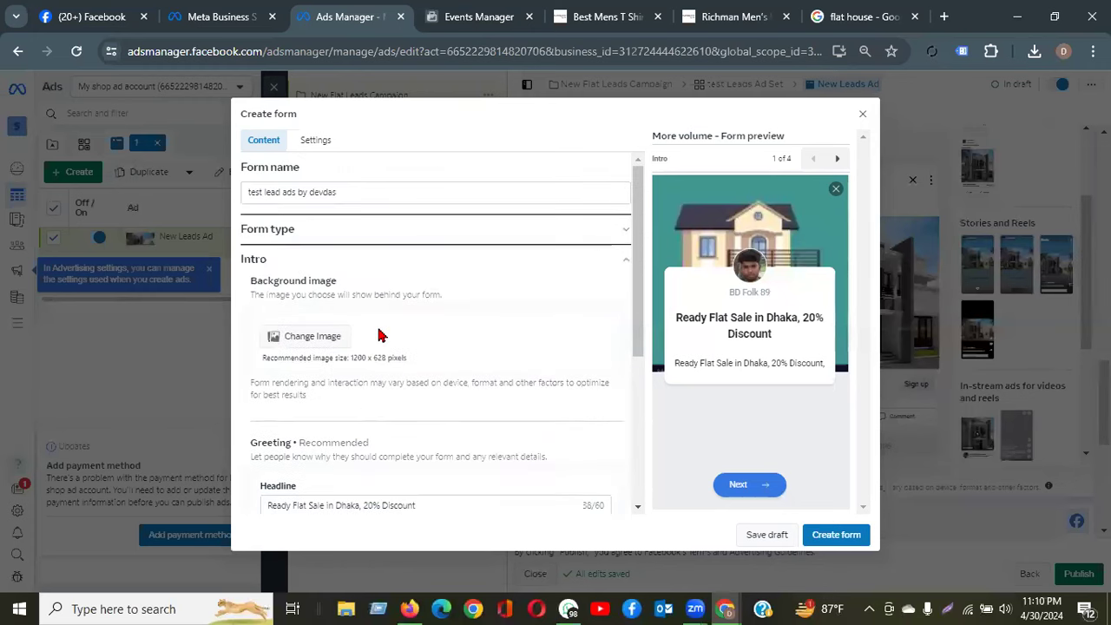
scroll(388, 318, down, 2)
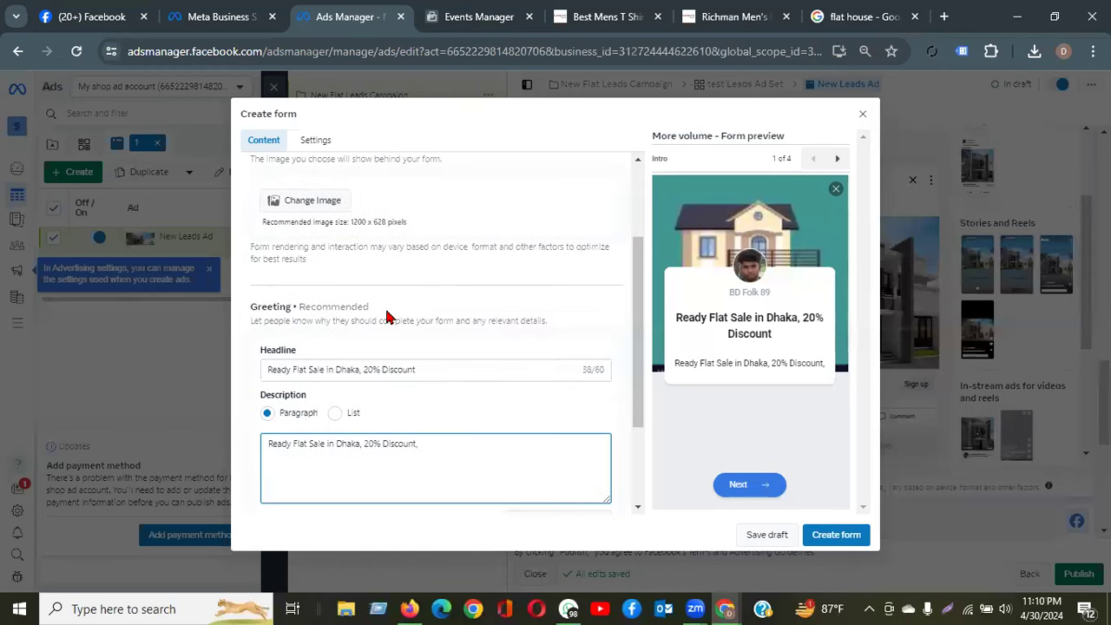
scroll(365, 303, up, 2)
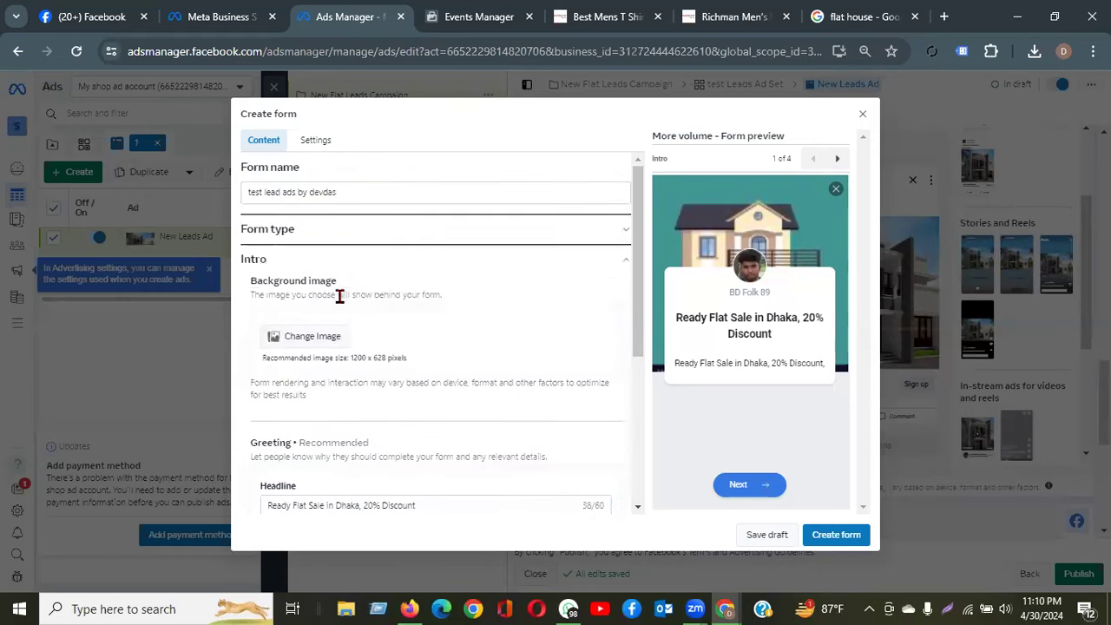
Enter "Please Fillup your info, so that we can contact you soon" as the description of the form's prefill questions
scroll(365, 384, down, 4)
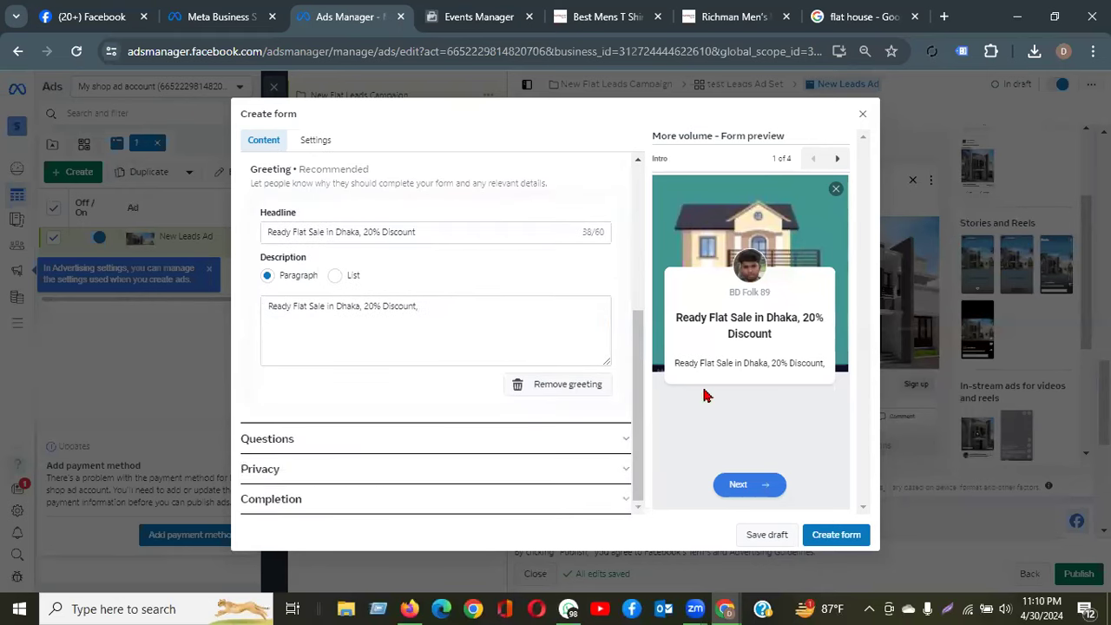
click(262, 446)
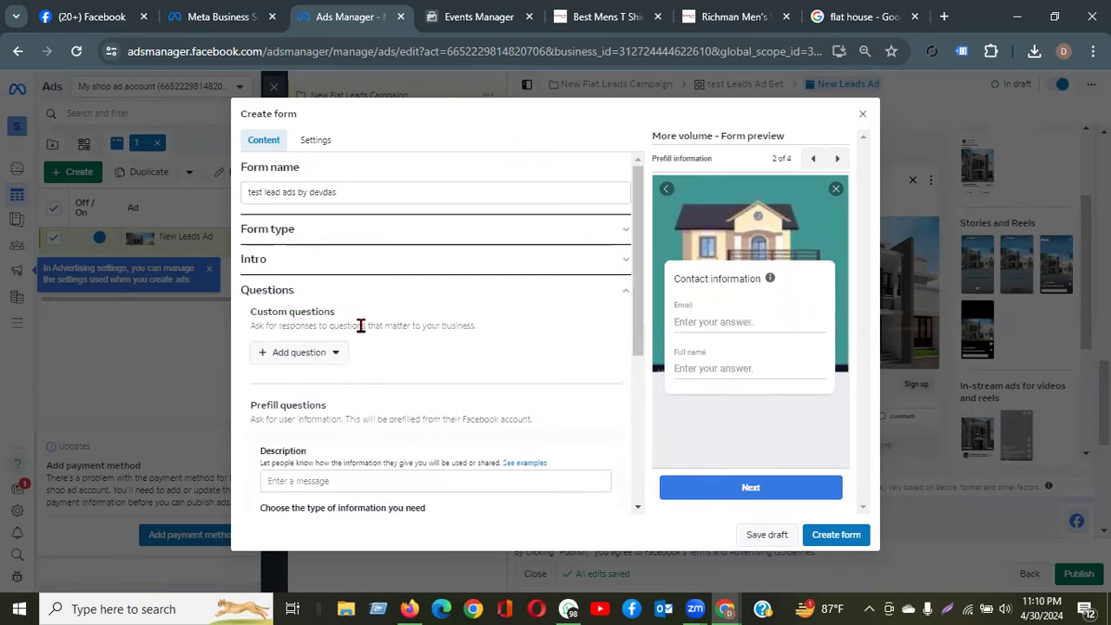
scroll(440, 325, down, 2)
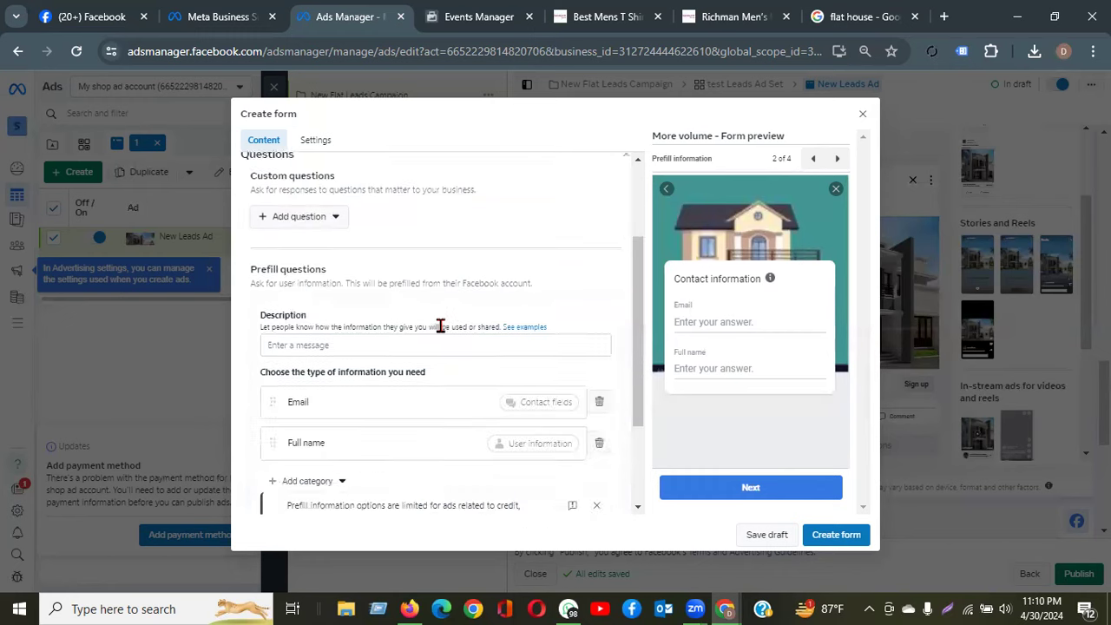
scroll(440, 326, down, 2)
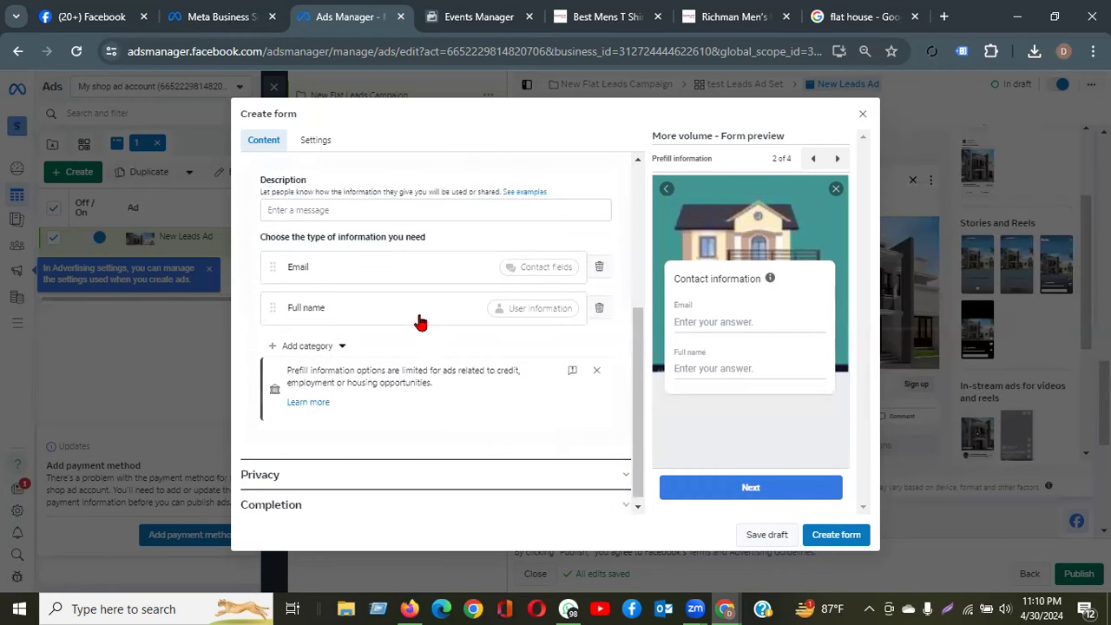
click(324, 211)
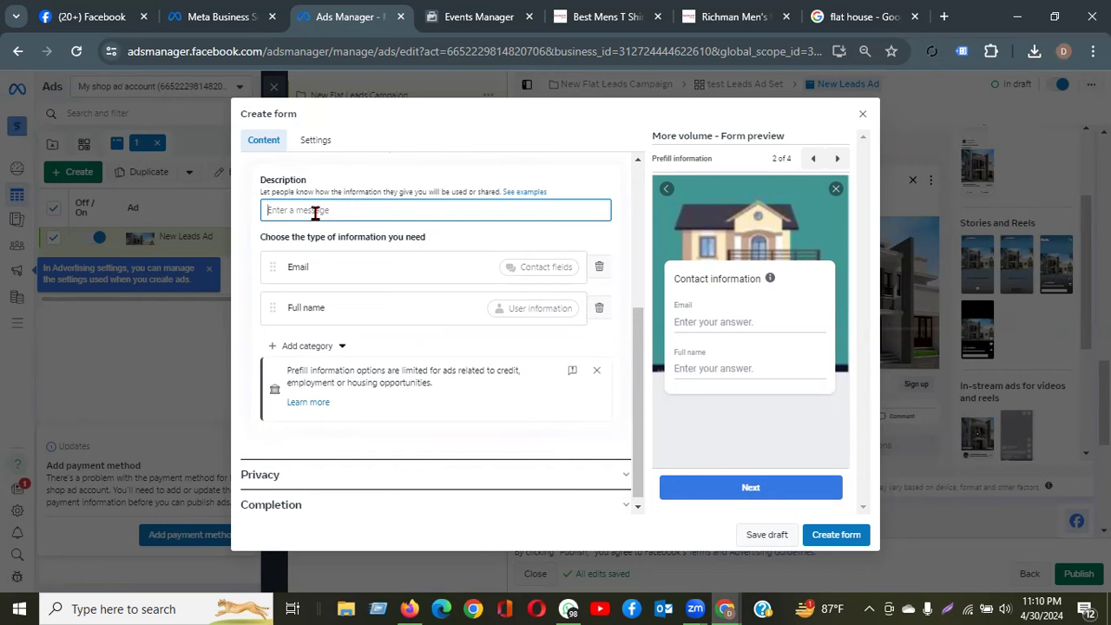
text(Pleas)
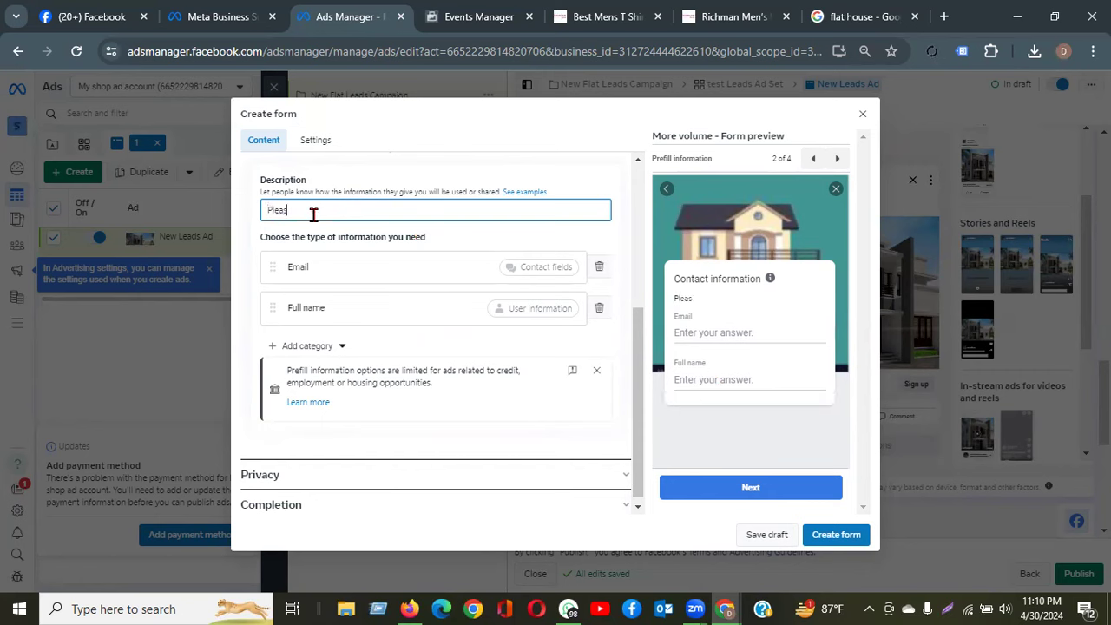
text(e Fillup your inf)
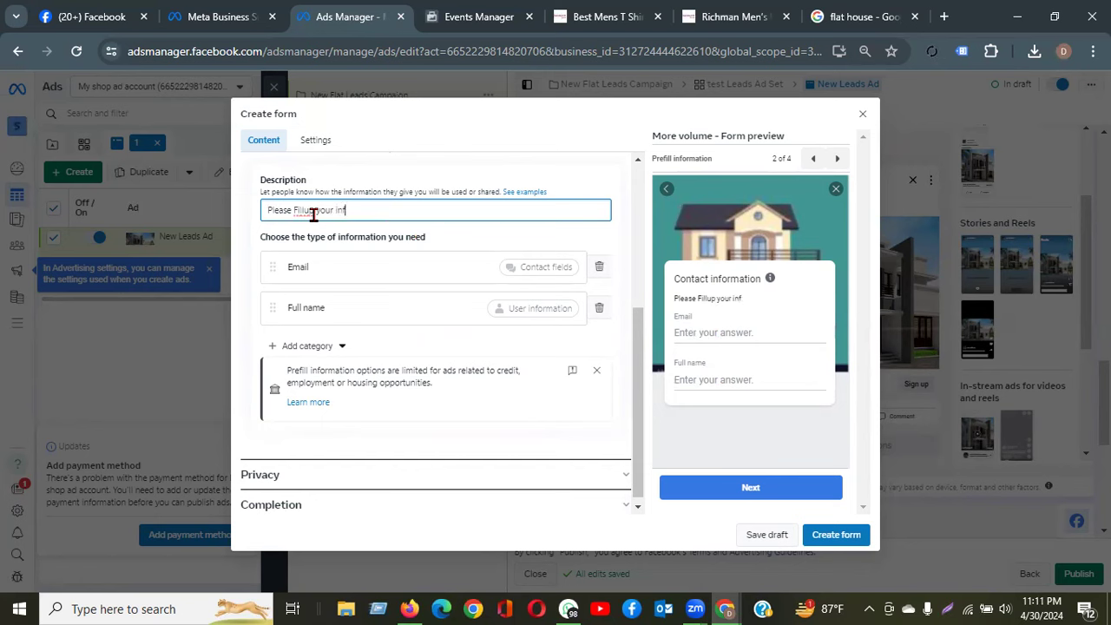
text(o, so that we can contact )
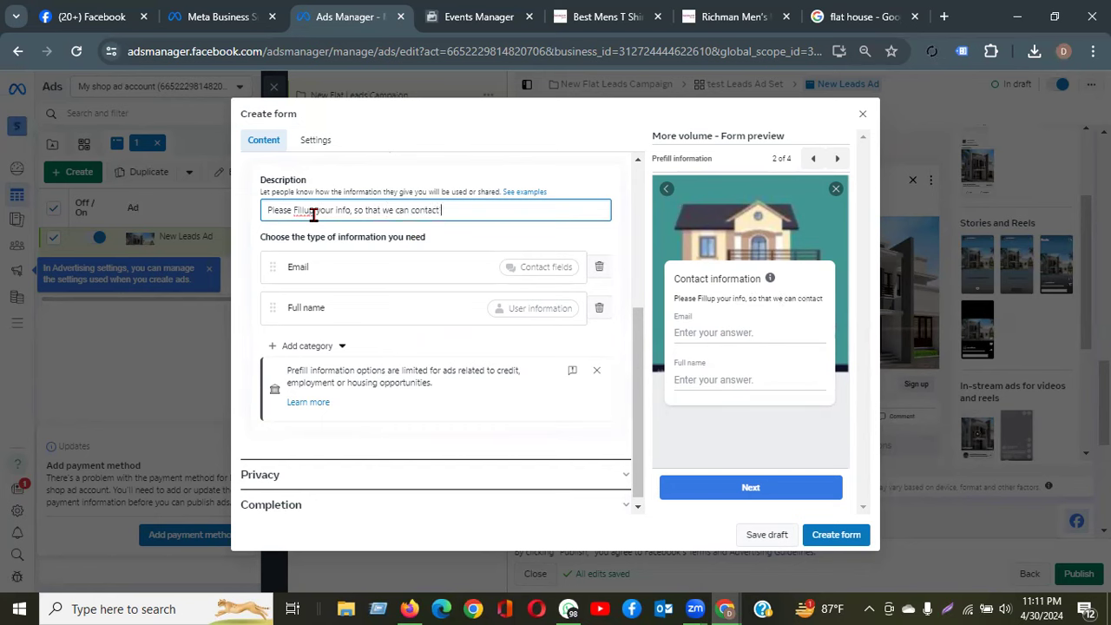
text(you soon)
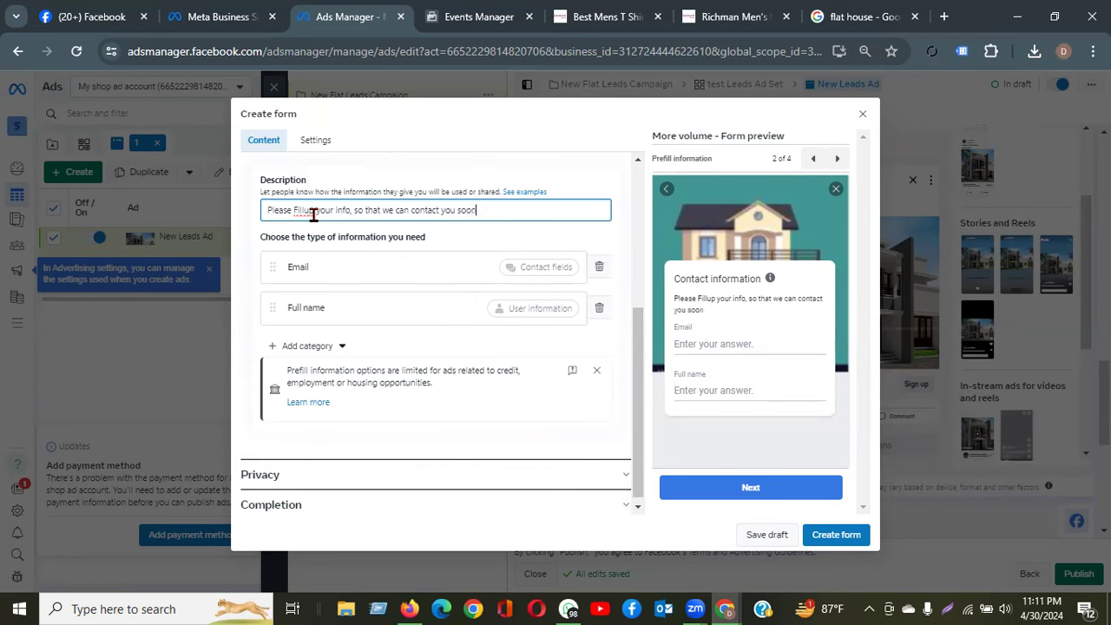
Correct "Fillup" to "Fill-up" in the description of the prefill questions
drag(302, 210, 315, 210)
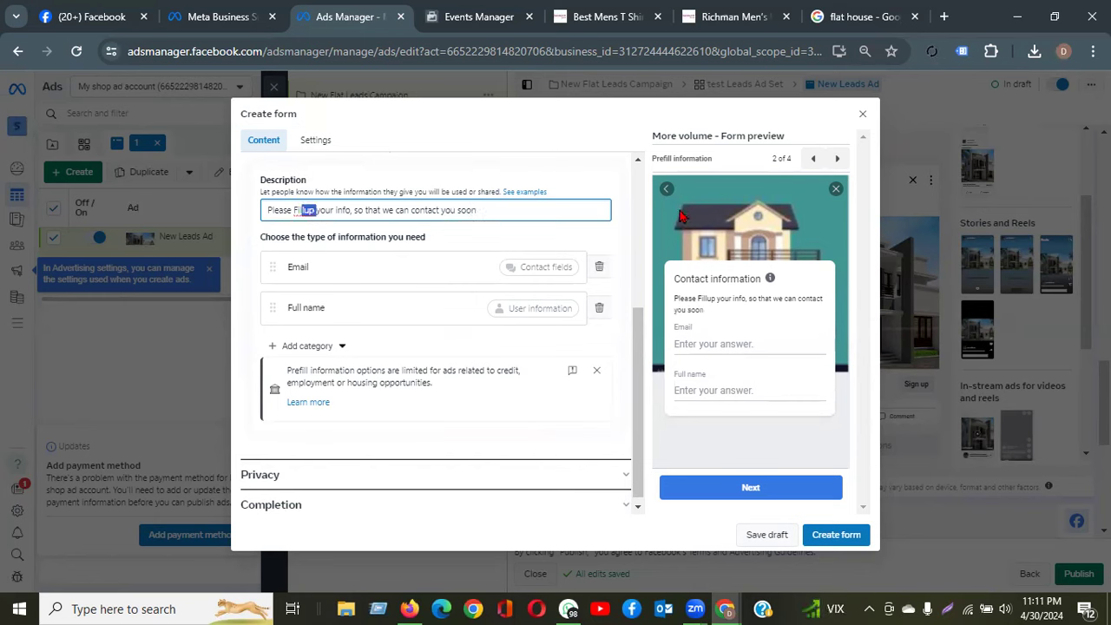
key(Left)
text(-)
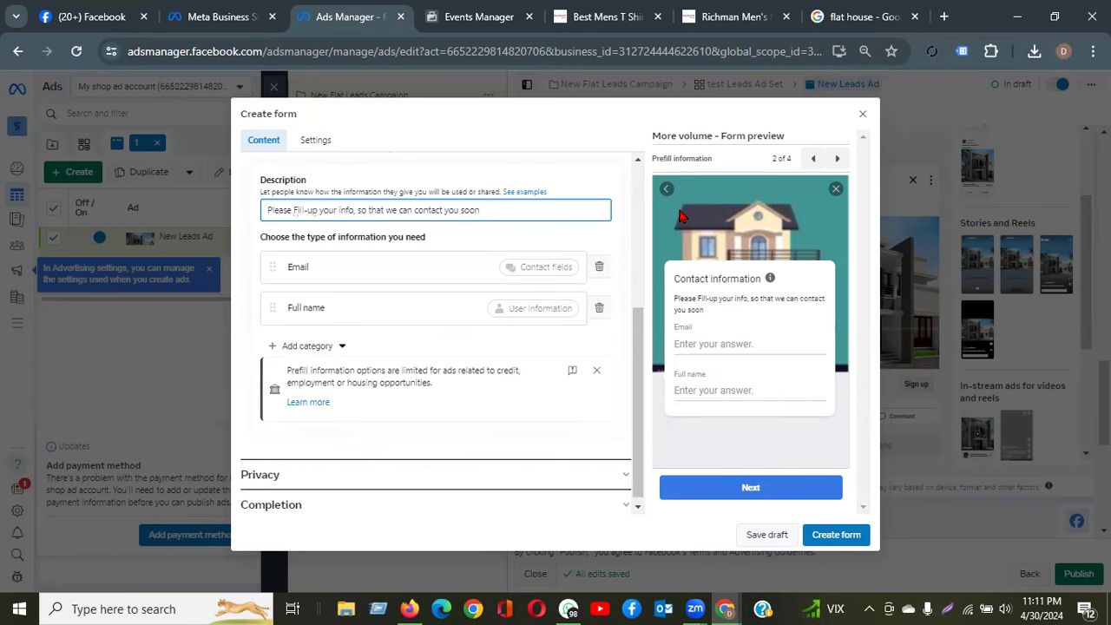
drag(676, 299, 713, 314)
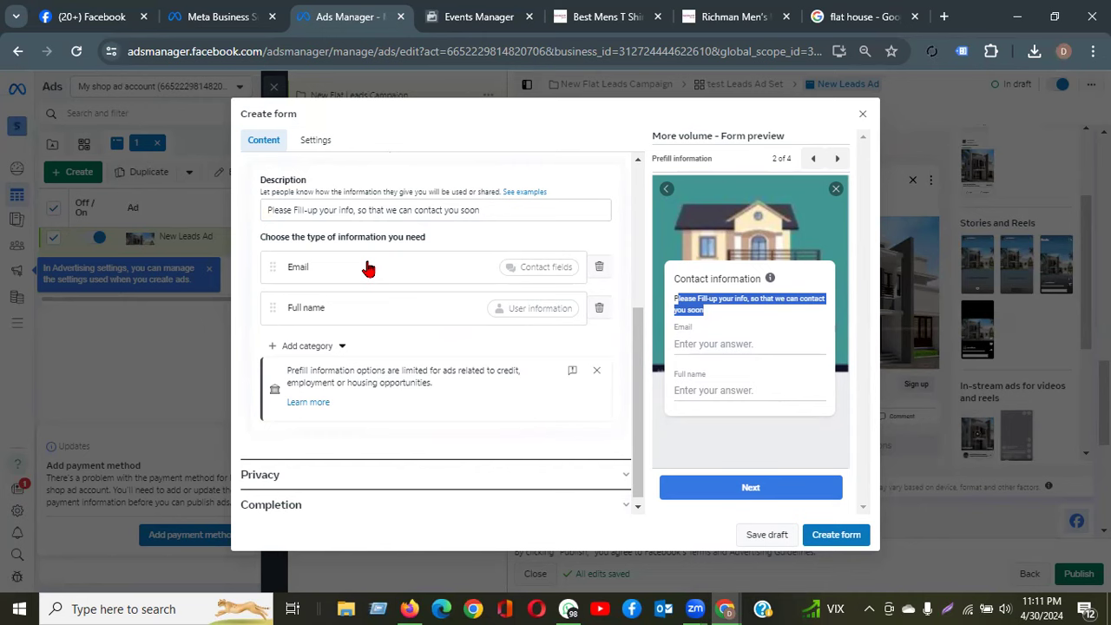
Move Full name above Email in the prefill questions and add a Phone number contact field between them
drag(275, 312, 269, 264)
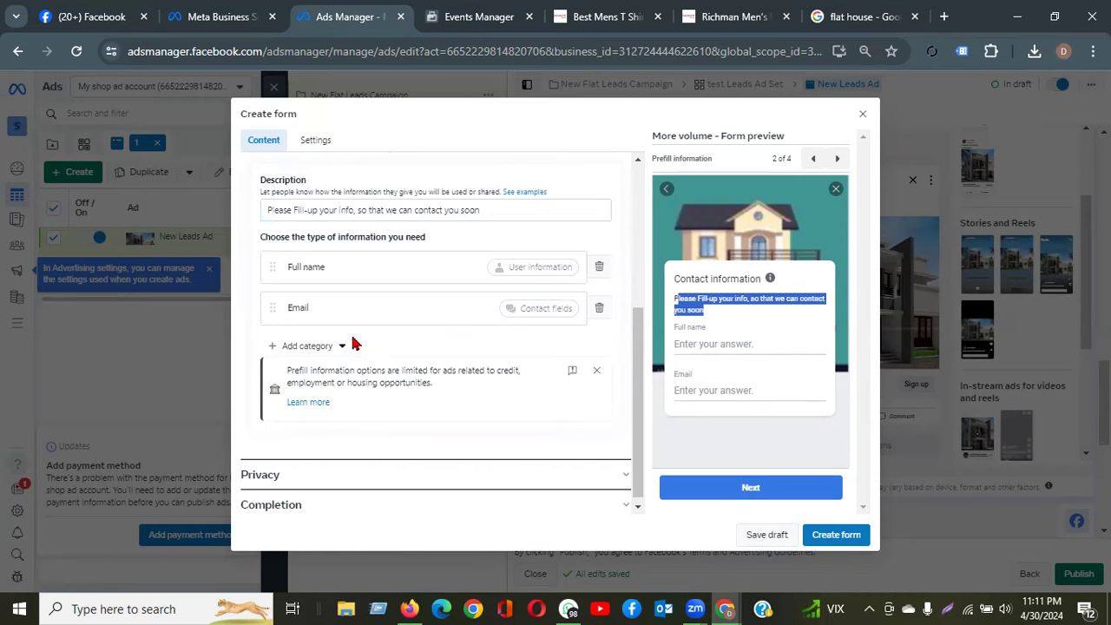
click(596, 371)
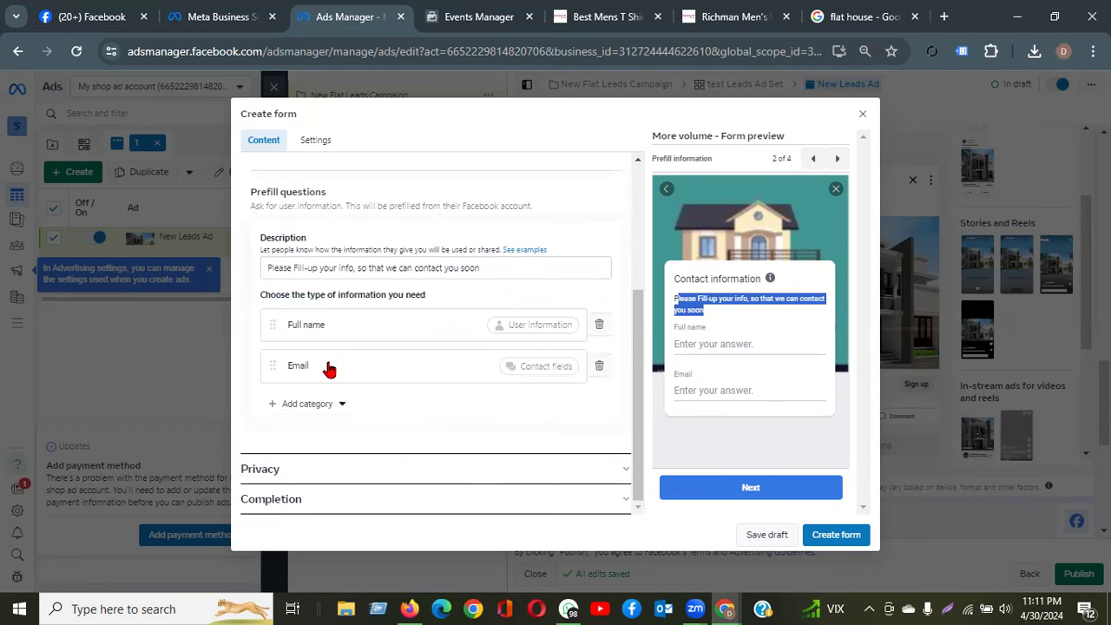
click(343, 406)
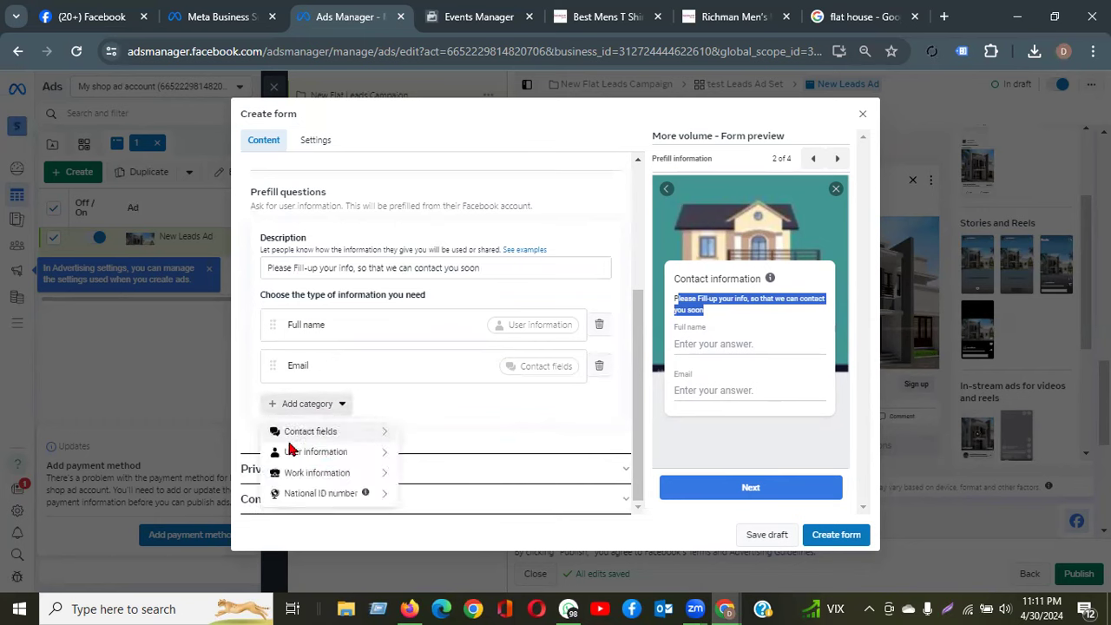
mouse_move(295, 440)
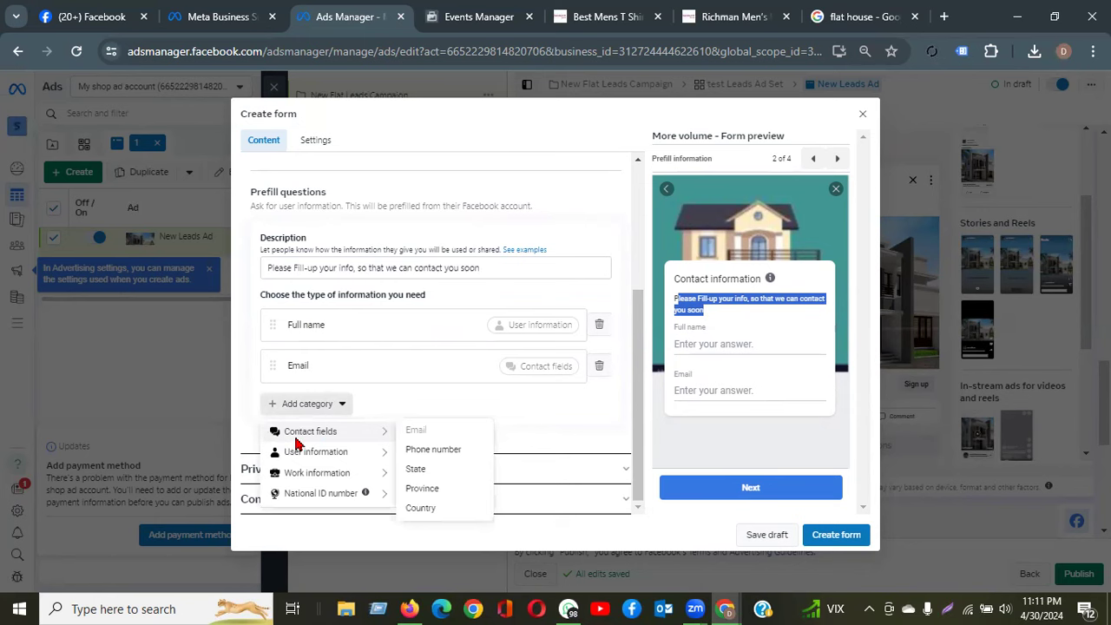
click(421, 450)
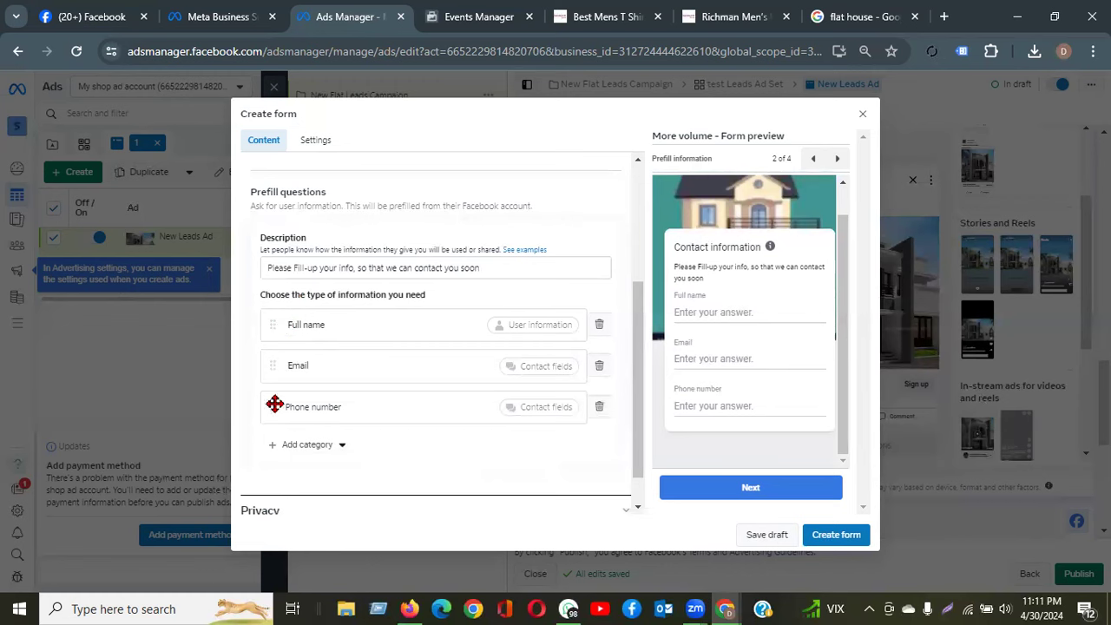
drag(275, 406, 274, 356)
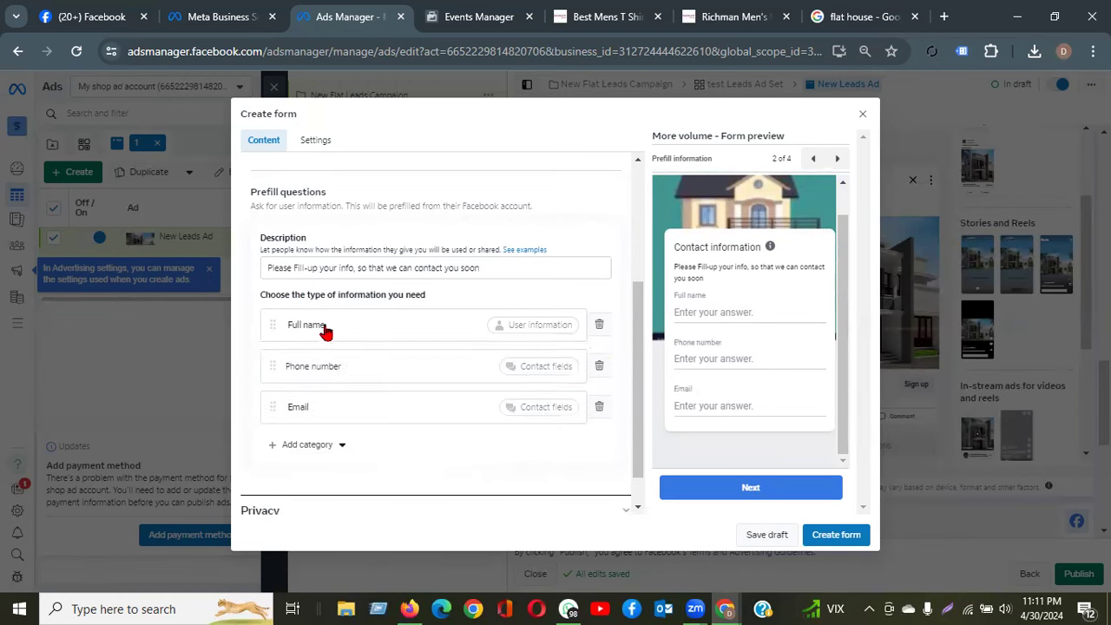
Add State as another contact field at the end of the prefill questions
click(337, 448)
mouse_move(334, 492)
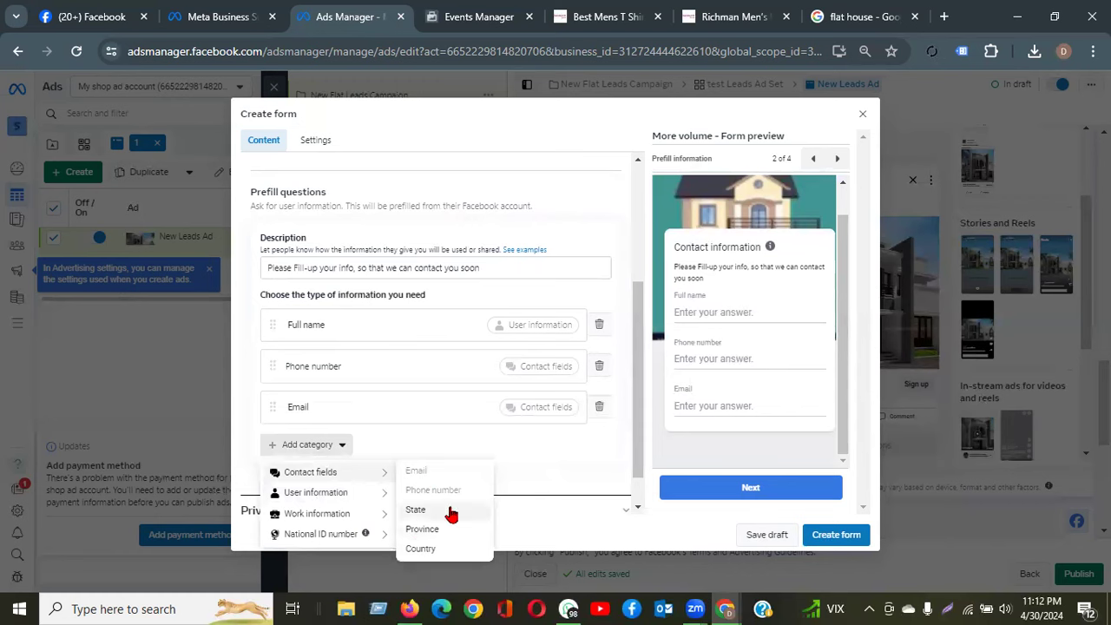
click(450, 514)
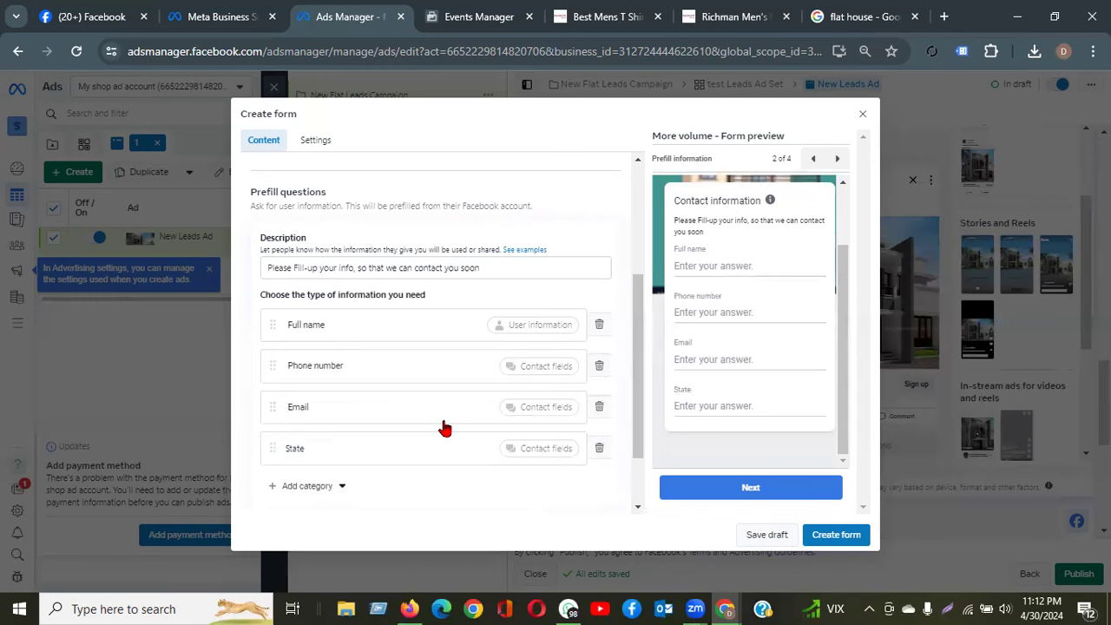
Open the form's Privacy section and its privacy policy link for entry
scroll(495, 404, down, 1)
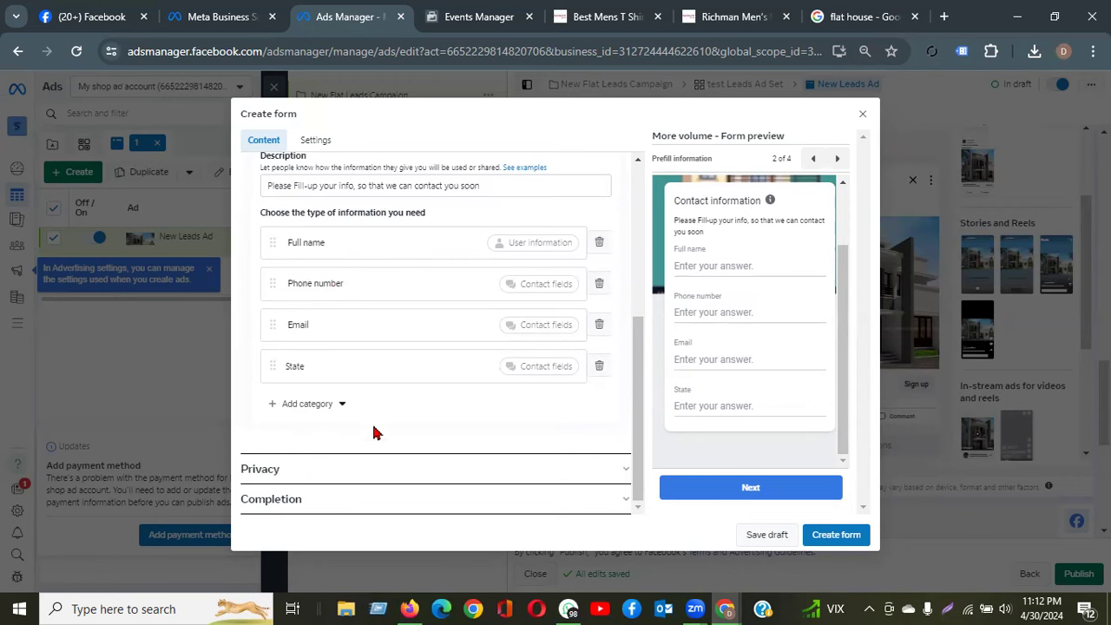
click(259, 476)
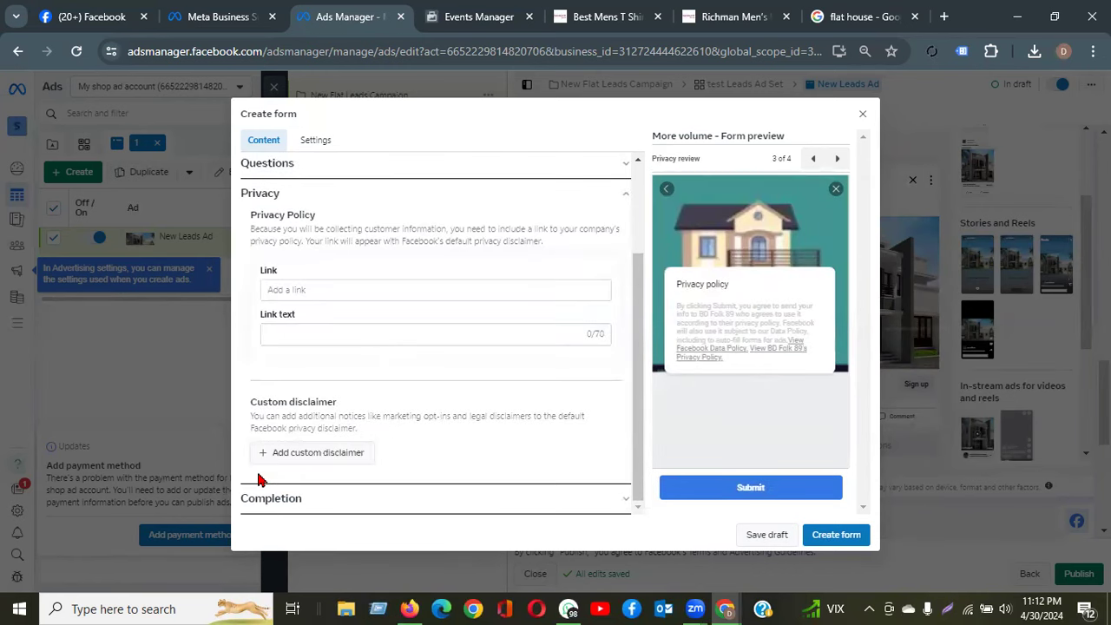
click(321, 289)
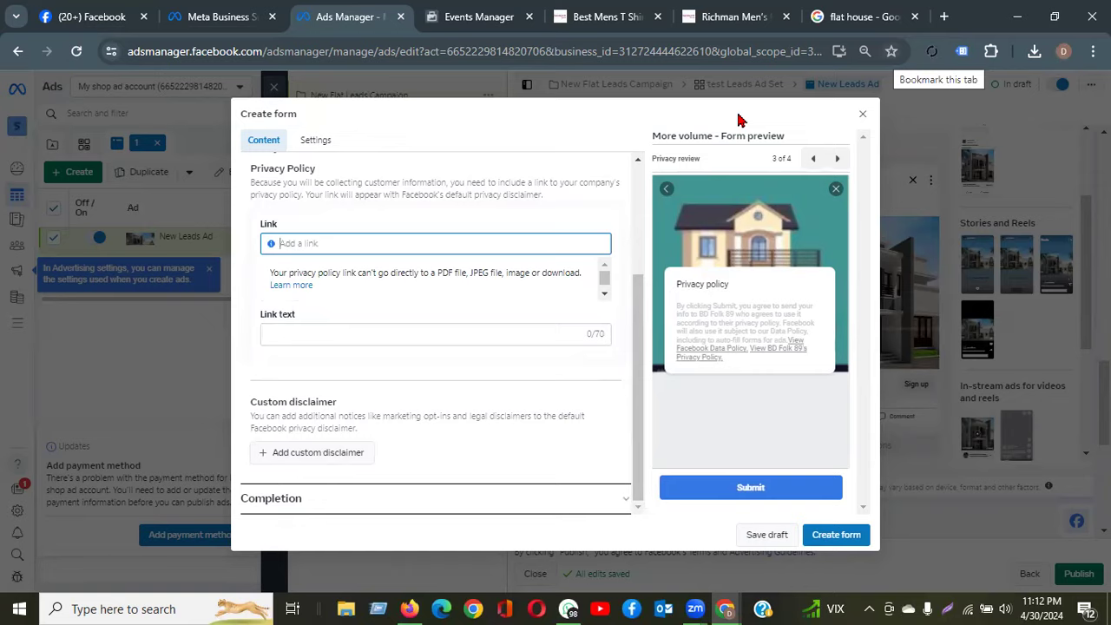
Search Google for "bastu properties ltd" in a new browser tab
click(944, 16)
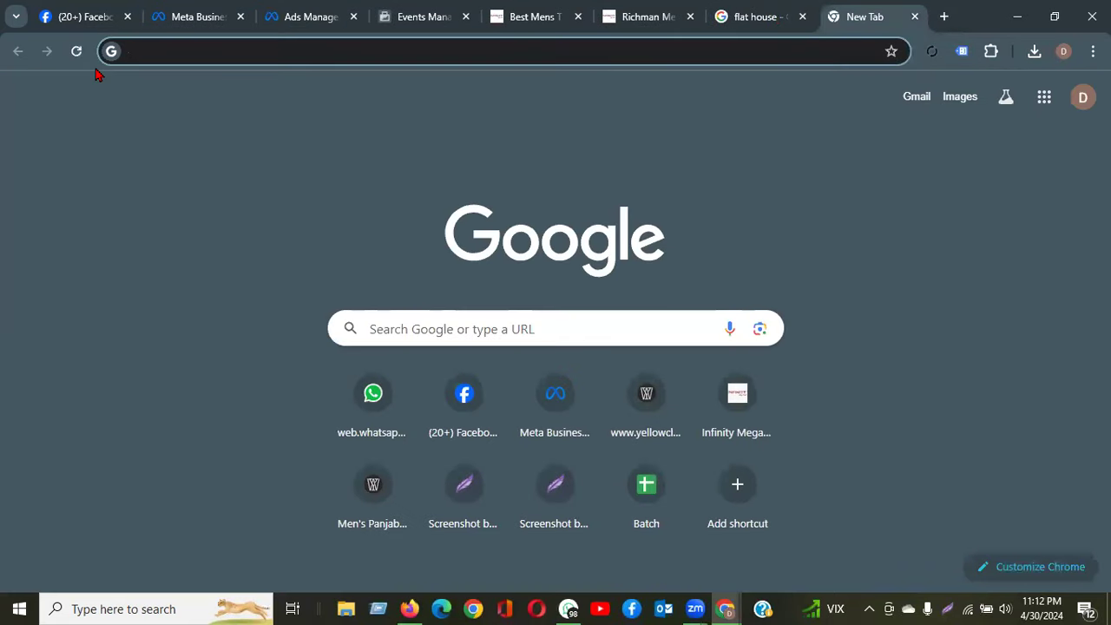
text(bas)
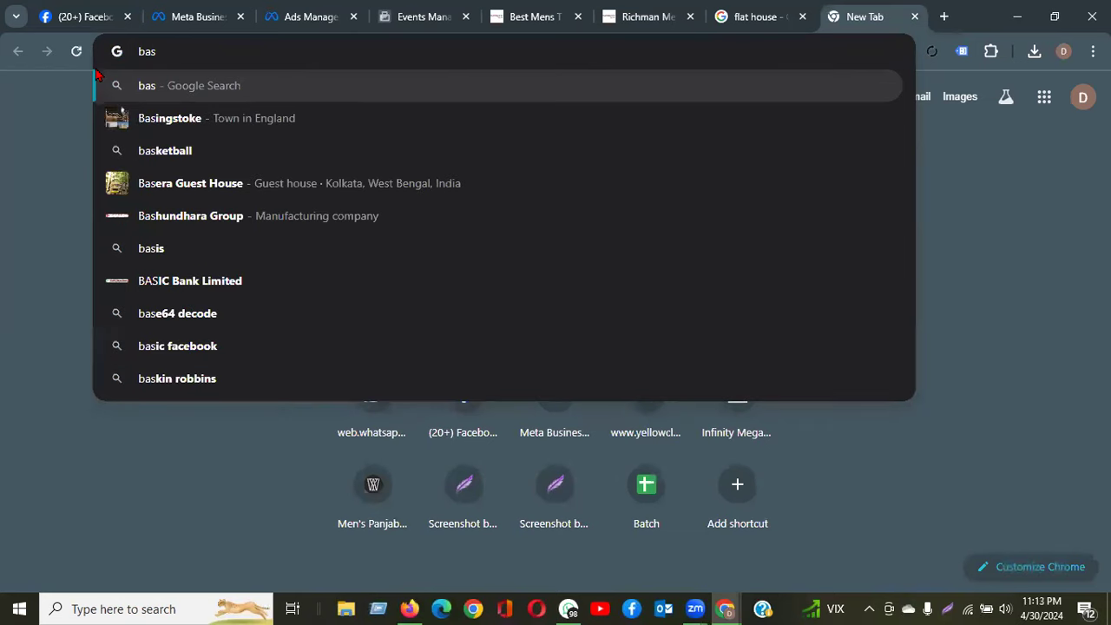
text(tu)
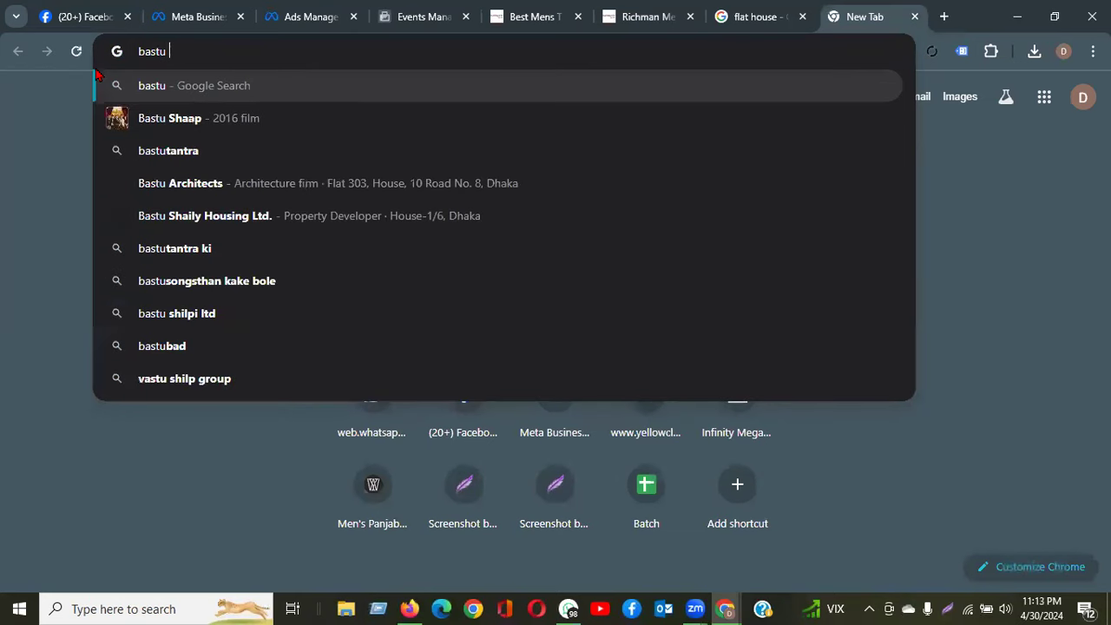
text( proper)
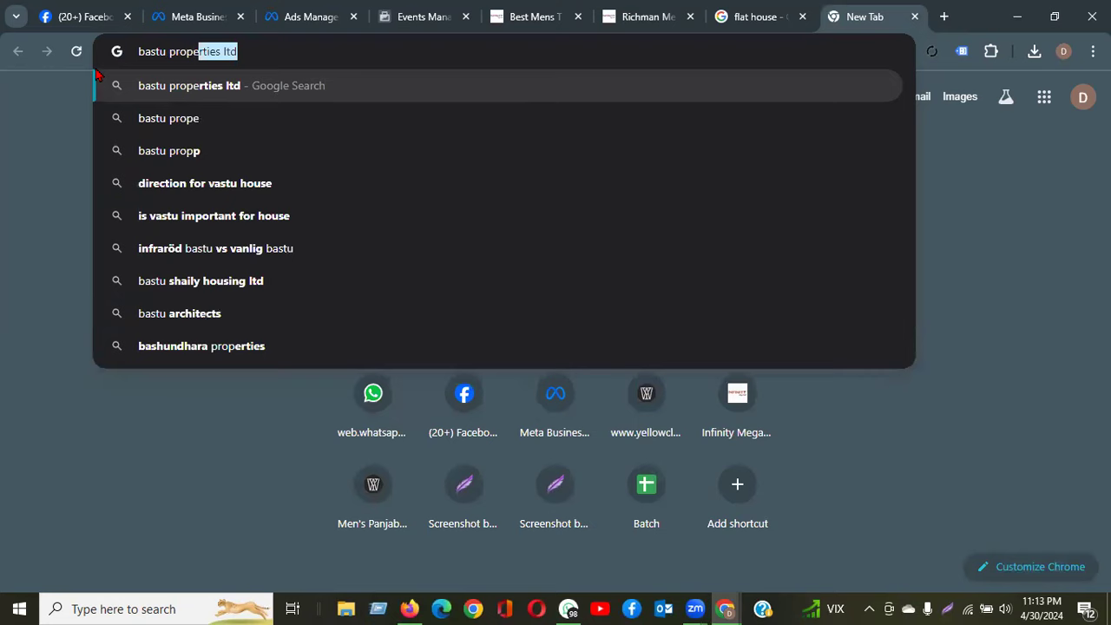
key(Return)
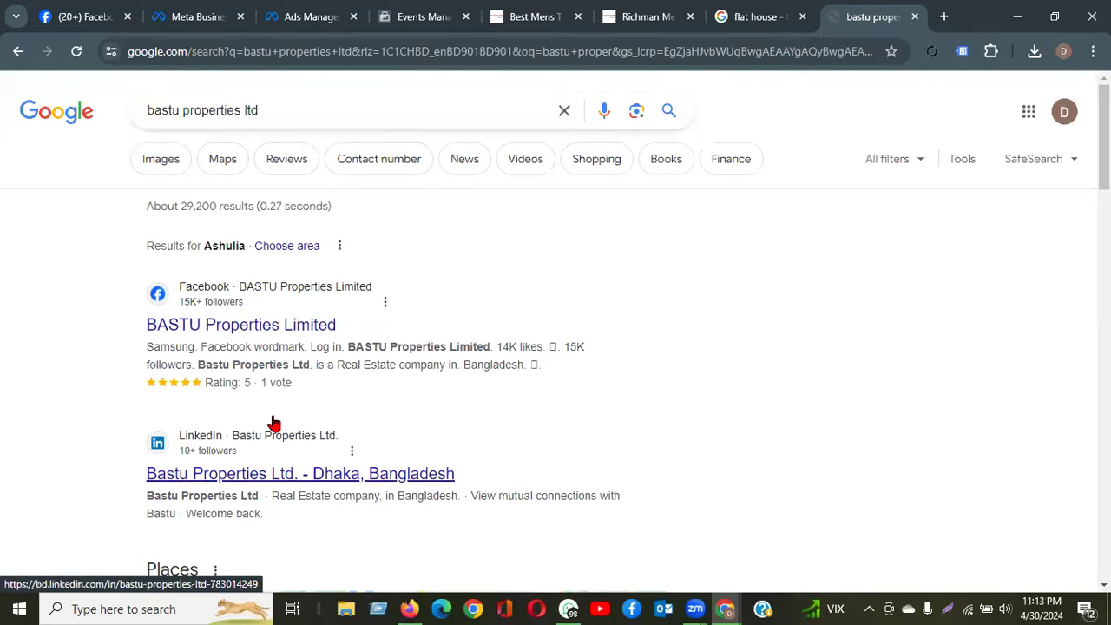
Look through the search results for Bastu Properties and check its company listing on bdhousing.com, then return to the results
scroll(440, 343, down, 1)
scroll(439, 343, down, 9)
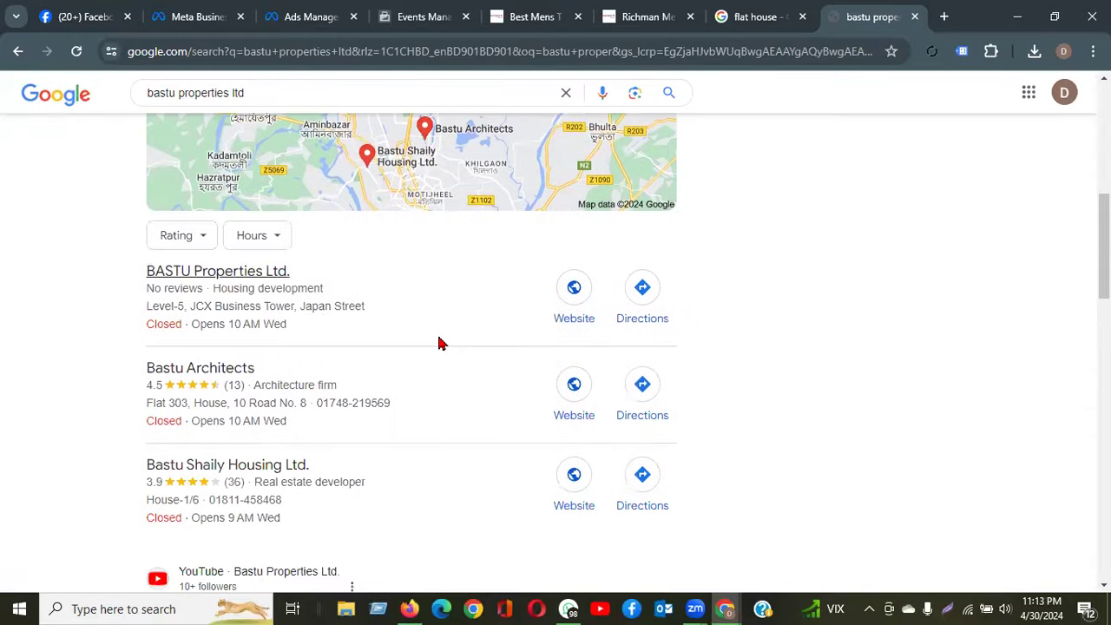
scroll(439, 343, down, 6)
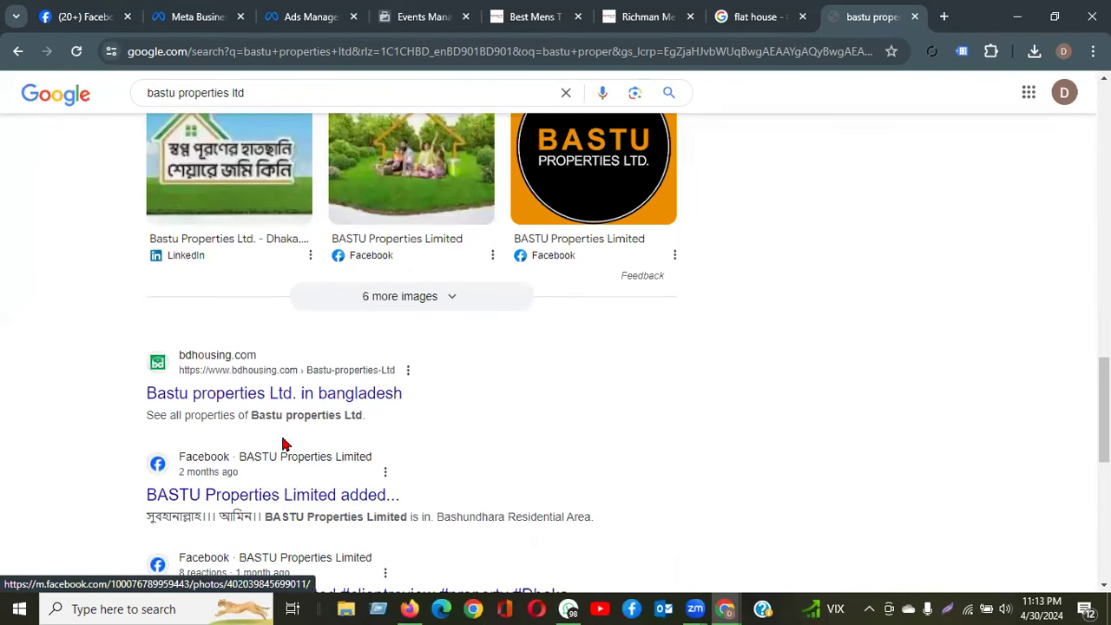
click(243, 399)
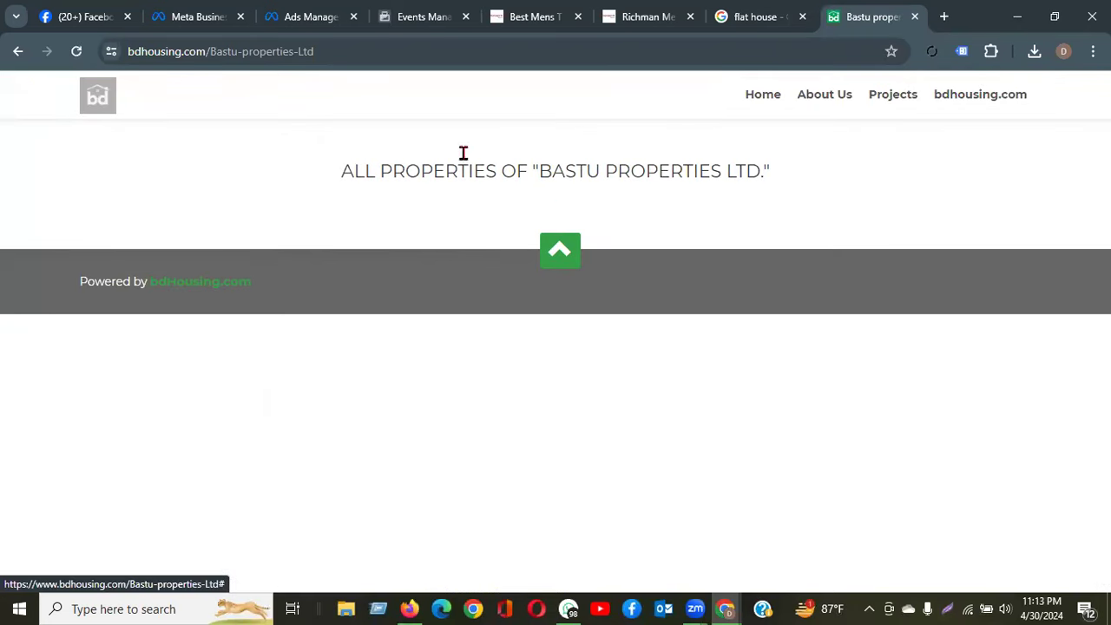
click(17, 54)
Open the BASTU Properties Limited Facebook page from the search results and visit the website linked in its intro
scroll(300, 295, up, 10)
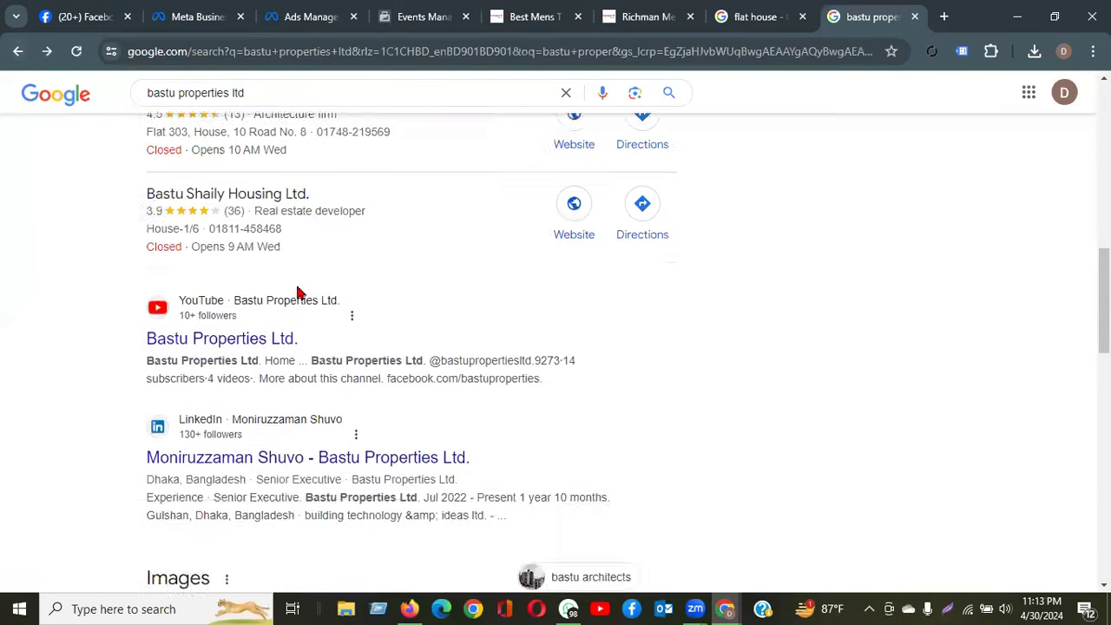
click(247, 330)
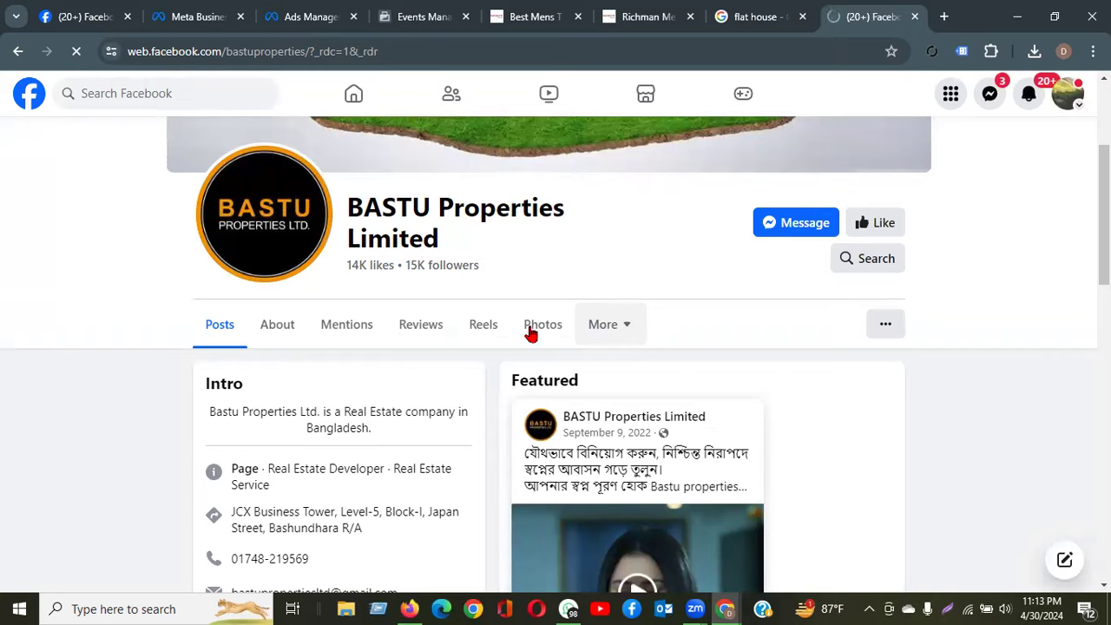
scroll(382, 362, down, 2)
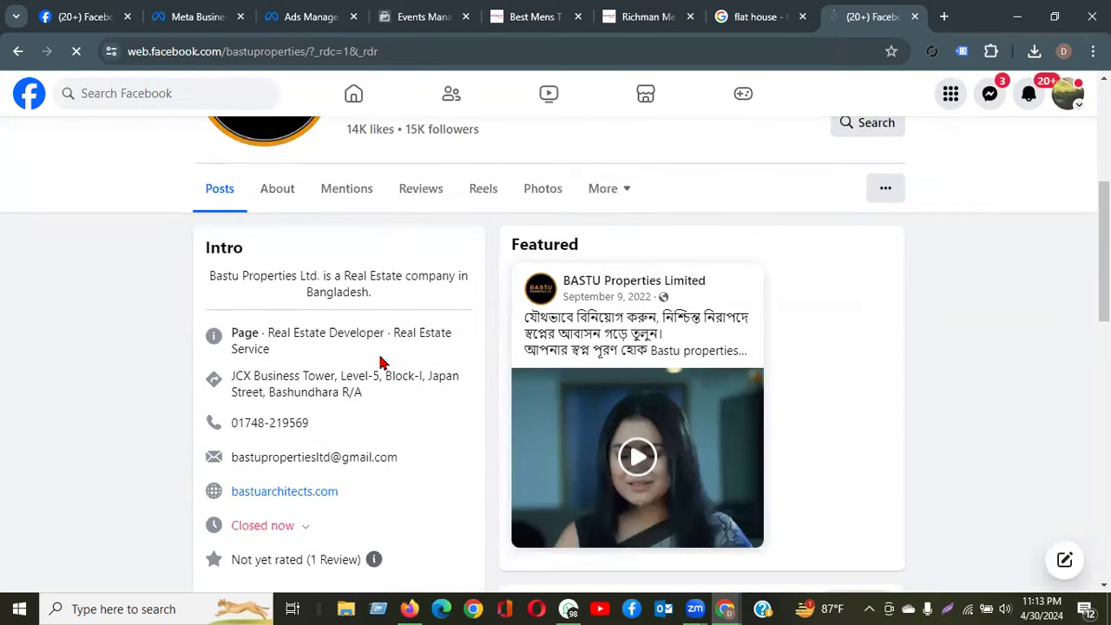
scroll(381, 362, down, 2)
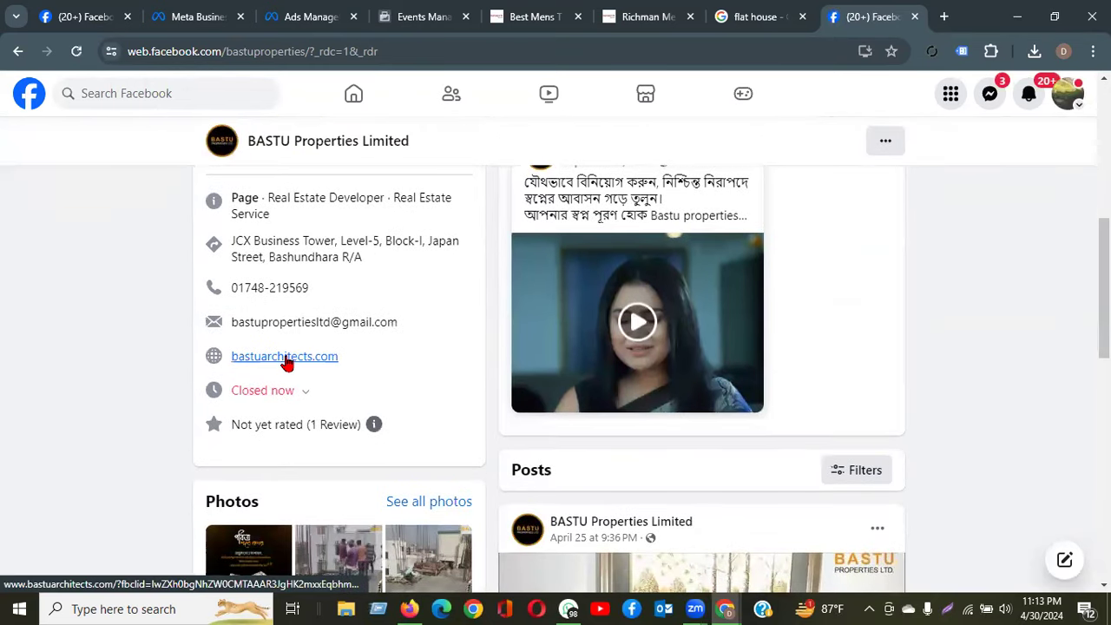
click(287, 357)
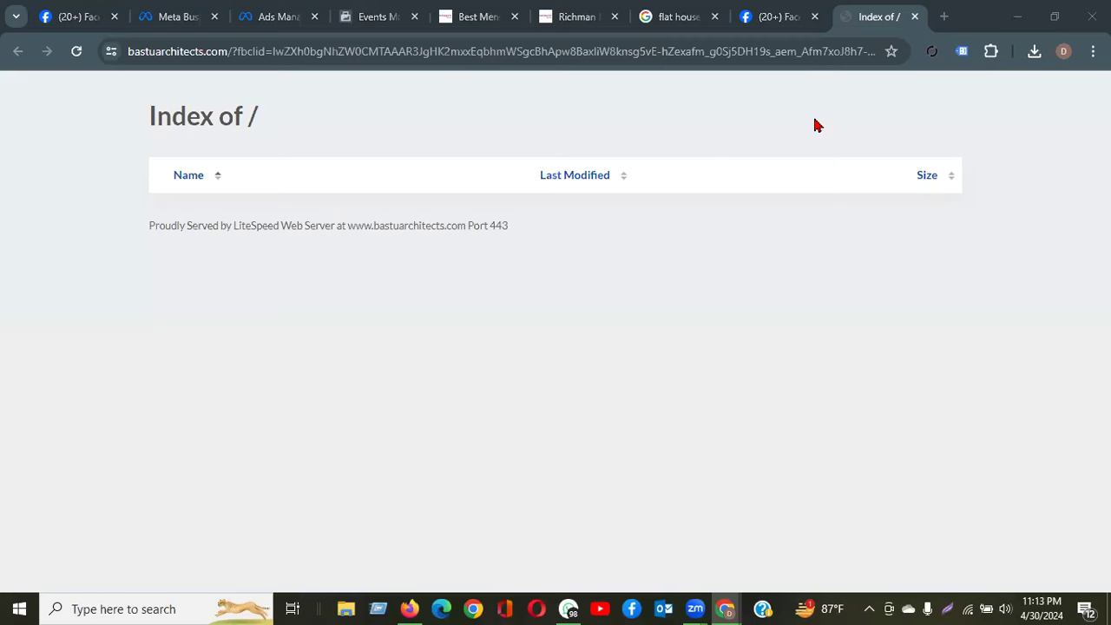
Search Google for "navana properties" and open the Navana Real Estate website
click(358, 50)
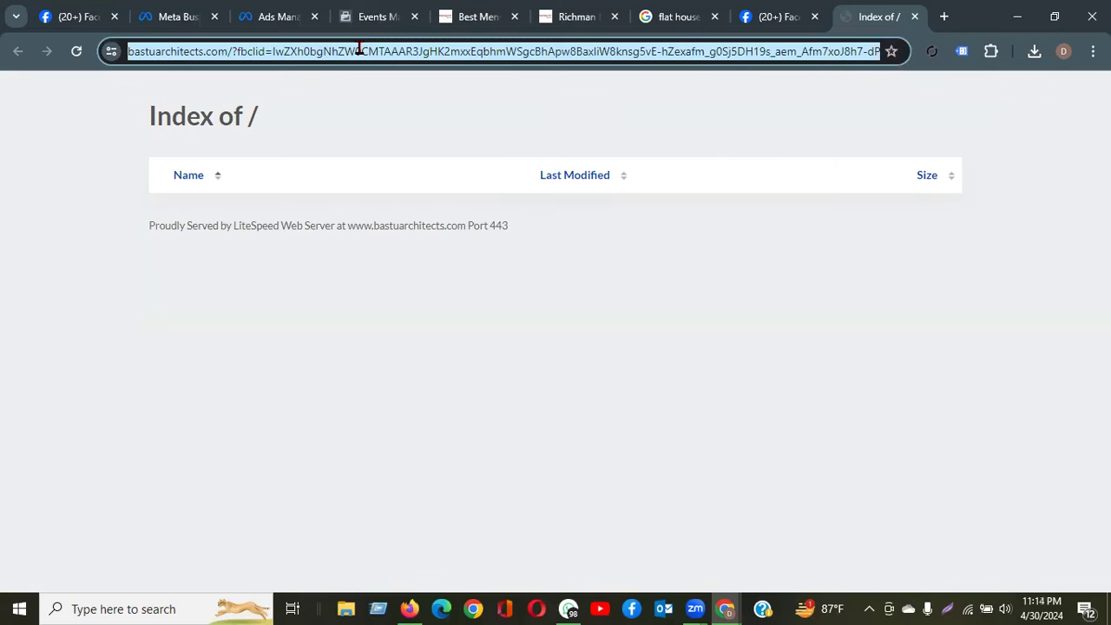
text(navana)
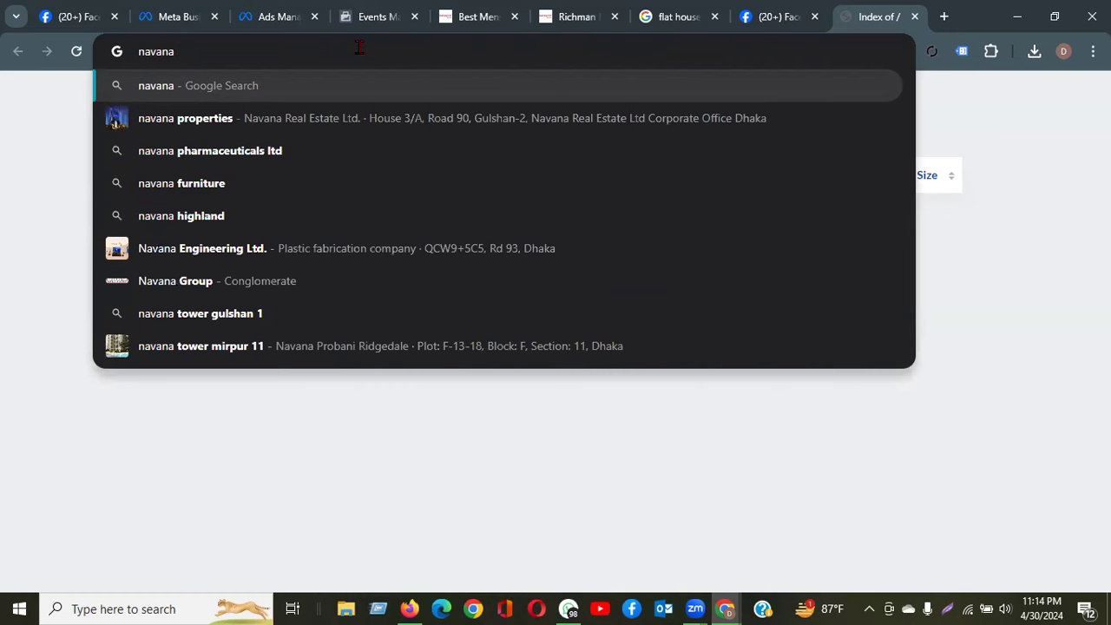
click(199, 119)
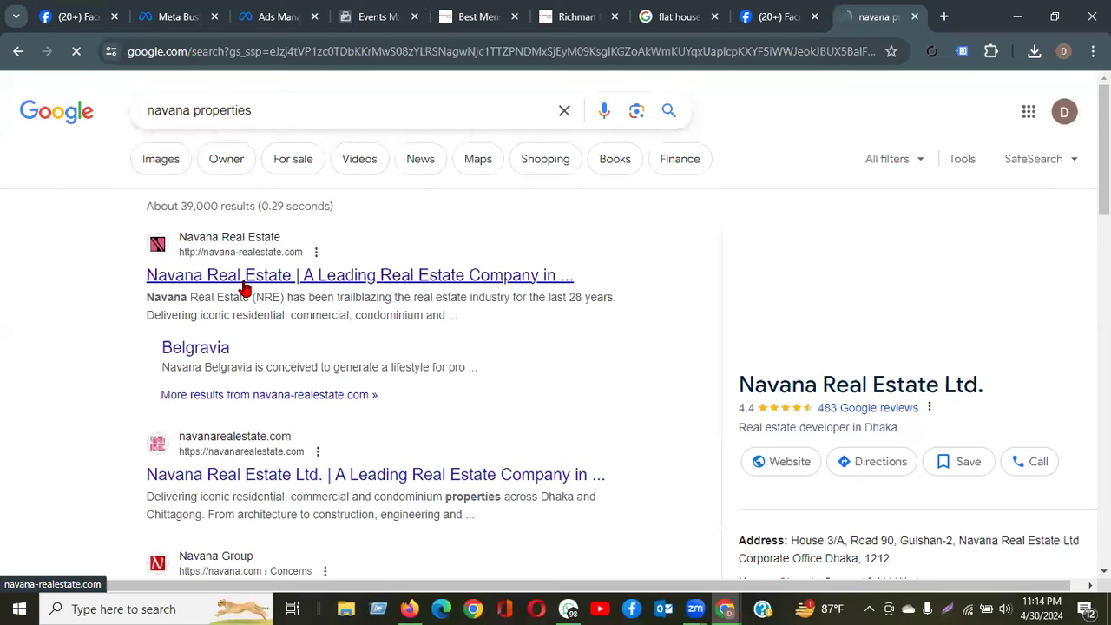
click(246, 276)
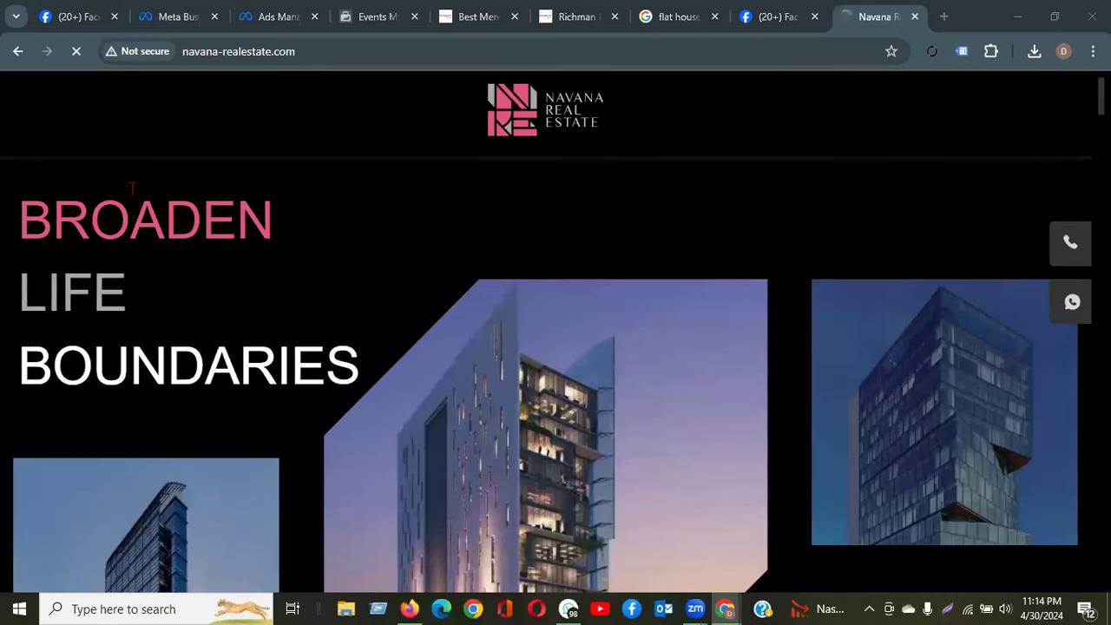
Examine the whole Navana Real Estate homepage, including its footer, for a privacy policy link
scroll(827, 242, down, 10)
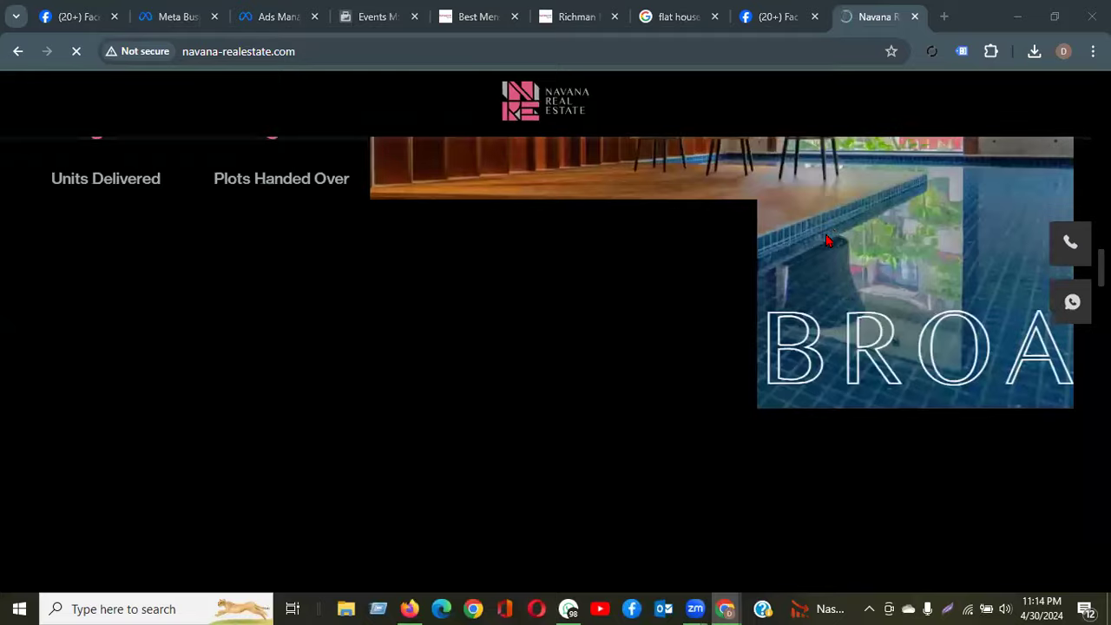
scroll(827, 243, down, 5)
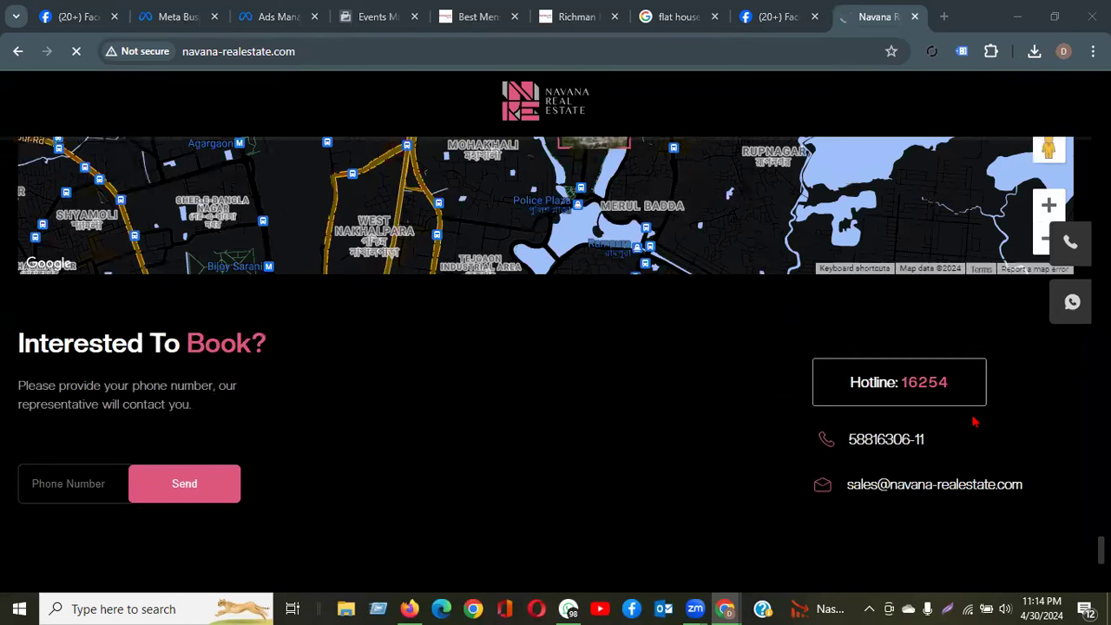
scroll(973, 422, down, 3)
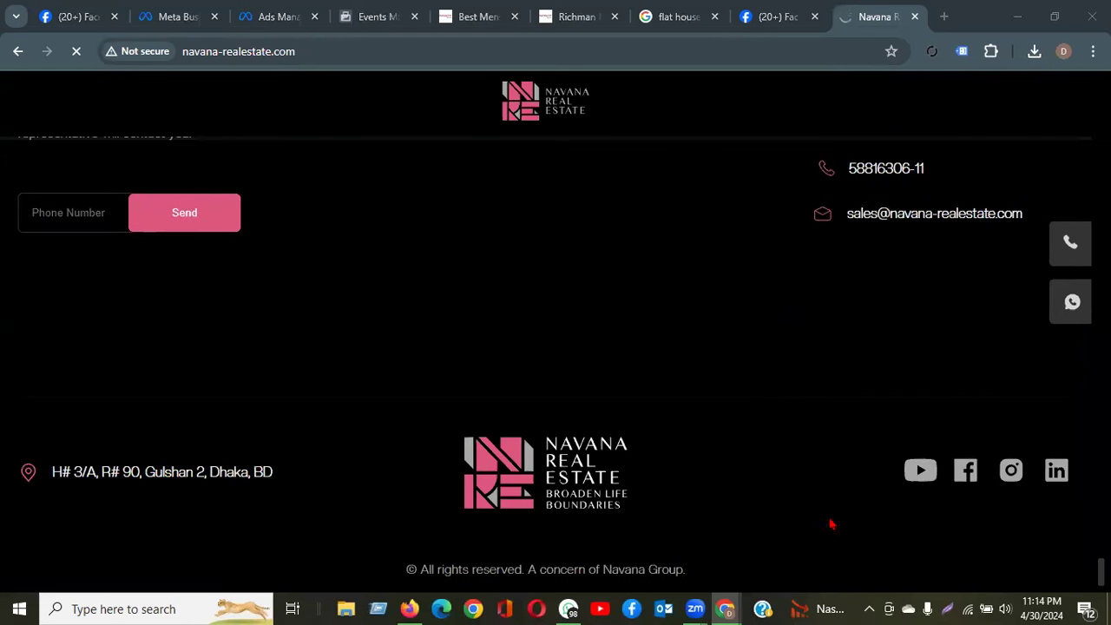
scroll(981, 429, up, 2)
scroll(981, 430, up, 2)
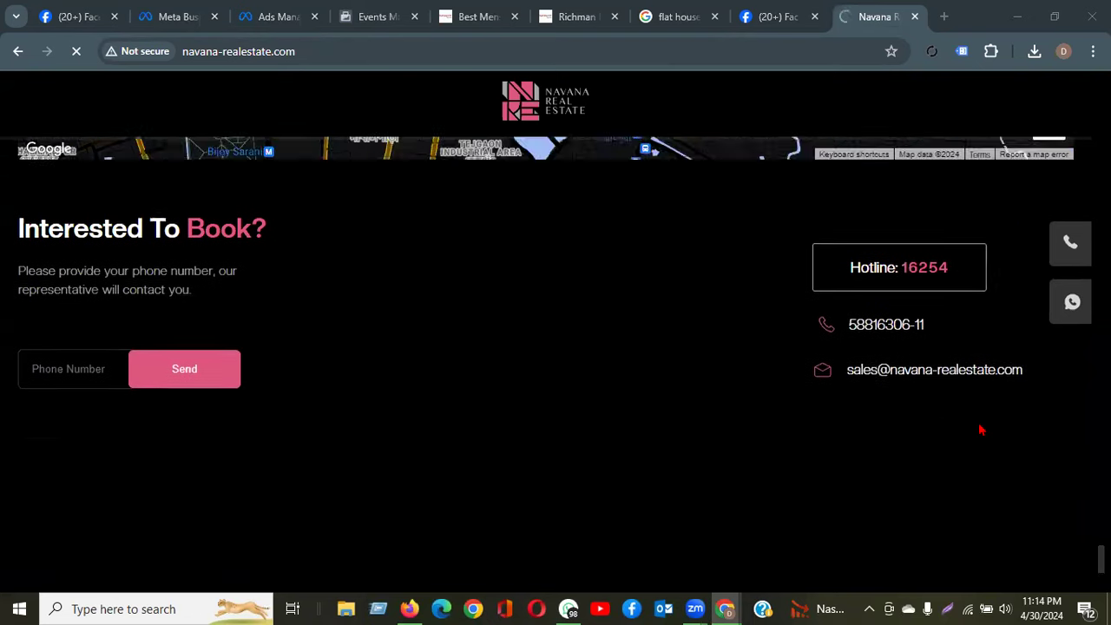
scroll(980, 430, up, 4)
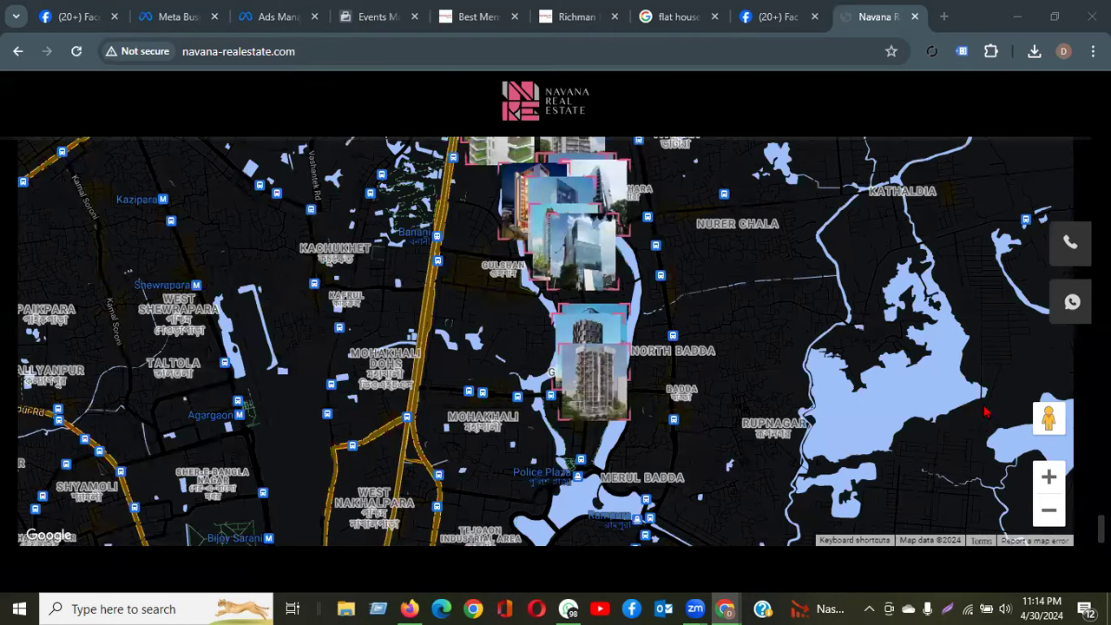
scroll(985, 412, up, 5)
scroll(987, 414, up, 5)
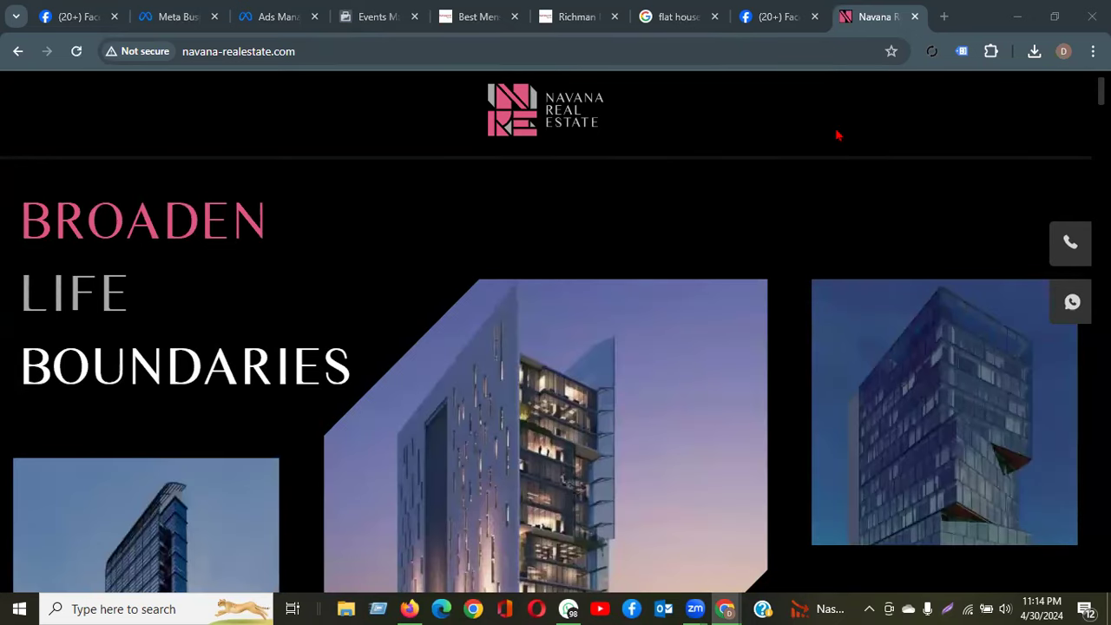
scroll(838, 135, down, 6)
scroll(837, 135, down, 2)
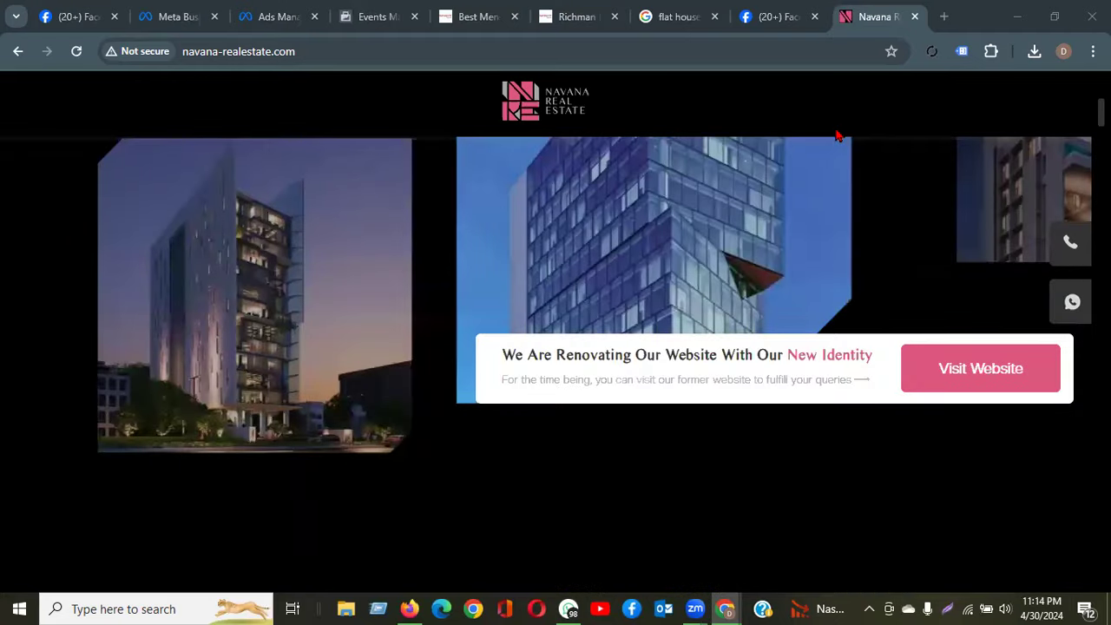
scroll(837, 134, down, 3)
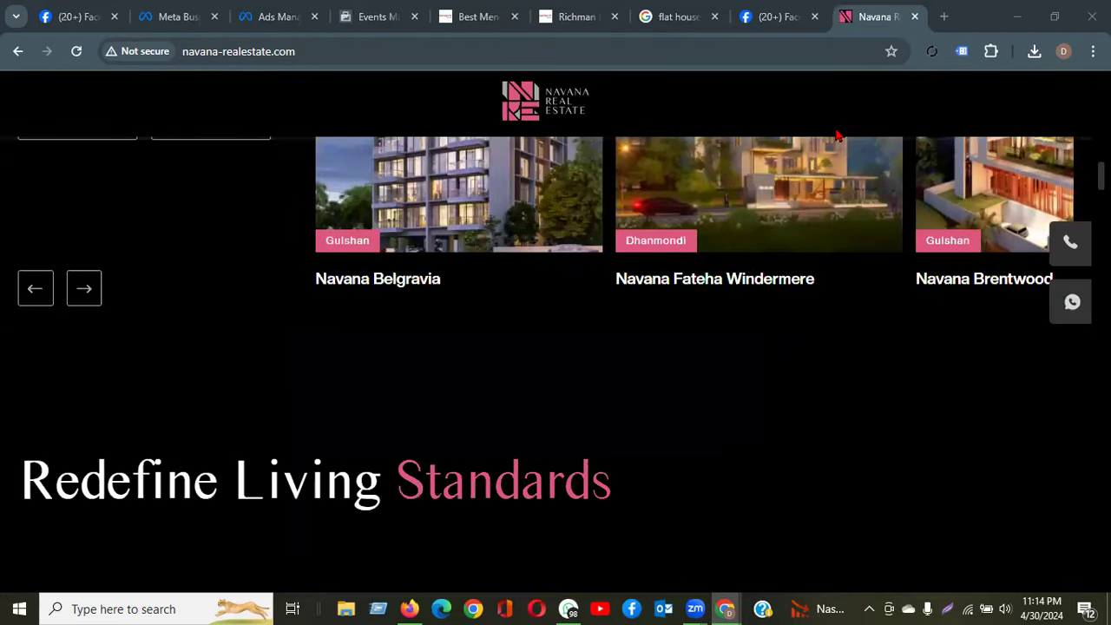
scroll(837, 135, down, 15)
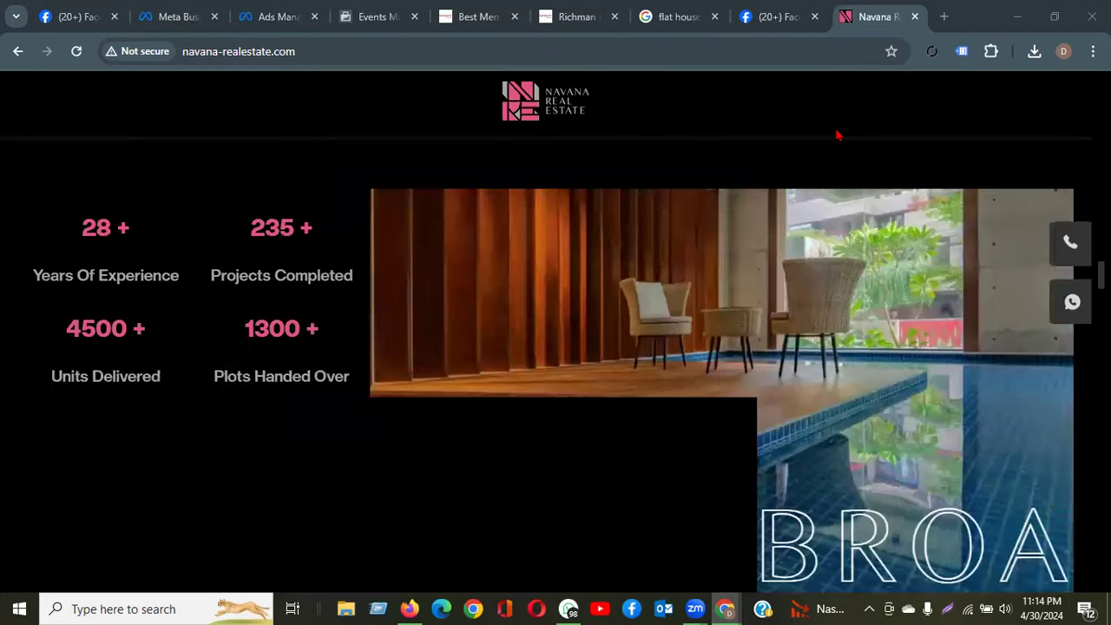
scroll(838, 134, down, 4)
scroll(838, 135, down, 6)
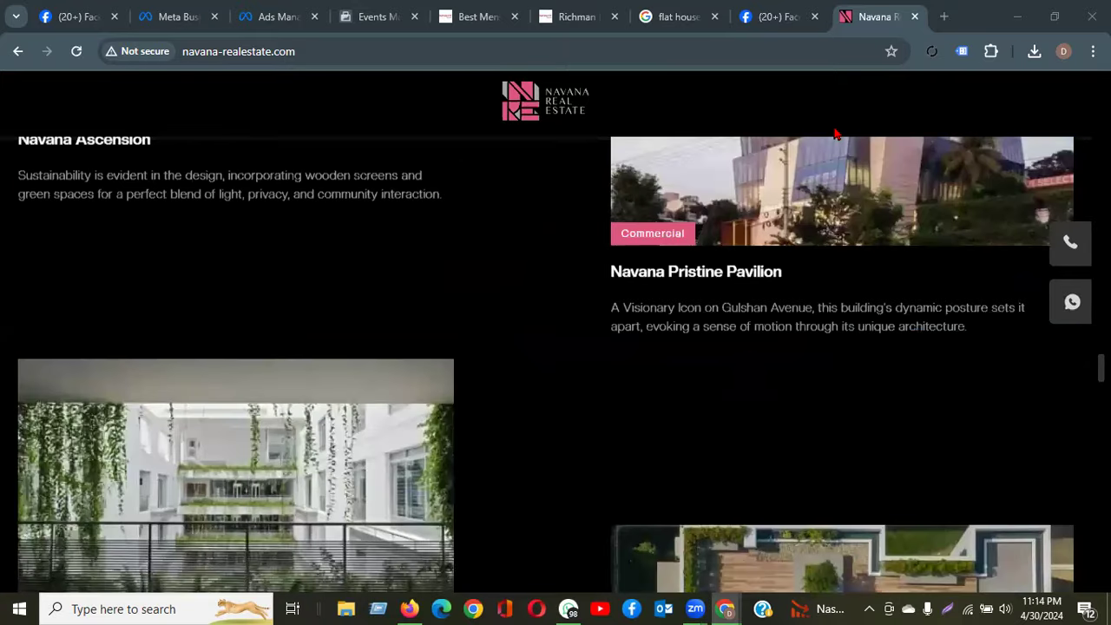
scroll(836, 134, down, 6)
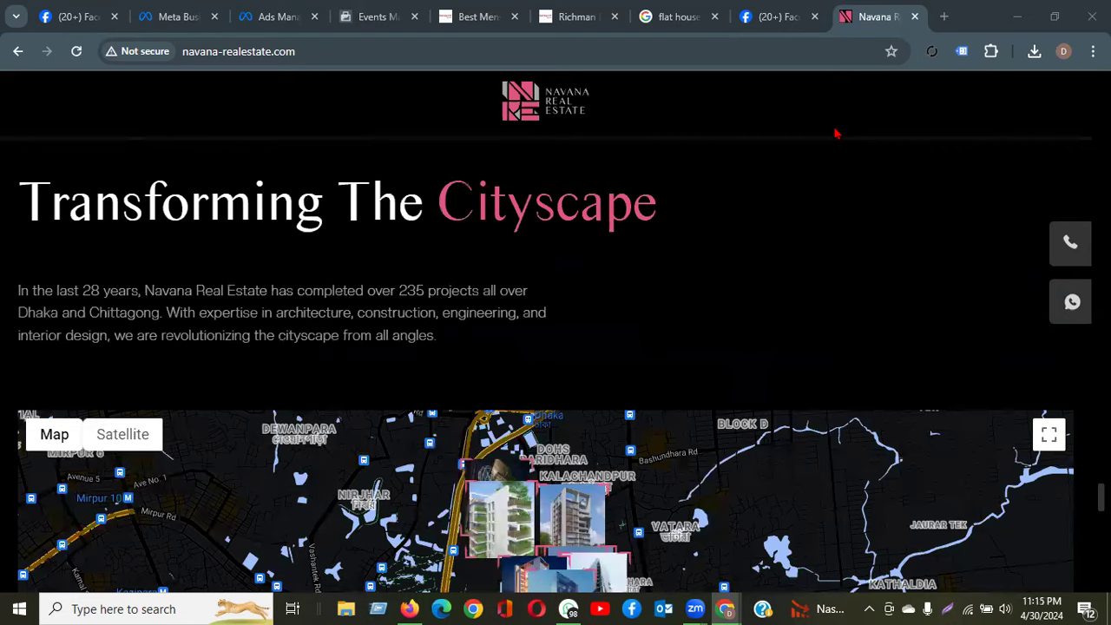
scroll(836, 134, down, 10)
scroll(835, 133, down, 1)
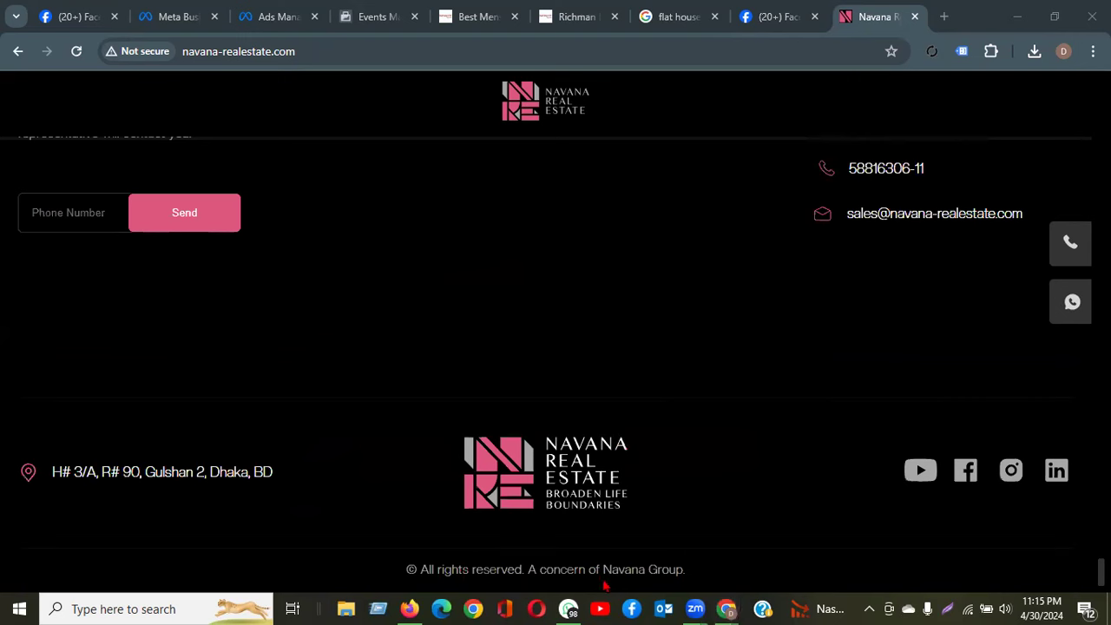
Search Google for "shell" and refine the search to "shell tech"
click(388, 53)
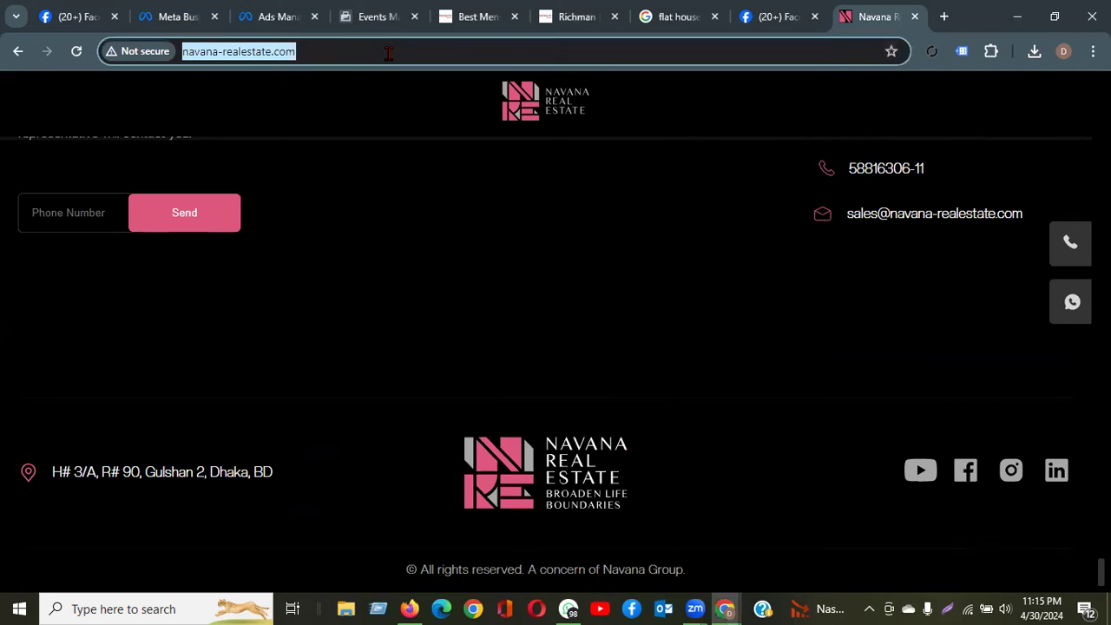
text(she)
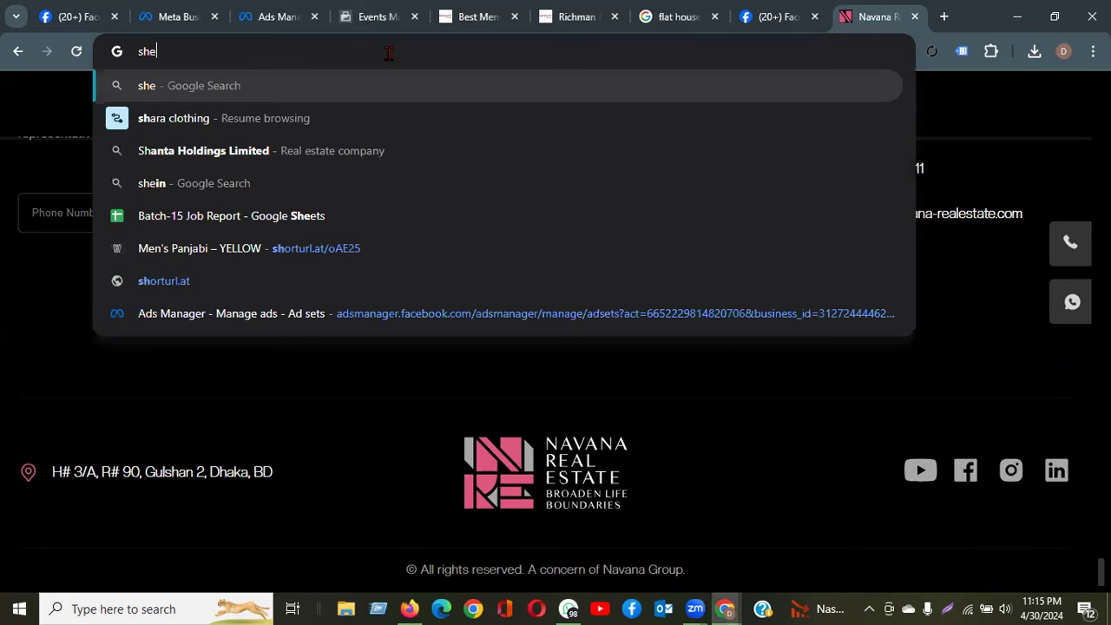
text(ll)
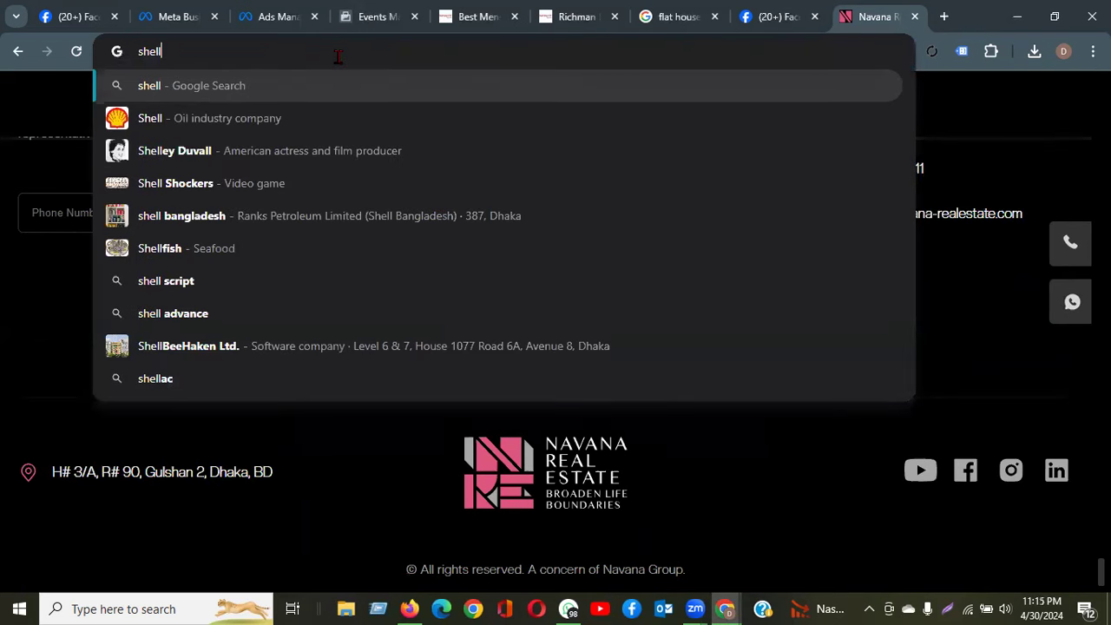
click(174, 126)
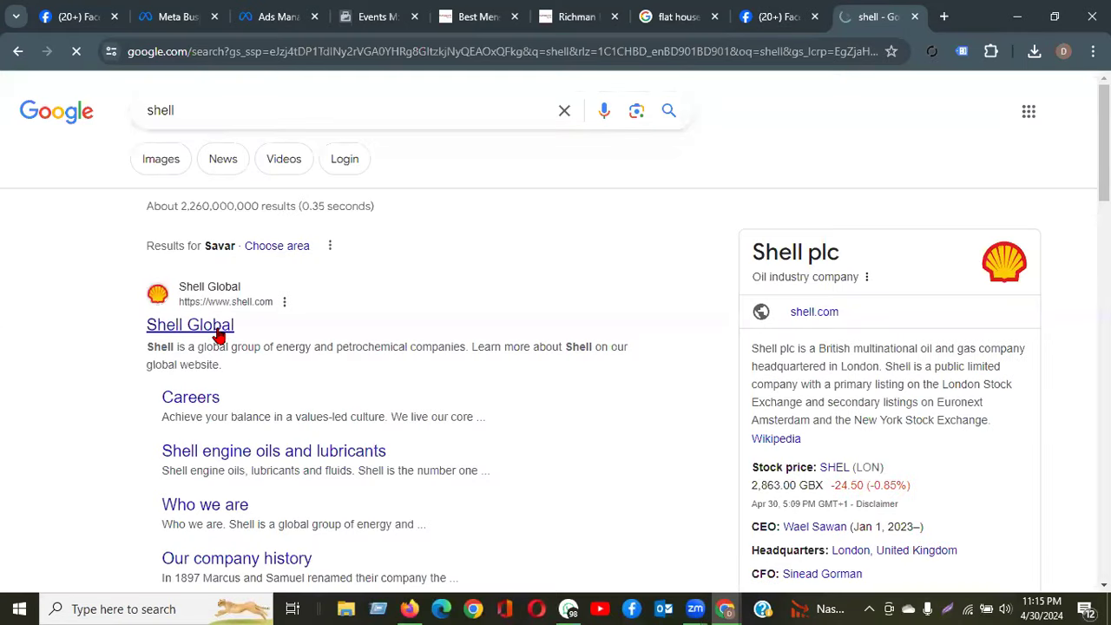
click(220, 116)
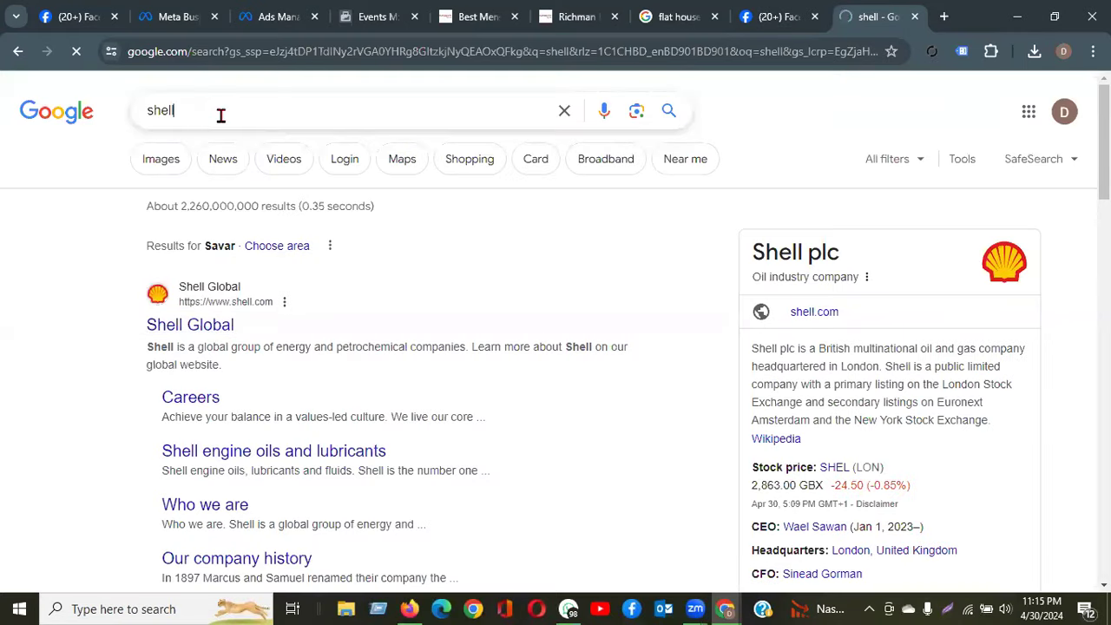
text(tech)
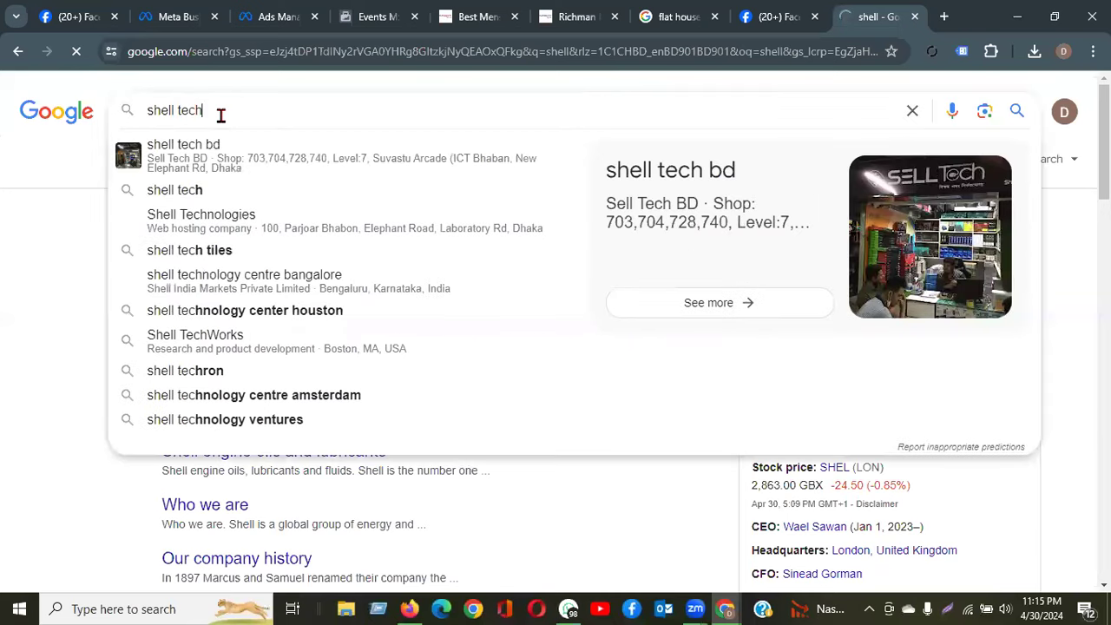
key(Return)
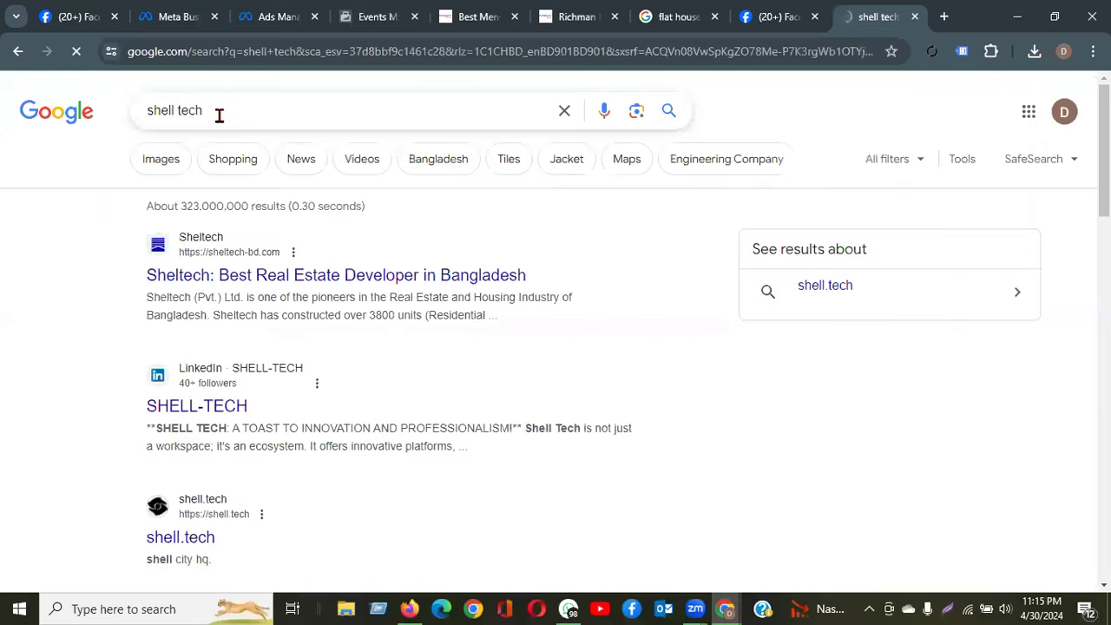
Open the Sheltech real estate website from the results and go to its Privacy Policy page
click(177, 239)
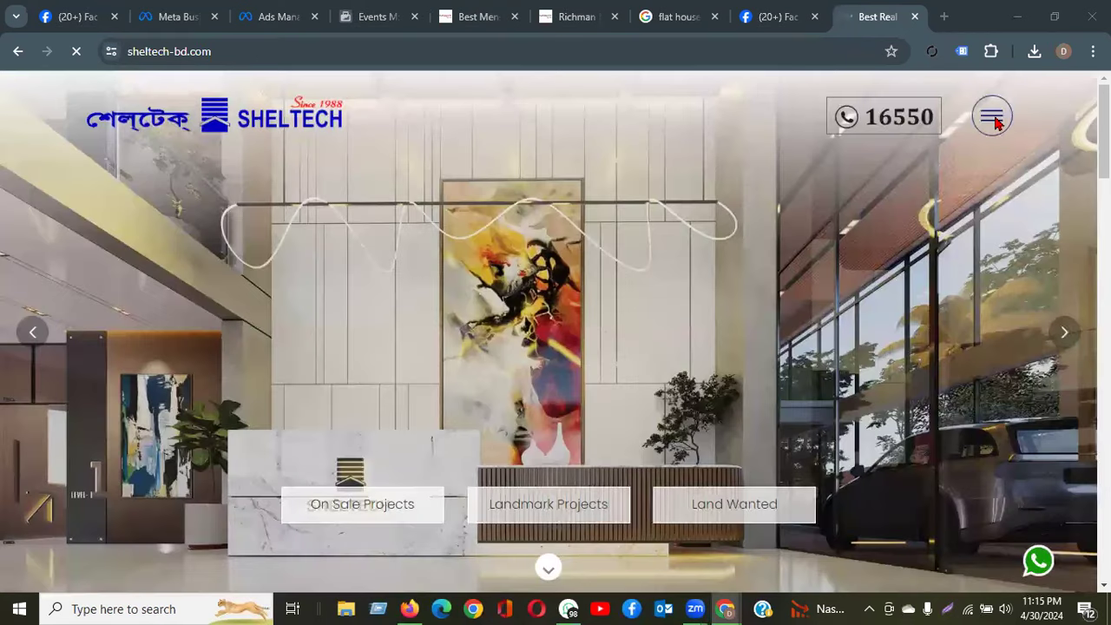
click(994, 119)
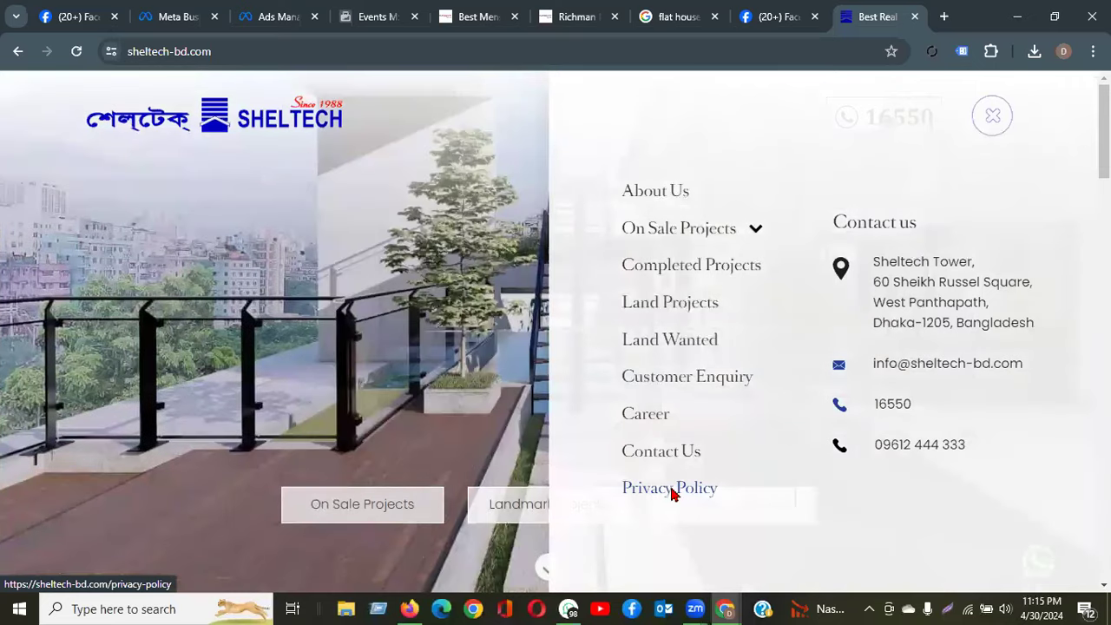
click(672, 491)
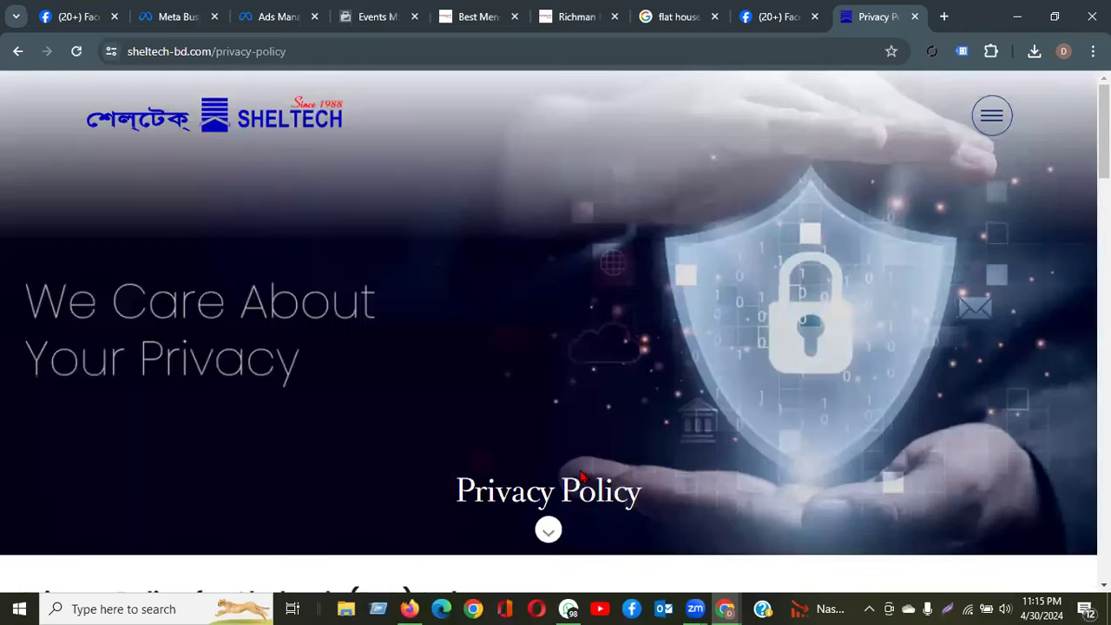
scroll(457, 320, down, 3)
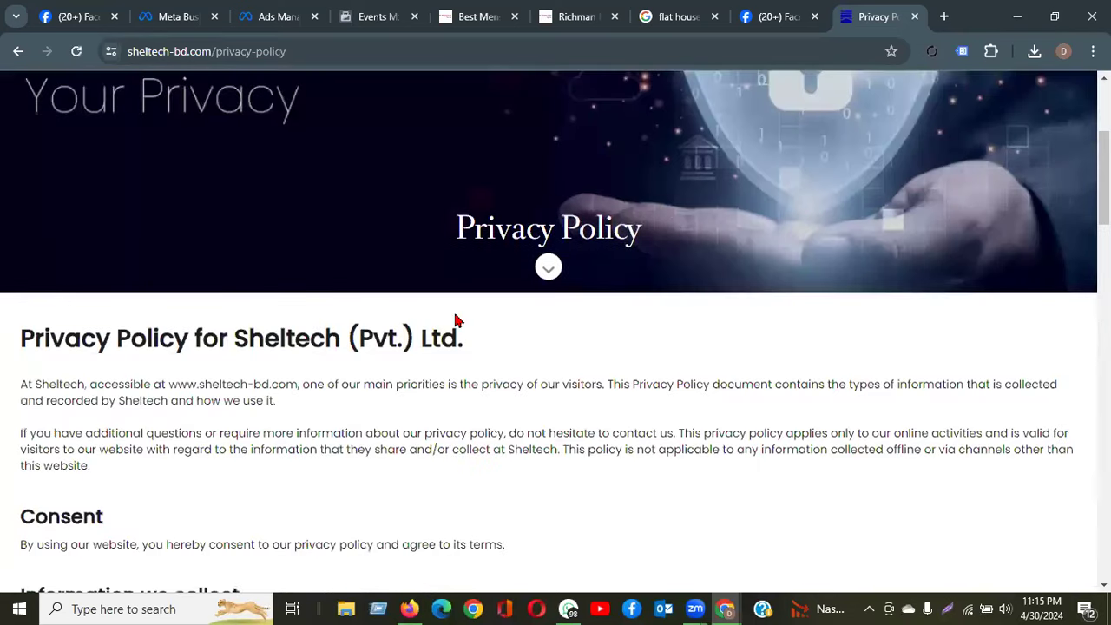
Copy the address of Sheltech's privacy policy page and paste it as the privacy policy link in the Ads Manager instant form
scroll(233, 434, down, 5)
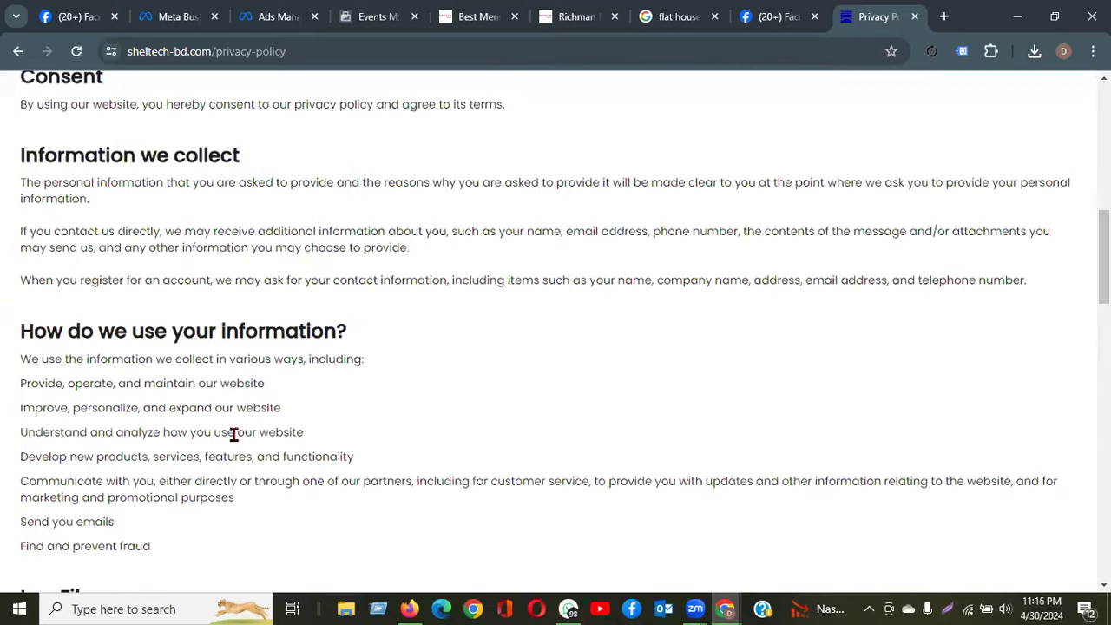
click(274, 50)
key(ctrl+c)
right_click(266, 51)
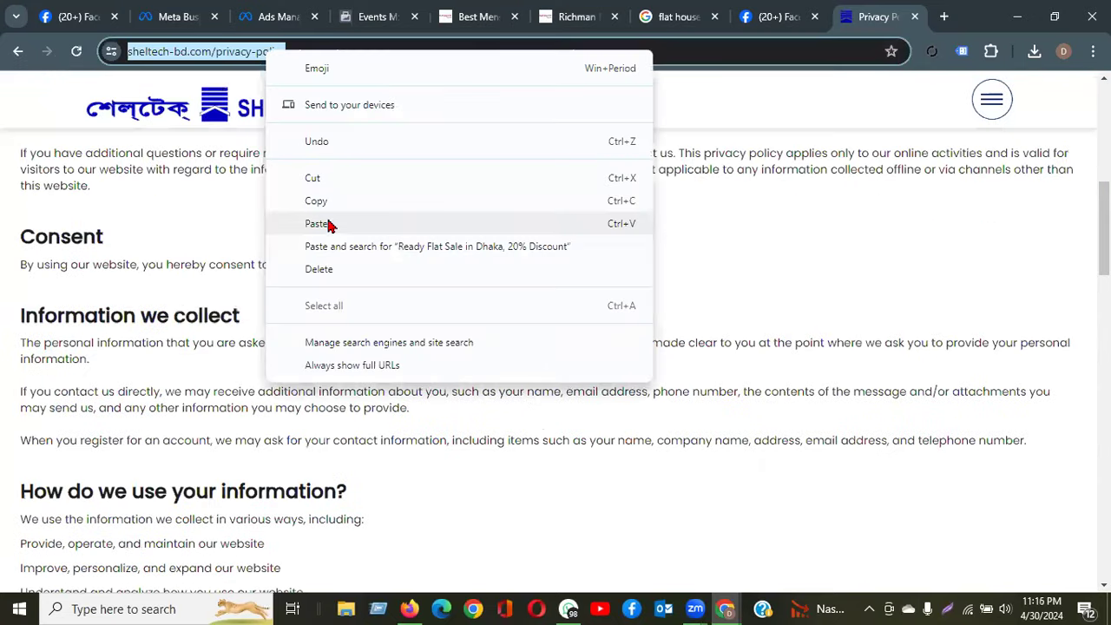
click(330, 207)
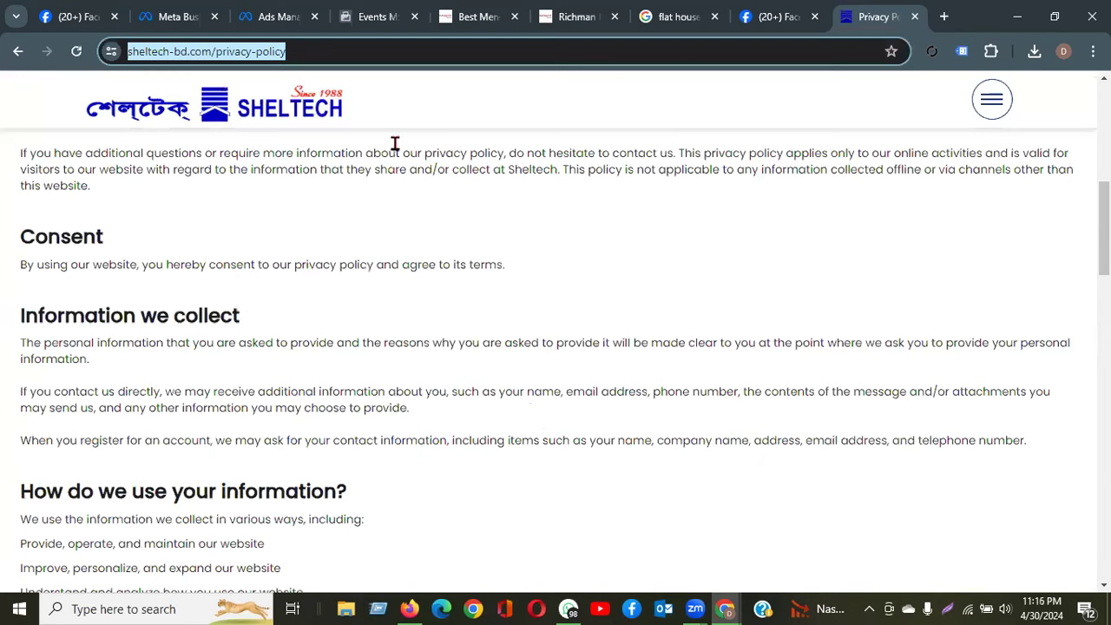
click(268, 19)
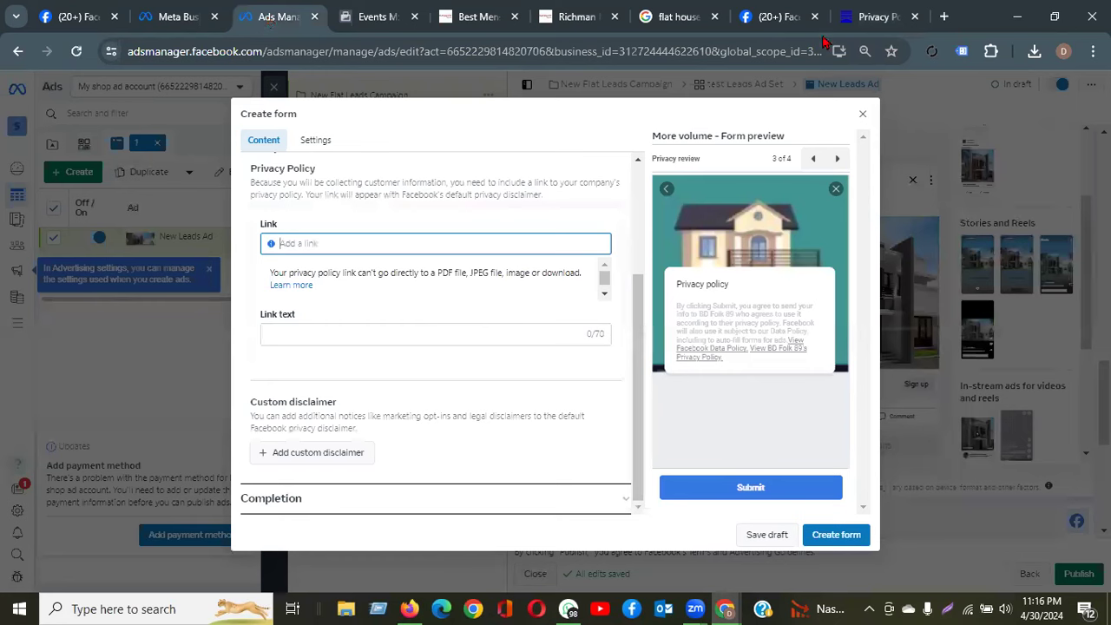
key(ctrl+v)
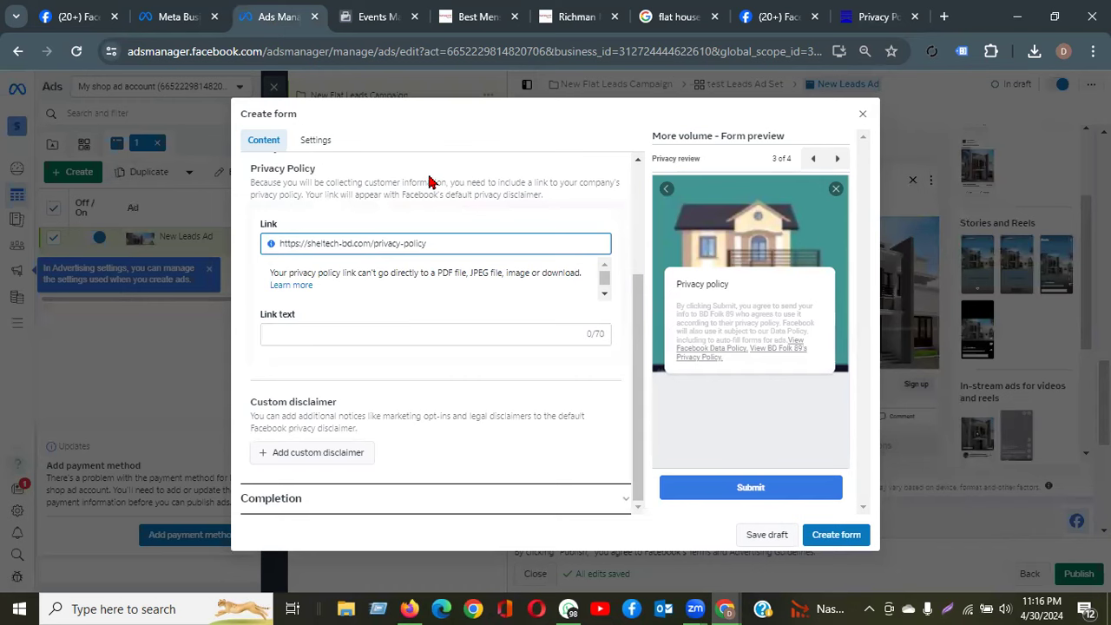
Enter "Privacy Policy" as the link text for the form's privacy policy
click(301, 340)
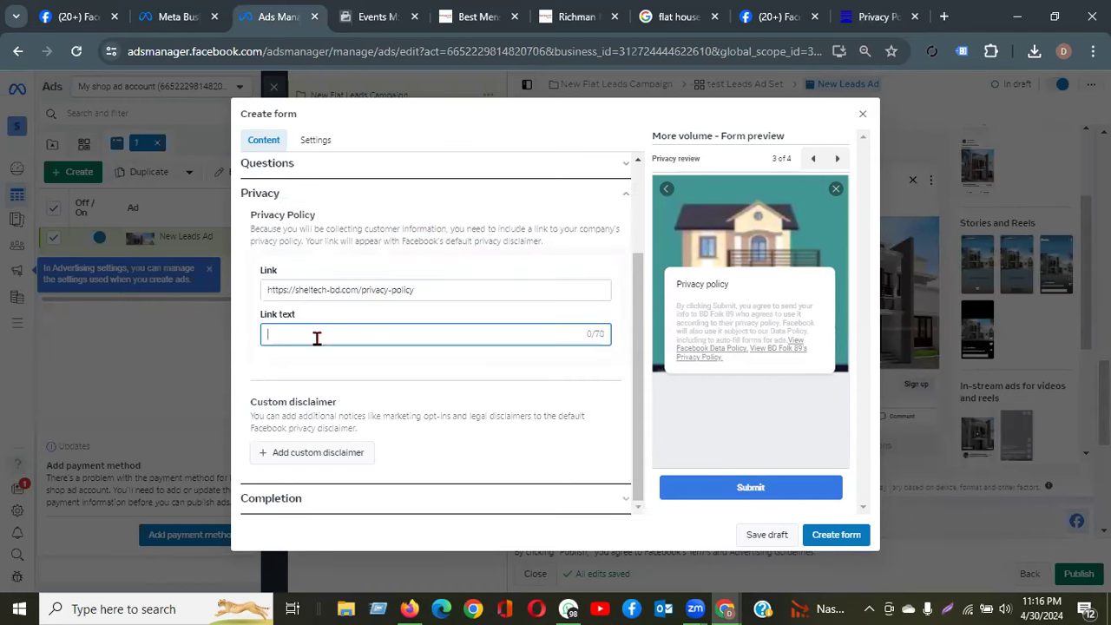
text(Privecy)
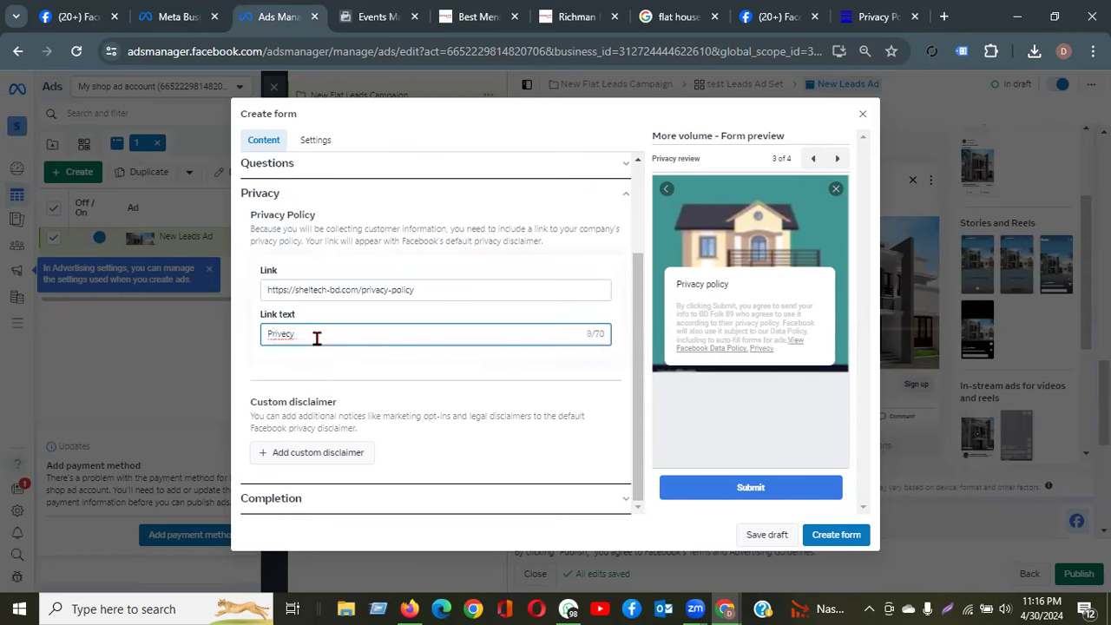
click(283, 334)
key(BackSpace)
text(a)
click(423, 332)
text(Policy)
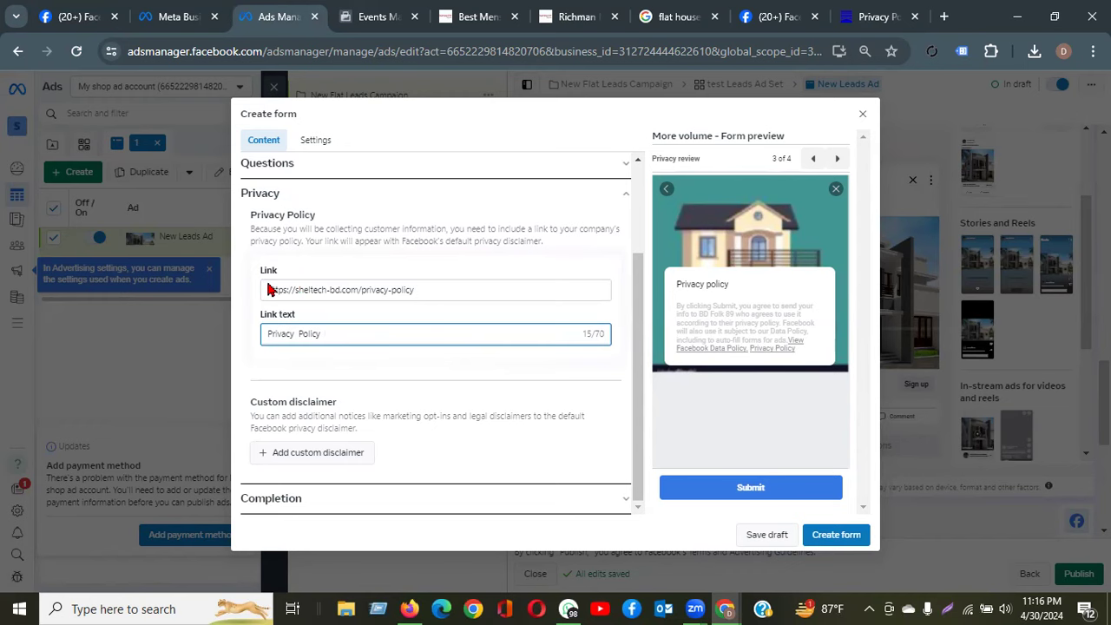
Search for a privacy policy generator in a new browser tab and open privacypolicygenerator.info
click(945, 16)
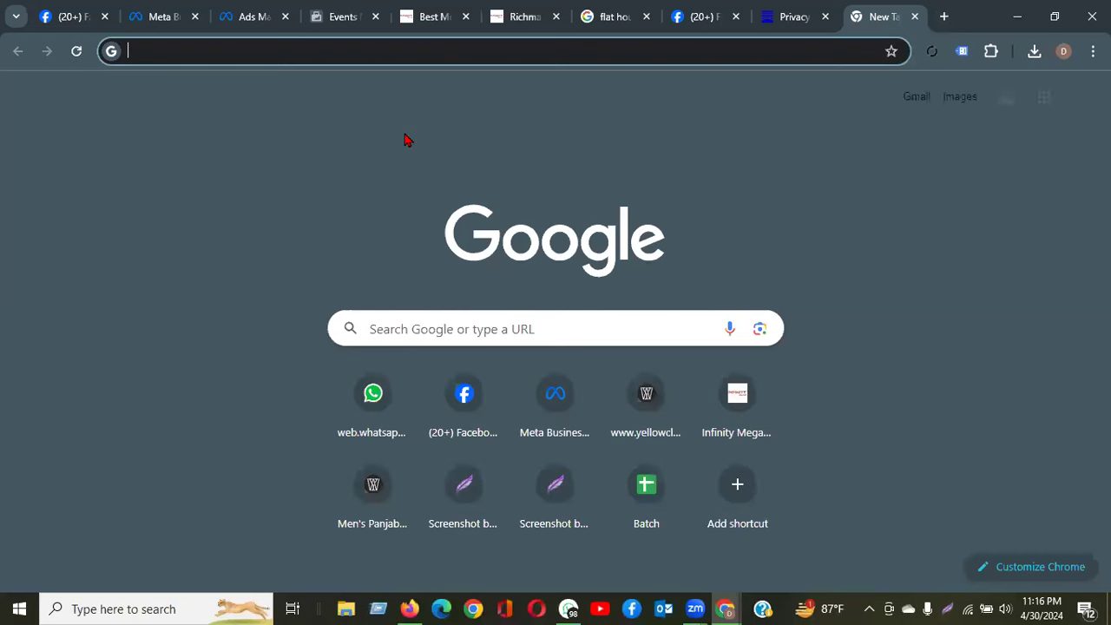
text(pri)
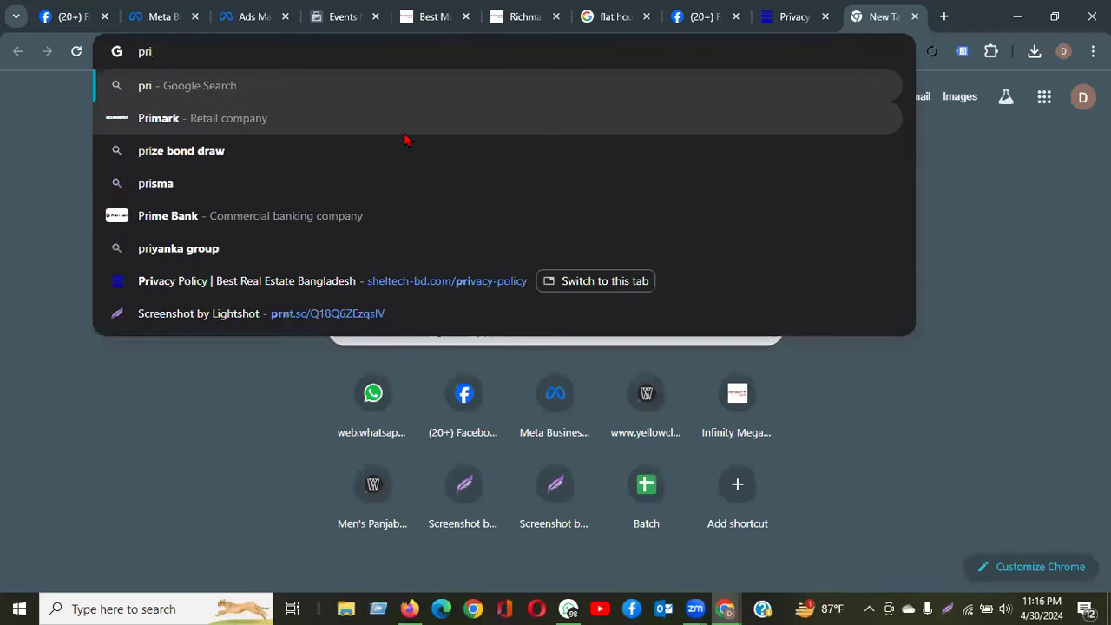
text(v)
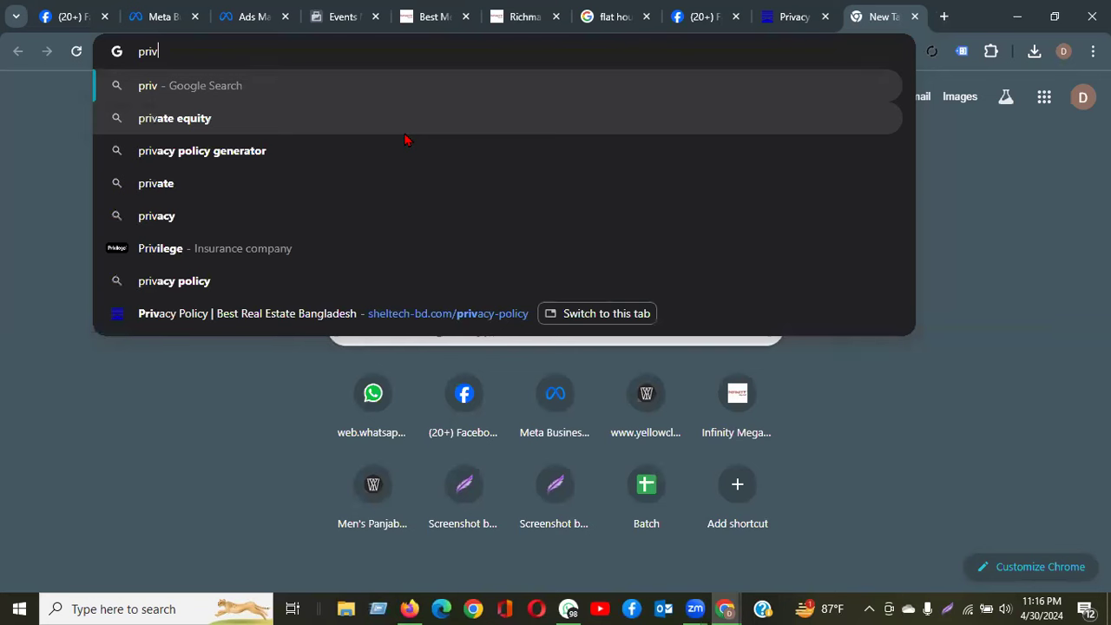
text(acy policy)
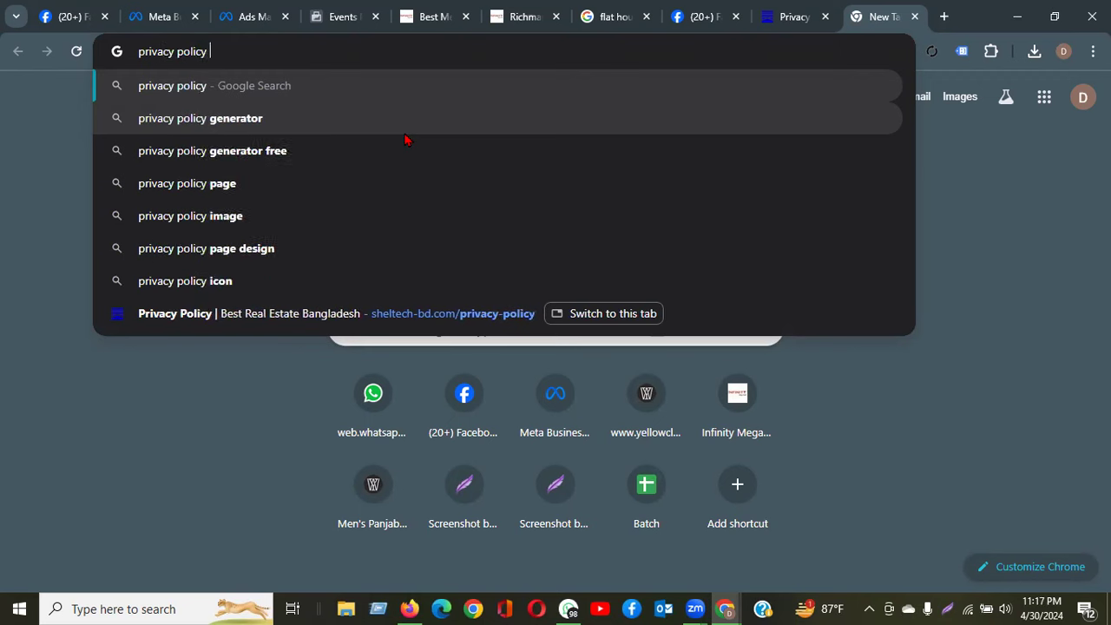
click(404, 133)
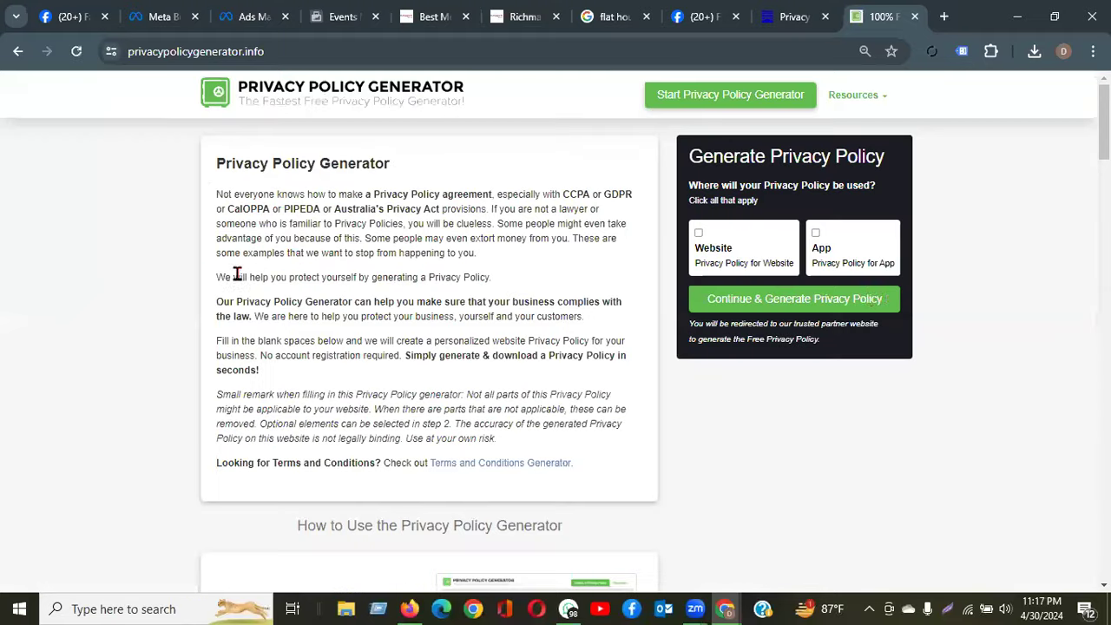
Start a privacy policy for a website in the generator and review the wizard's URL, name, entity type, country and state fields
click(699, 234)
click(762, 309)
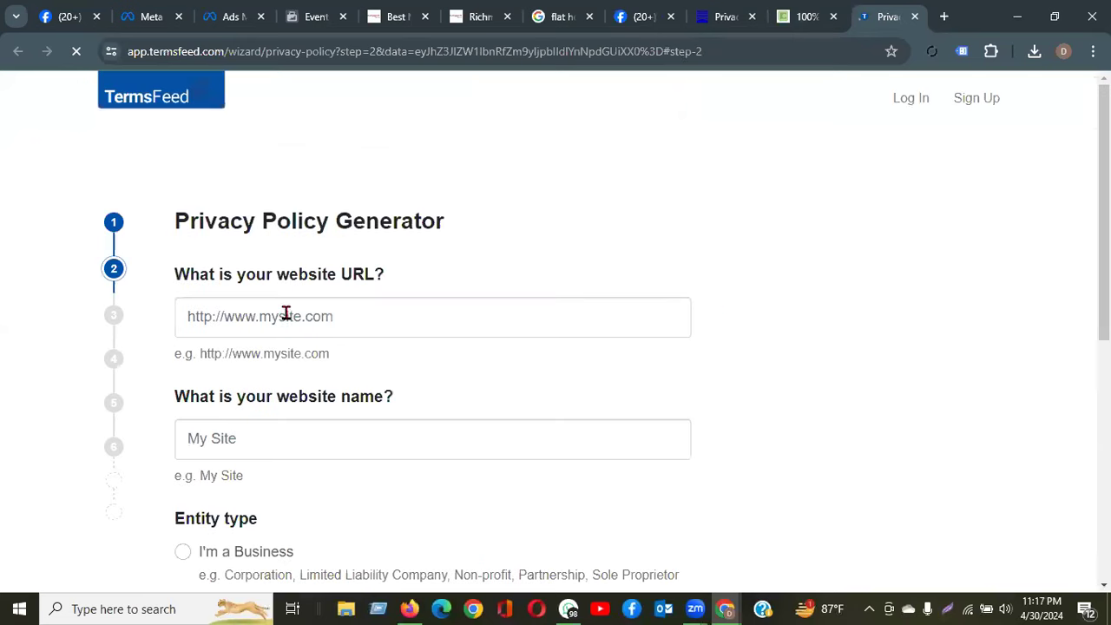
click(341, 316)
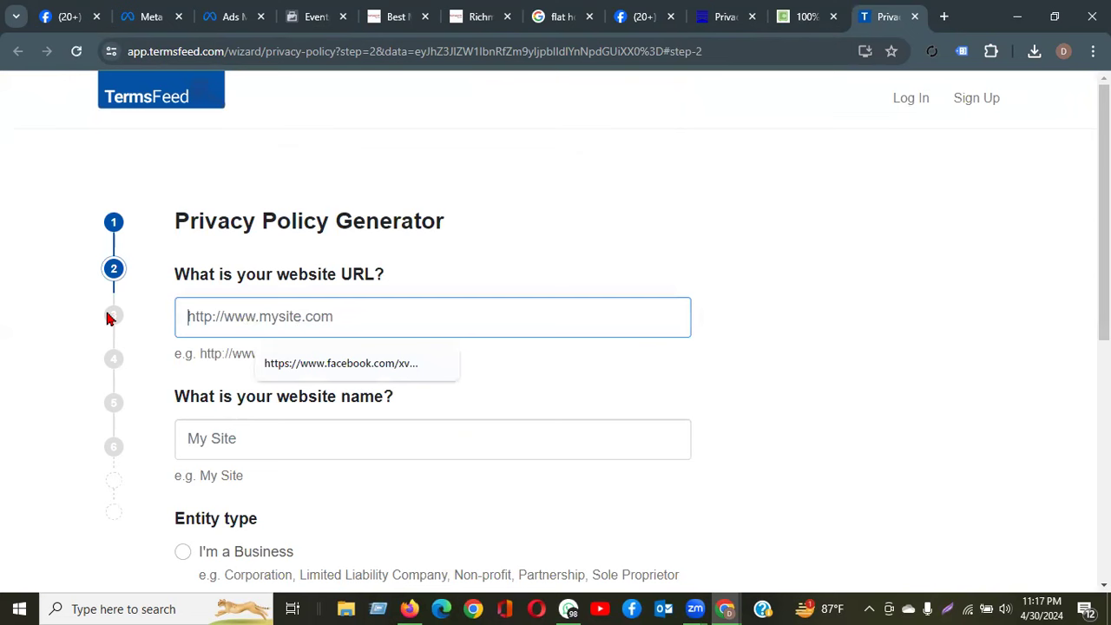
click(273, 432)
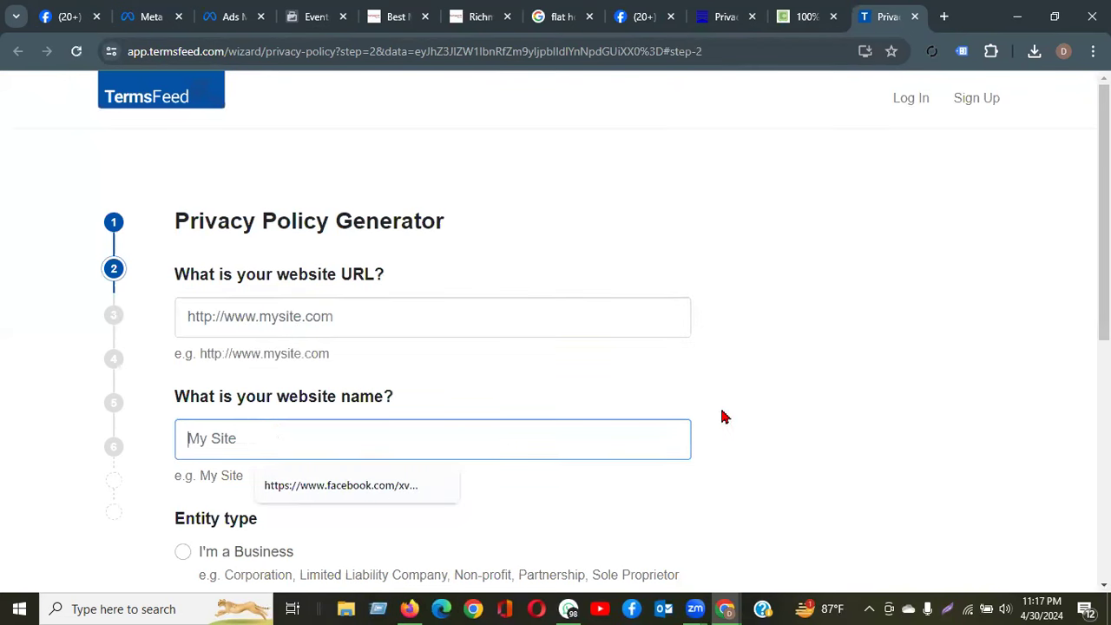
scroll(846, 412, down, 2)
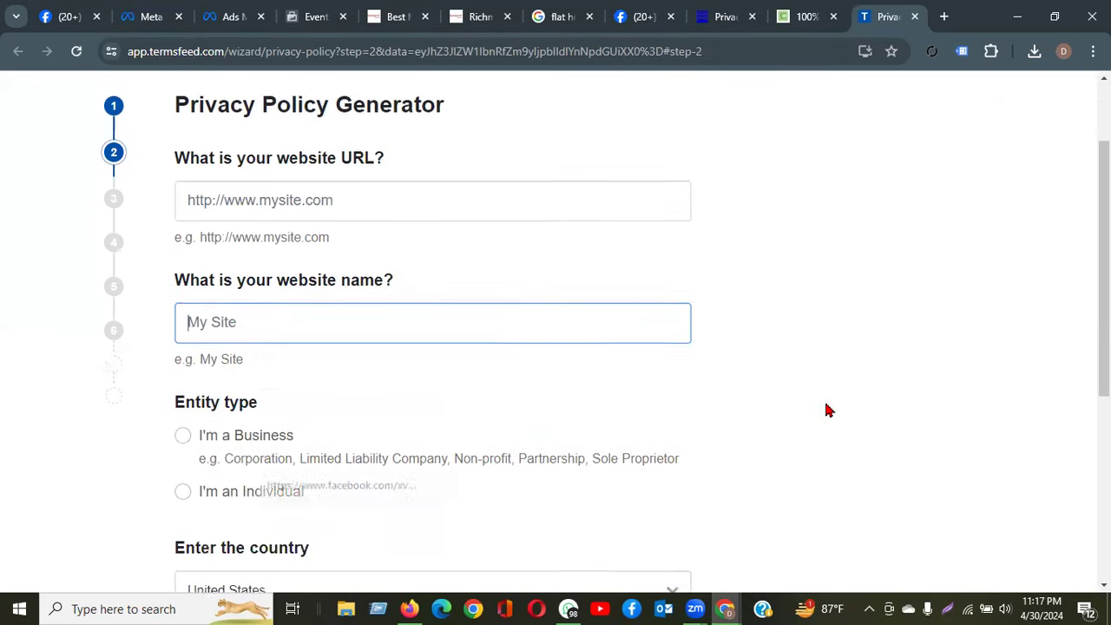
scroll(255, 447, down, 2)
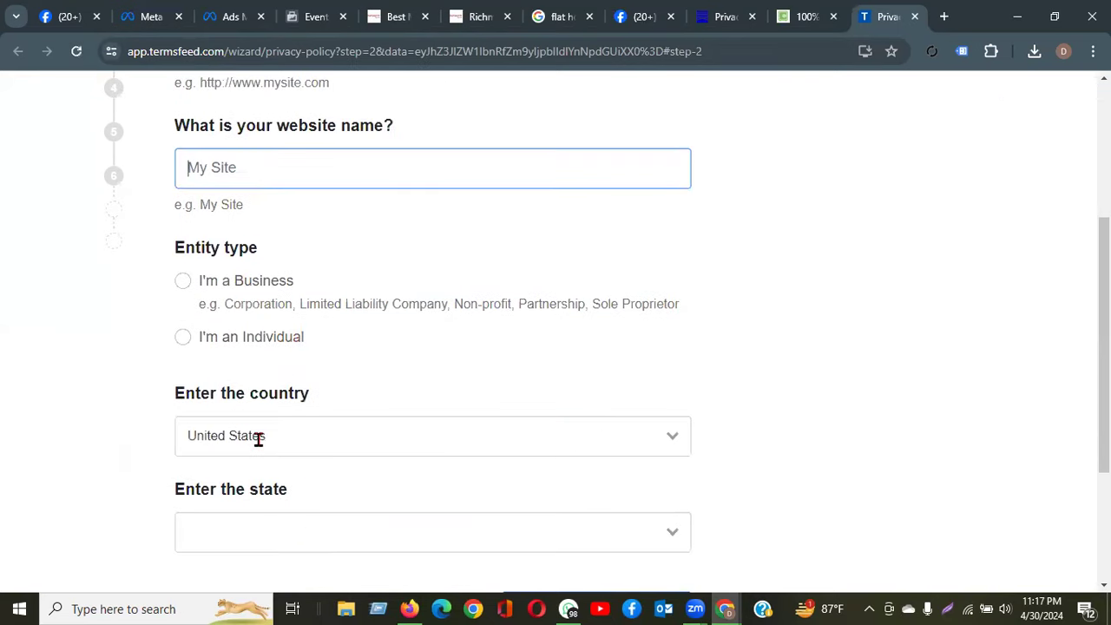
scroll(375, 443, down, 2)
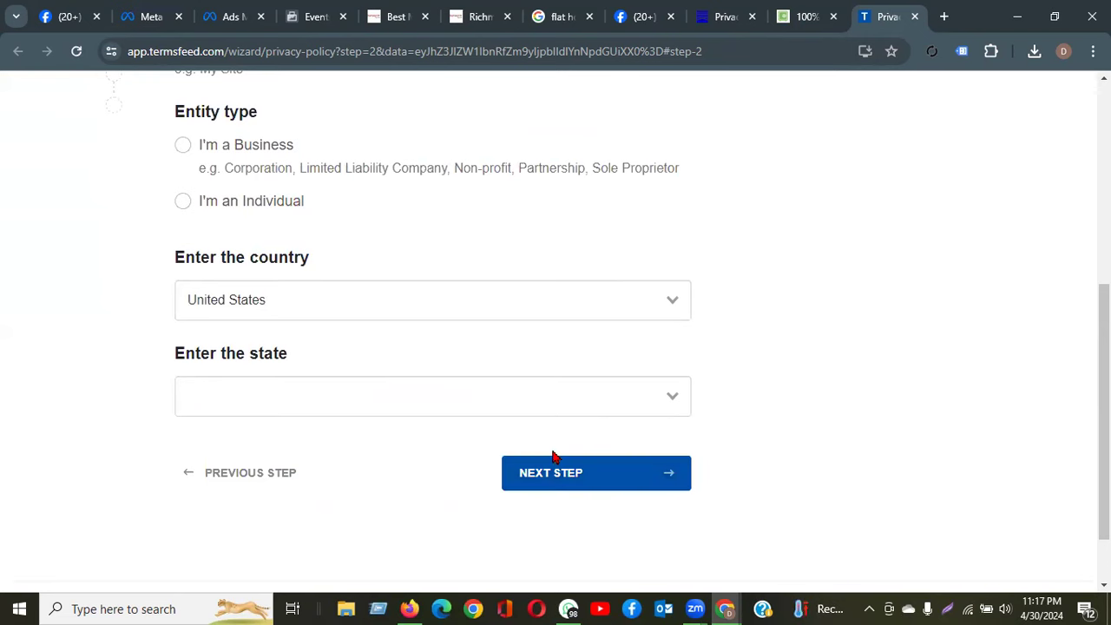
scroll(784, 349, up, 3)
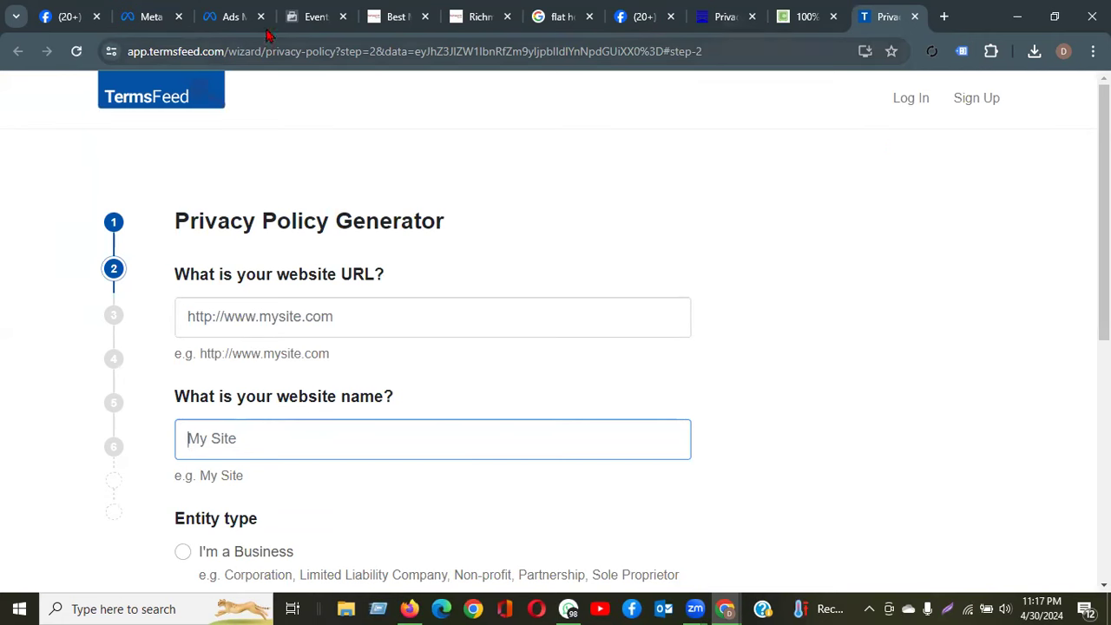
Return to the instant form in Ads Manager and review its privacy policy link and custom disclaimer section
click(301, 26)
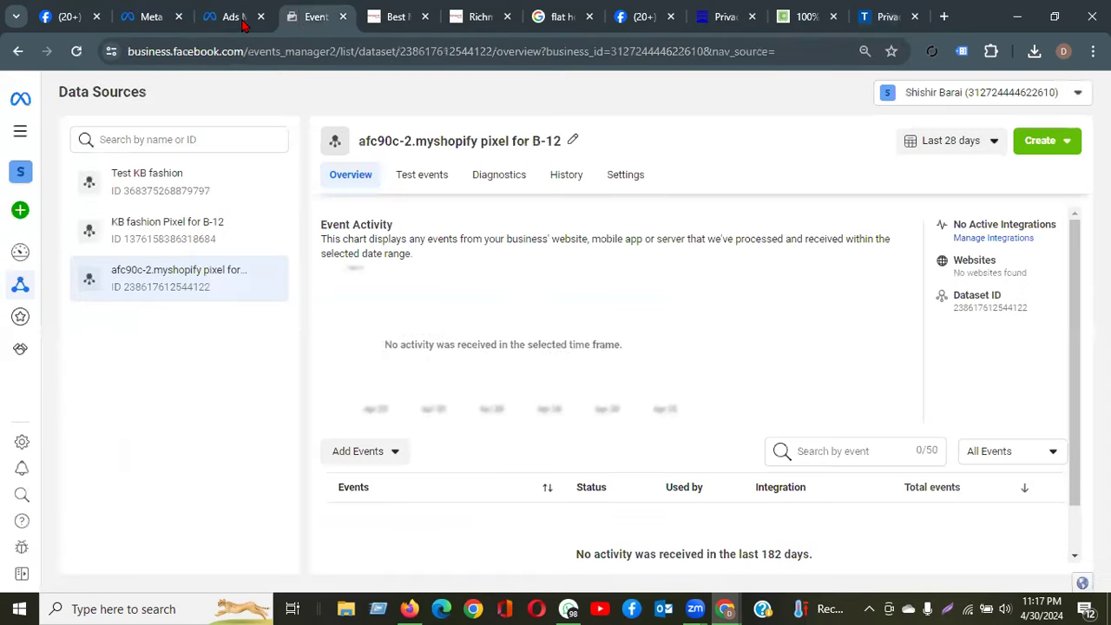
click(241, 24)
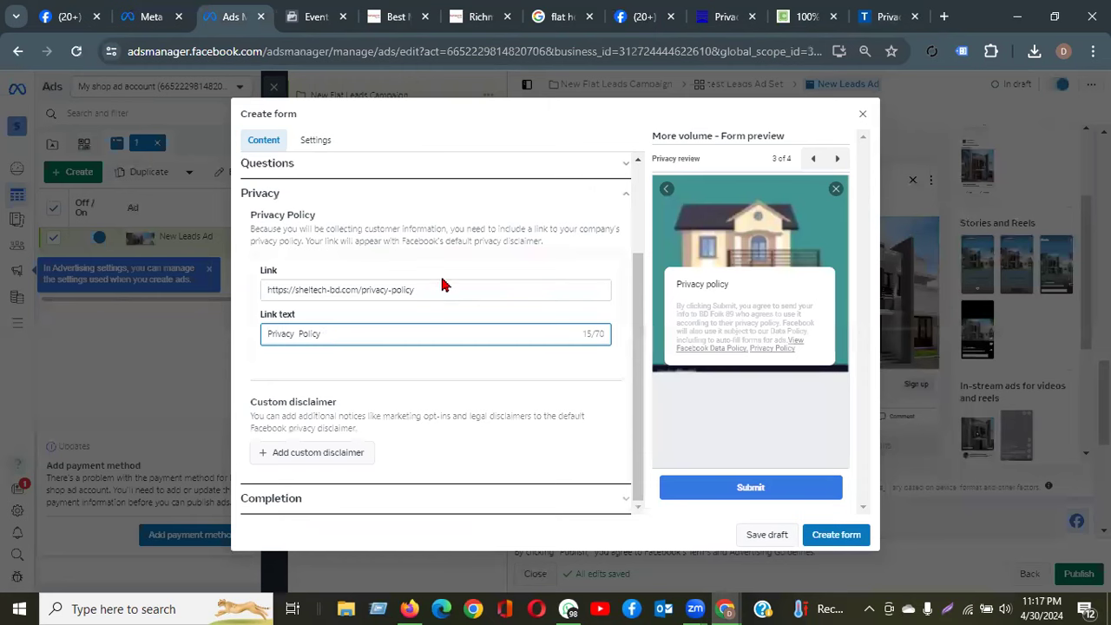
drag(446, 289, 231, 308)
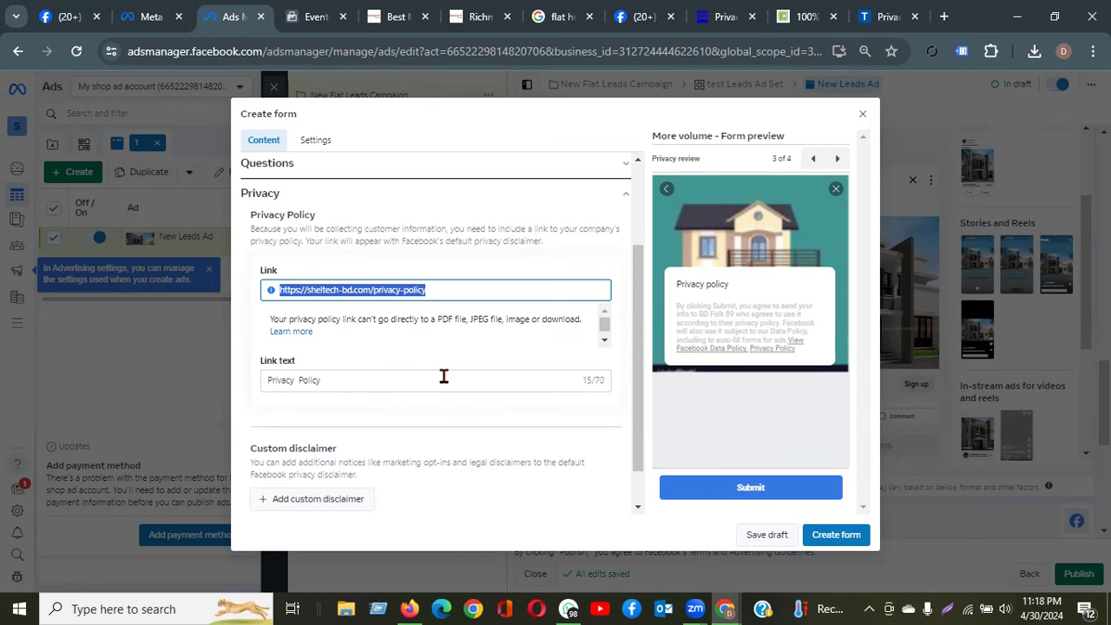
scroll(443, 375, down, 1)
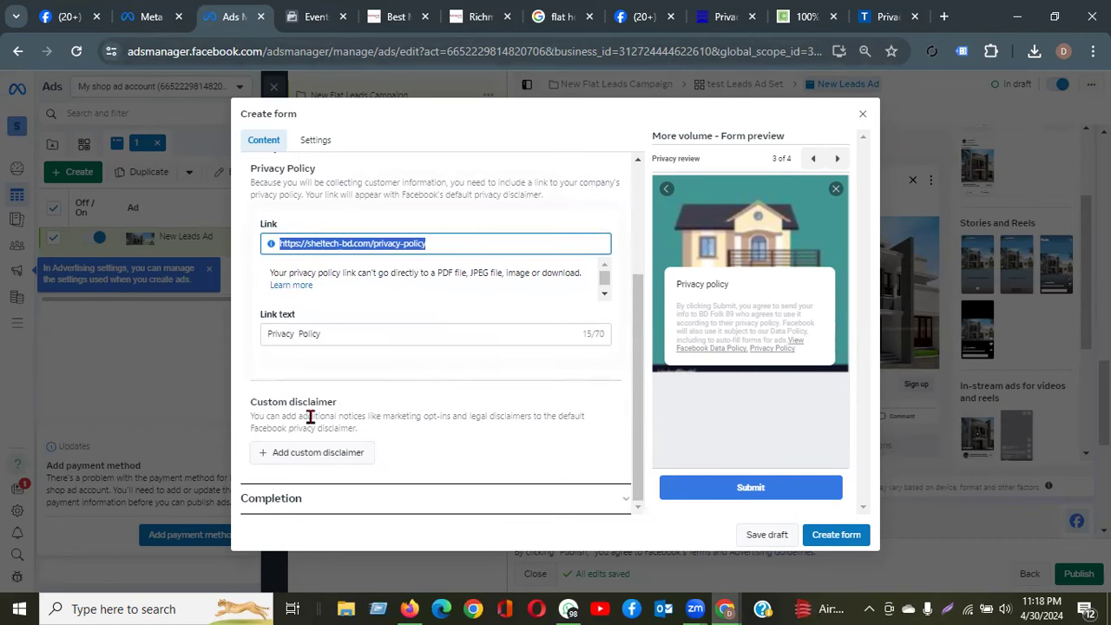
drag(250, 404, 361, 410)
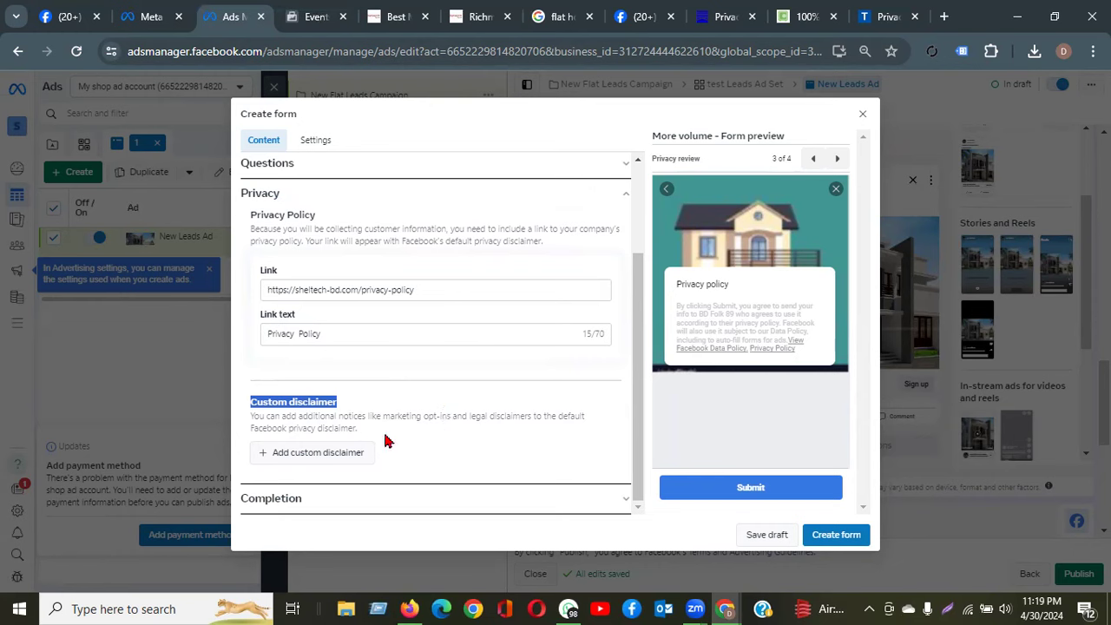
Open the form's Completion section and review the message headline, description, call-to-action button and call-to-action text
click(287, 505)
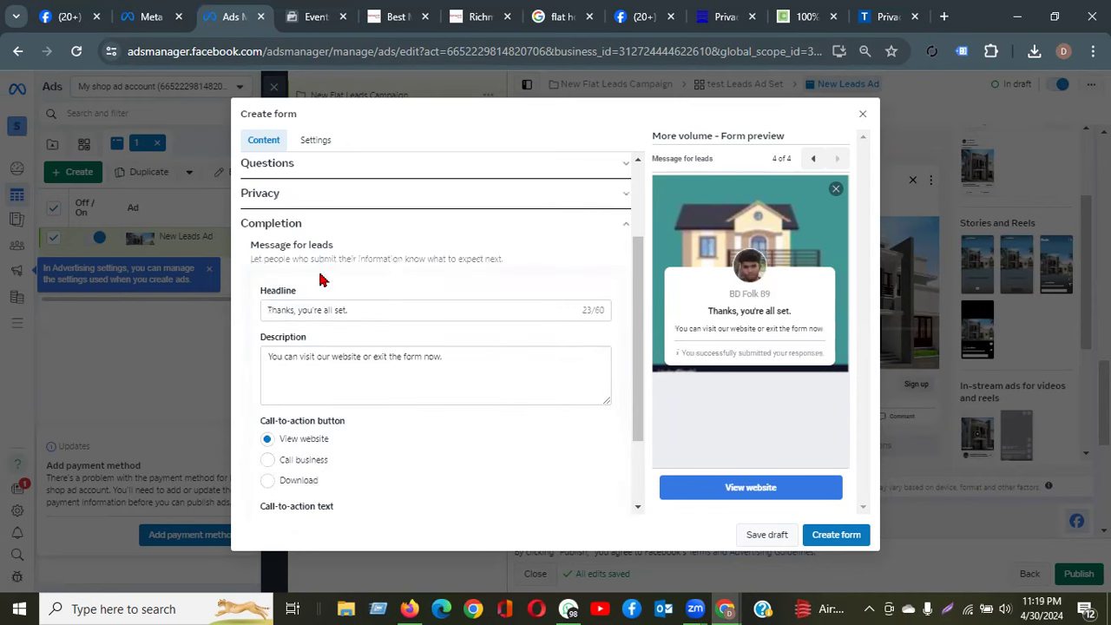
click(369, 306)
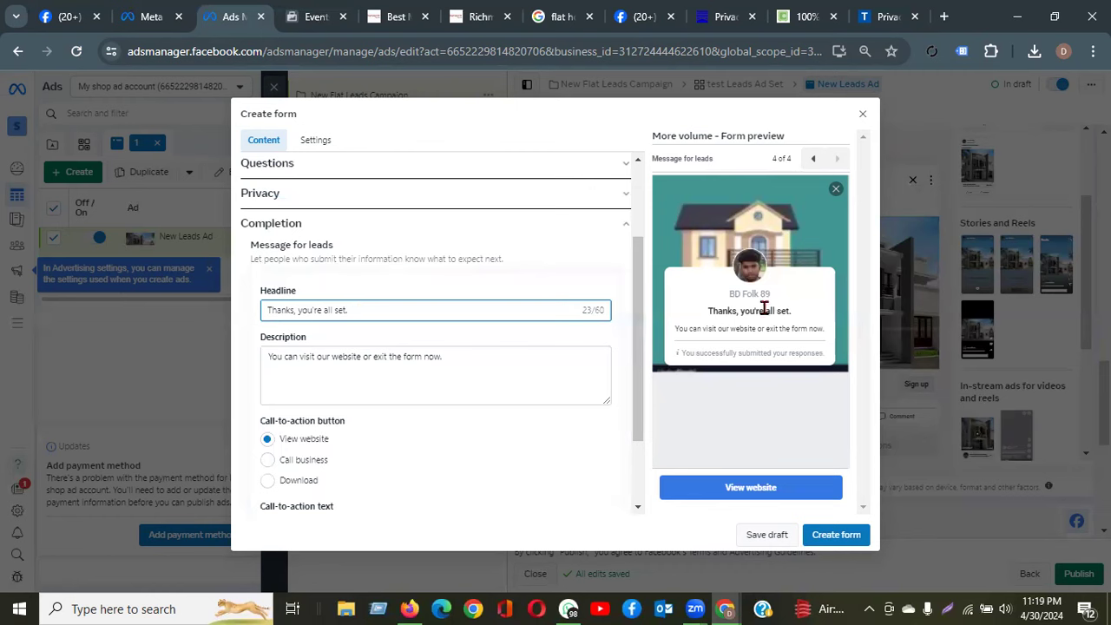
drag(384, 310, 262, 309)
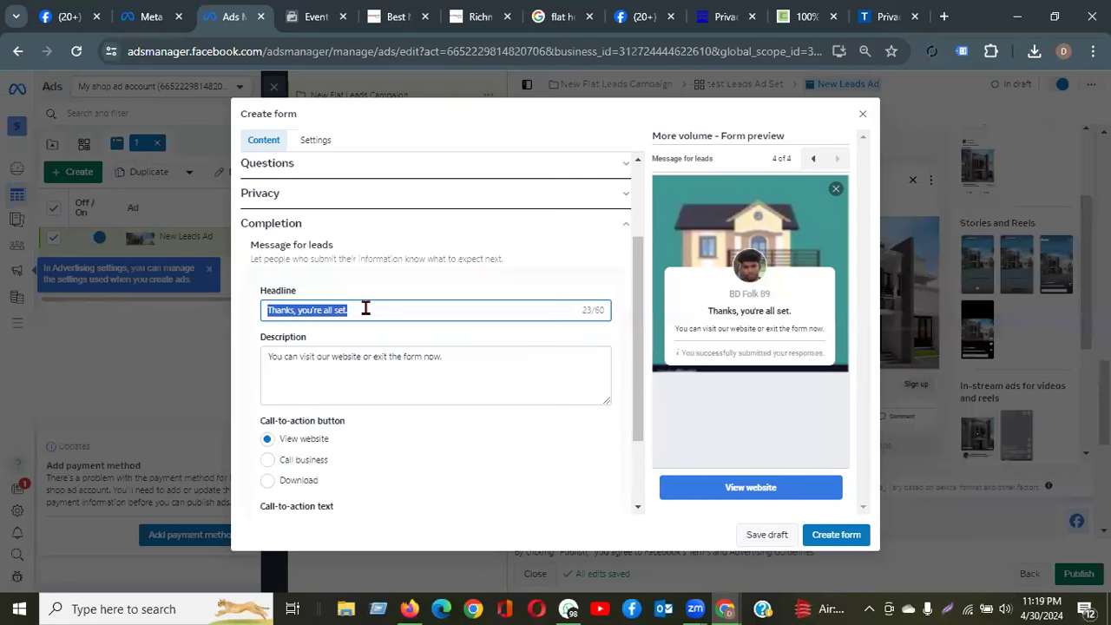
click(295, 361)
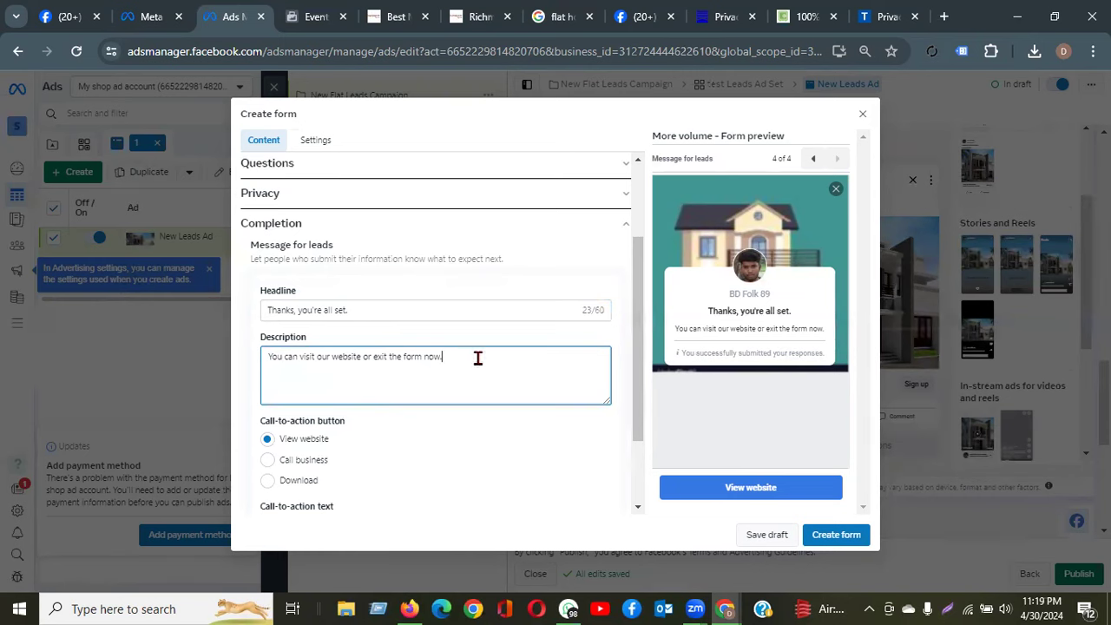
key(ctrl+a)
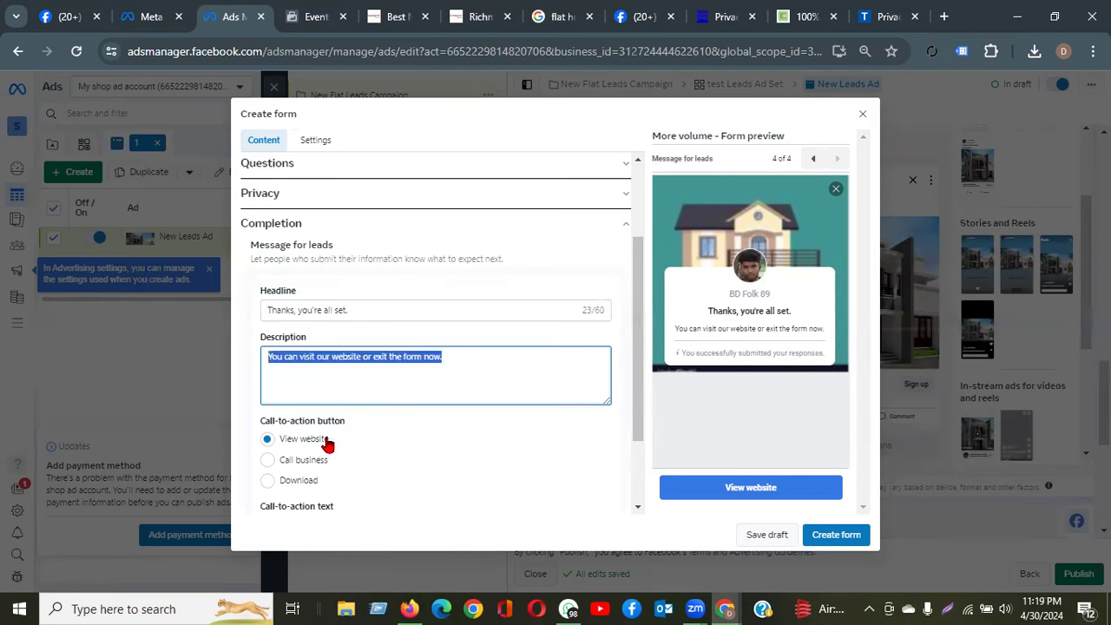
scroll(338, 443, down, 2)
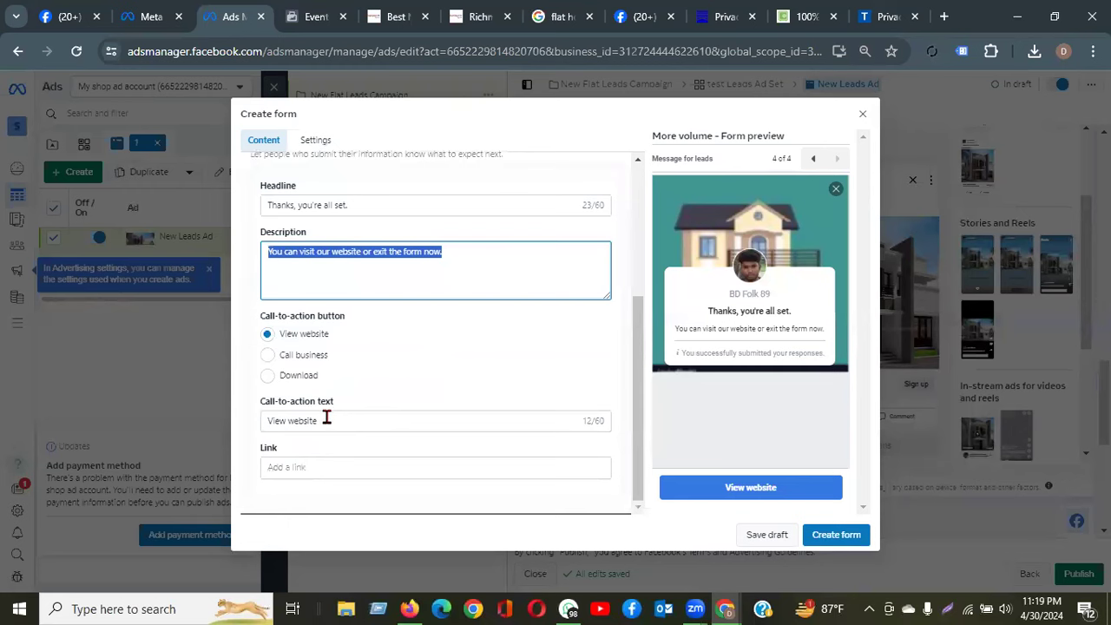
click(332, 422)
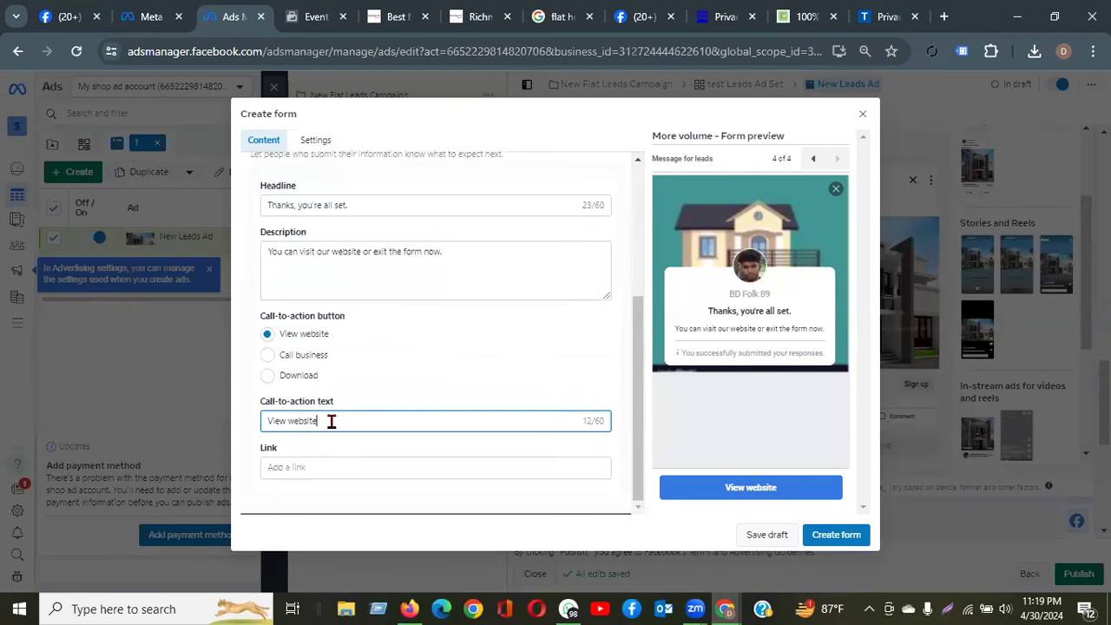
Open the Sheltech website's home page from its privacy policy page and copy the home page address
click(322, 467)
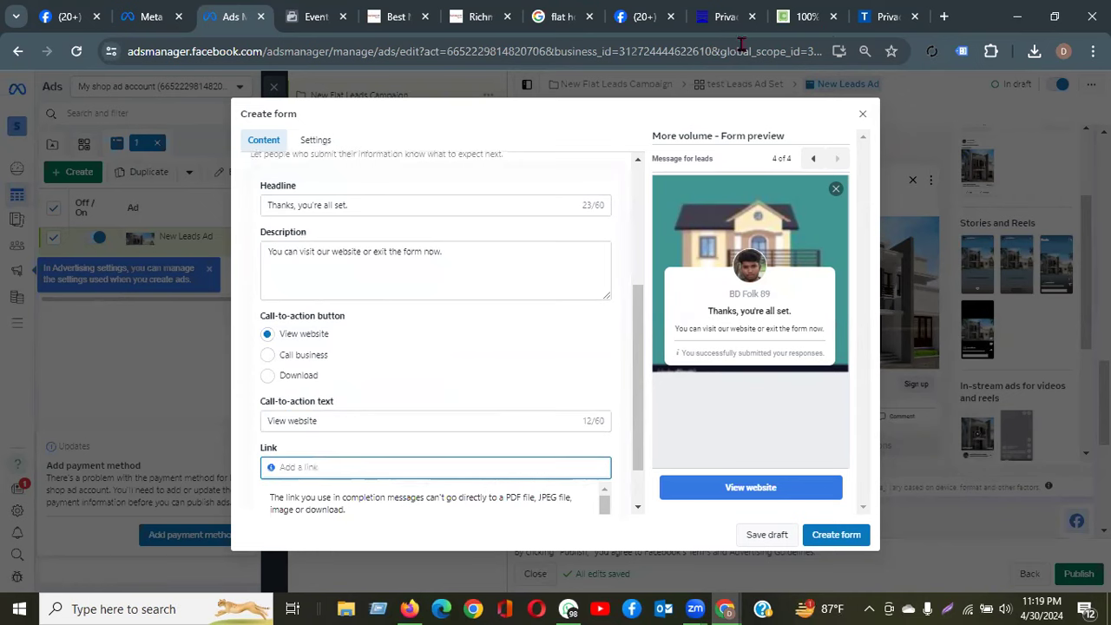
click(875, 17)
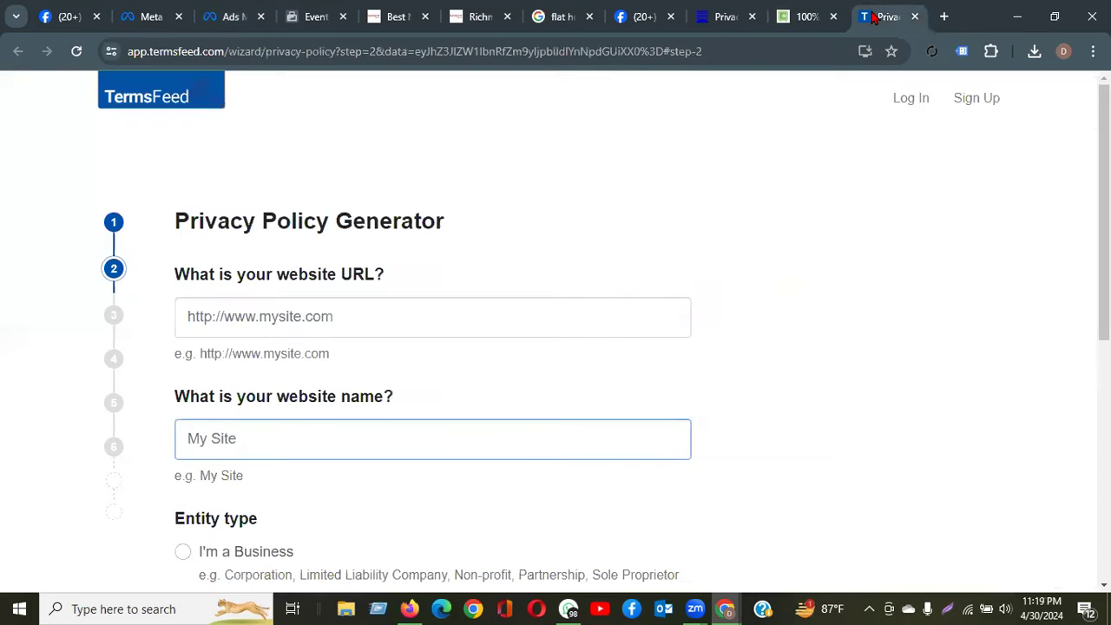
click(807, 15)
click(720, 19)
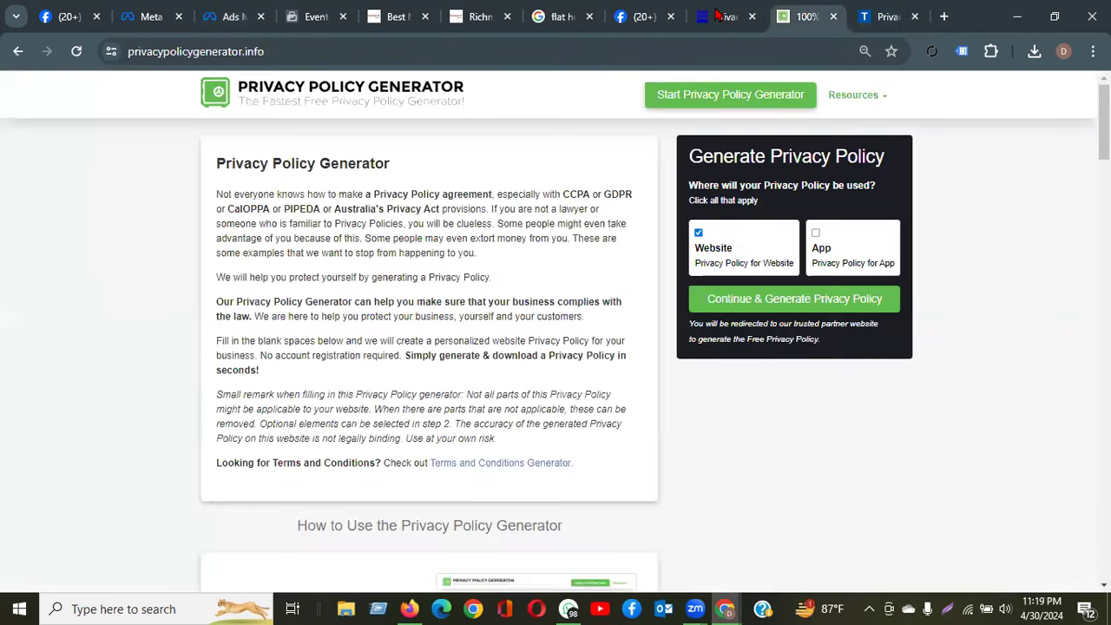
click(263, 52)
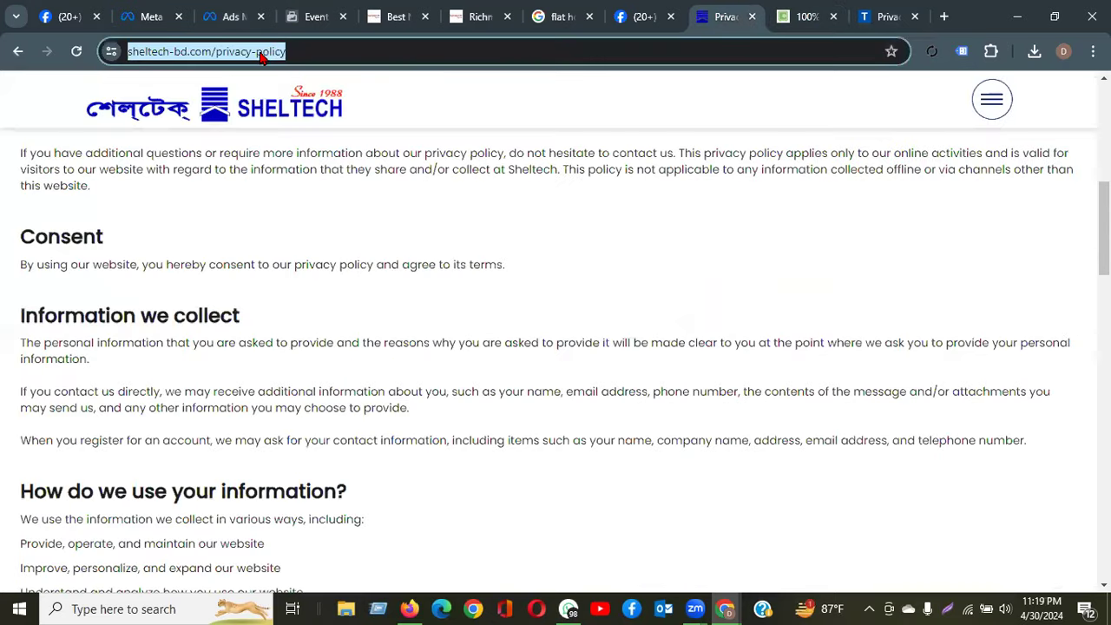
right_click(262, 53)
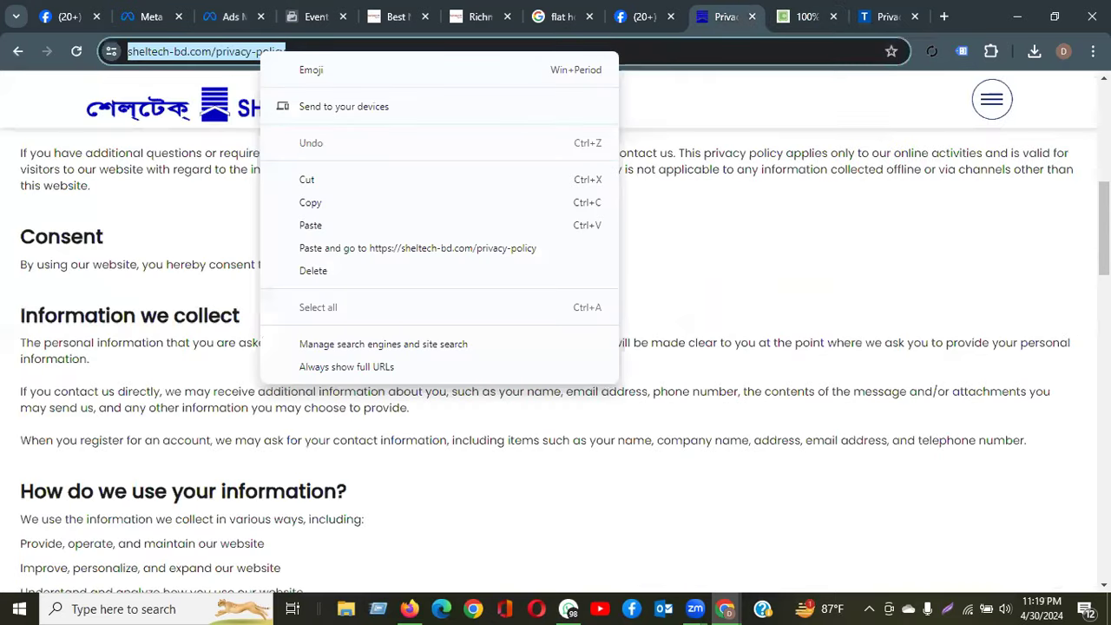
click(174, 167)
scroll(173, 167, up, 6)
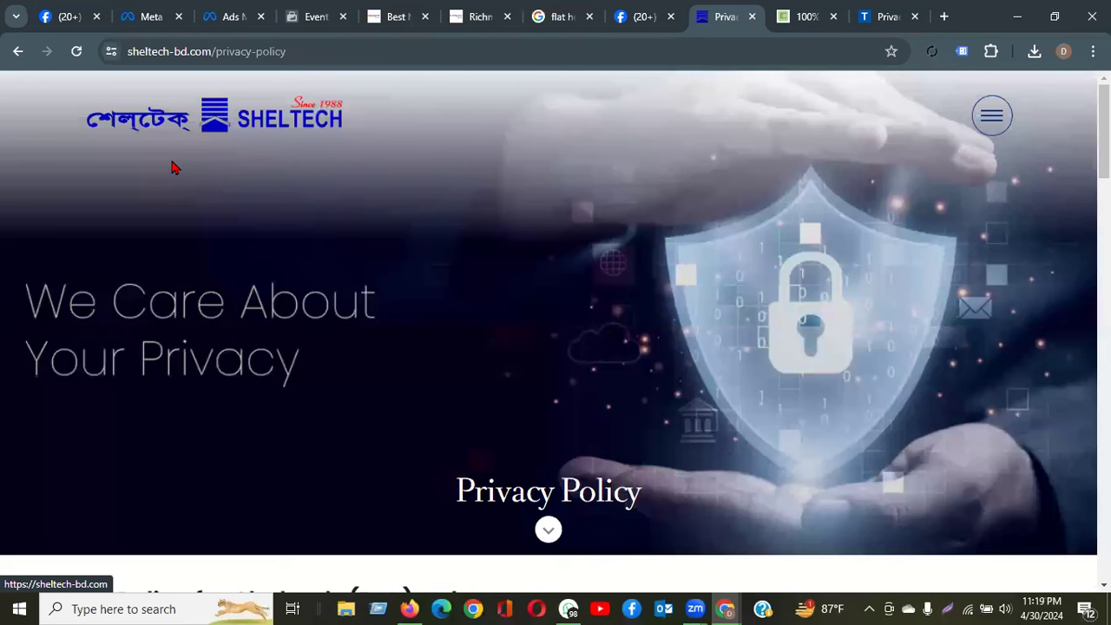
key(F5)
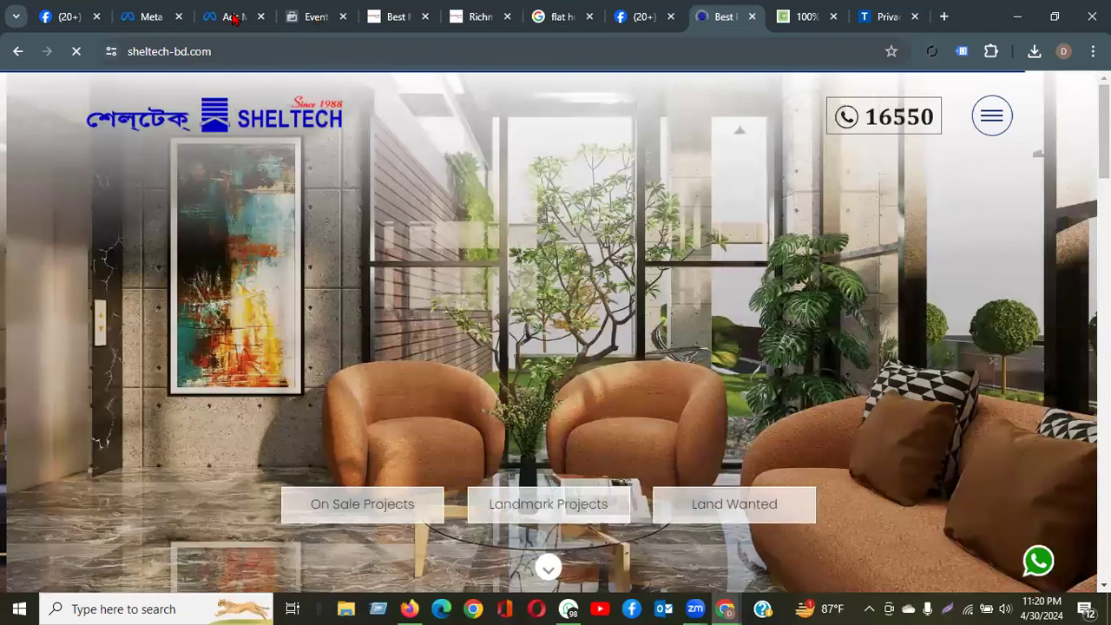
key(ctrl+3)
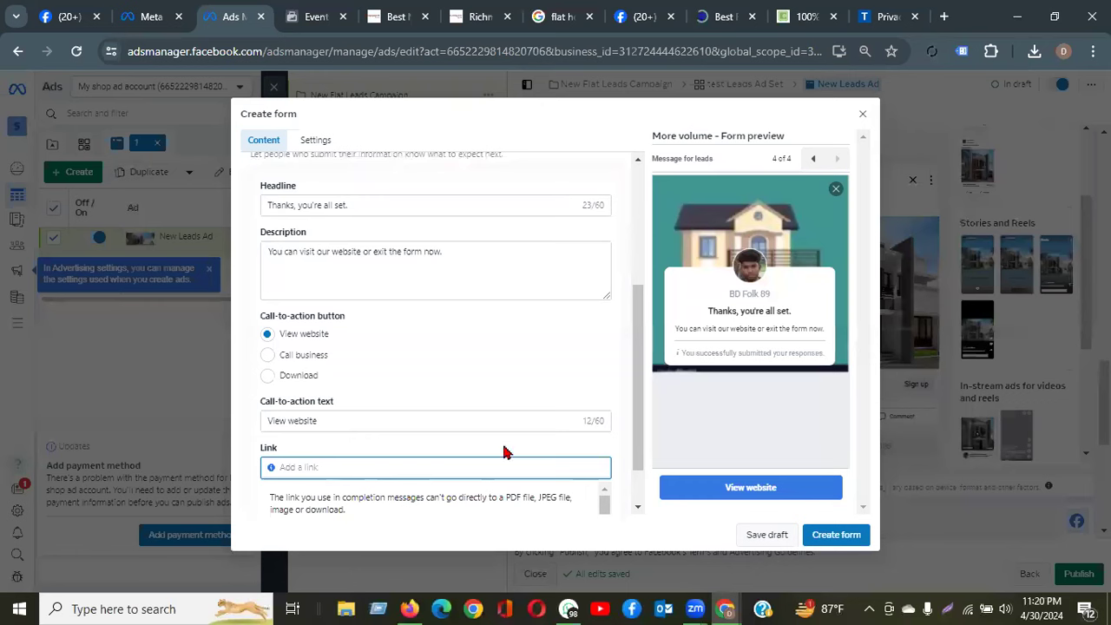
key(ctrl+v)
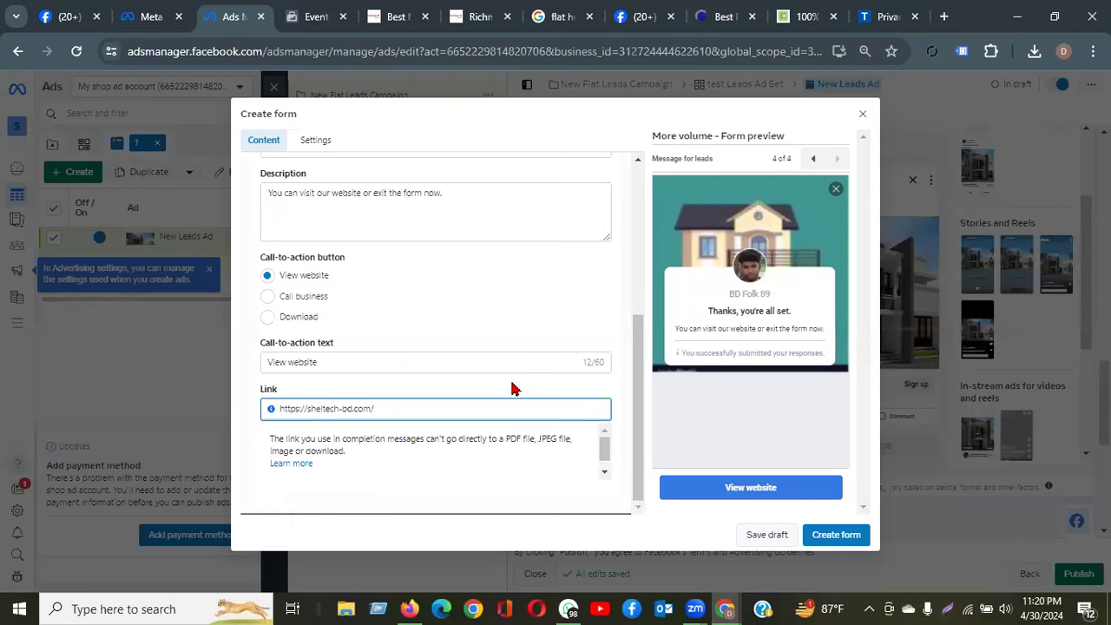
click(469, 202)
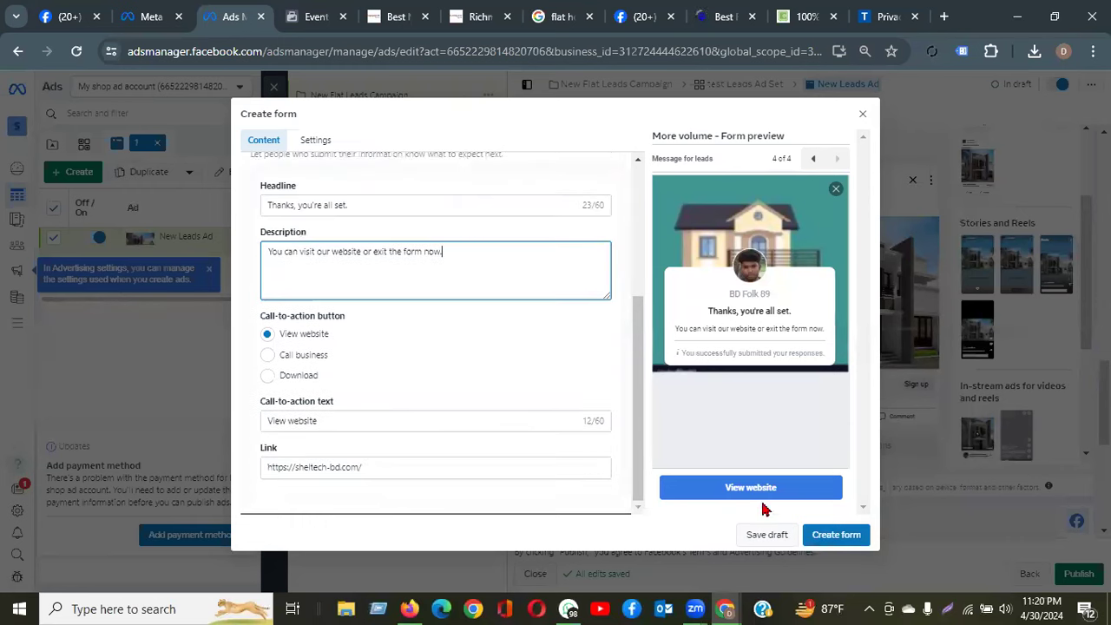
Review the form preview from the intro through the contact information, privacy review and completion message pages
click(806, 163)
click(806, 163)
click(810, 159)
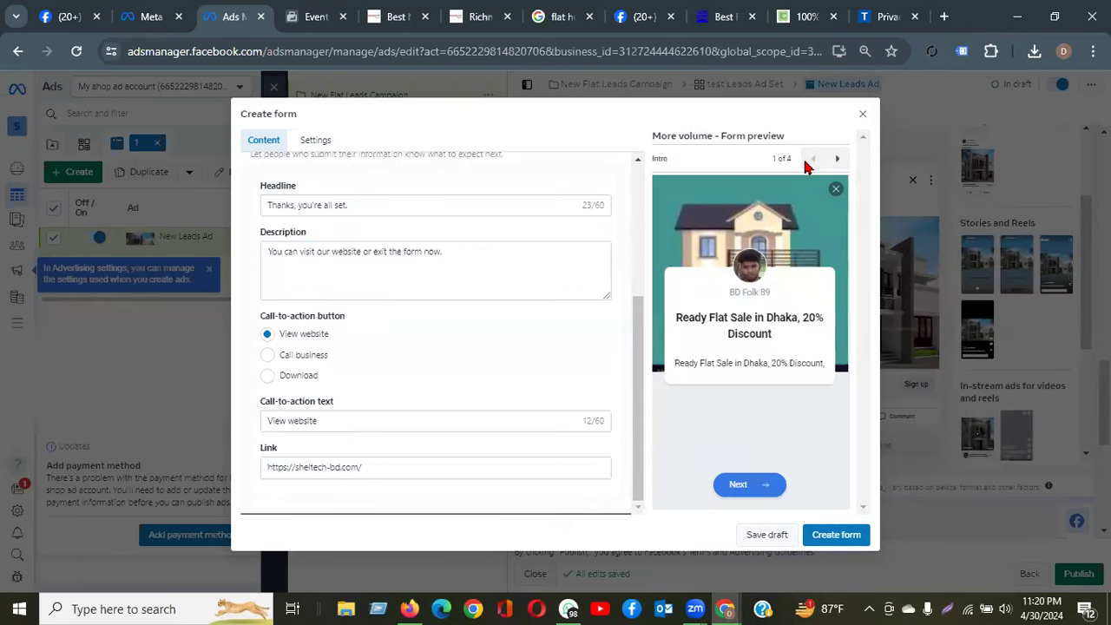
drag(676, 318, 822, 318)
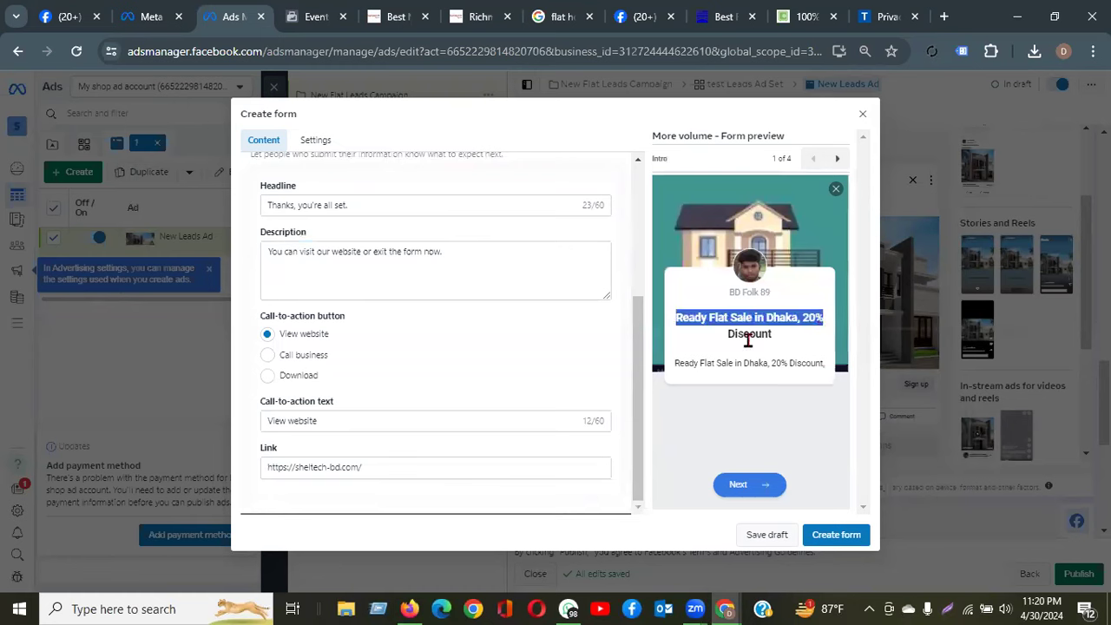
drag(673, 360, 824, 363)
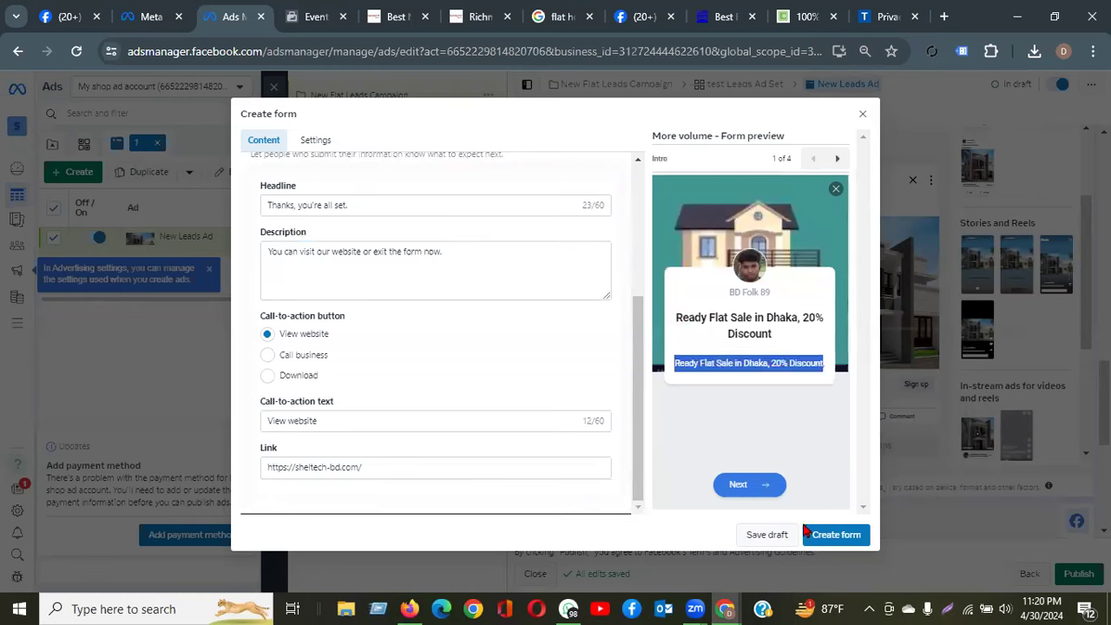
click(838, 159)
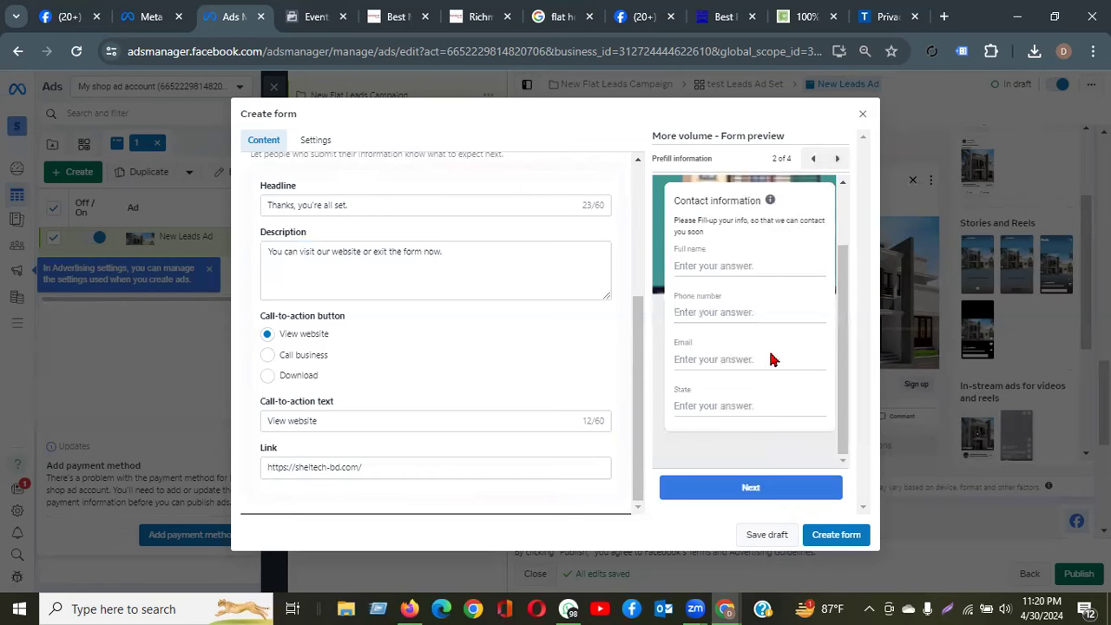
click(839, 158)
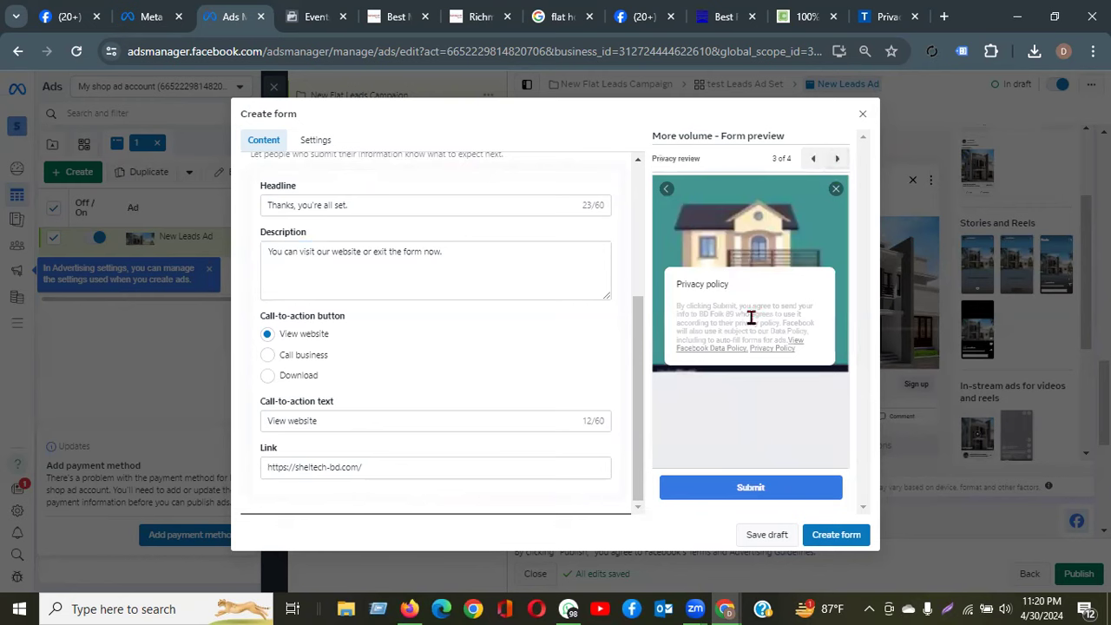
click(837, 158)
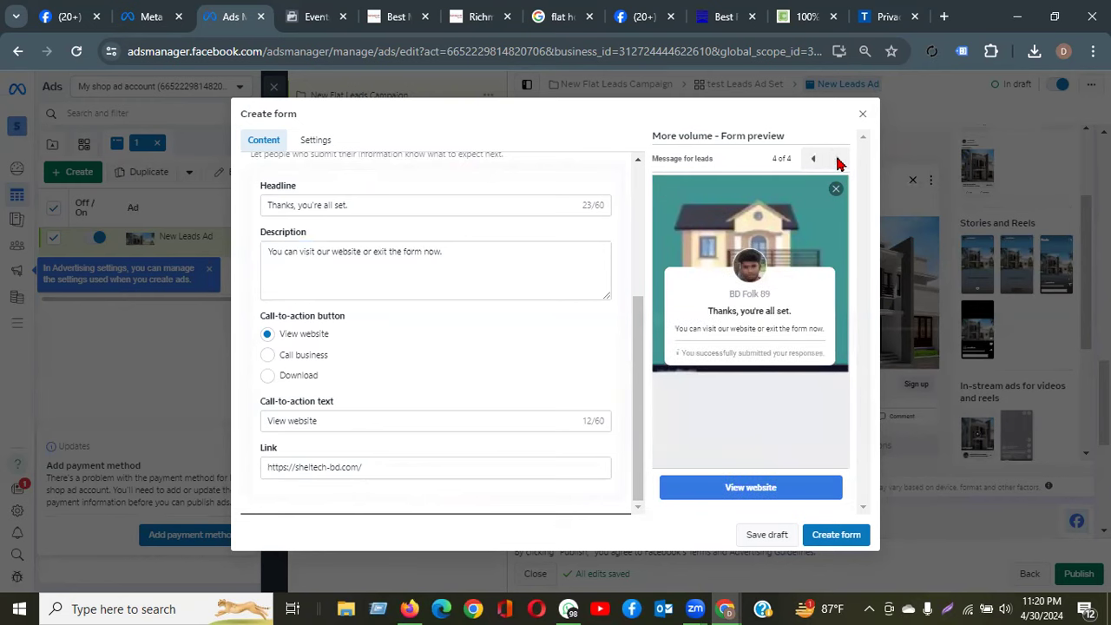
Recheck the form's sections and completion link, and create the instant form for the ad
scroll(343, 271, up, 3)
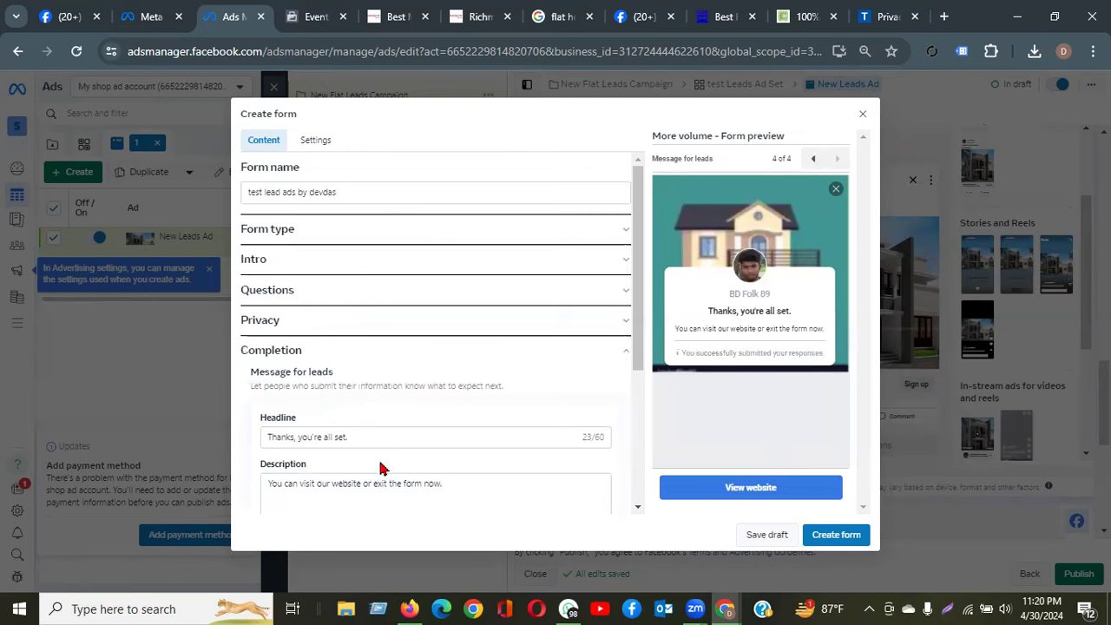
scroll(365, 408, down, 1)
scroll(441, 426, down, 1)
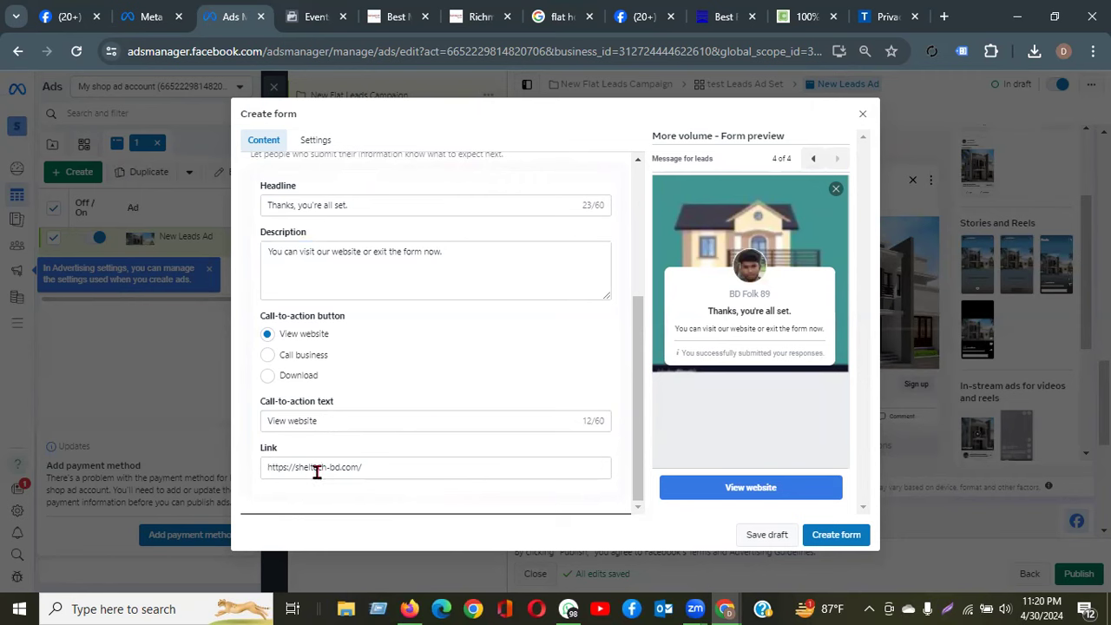
drag(368, 468, 215, 469)
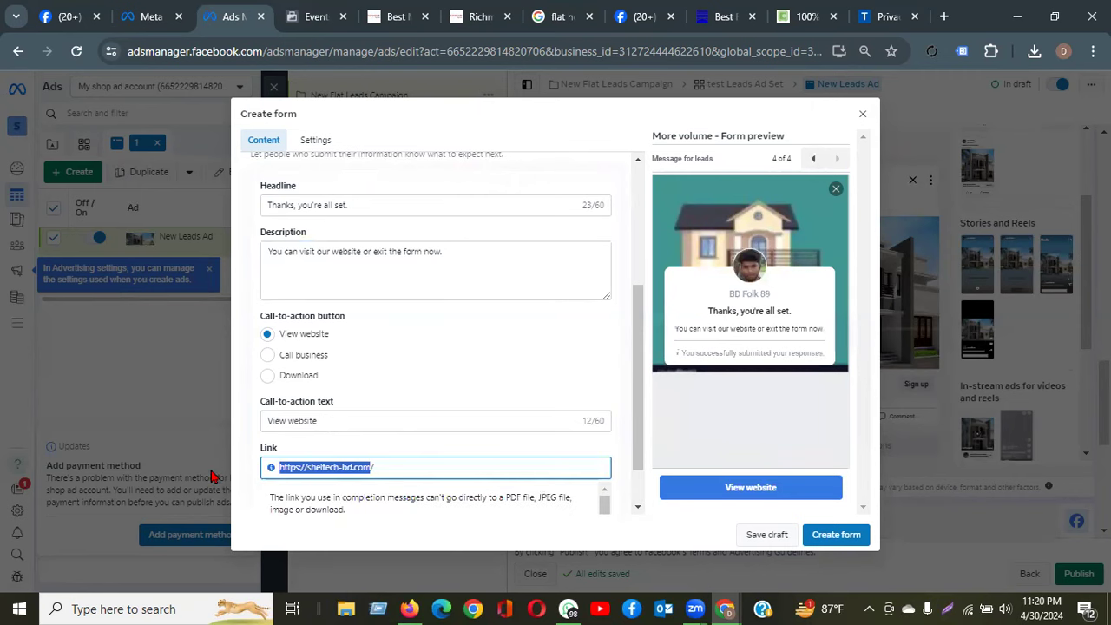
click(385, 466)
drag(385, 466, 232, 468)
scroll(369, 283, up, 3)
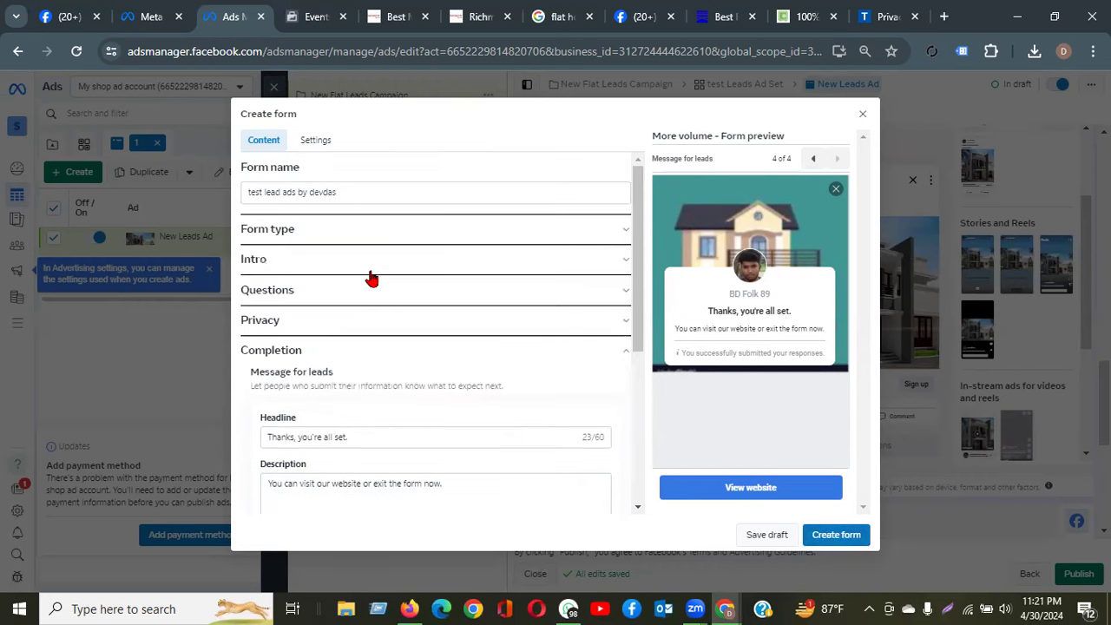
click(831, 535)
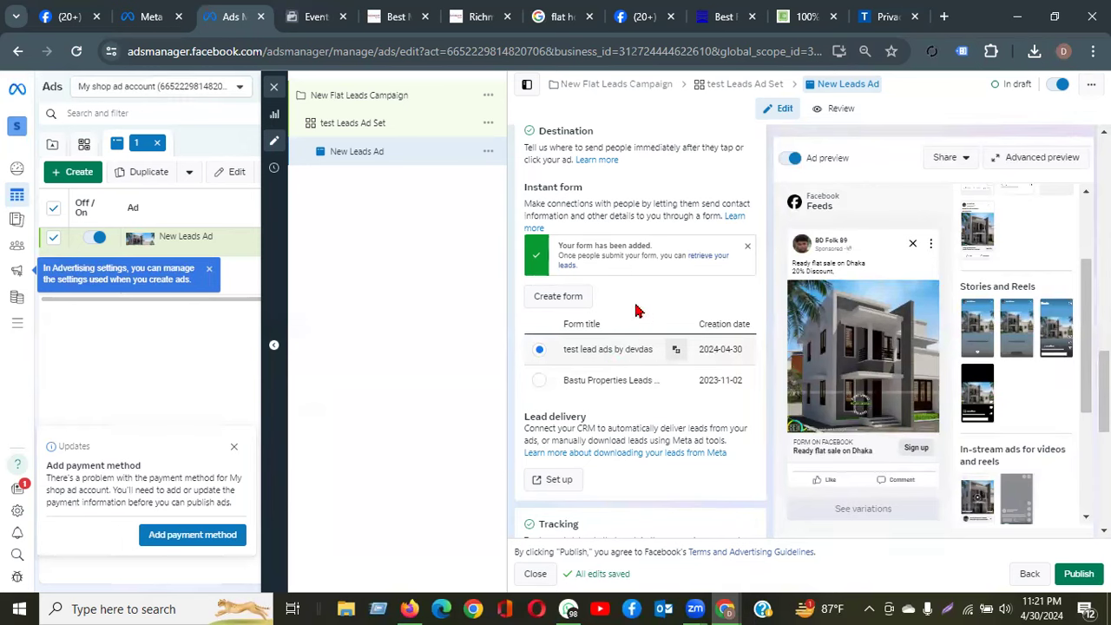
Review the ad's format, media, primary text, headline, call to action and selected instant form
scroll(633, 300, up, 5)
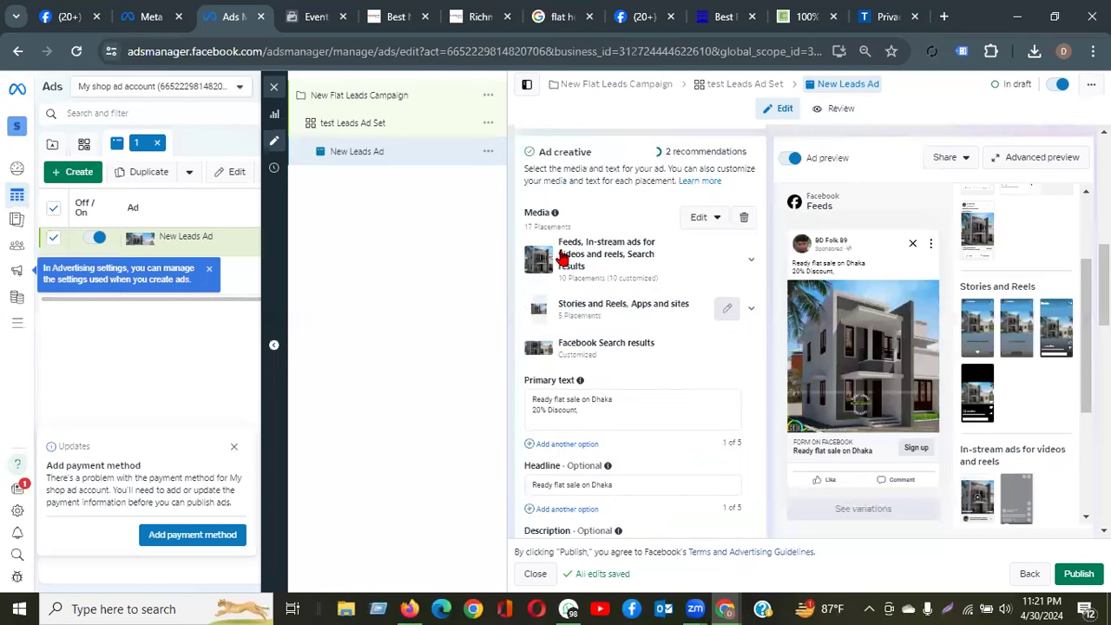
scroll(573, 278, up, 3)
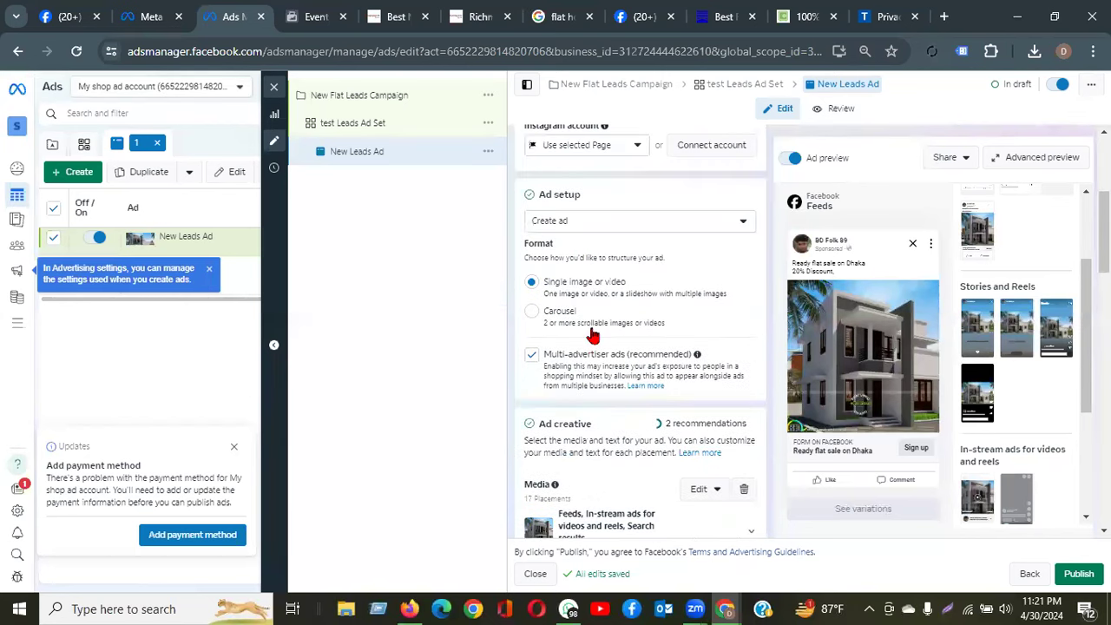
scroll(593, 334, down, 2)
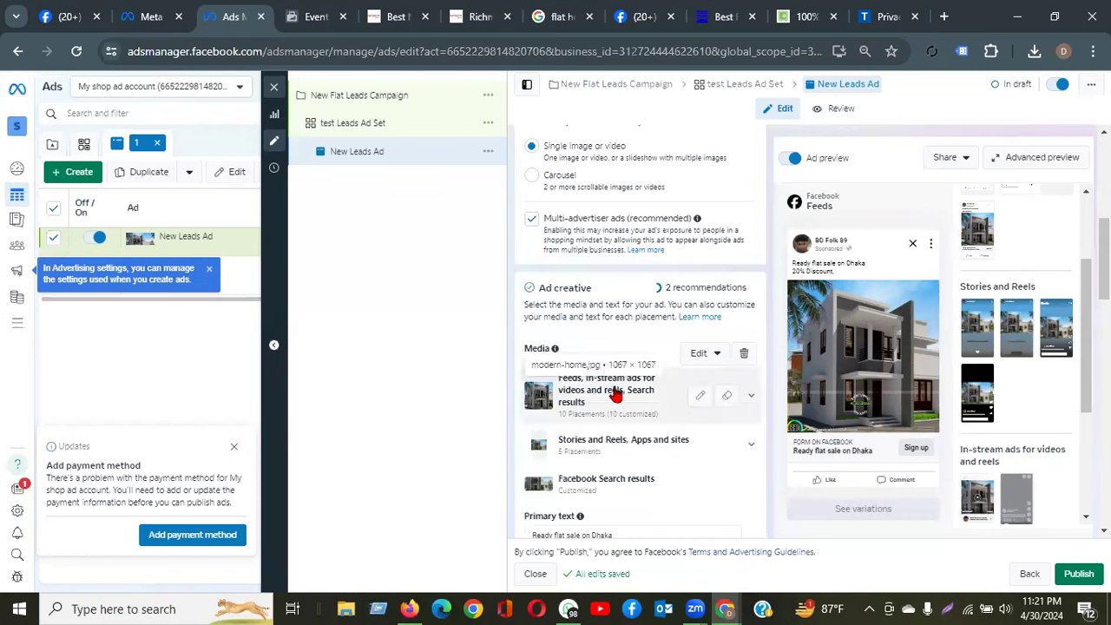
scroll(613, 389, down, 2)
scroll(602, 407, down, 2)
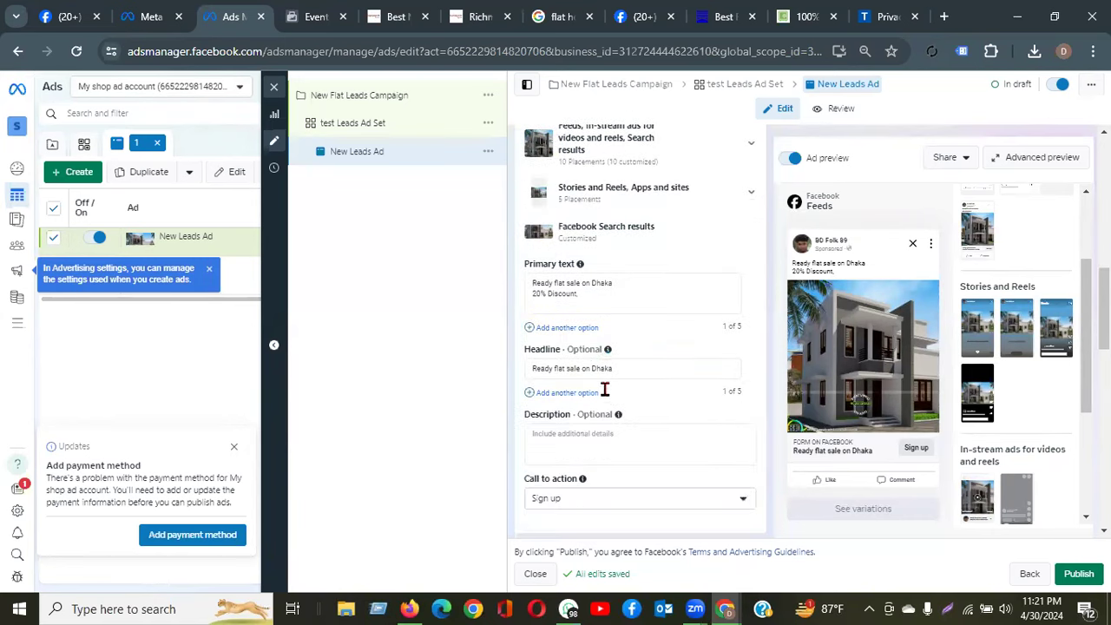
scroll(638, 362, down, 2)
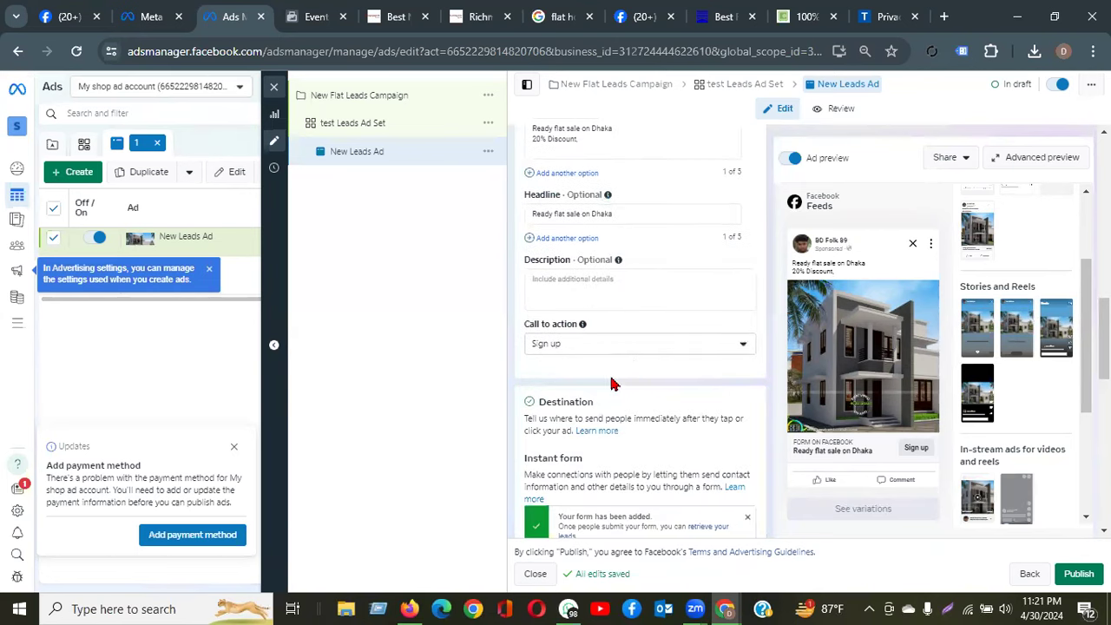
scroll(610, 380, down, 1)
scroll(590, 365, down, 1)
drag(523, 322, 705, 475)
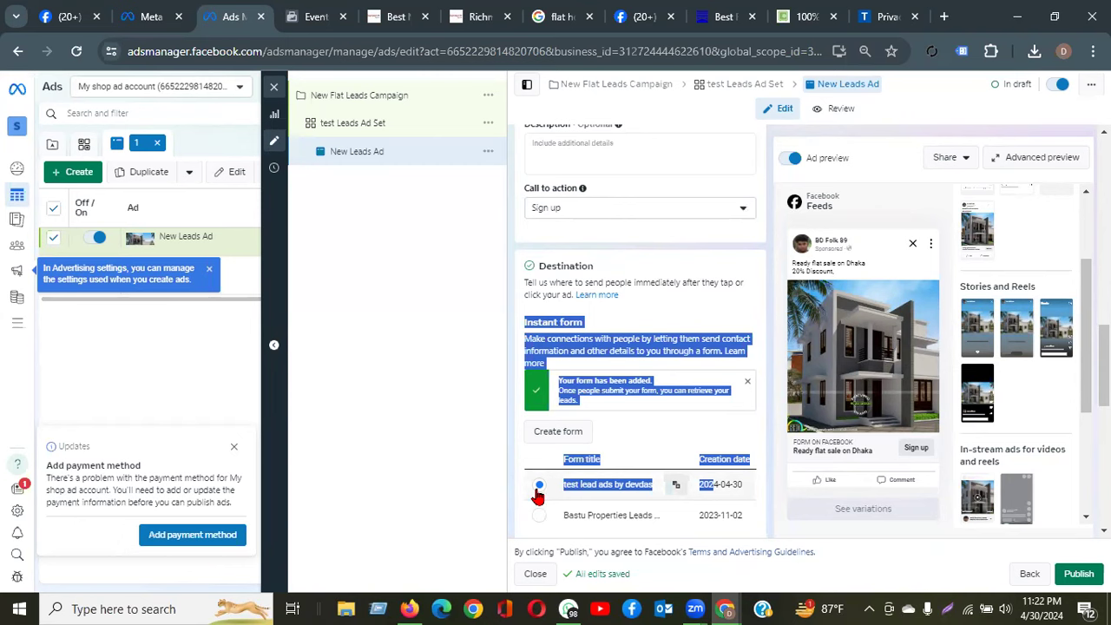
Review the ad's lead delivery and tracking settings, and check the feed and form previews
scroll(830, 449, down, 2)
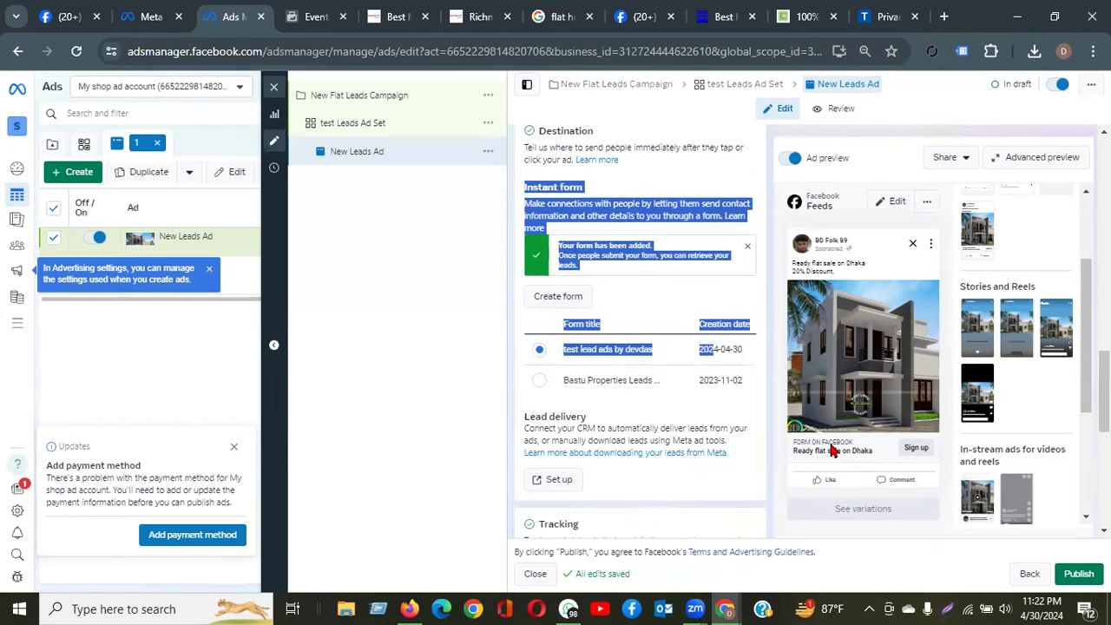
scroll(830, 449, down, 2)
scroll(643, 342, down, 2)
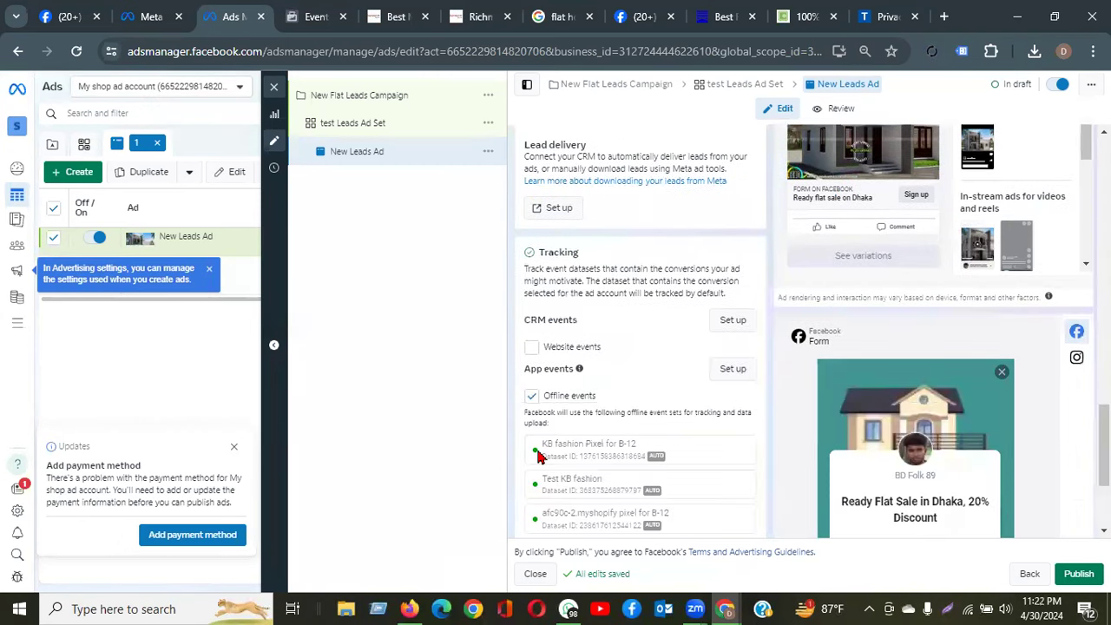
mouse_move(580, 370)
scroll(753, 364, down, 3)
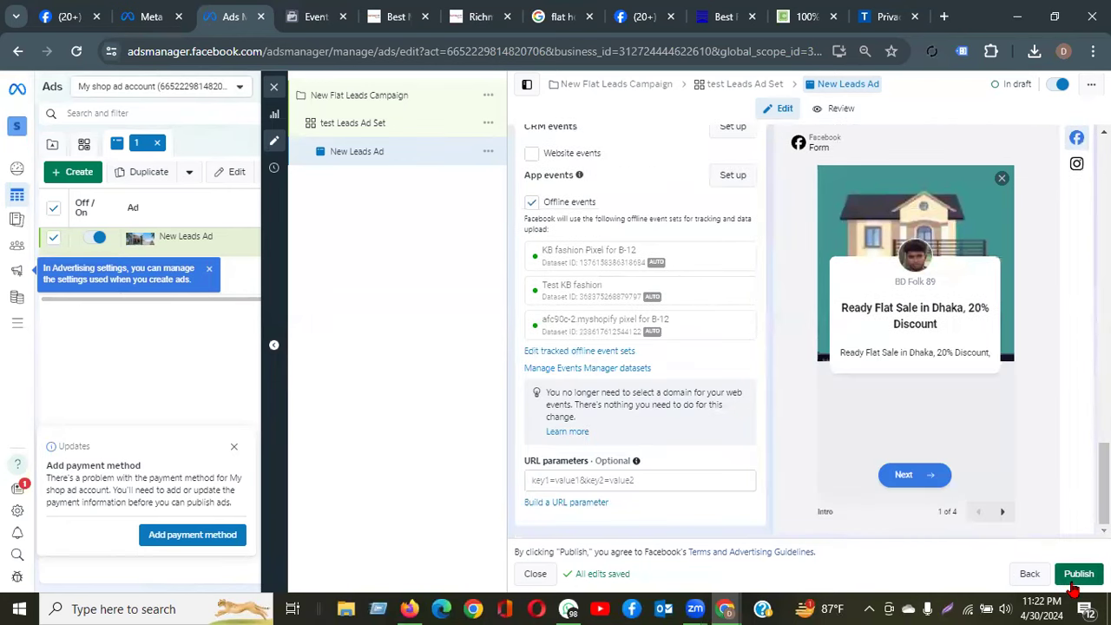
scroll(978, 429, up, 5)
scroll(978, 429, up, 5)
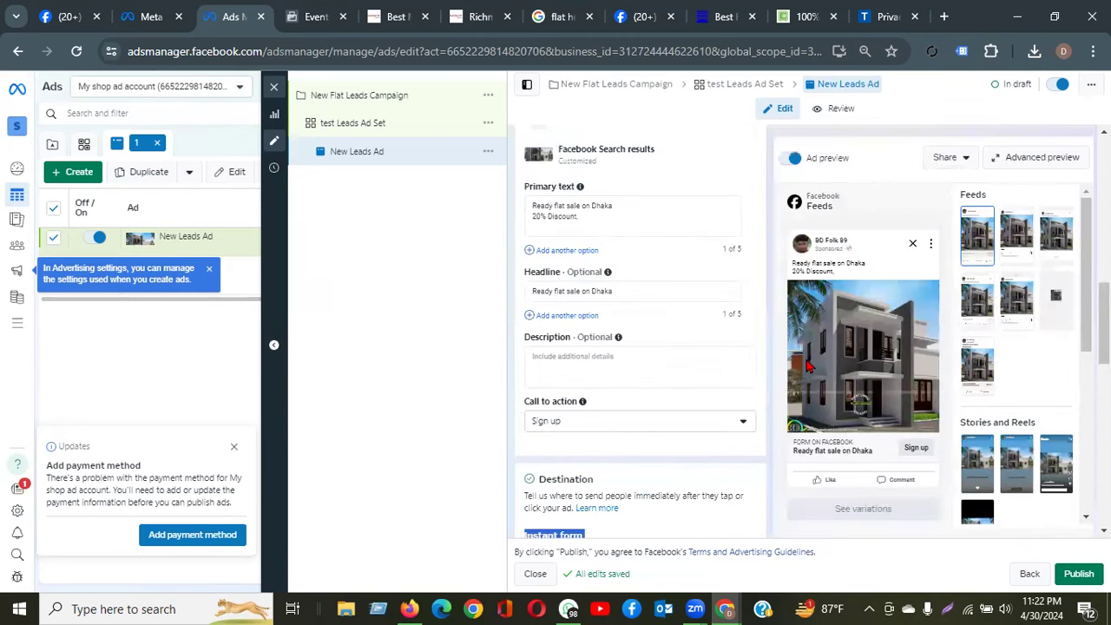
scroll(828, 364, down, 5)
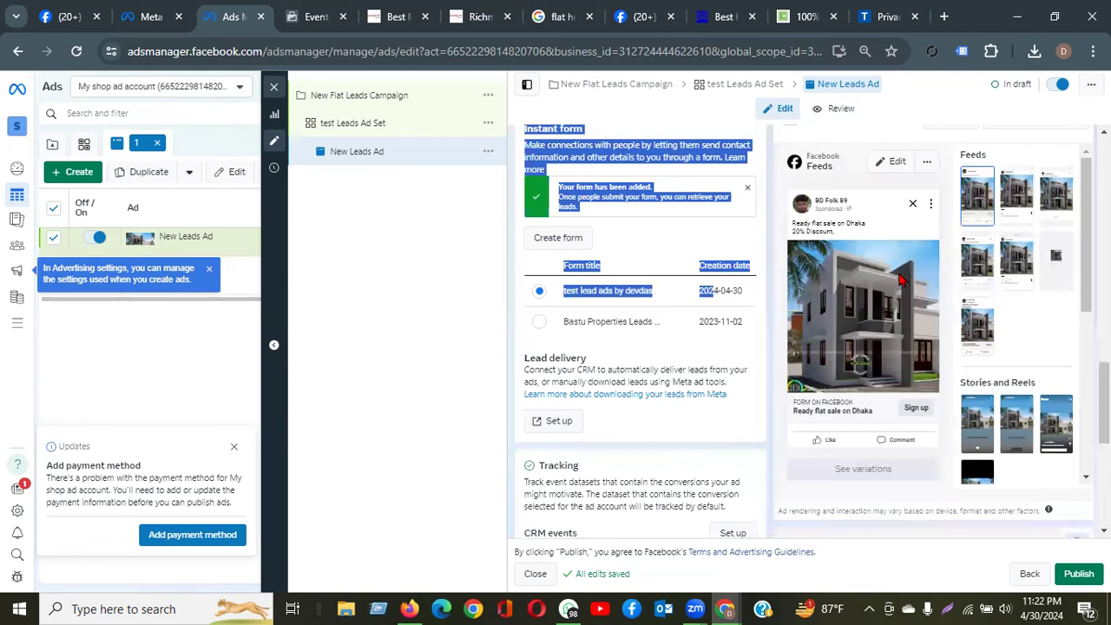
scroll(952, 412, down, 5)
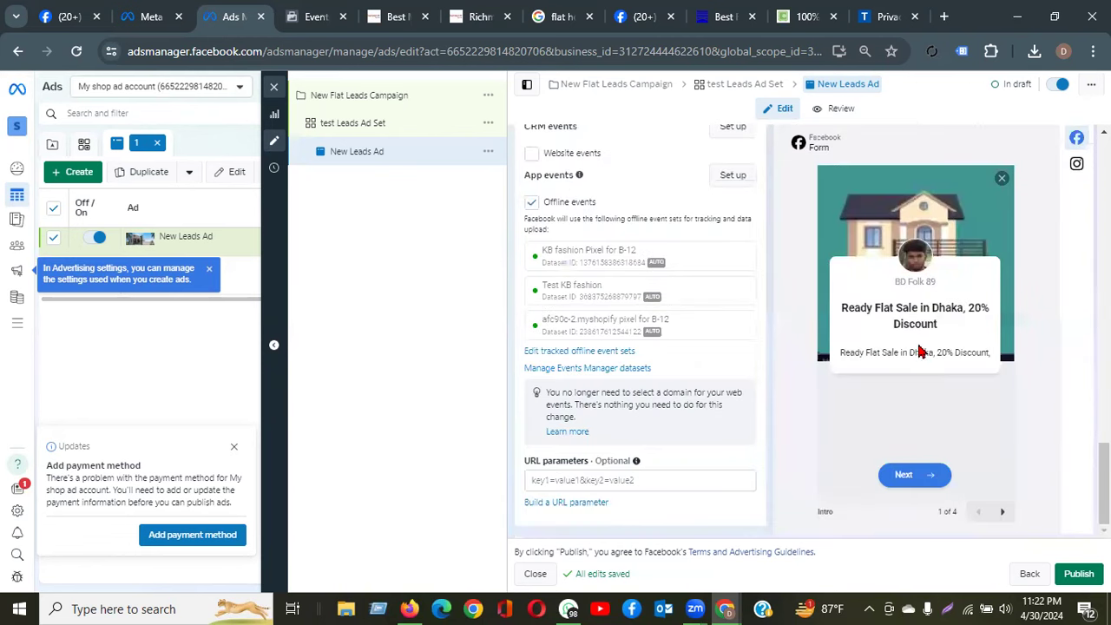
Open the advanced preview to check how the ad appears across all placements
scroll(921, 350, up, 15)
scroll(972, 260, up, 3)
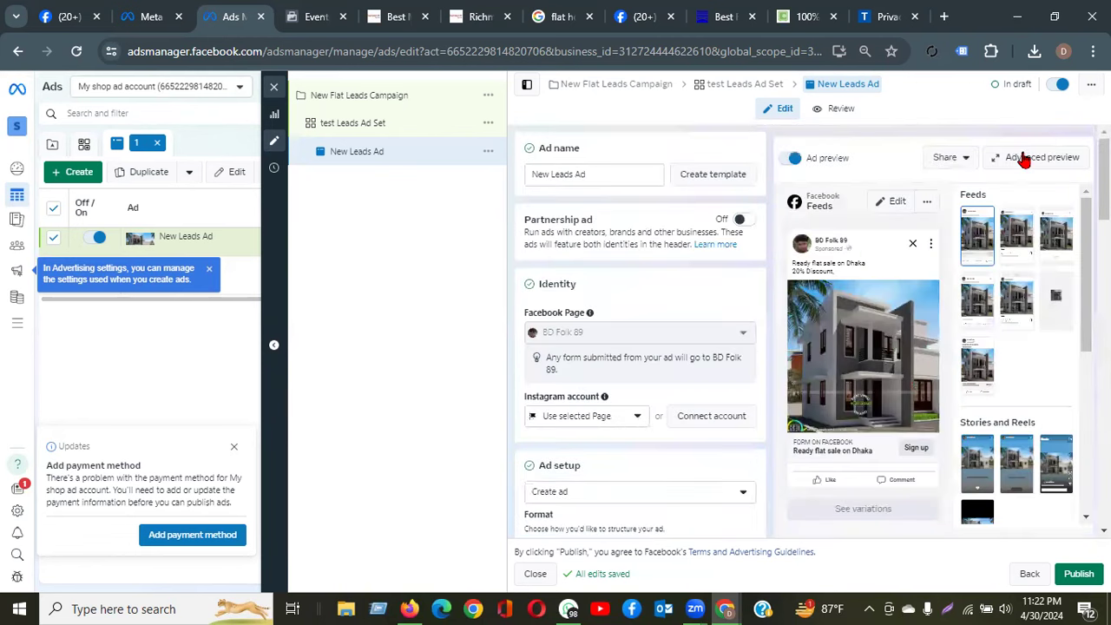
click(1025, 158)
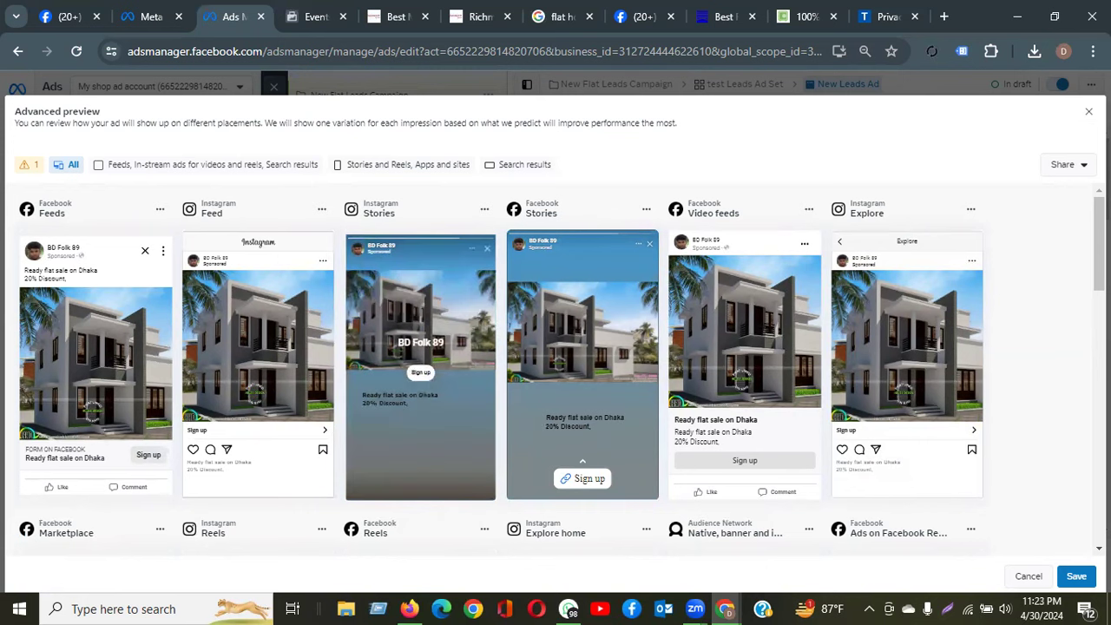
Close the advanced preview and page through the instant form preview from the intro to the message for leads
click(1088, 112)
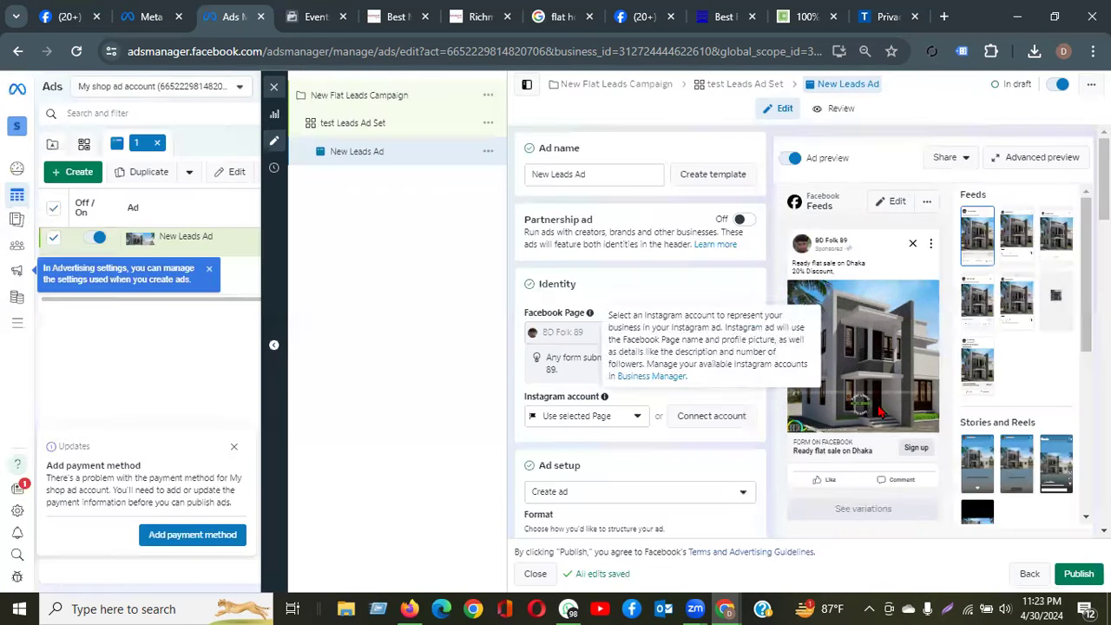
scroll(596, 461, down, 12)
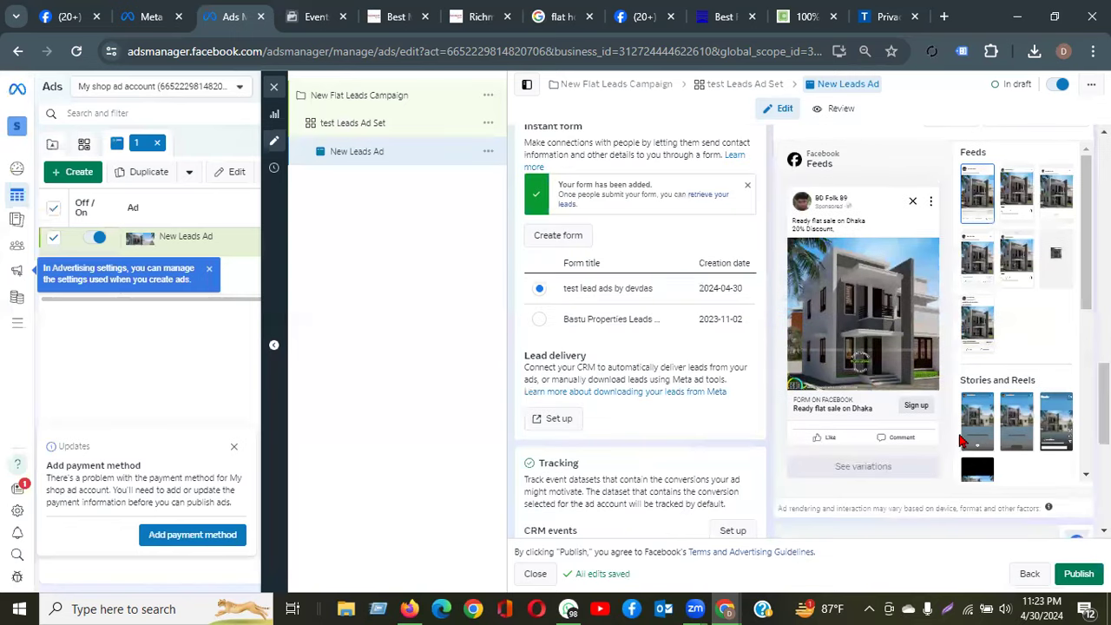
scroll(961, 441, down, 5)
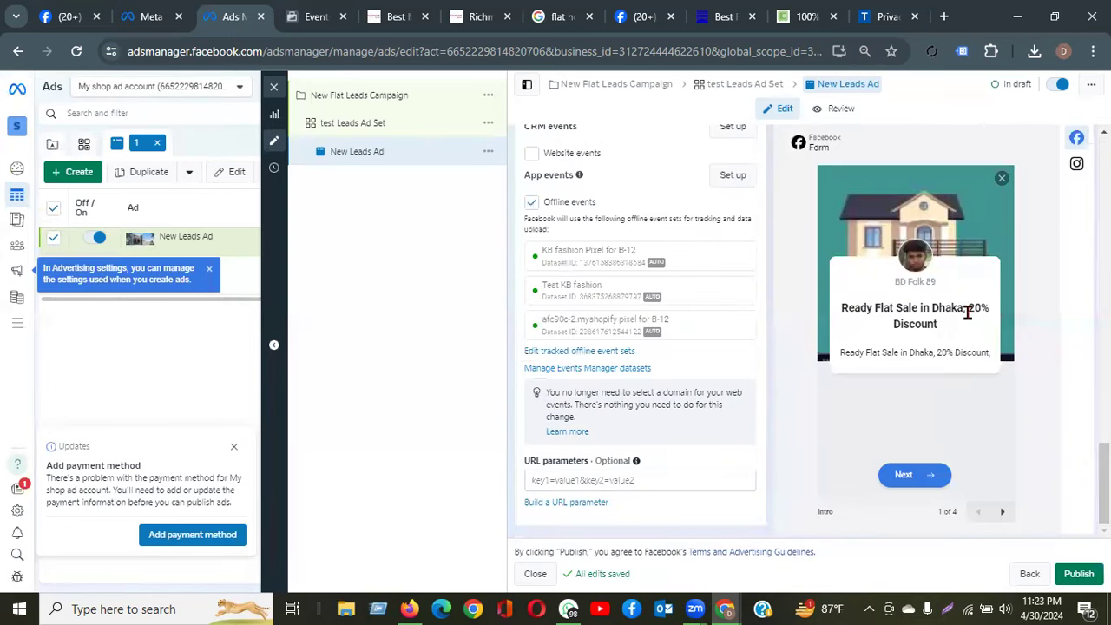
click(1002, 512)
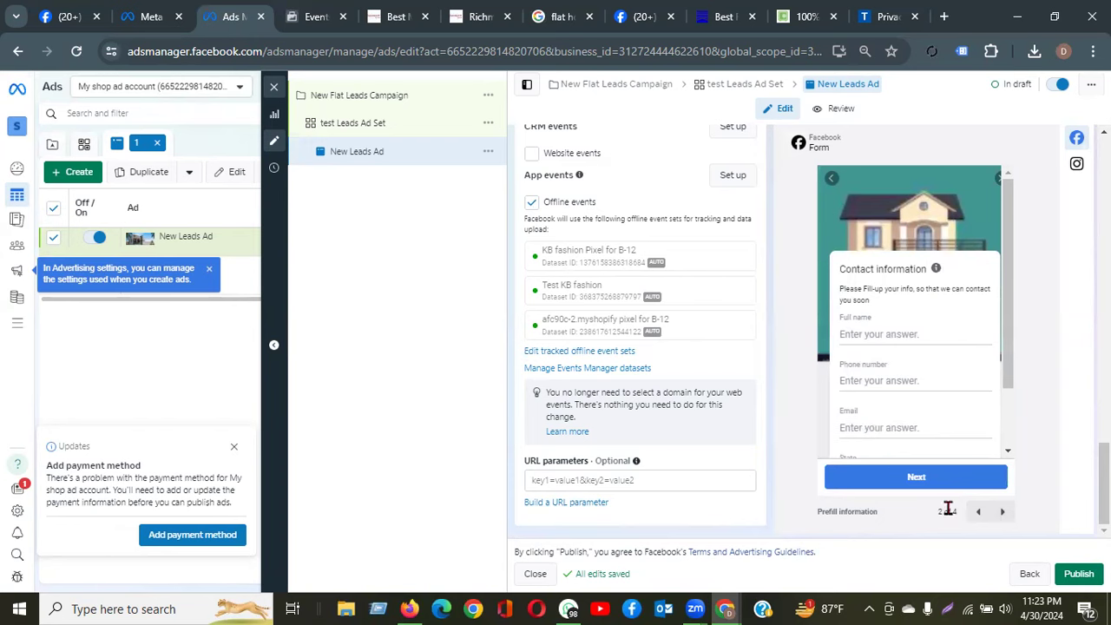
click(1002, 513)
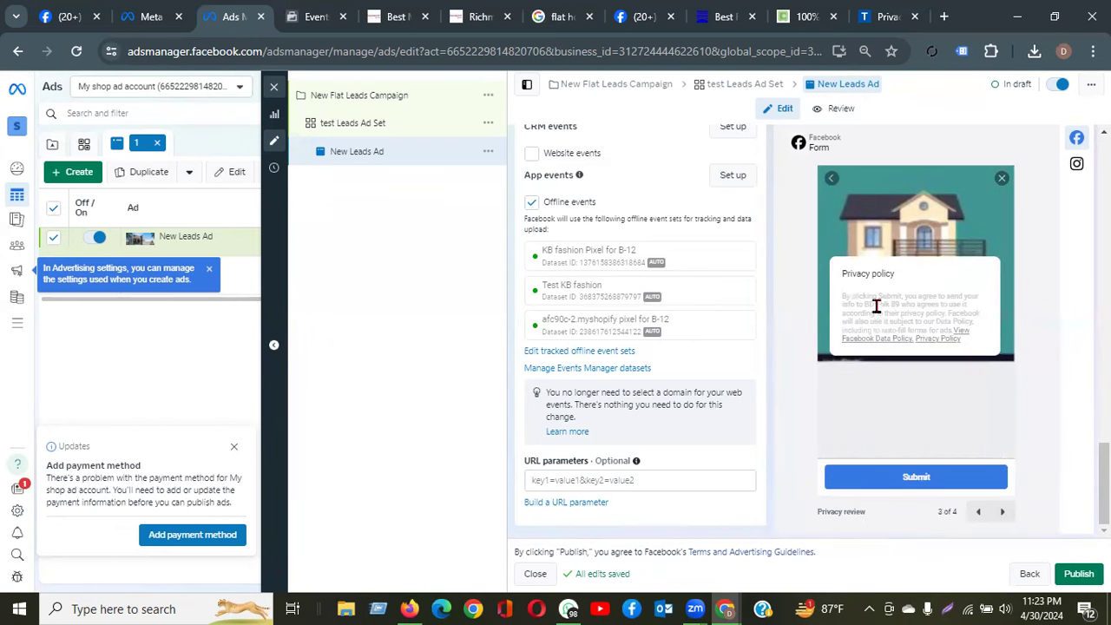
click(1002, 513)
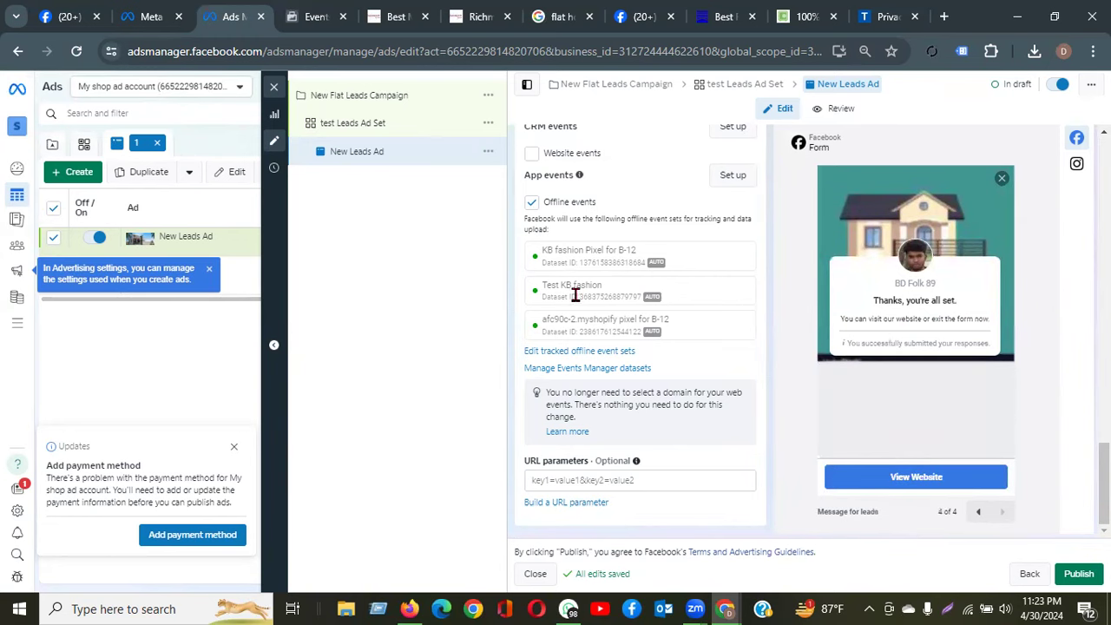
scroll(577, 295, up, 5)
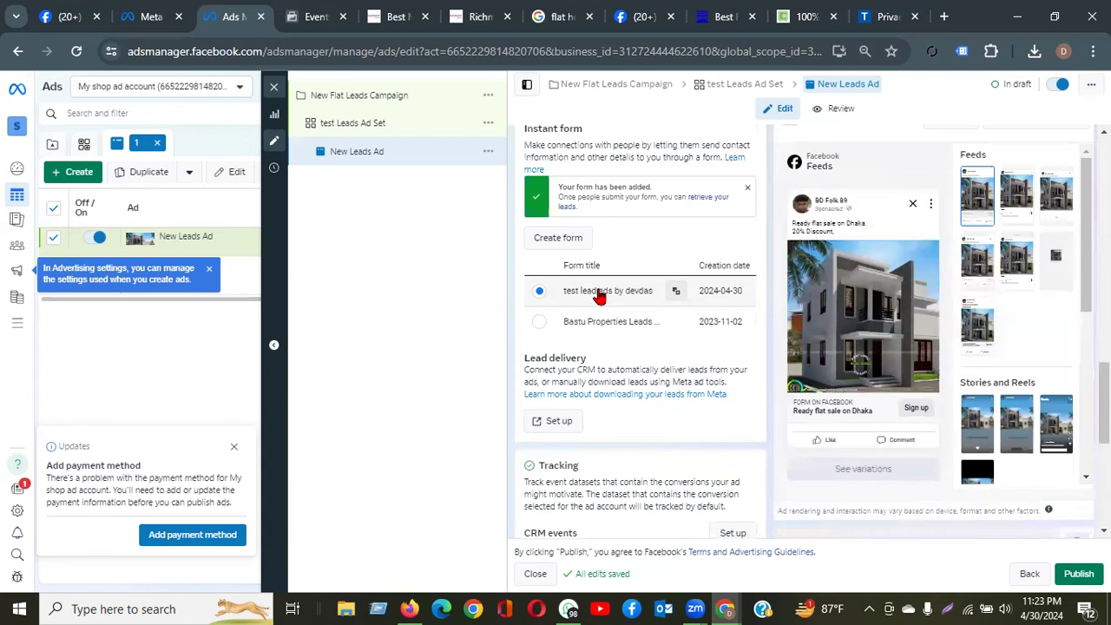
Review the New Flat Leads Campaign's special ad category, objective, budget and scheduling settings
click(347, 97)
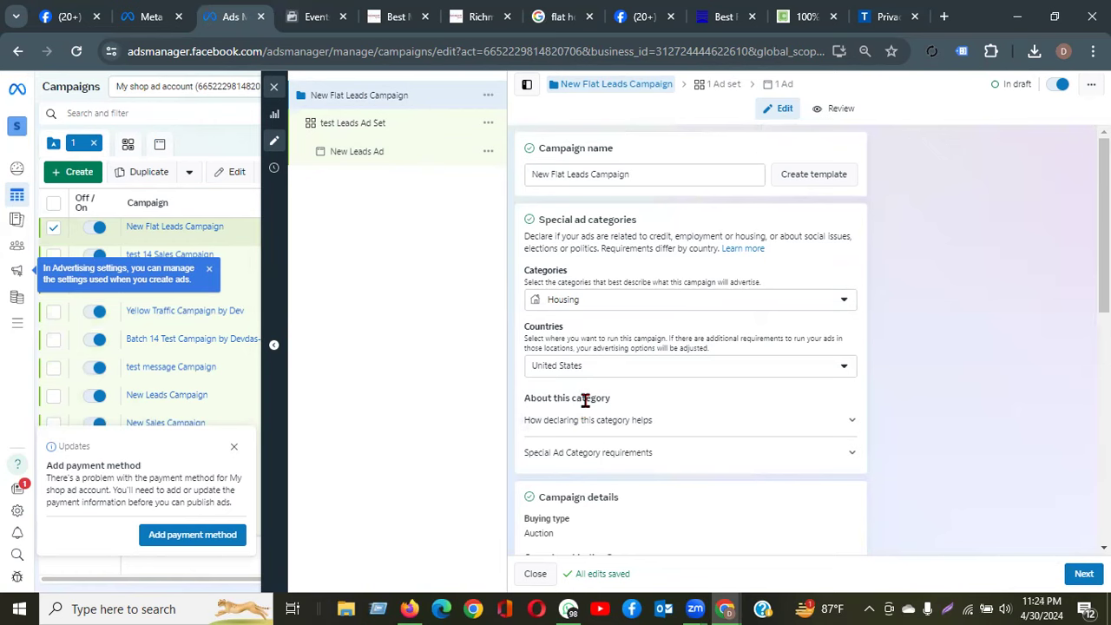
click(573, 299)
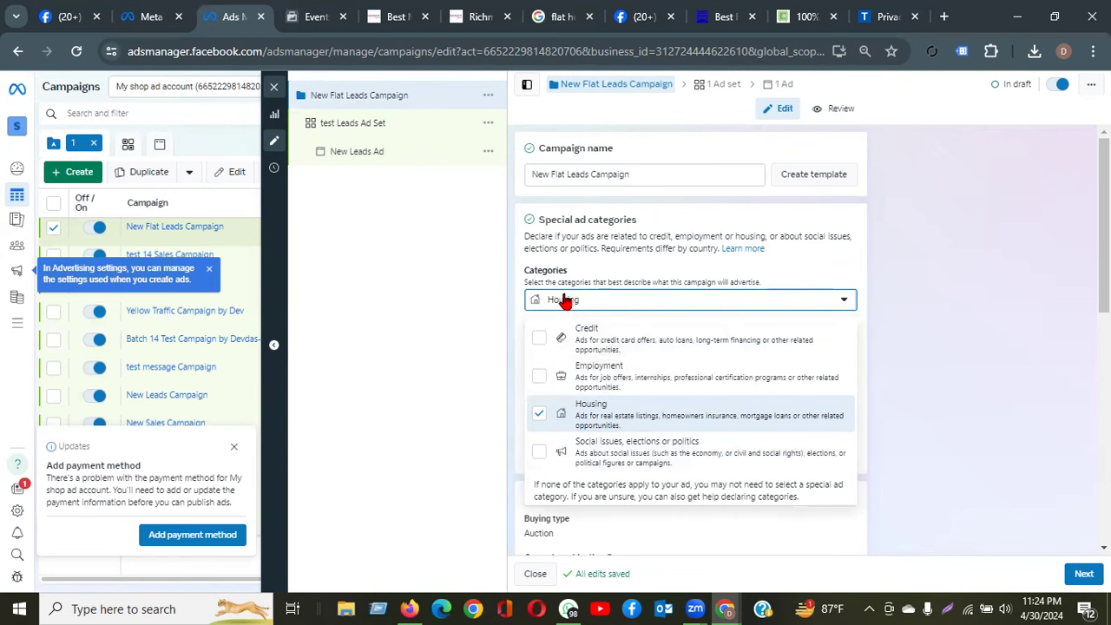
click(463, 324)
scroll(720, 315, down, 3)
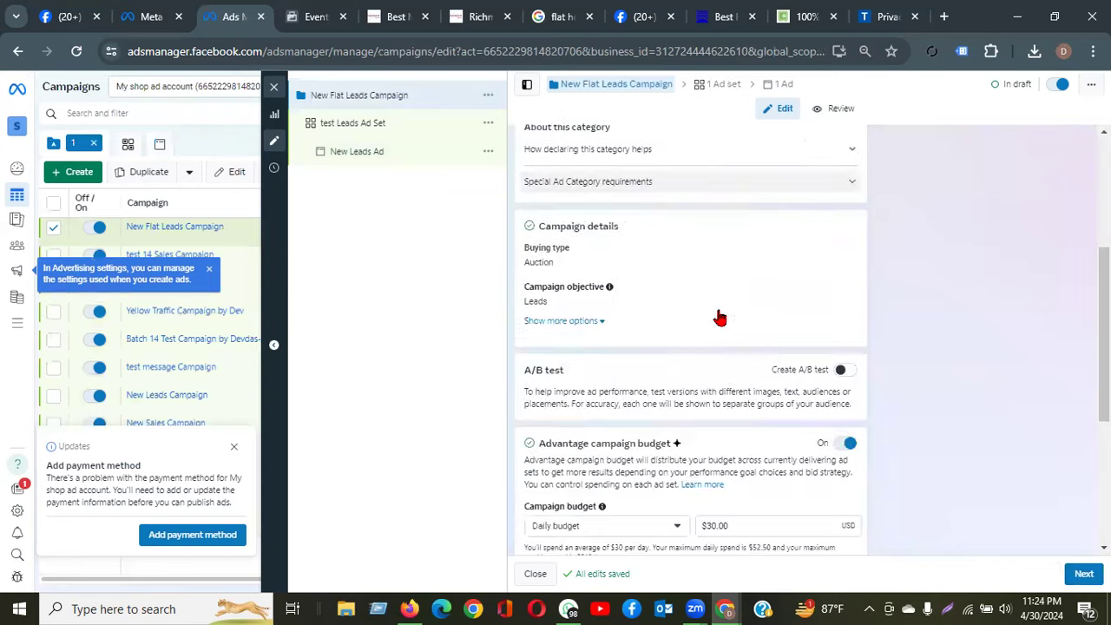
scroll(719, 315, down, 3)
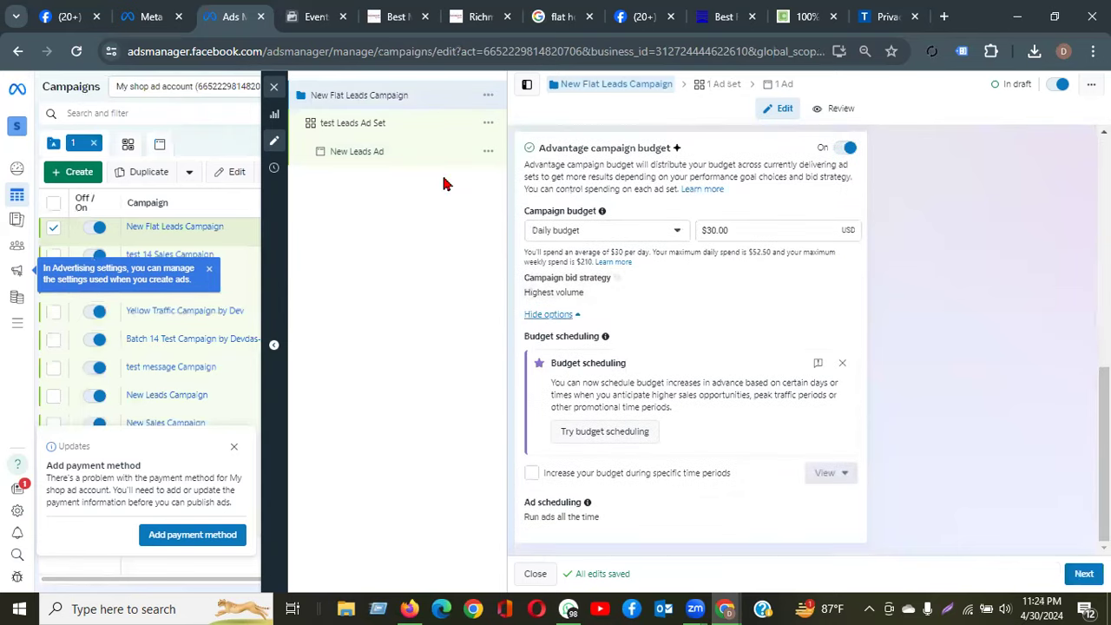
In the test Leads Ad Set, change the Facebook Page to HelloArrive under the helloarrive business
click(360, 126)
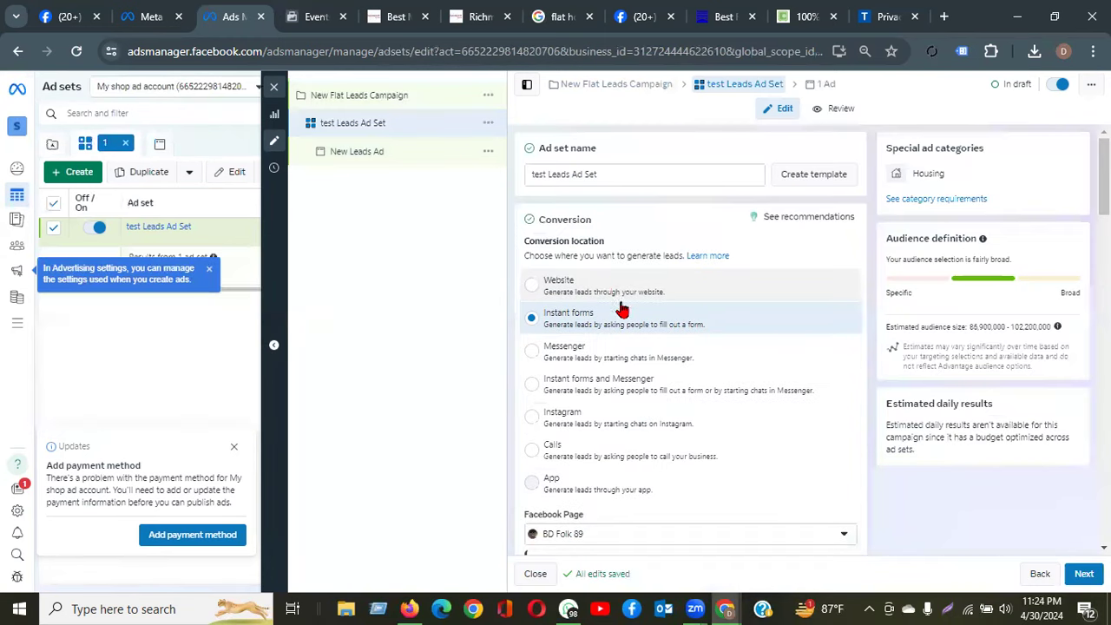
scroll(621, 310, down, 2)
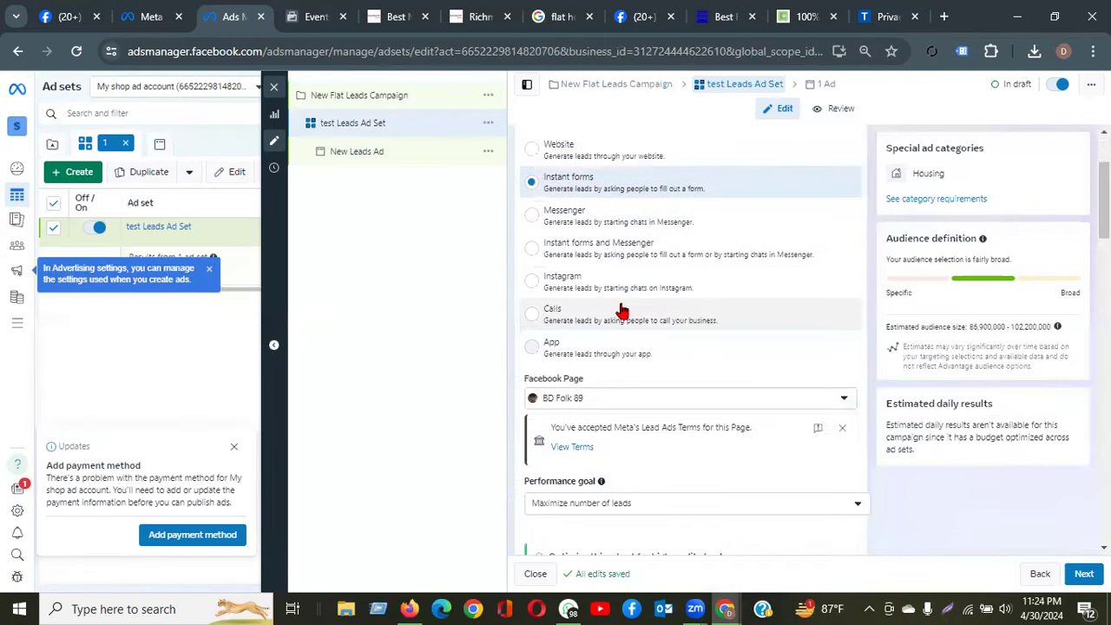
click(621, 408)
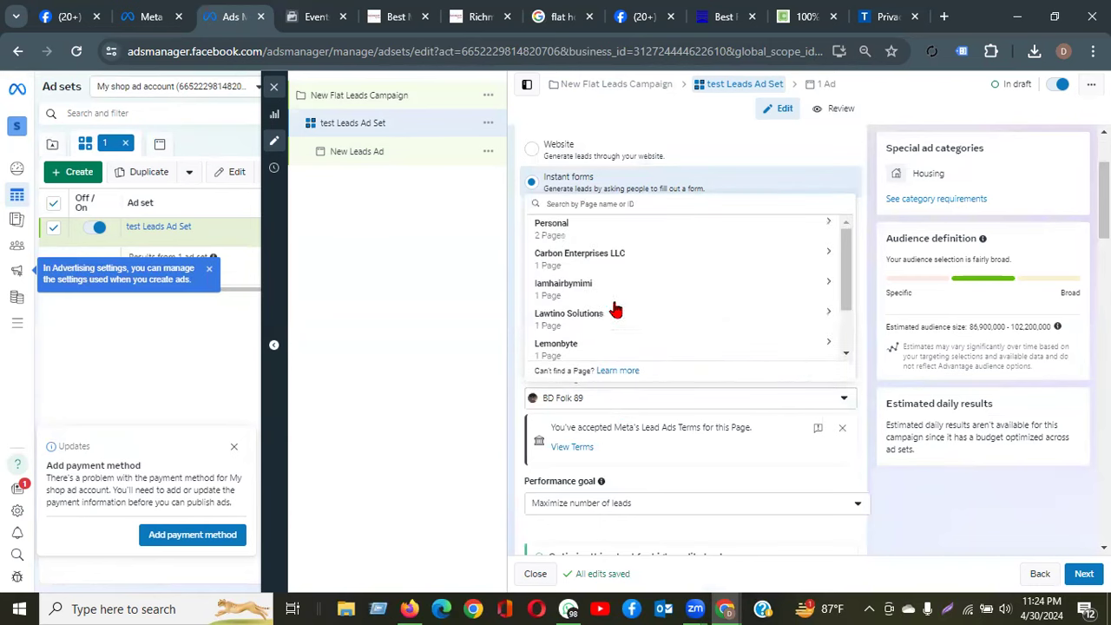
scroll(612, 295, down, 1)
click(586, 347)
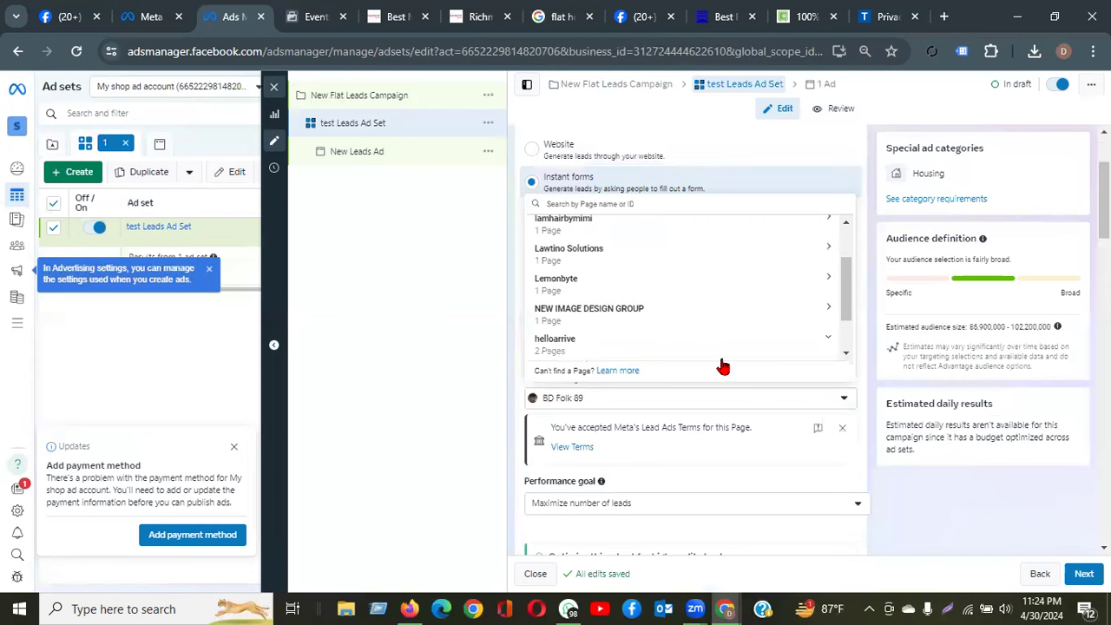
scroll(652, 315, down, 1)
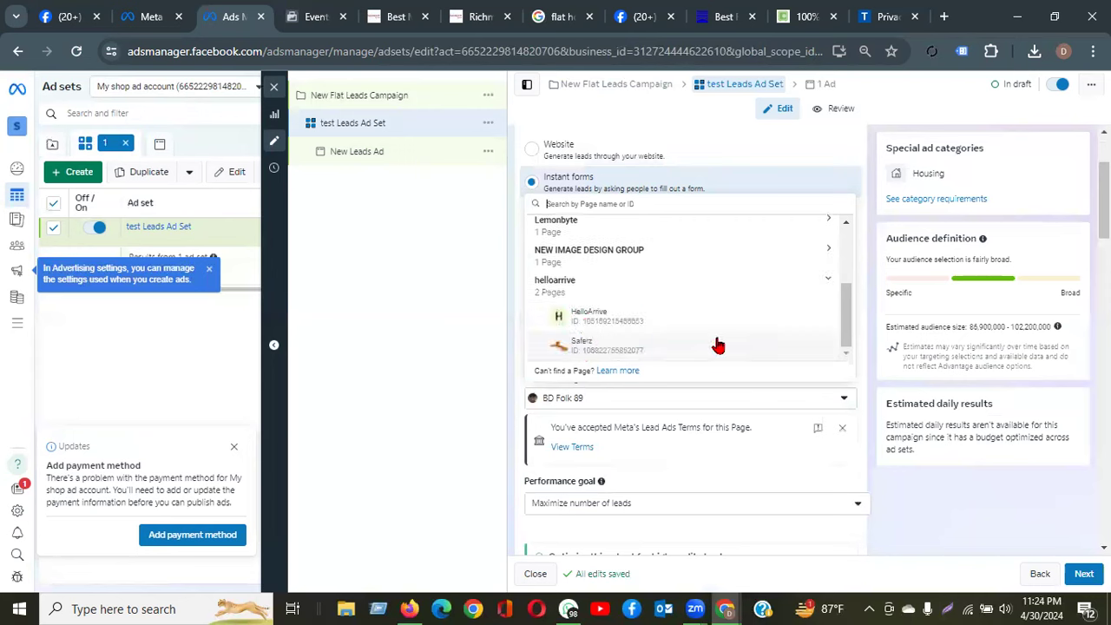
click(584, 319)
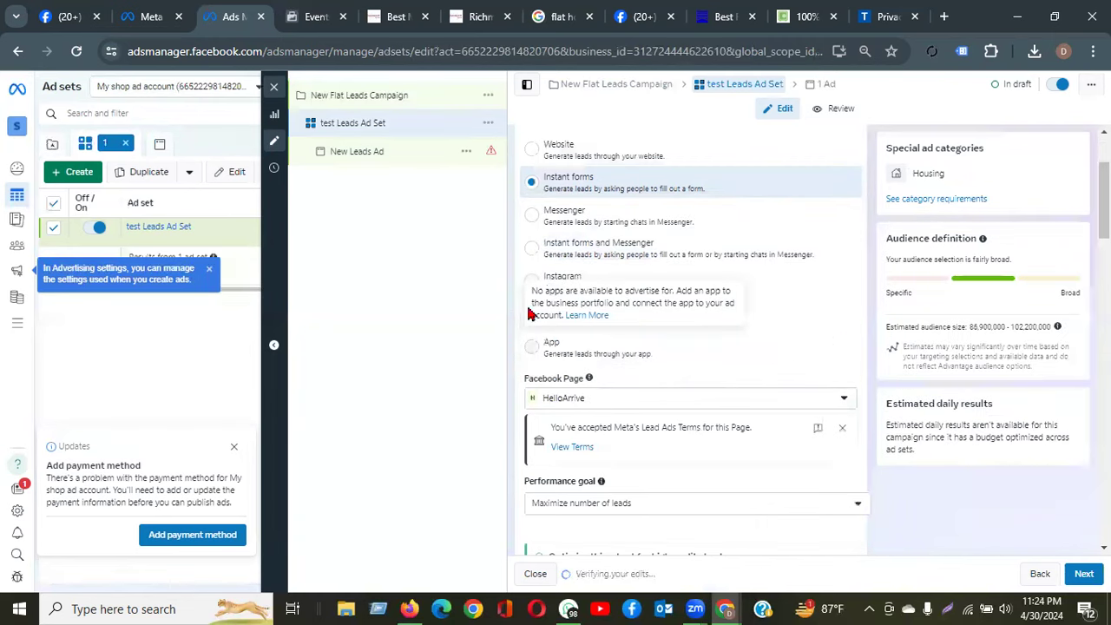
Switch the ad set's Facebook Page to Baby from the personal Pages
click(615, 407)
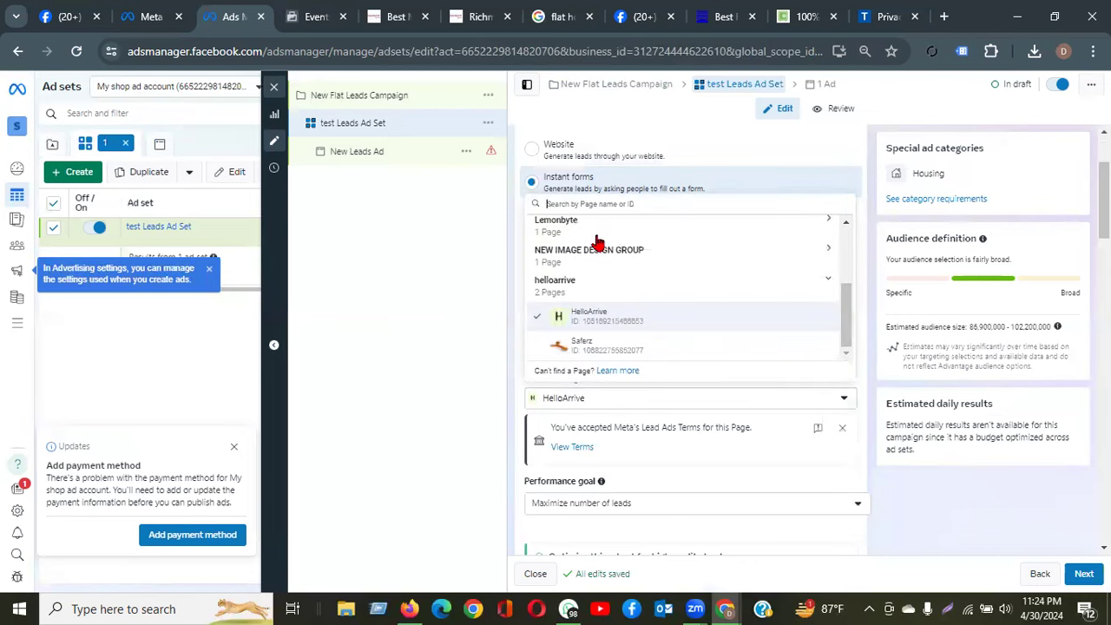
scroll(607, 243, up, 3)
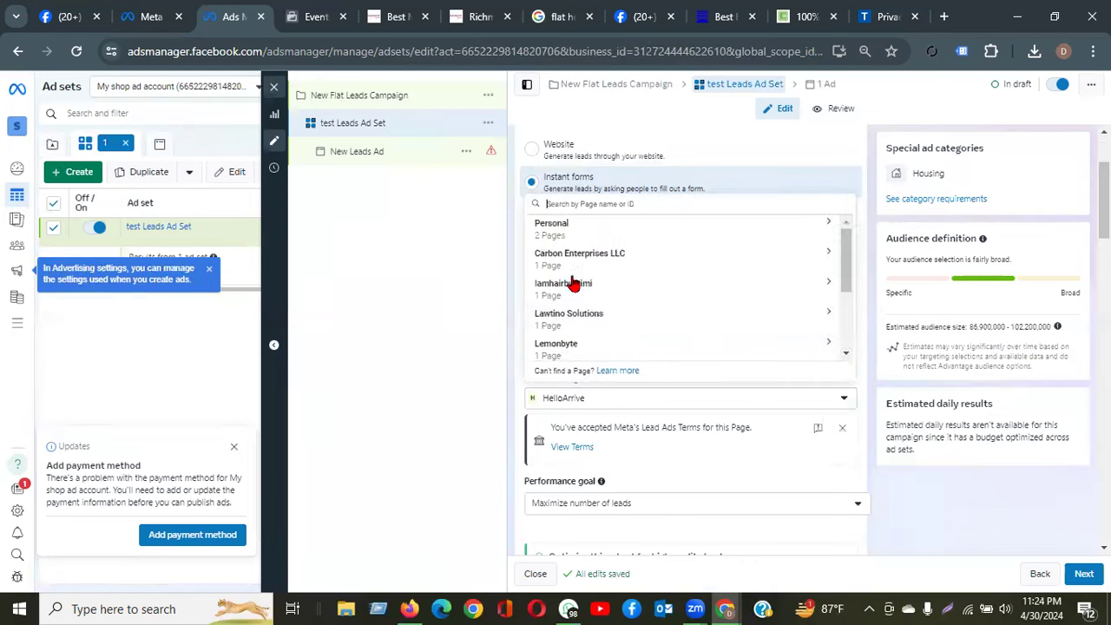
click(691, 233)
click(586, 292)
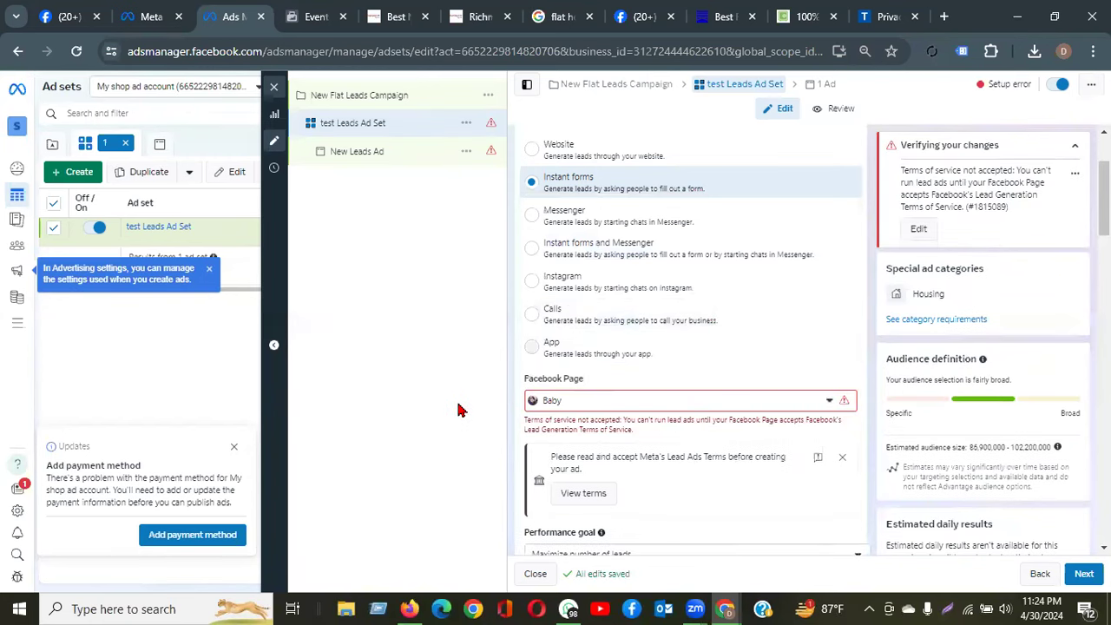
Check the Lead Ads Terms notice for the selected Page and look over the available Facebook Pages
click(579, 493)
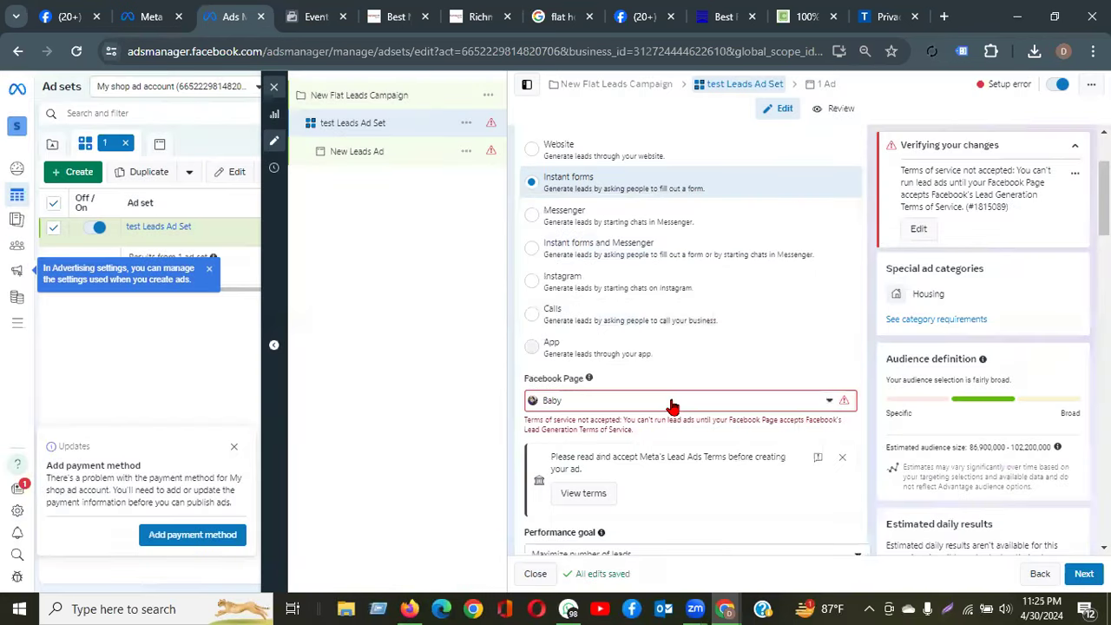
scroll(672, 406, down, 2)
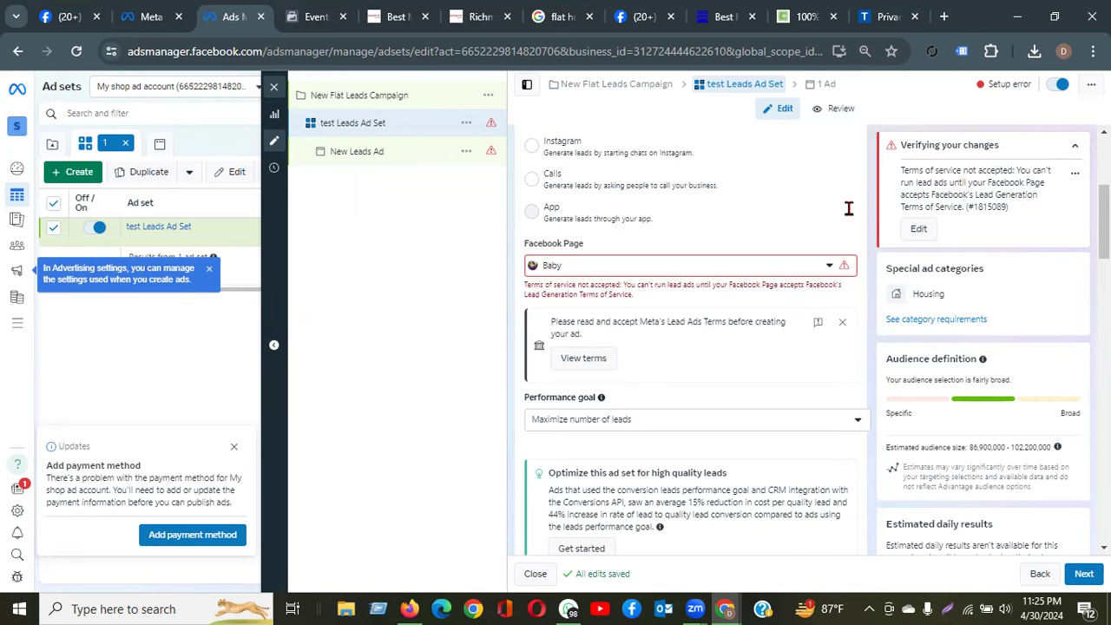
click(554, 267)
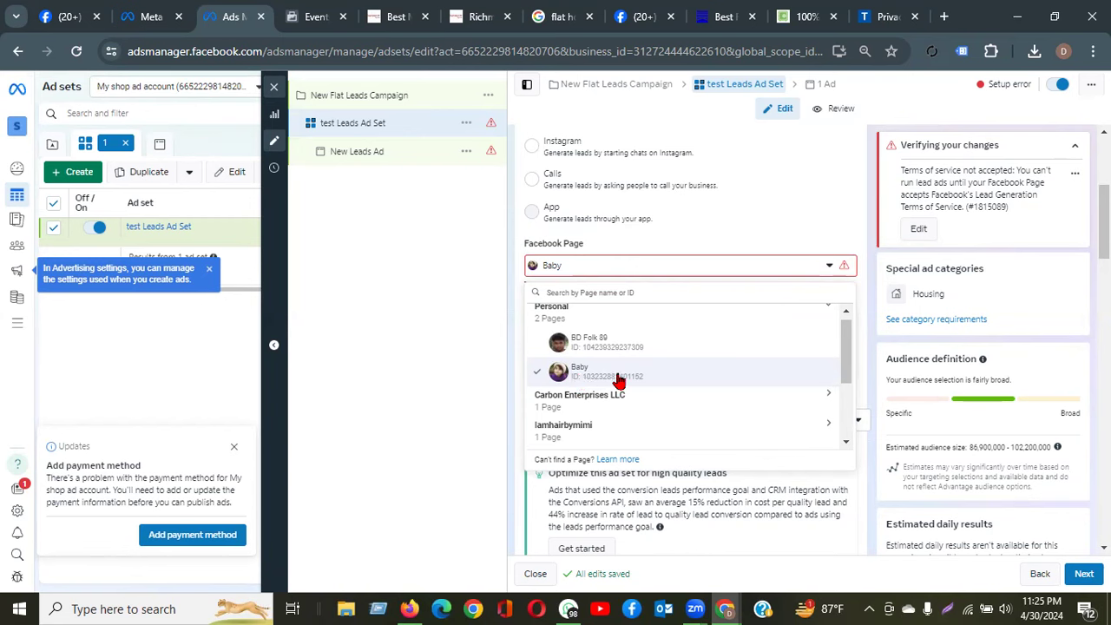
click(397, 359)
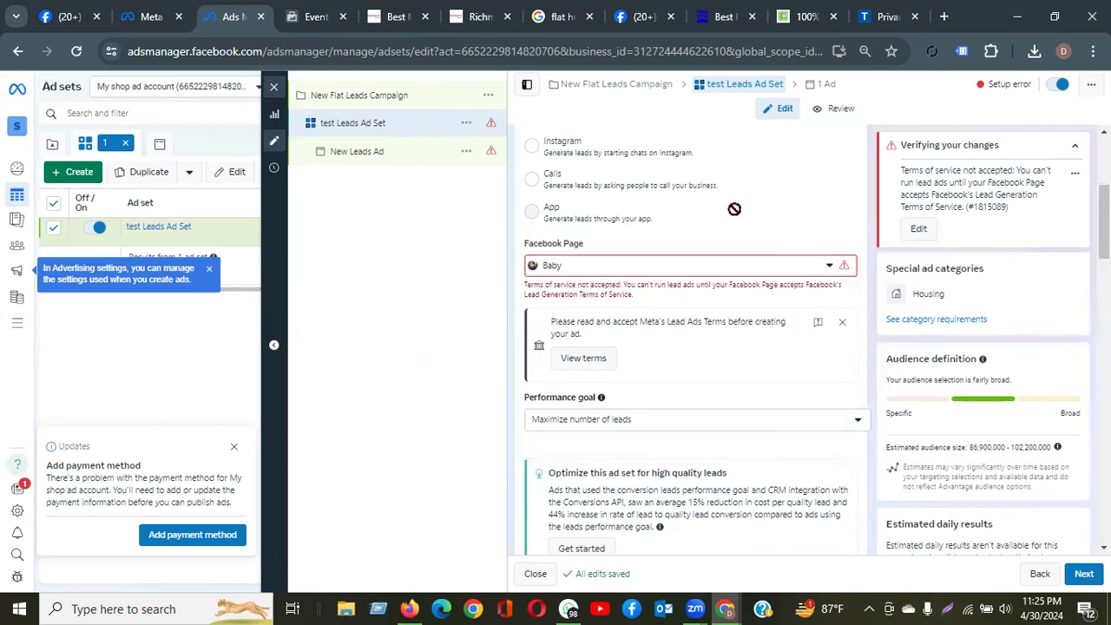
Read through Meta's Lead Ad Terms for the Baby Page and agree to the terms and conditions
click(581, 360)
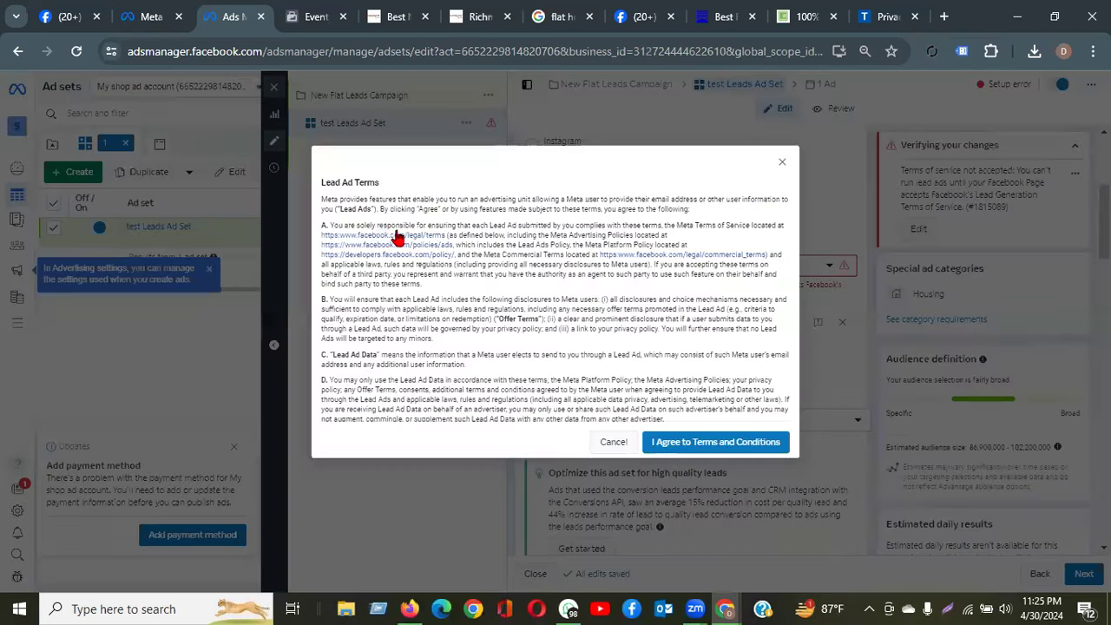
triple_click(392, 187)
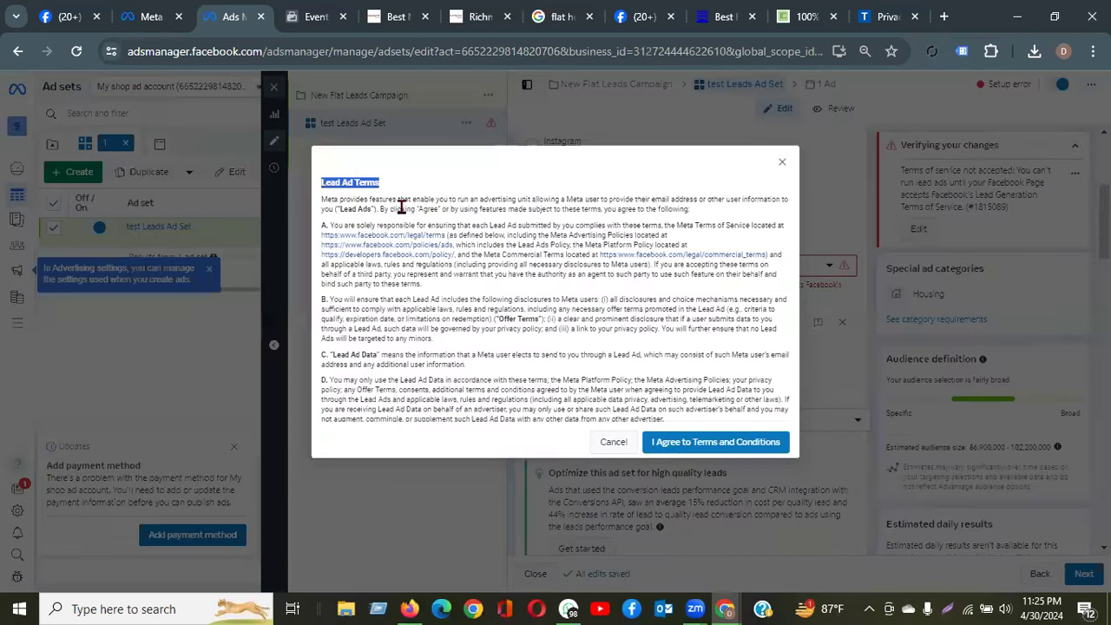
scroll(453, 281, down, 5)
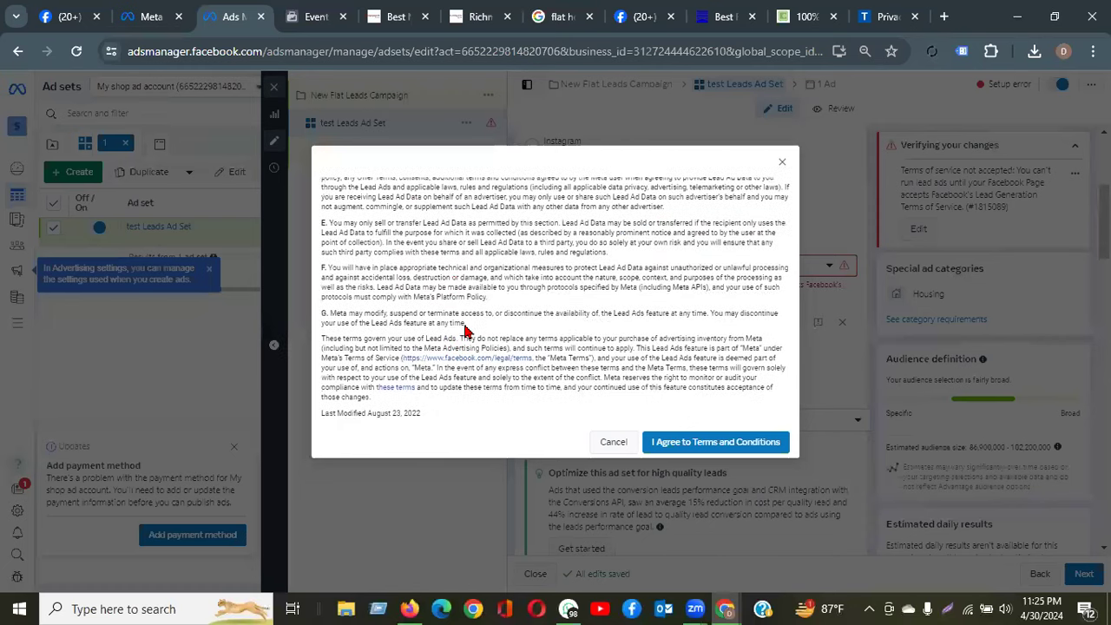
scroll(464, 328, up, 5)
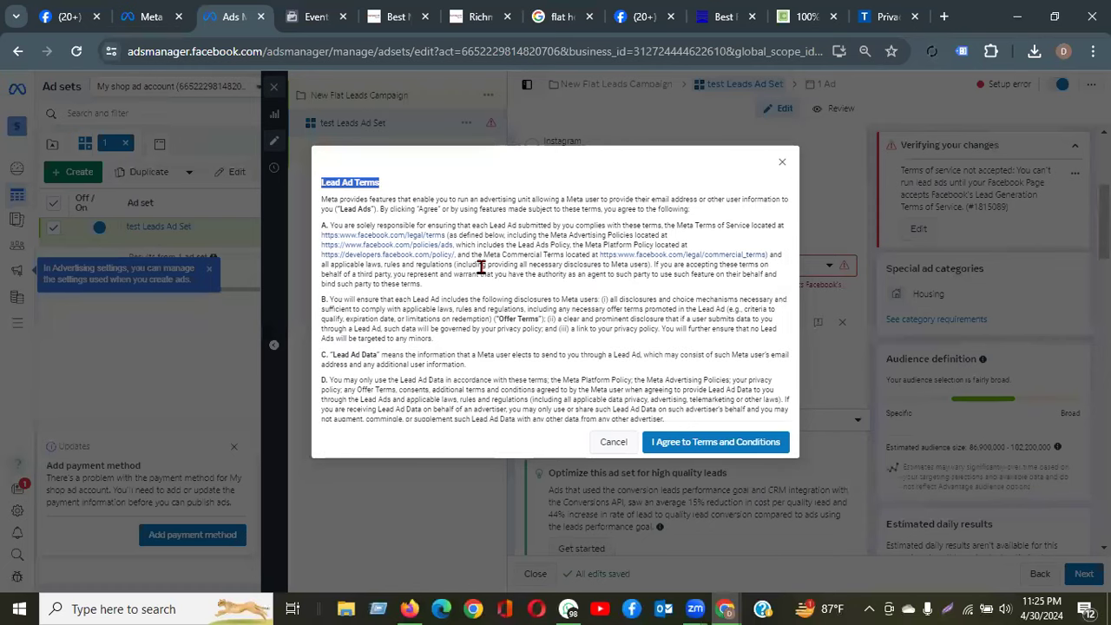
scroll(481, 268, down, 5)
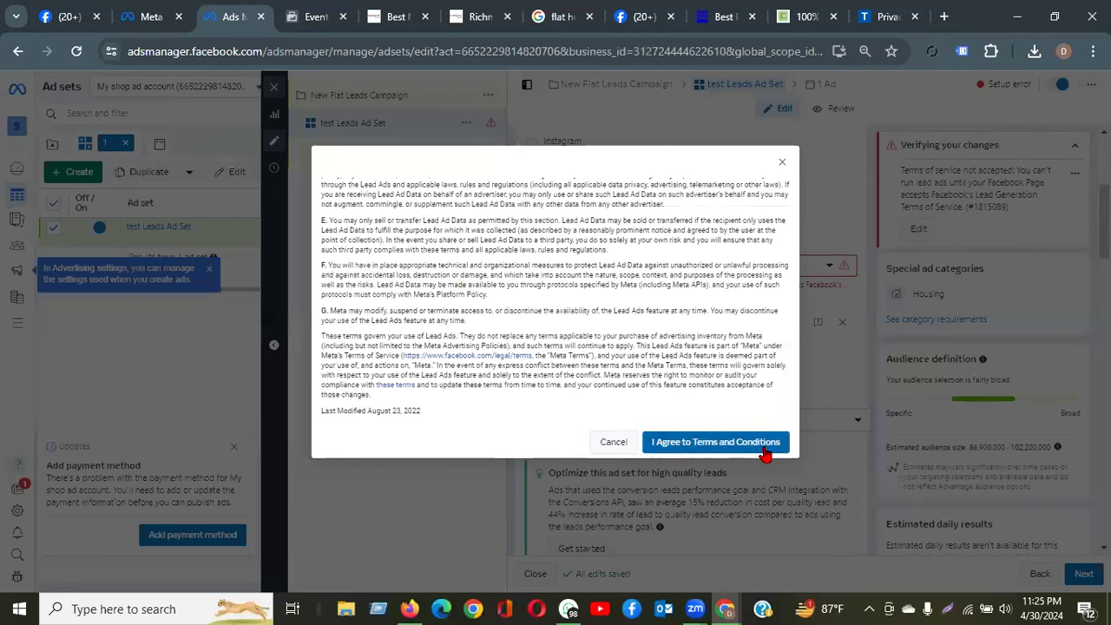
click(733, 447)
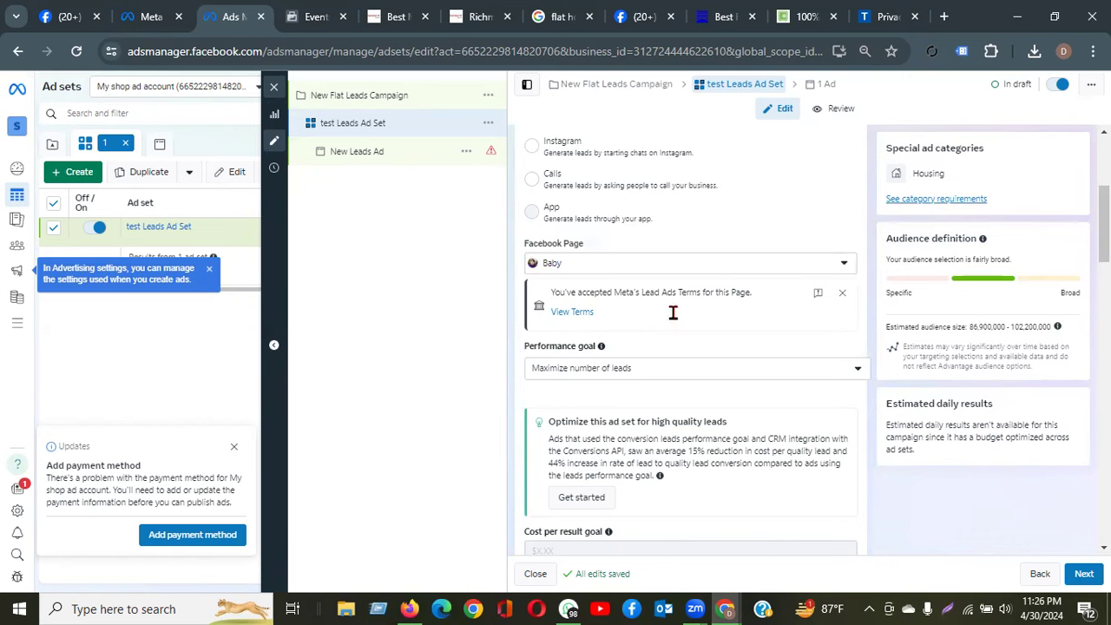
Recheck the Facebook Page choices, and examine New Leads Ad's setup, creative fields and instant form destination for the selected Page
click(597, 273)
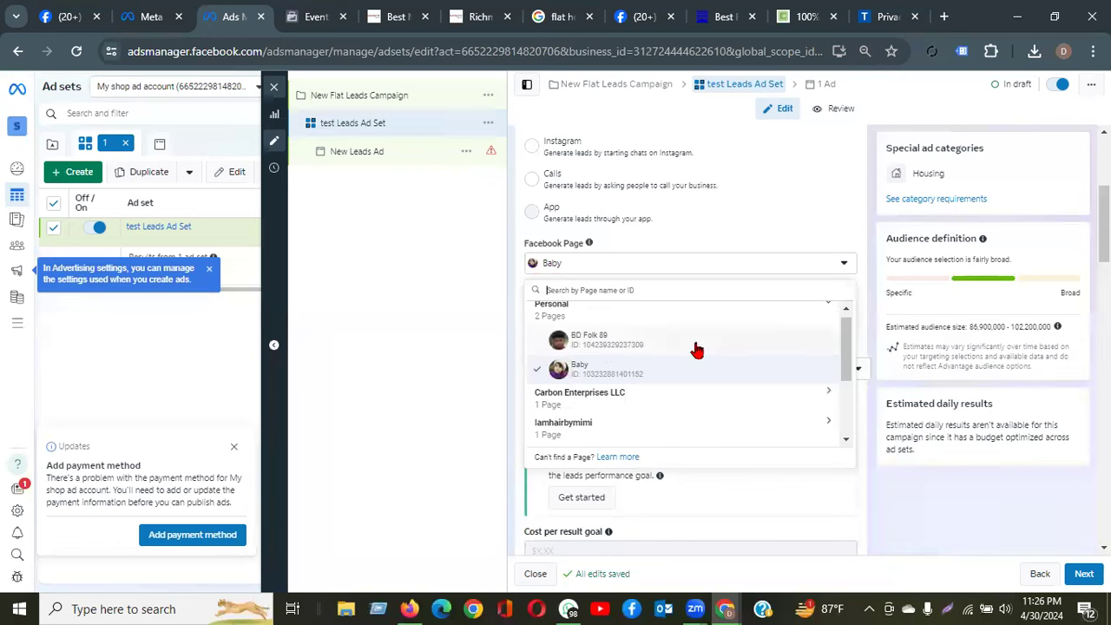
click(463, 384)
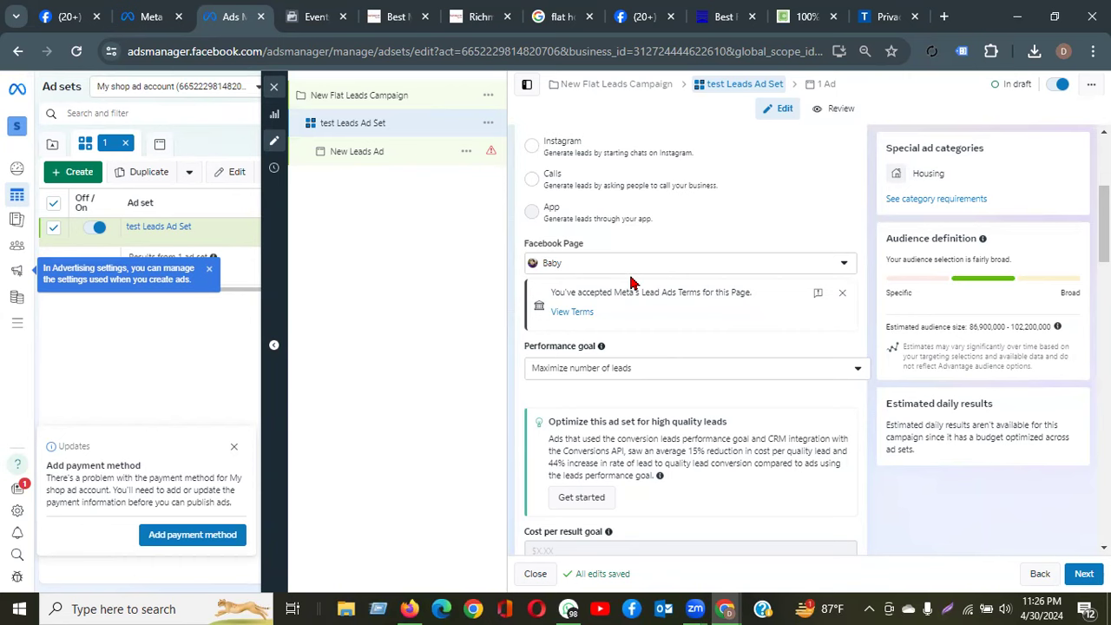
click(423, 162)
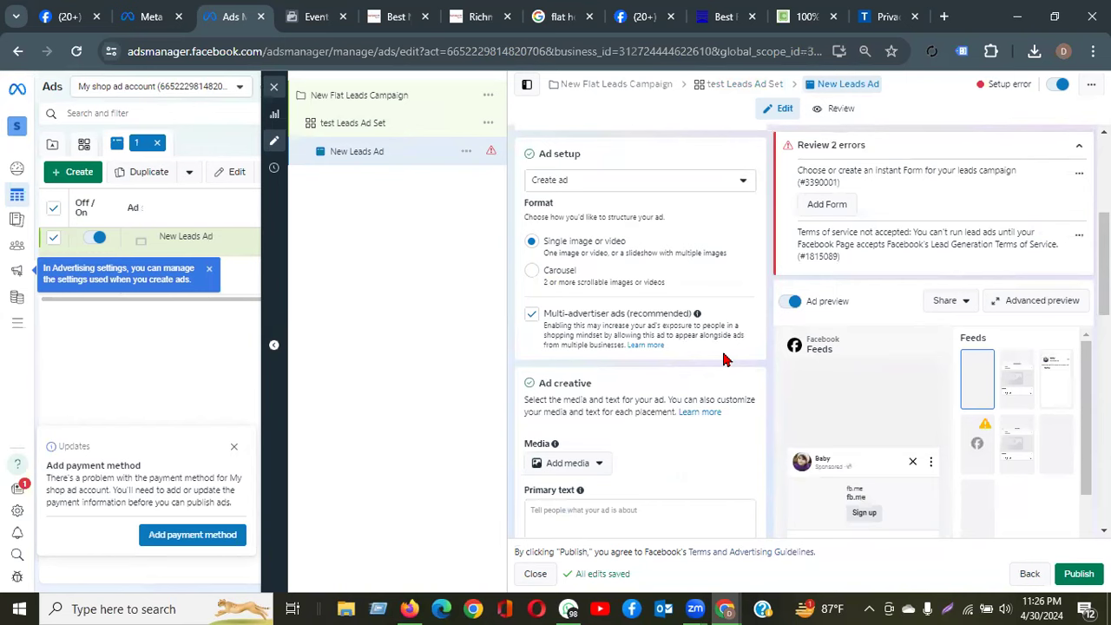
scroll(720, 356, down, 5)
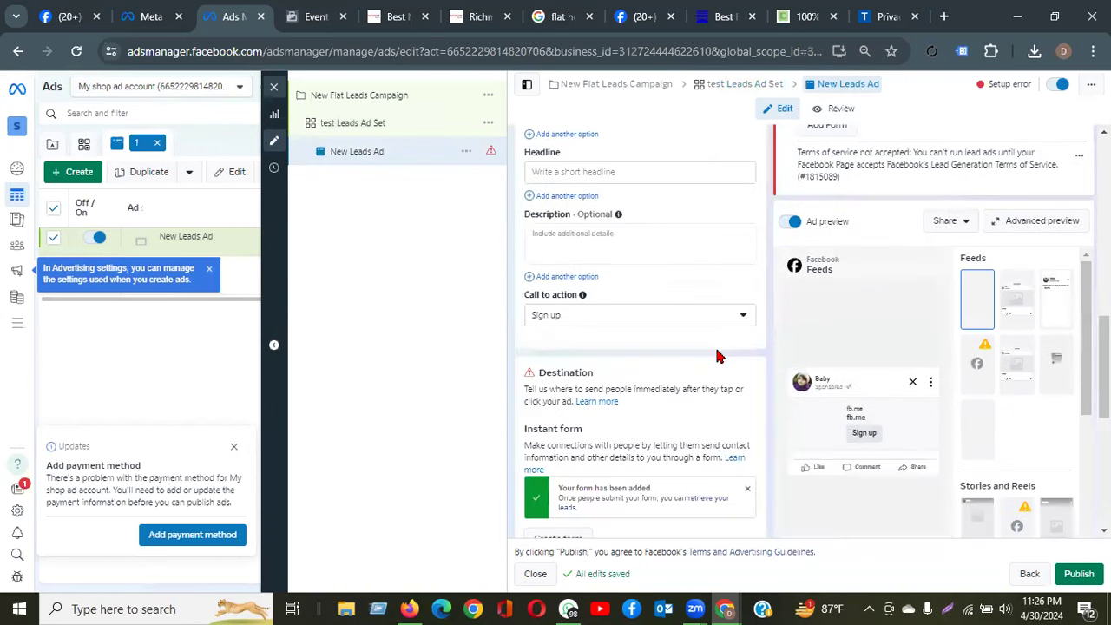
scroll(717, 356, down, 2)
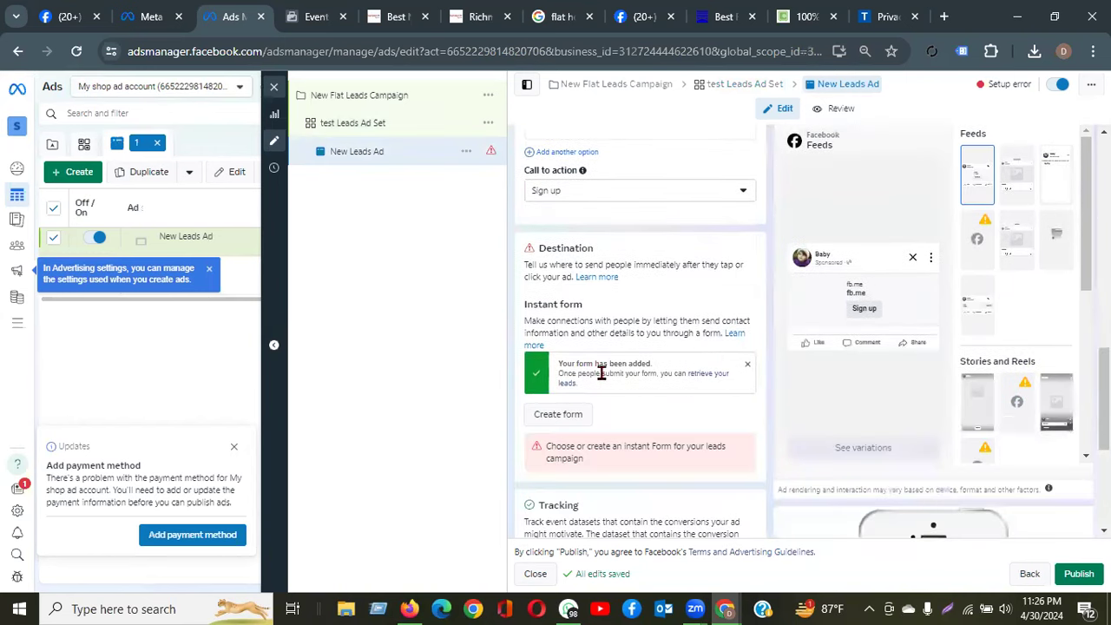
Switch test Leads Ad Set's Facebook Page to BD Folk 89 and reopen New Leads Ad to check its setup under that Page
scroll(841, 198, up, 7)
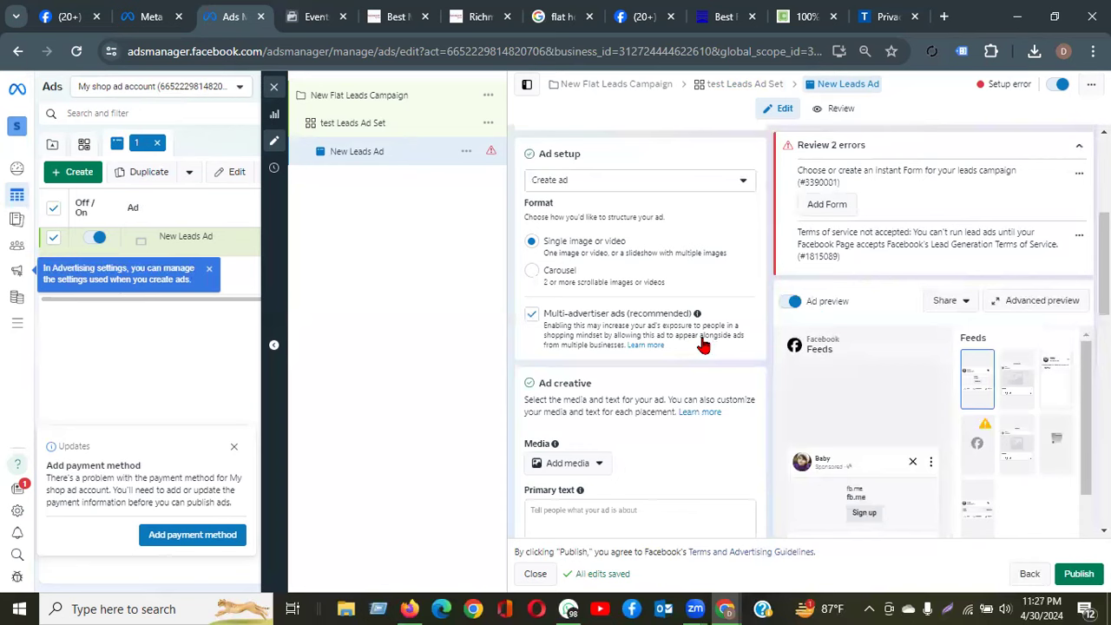
scroll(702, 345, down, 3)
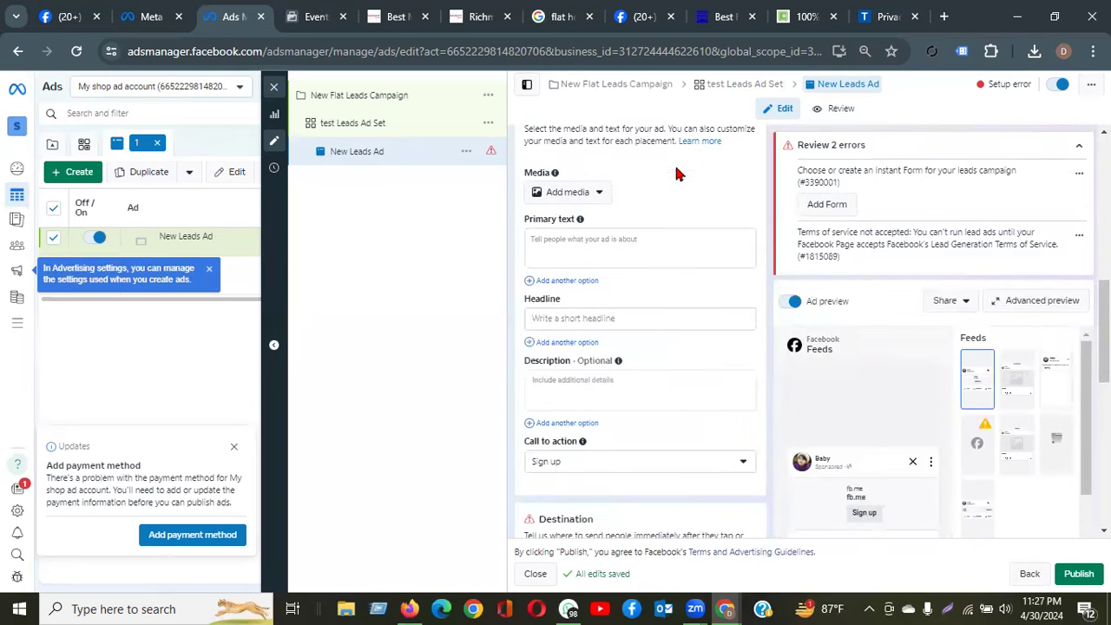
click(375, 130)
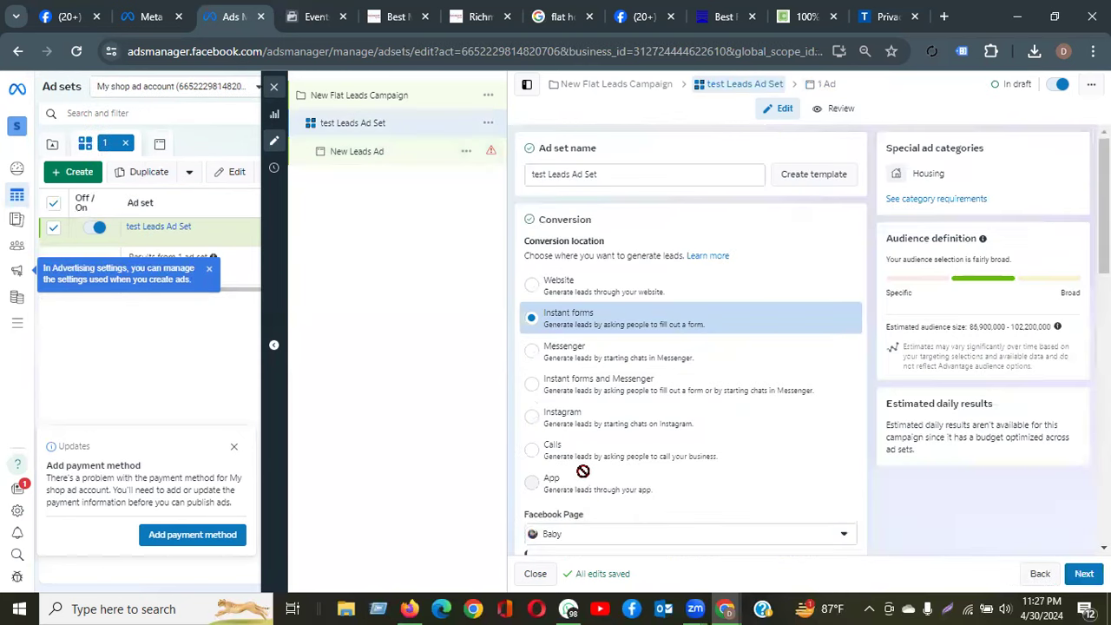
scroll(719, 453, down, 2)
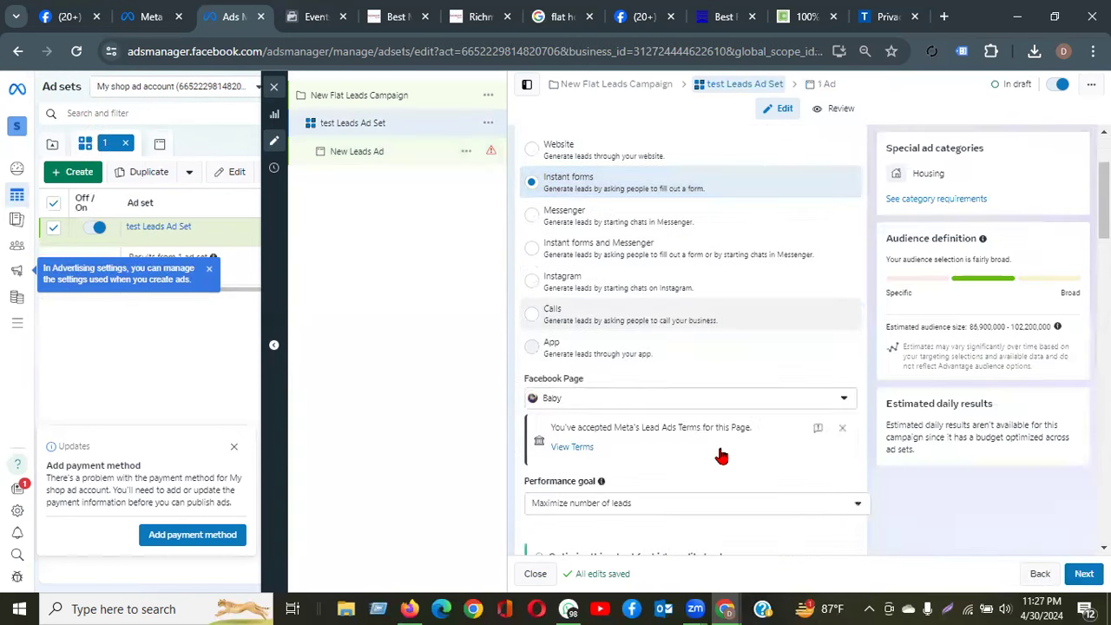
click(568, 399)
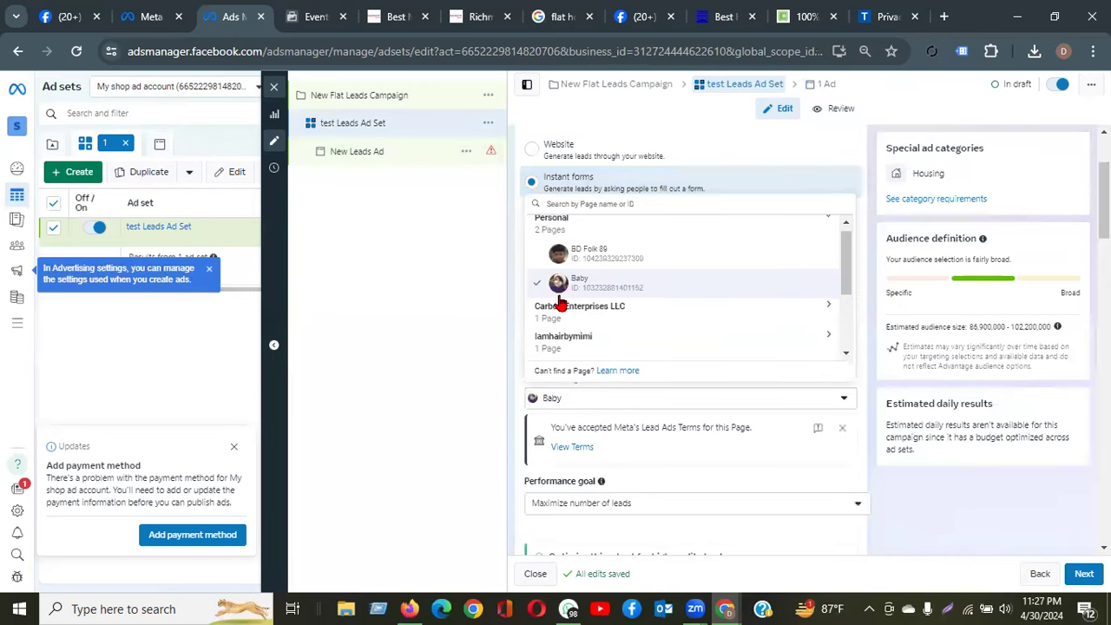
click(584, 254)
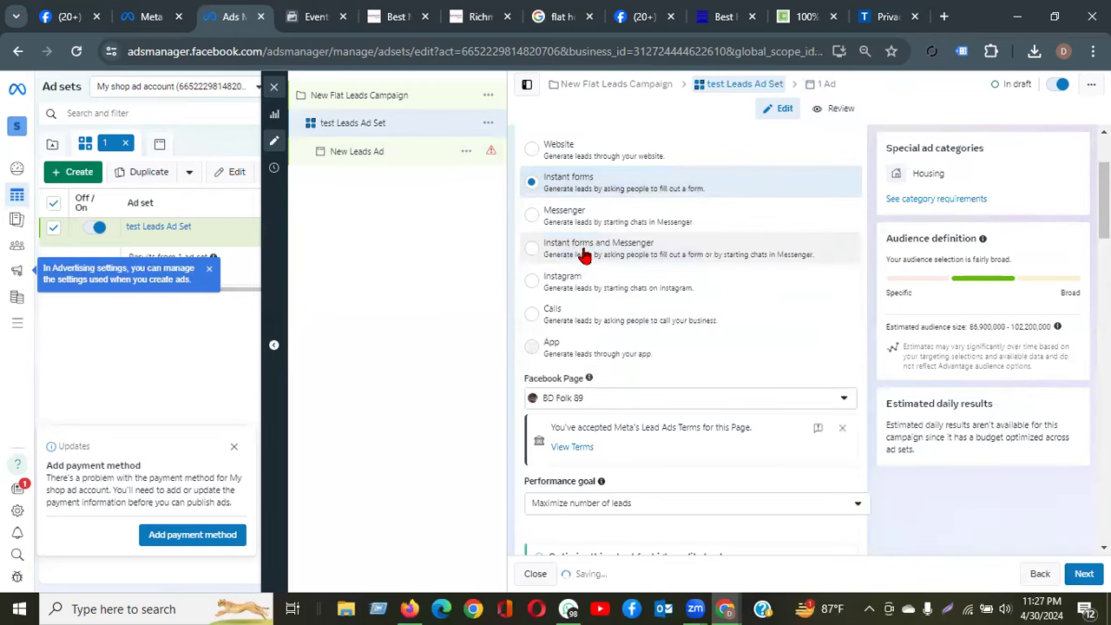
click(381, 153)
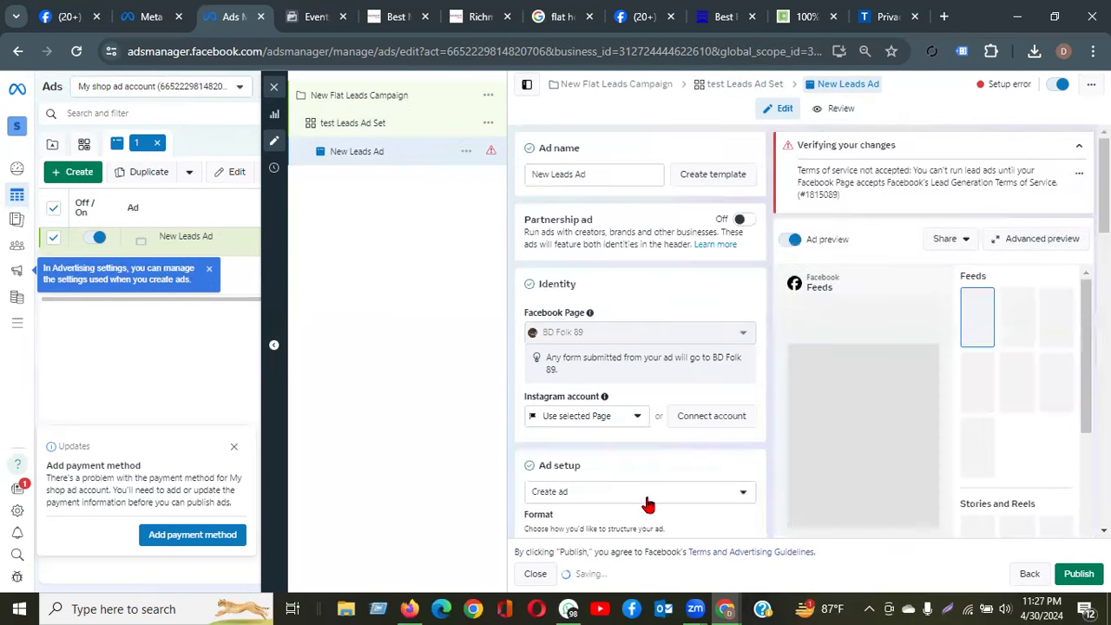
scroll(649, 501, down, 3)
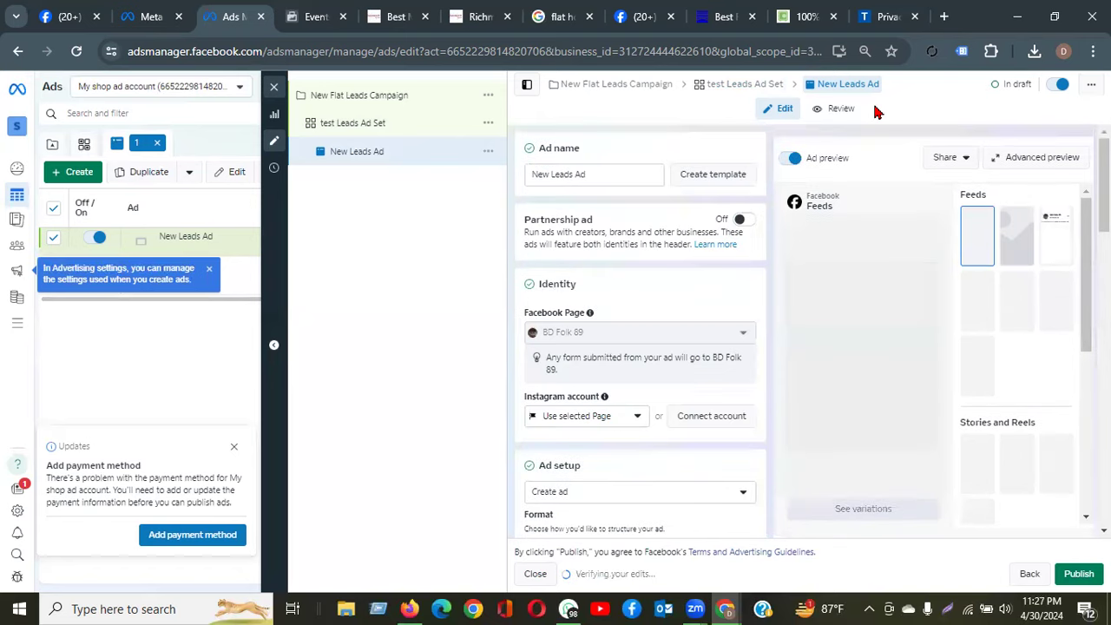